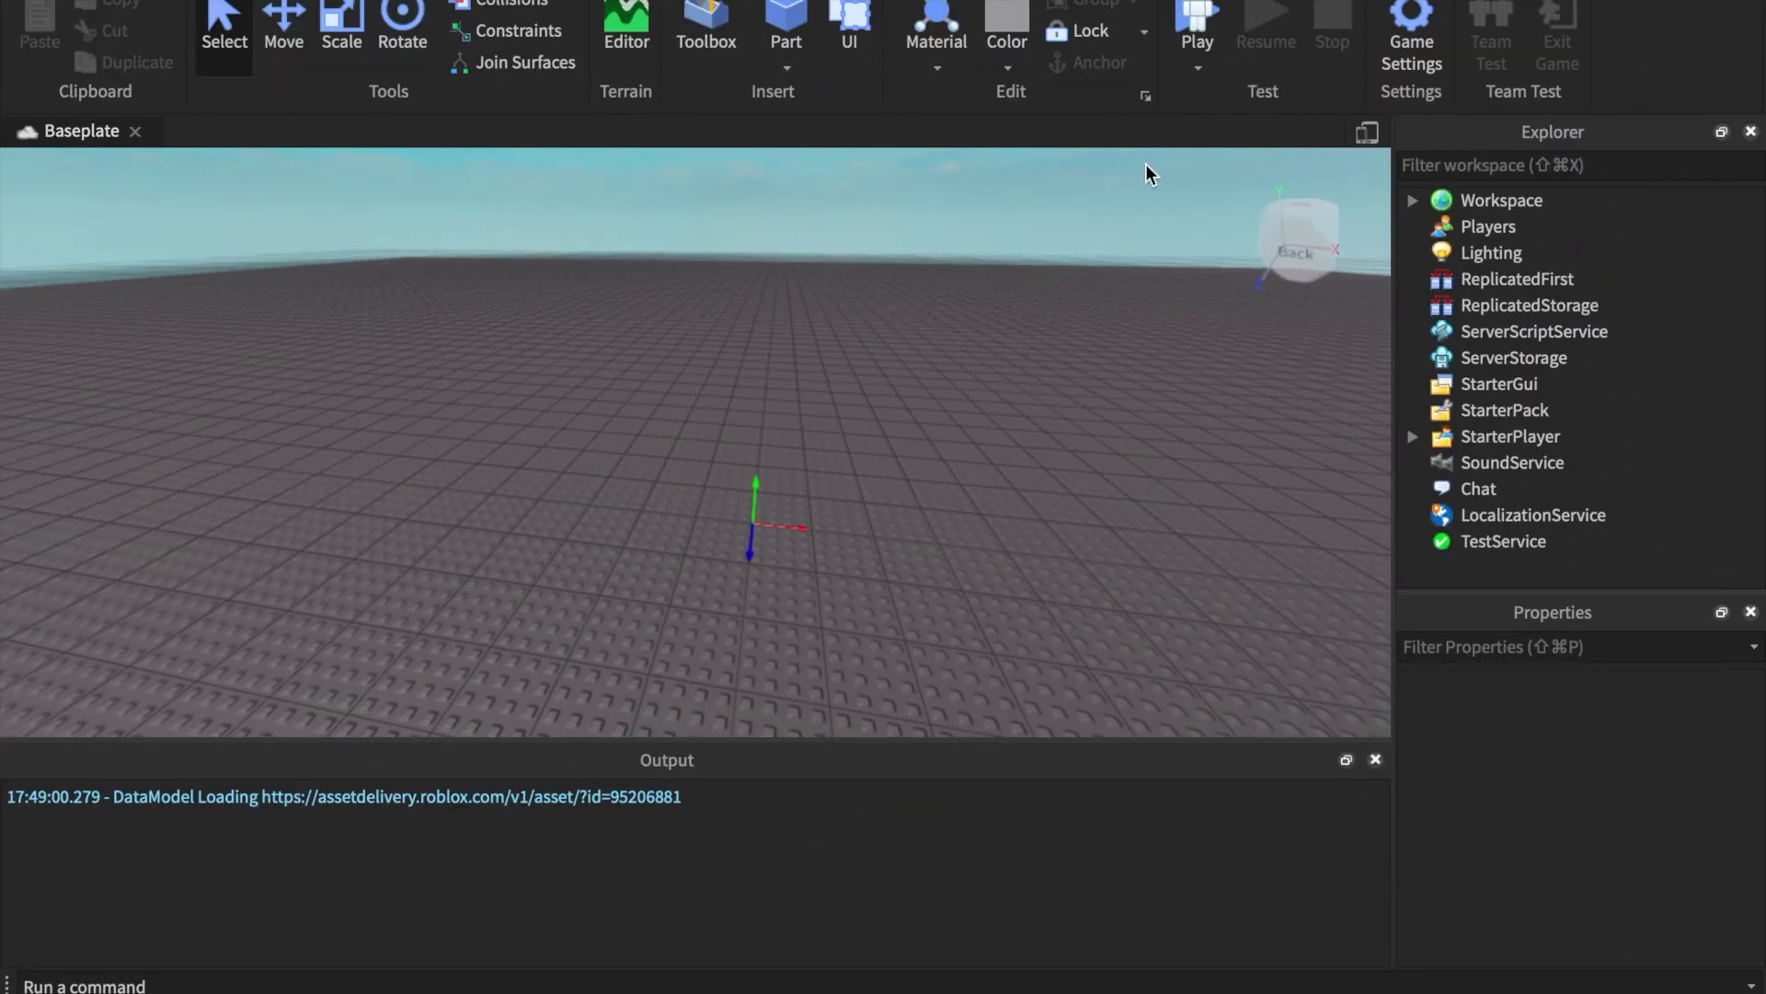
# Open the Toolbox to bring in the burning Mobile Home 1 model
pyautogui.click(720, 23)
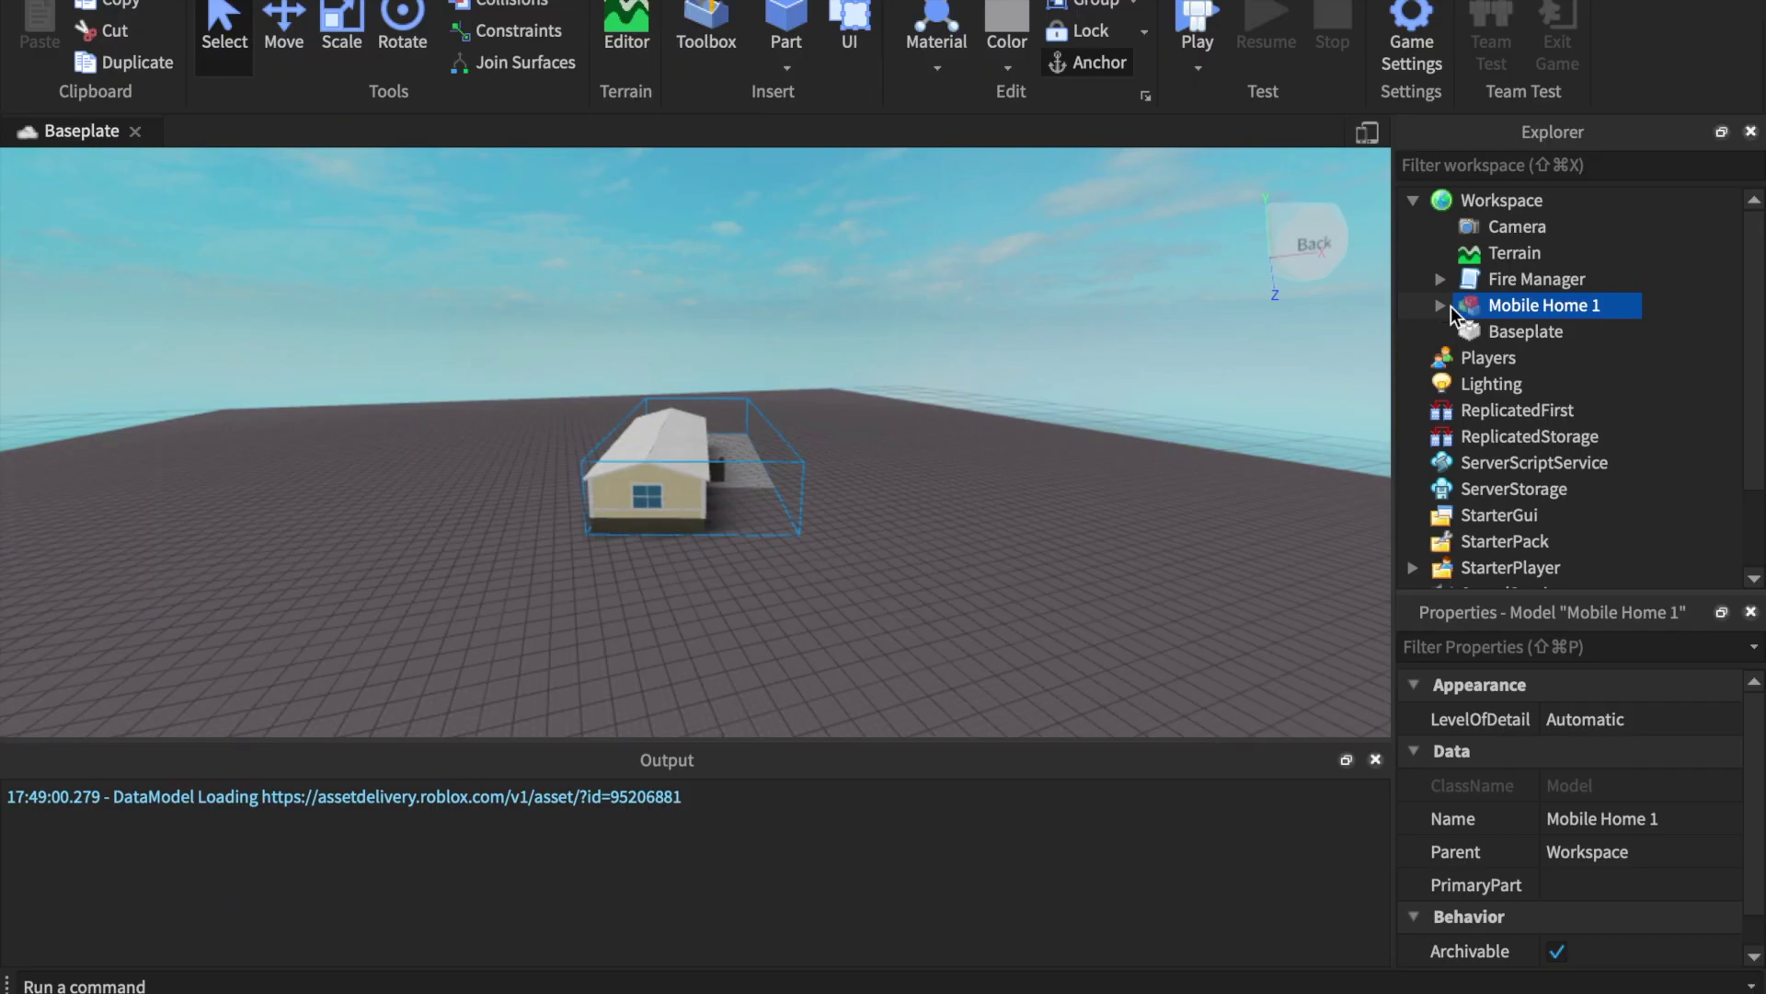
# Expand Mobile Home 1 and inspect its invisible unnamed part up close
pyautogui.click(1439, 305)
pyautogui.moveTo(1028, 386); pyautogui.dragTo(1030, 387, button='right')
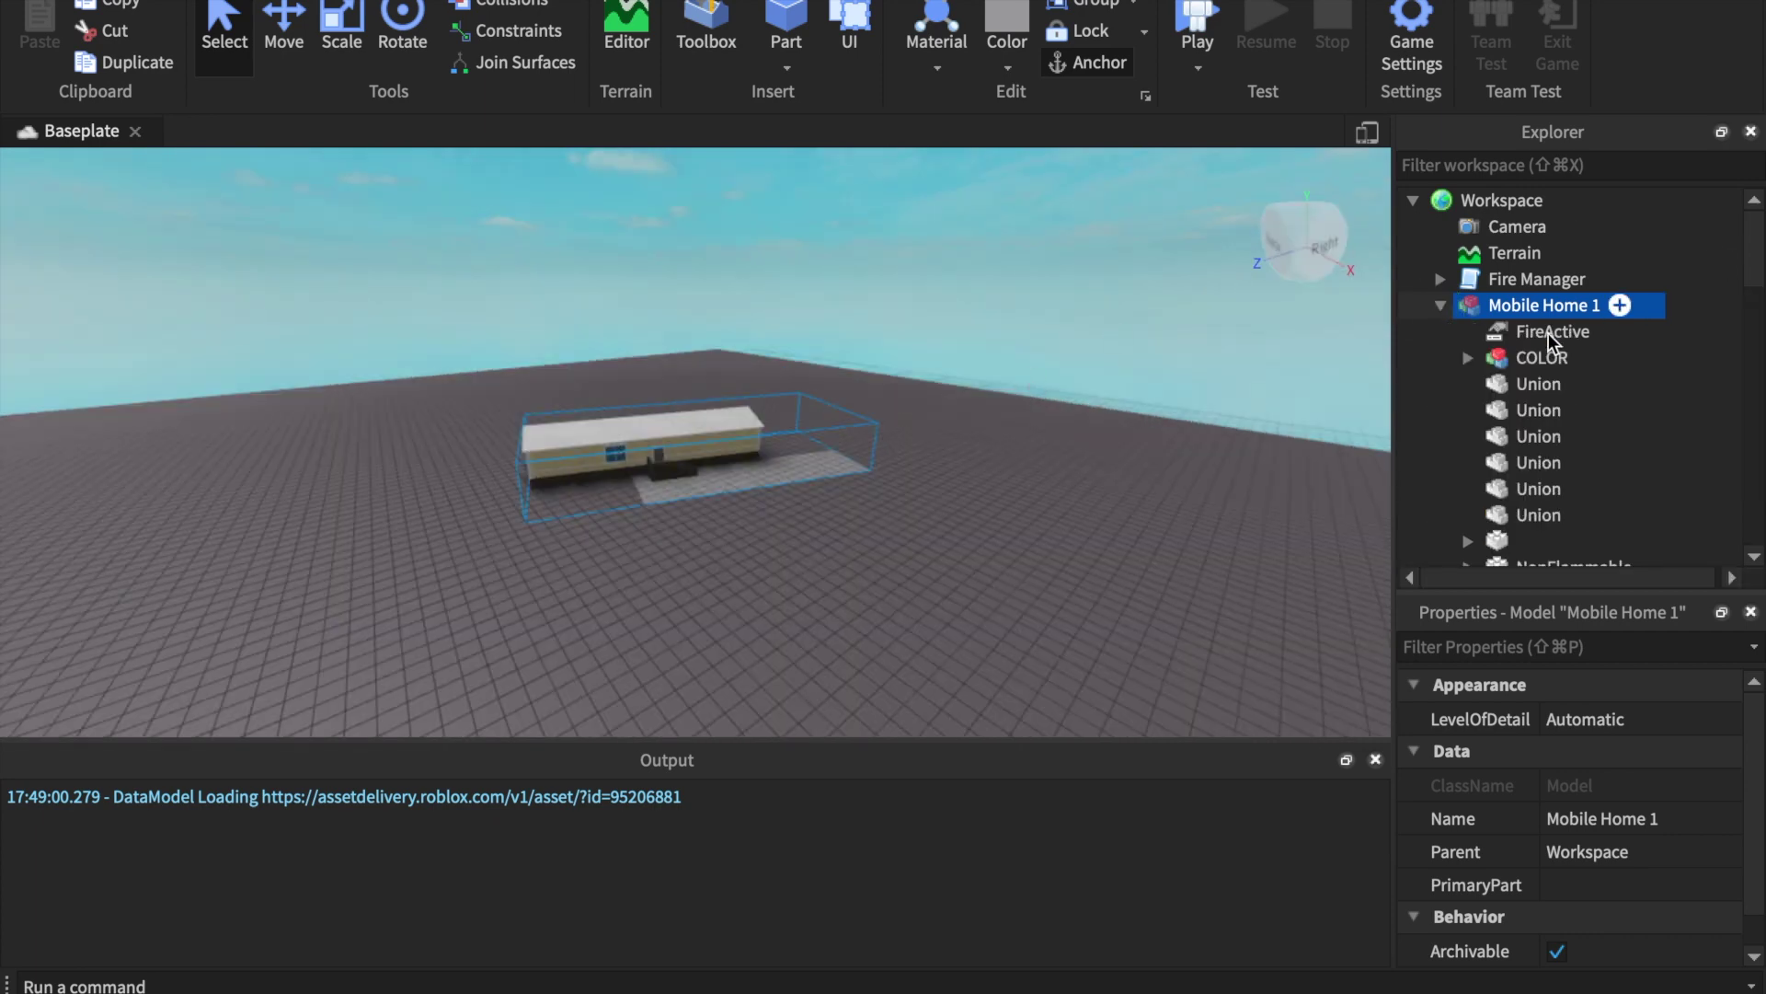
pyautogui.scroll(-3, 1549, 333)
pyautogui.scroll(-1, 1548, 333)
pyautogui.click(1501, 340)
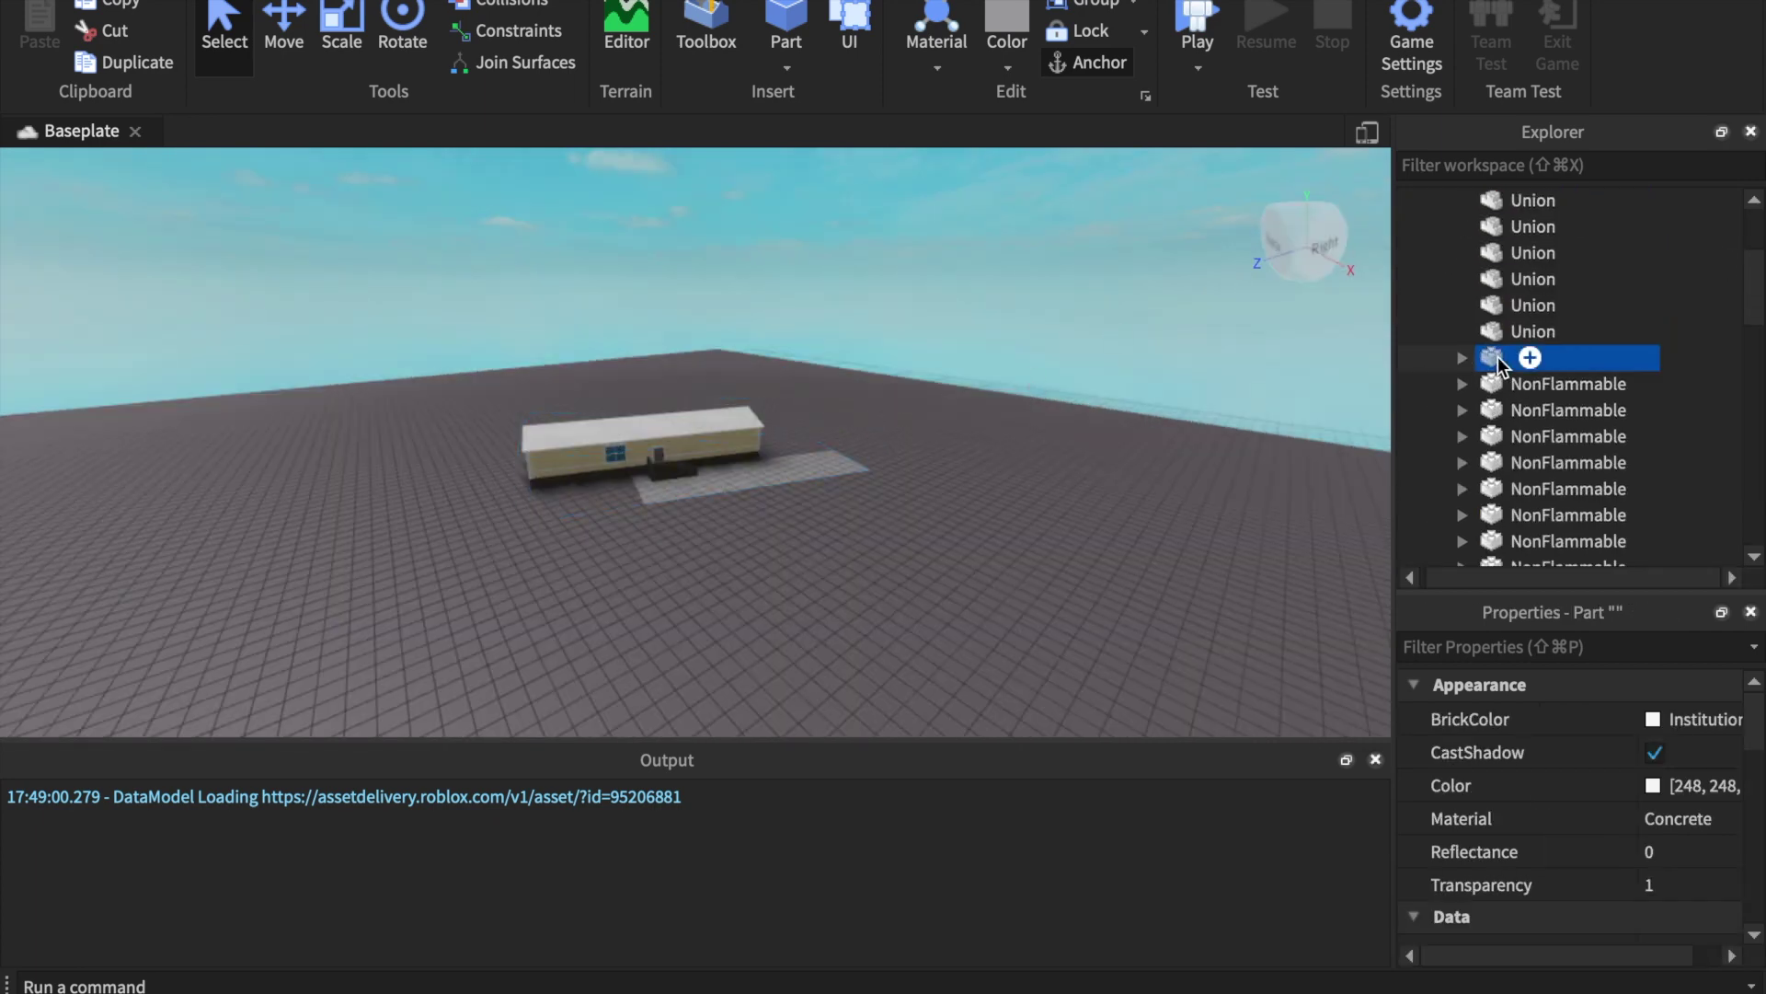
pyautogui.press('f')
pyautogui.moveTo(1049, 467); pyautogui.dragTo(919, 454, button='right')
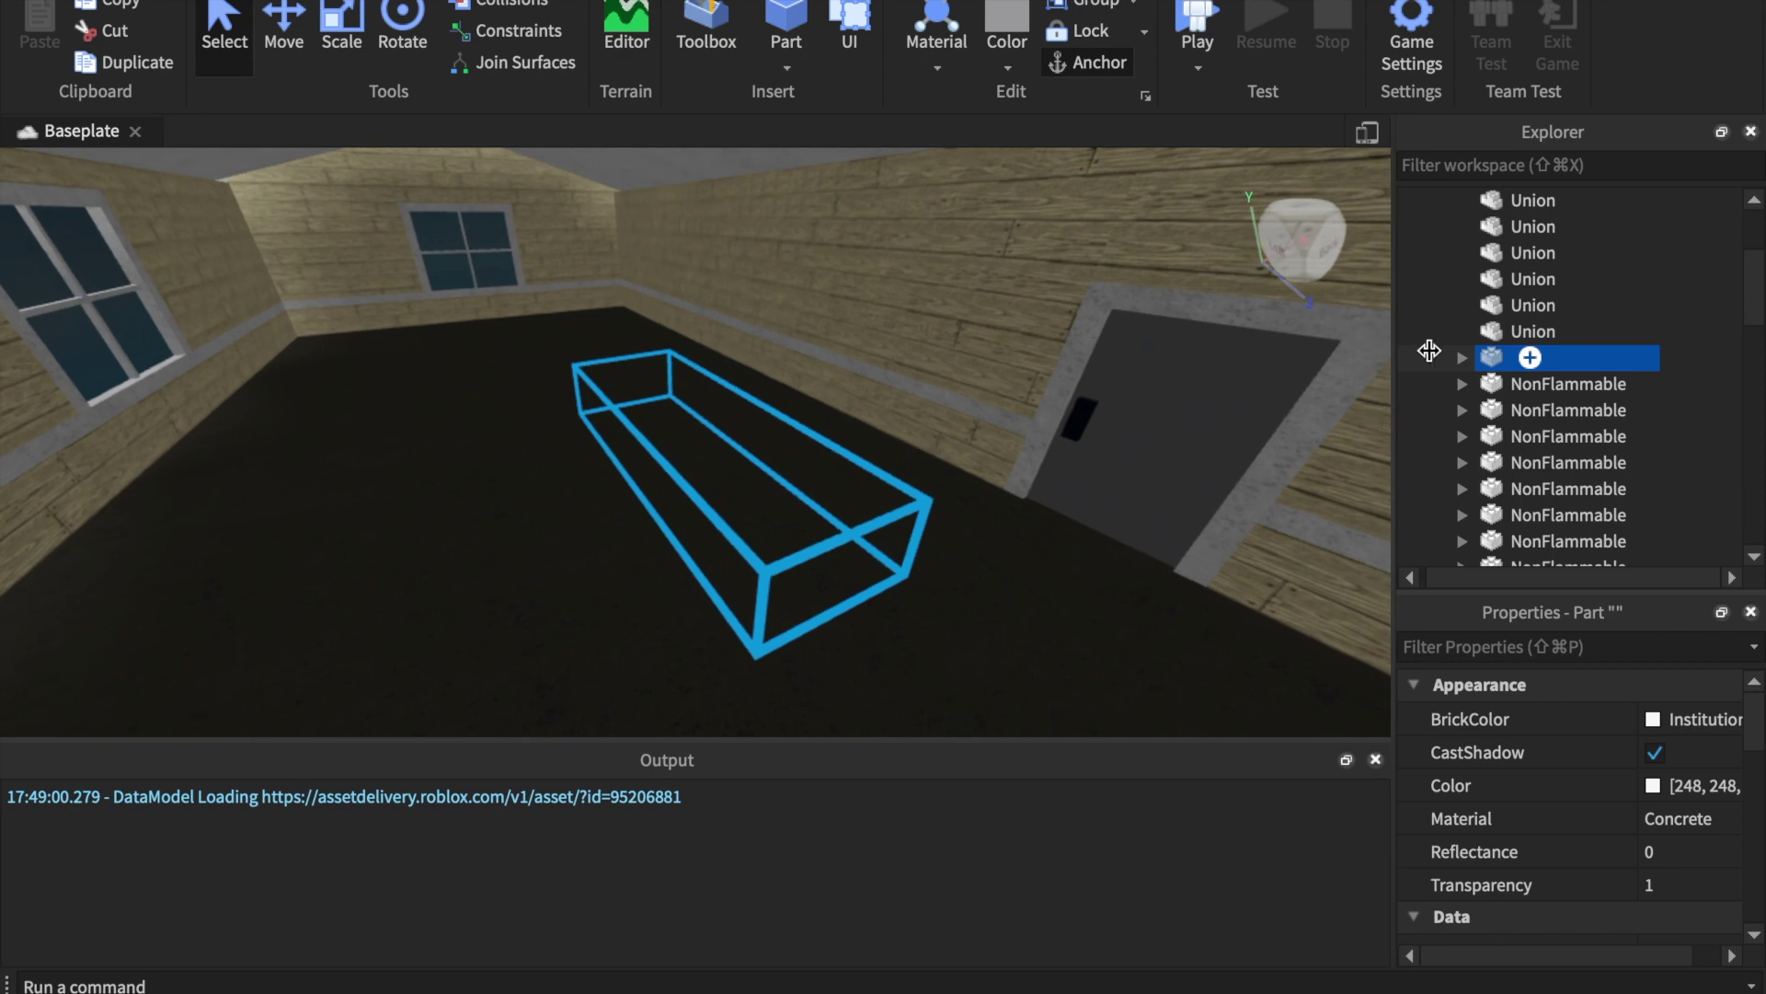
pyautogui.scroll(3, 1504, 353)
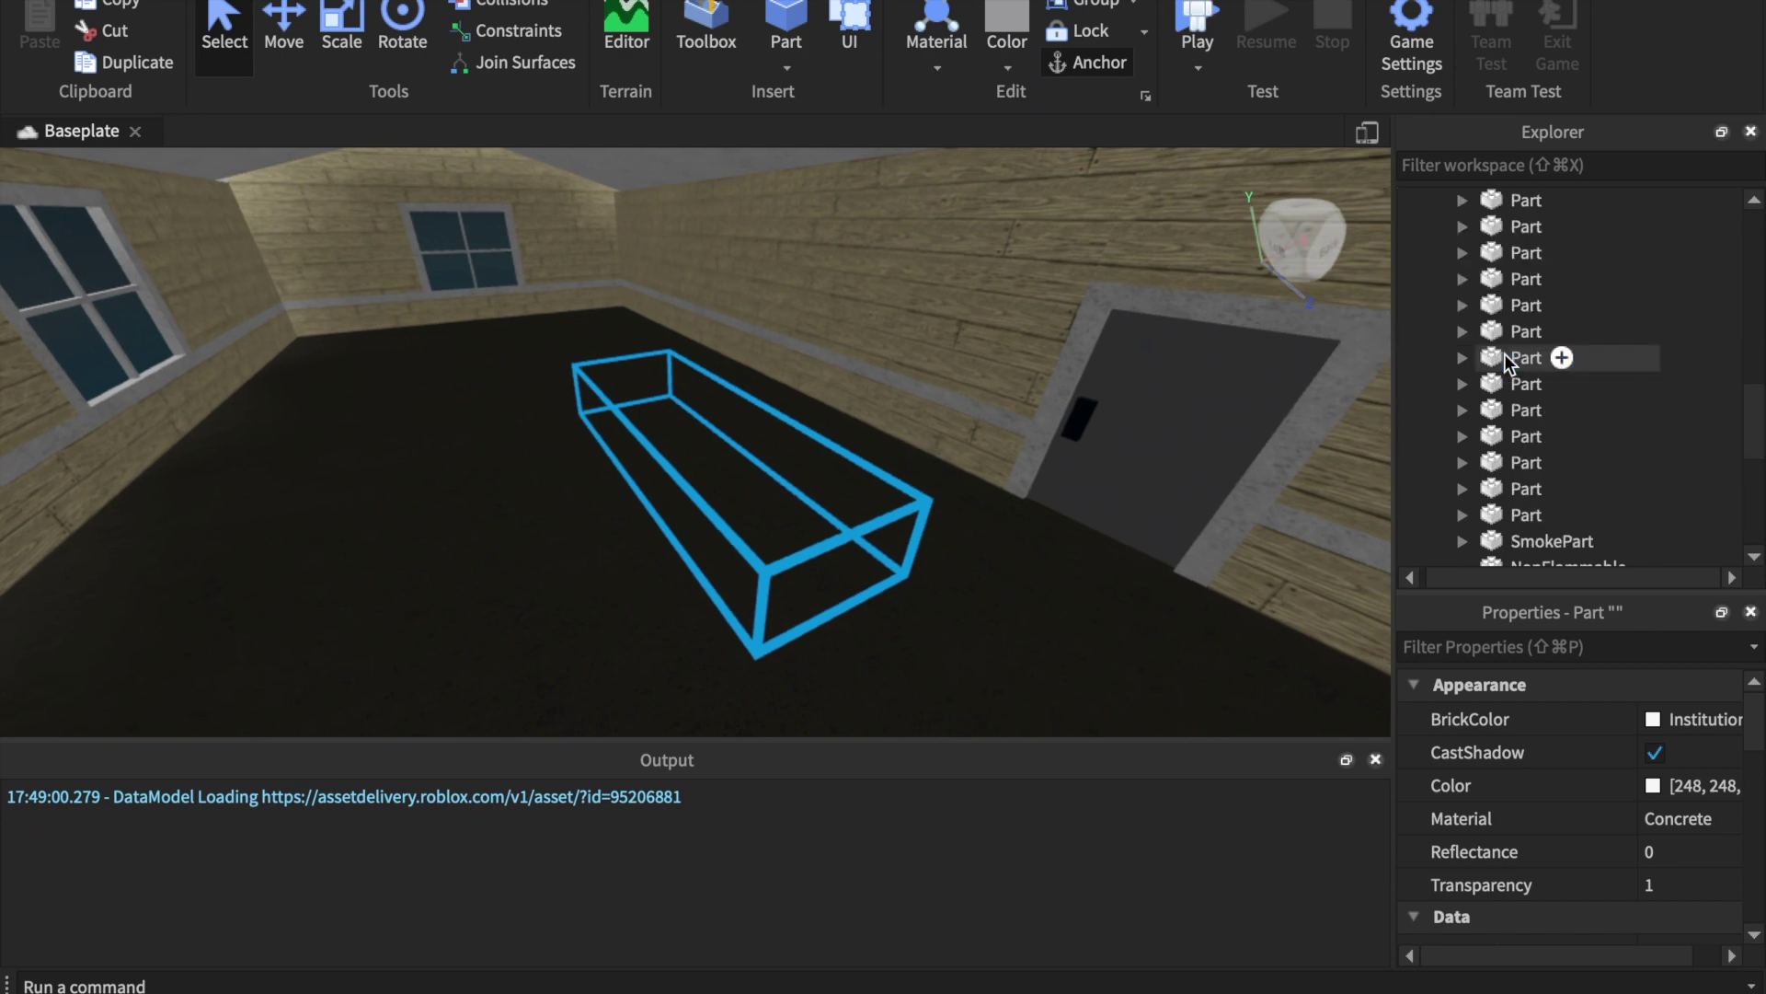
pyautogui.click(825, 500)
# Rename a wooden part in the COLOR group to SoundPart
pyautogui.scroll(-2, 1527, 359)
pyautogui.scroll(-1, 1537, 357)
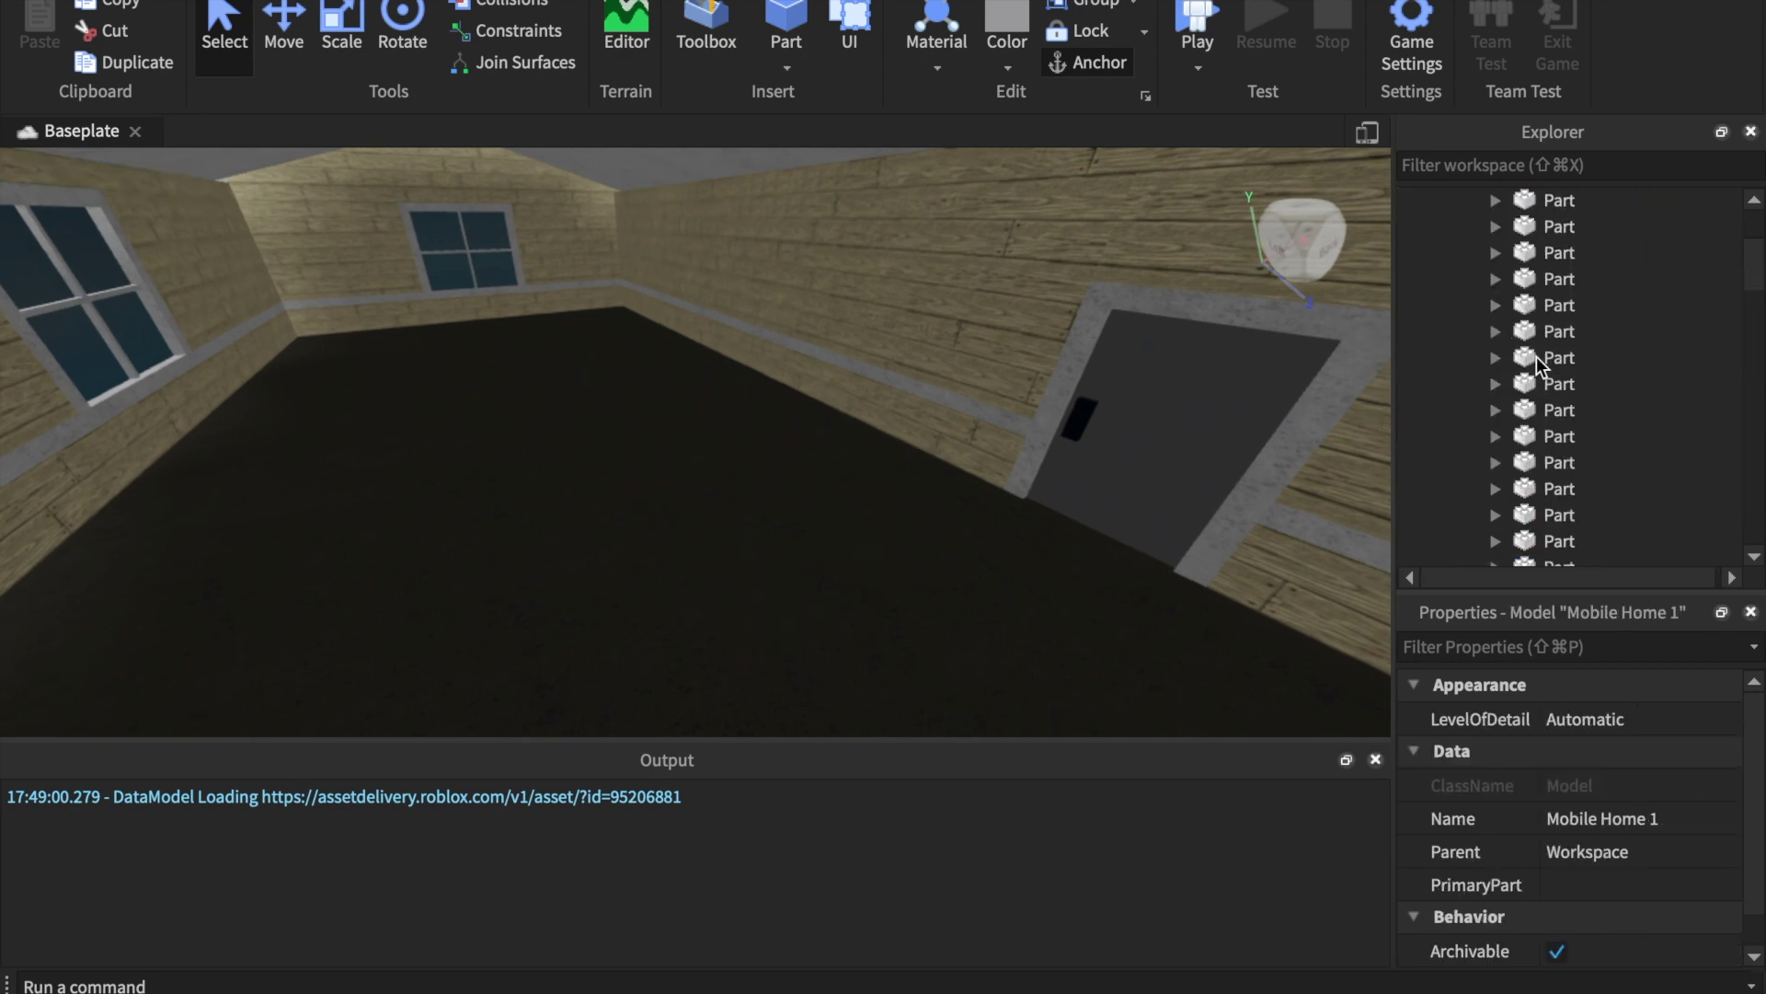
pyautogui.click(1536, 359)
pyautogui.click(1529, 361)
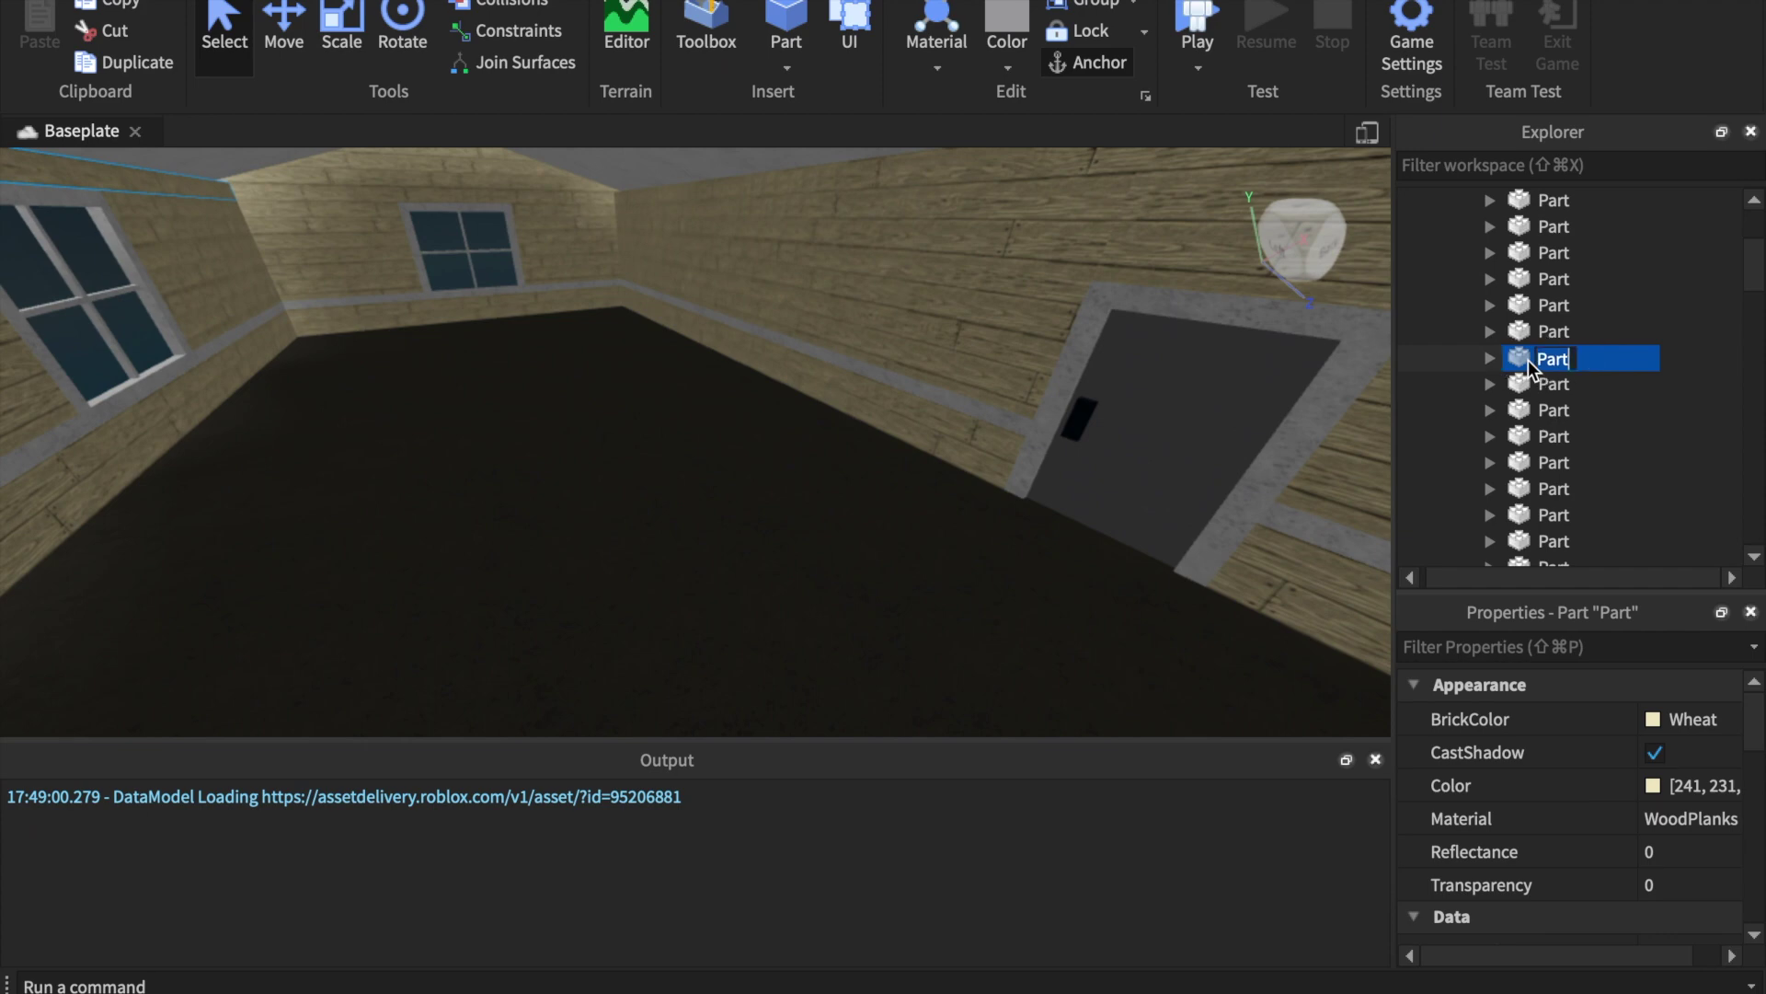
pyautogui.write('SoundPart')
pyautogui.press('Return')
# Reselect the whole Mobile Home 1 model and collapse it in Explorer
pyautogui.moveTo(486, 394); pyautogui.dragTo(486, 394, button='middle')
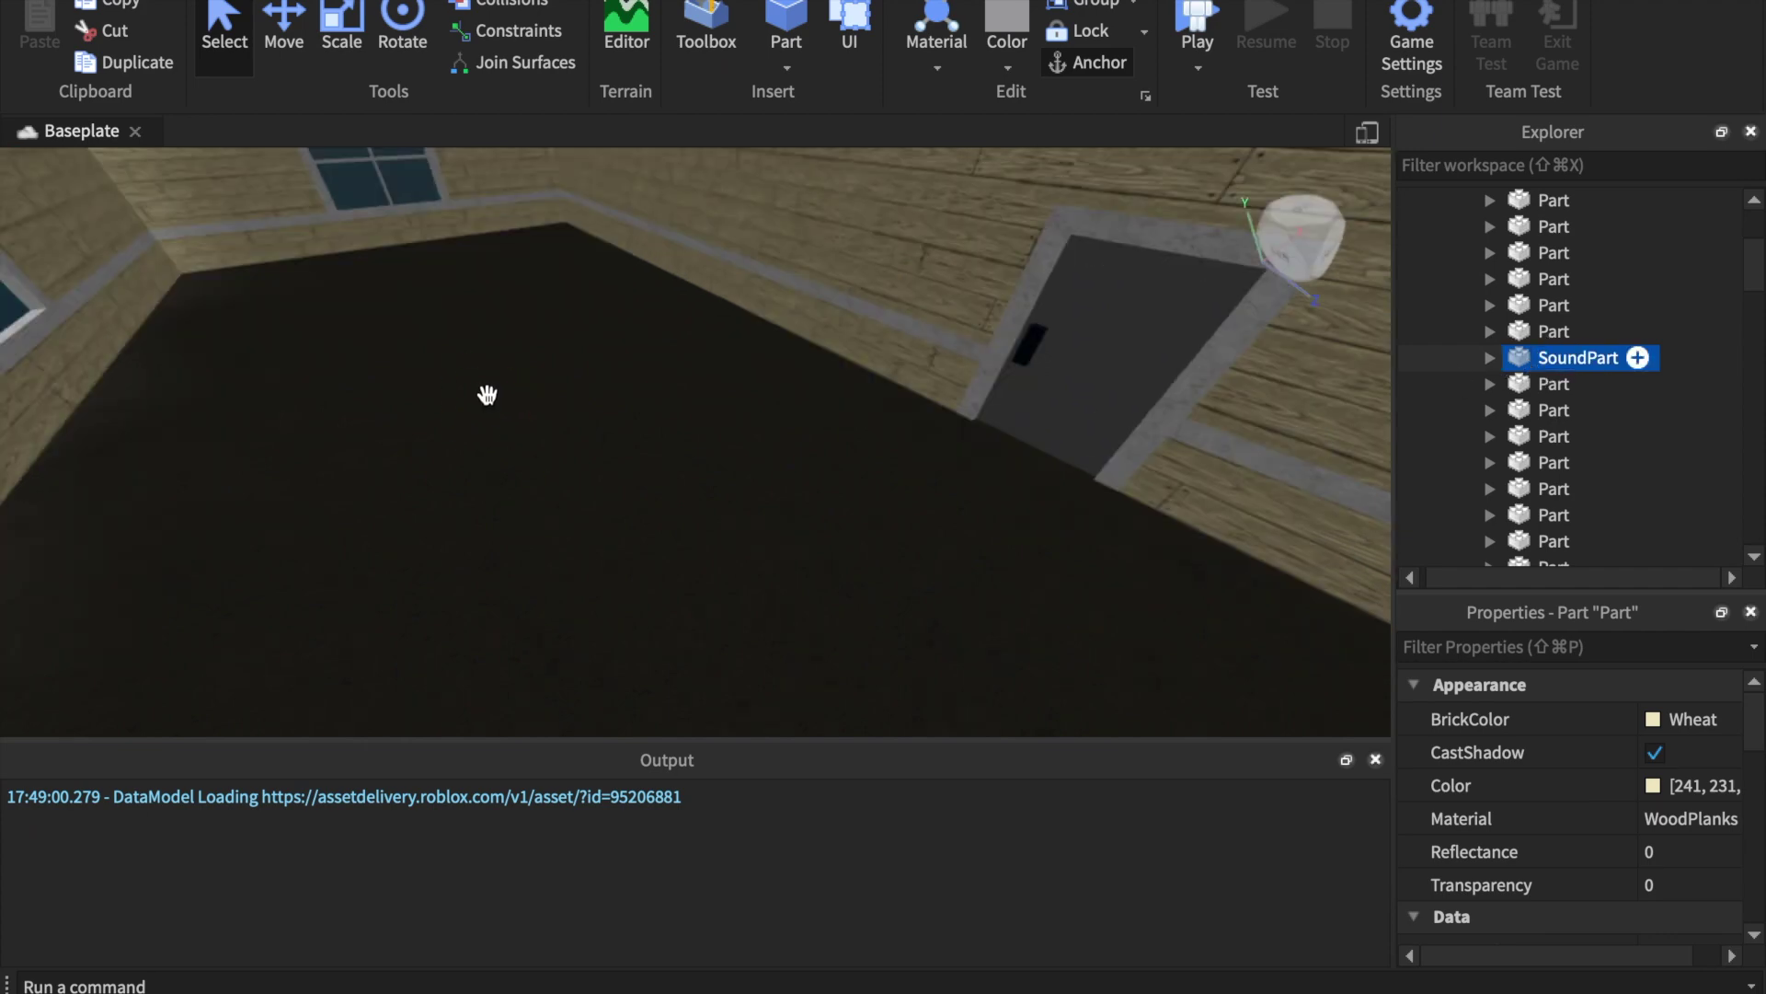
pyautogui.scroll(-4, 486, 394)
pyautogui.scroll(-4, 485, 394)
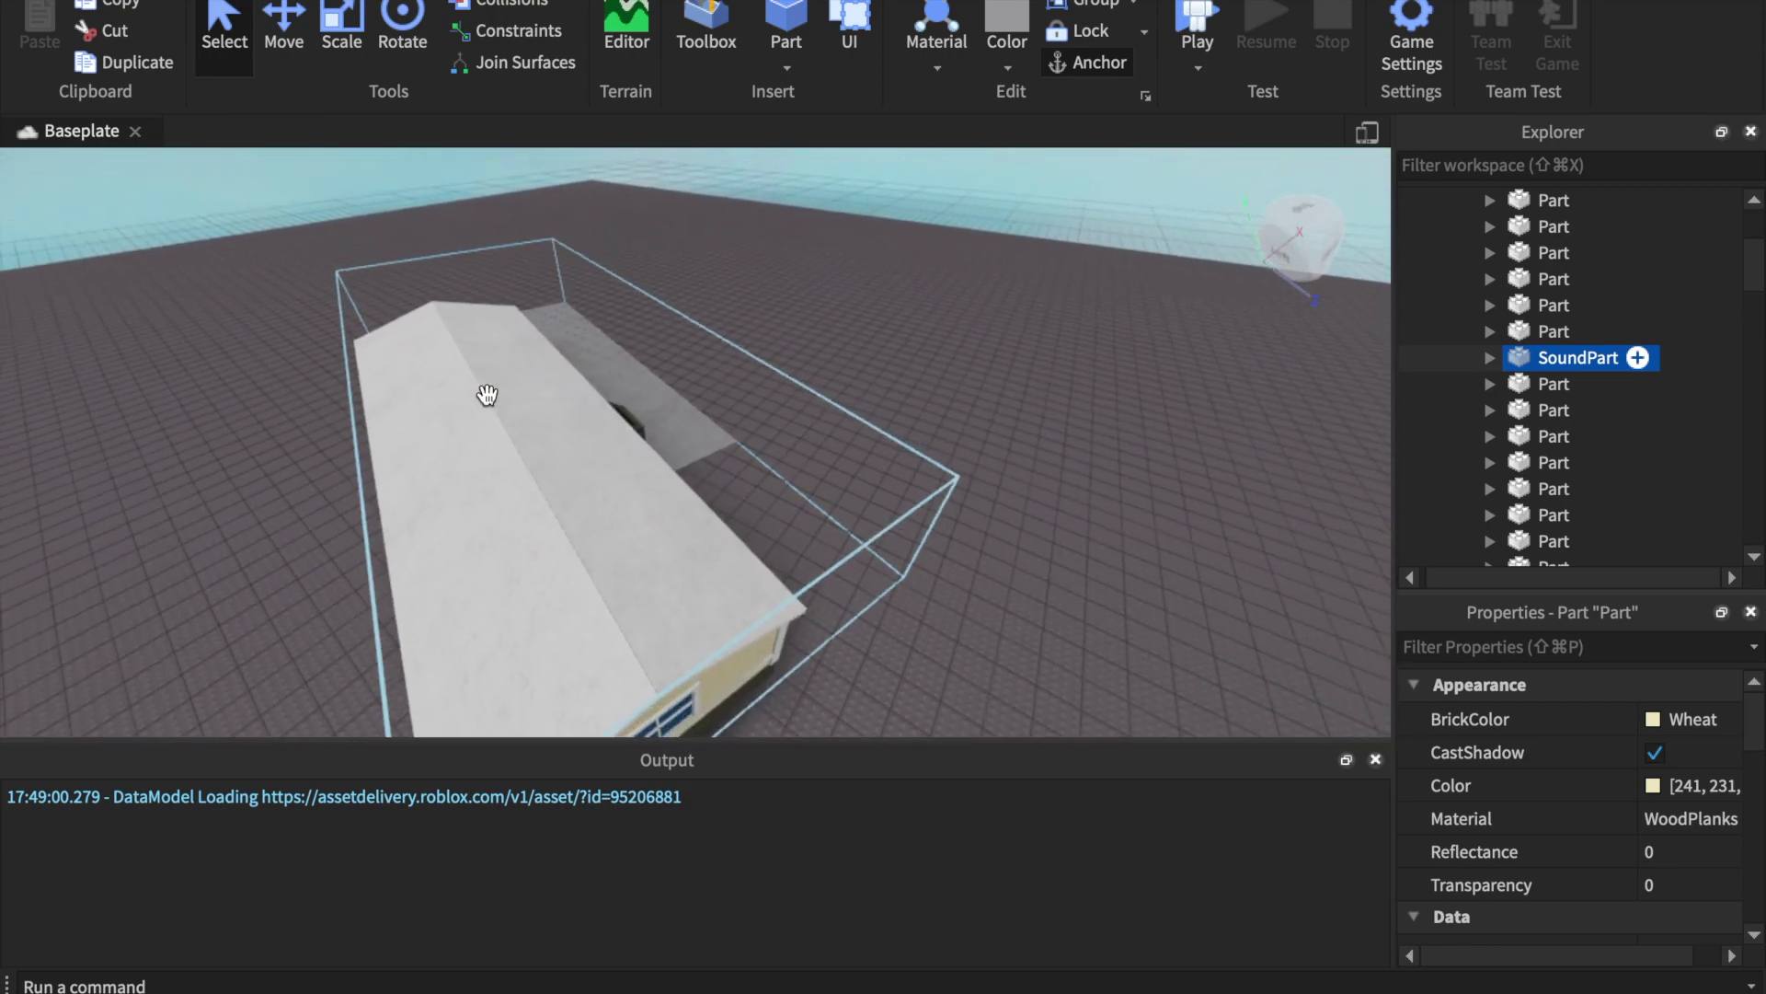
pyautogui.scroll(-3, 485, 394)
pyautogui.scroll(-2, 456, 408)
pyautogui.click(456, 409)
pyautogui.scroll(-3, 446, 445)
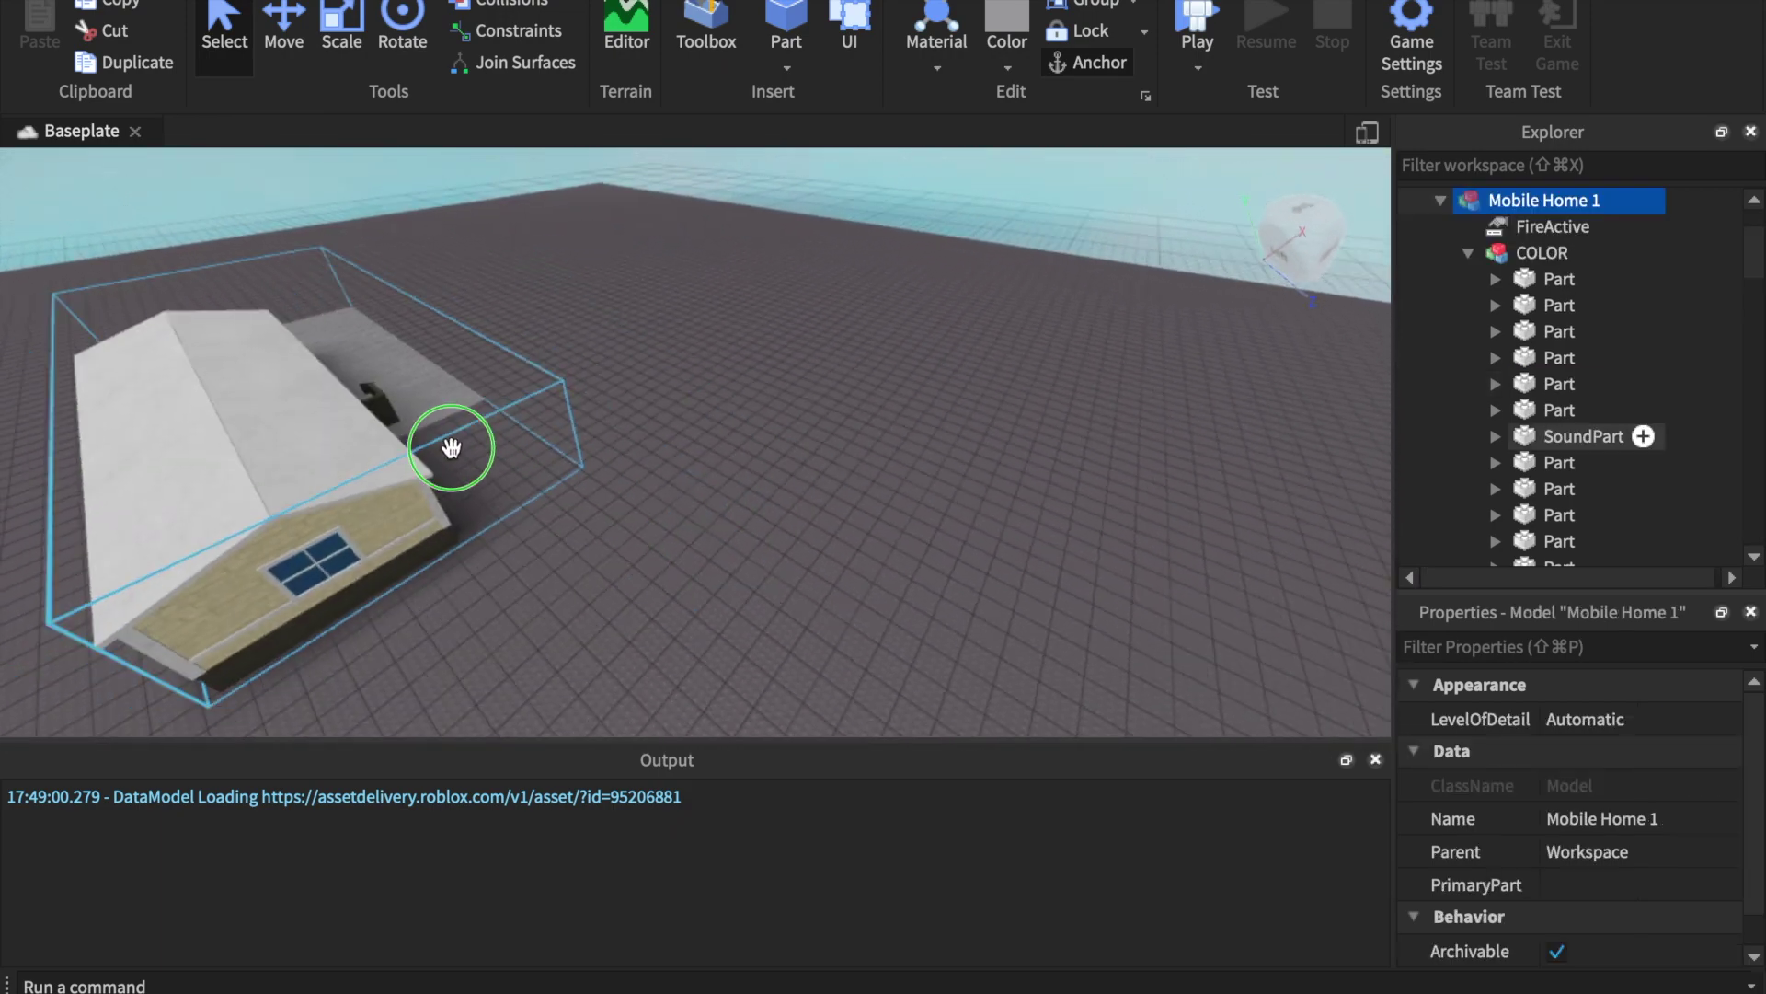
pyautogui.scroll(-3, 478, 448)
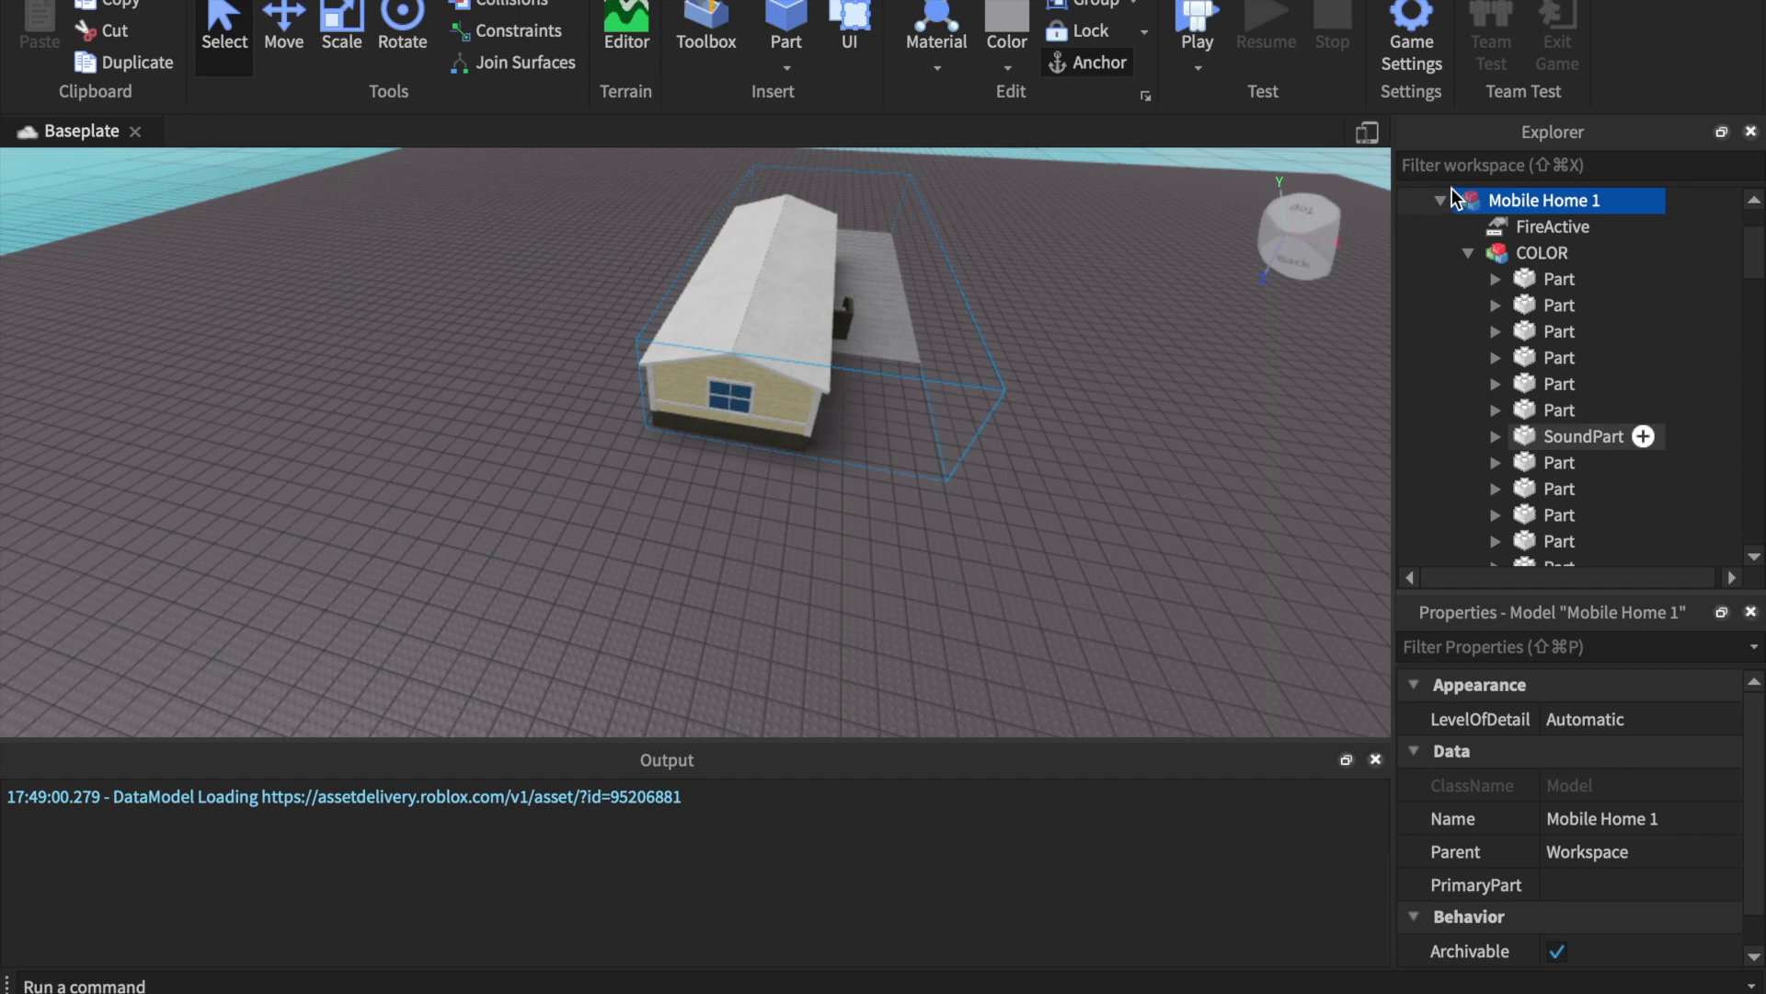
pyautogui.click(1443, 198)
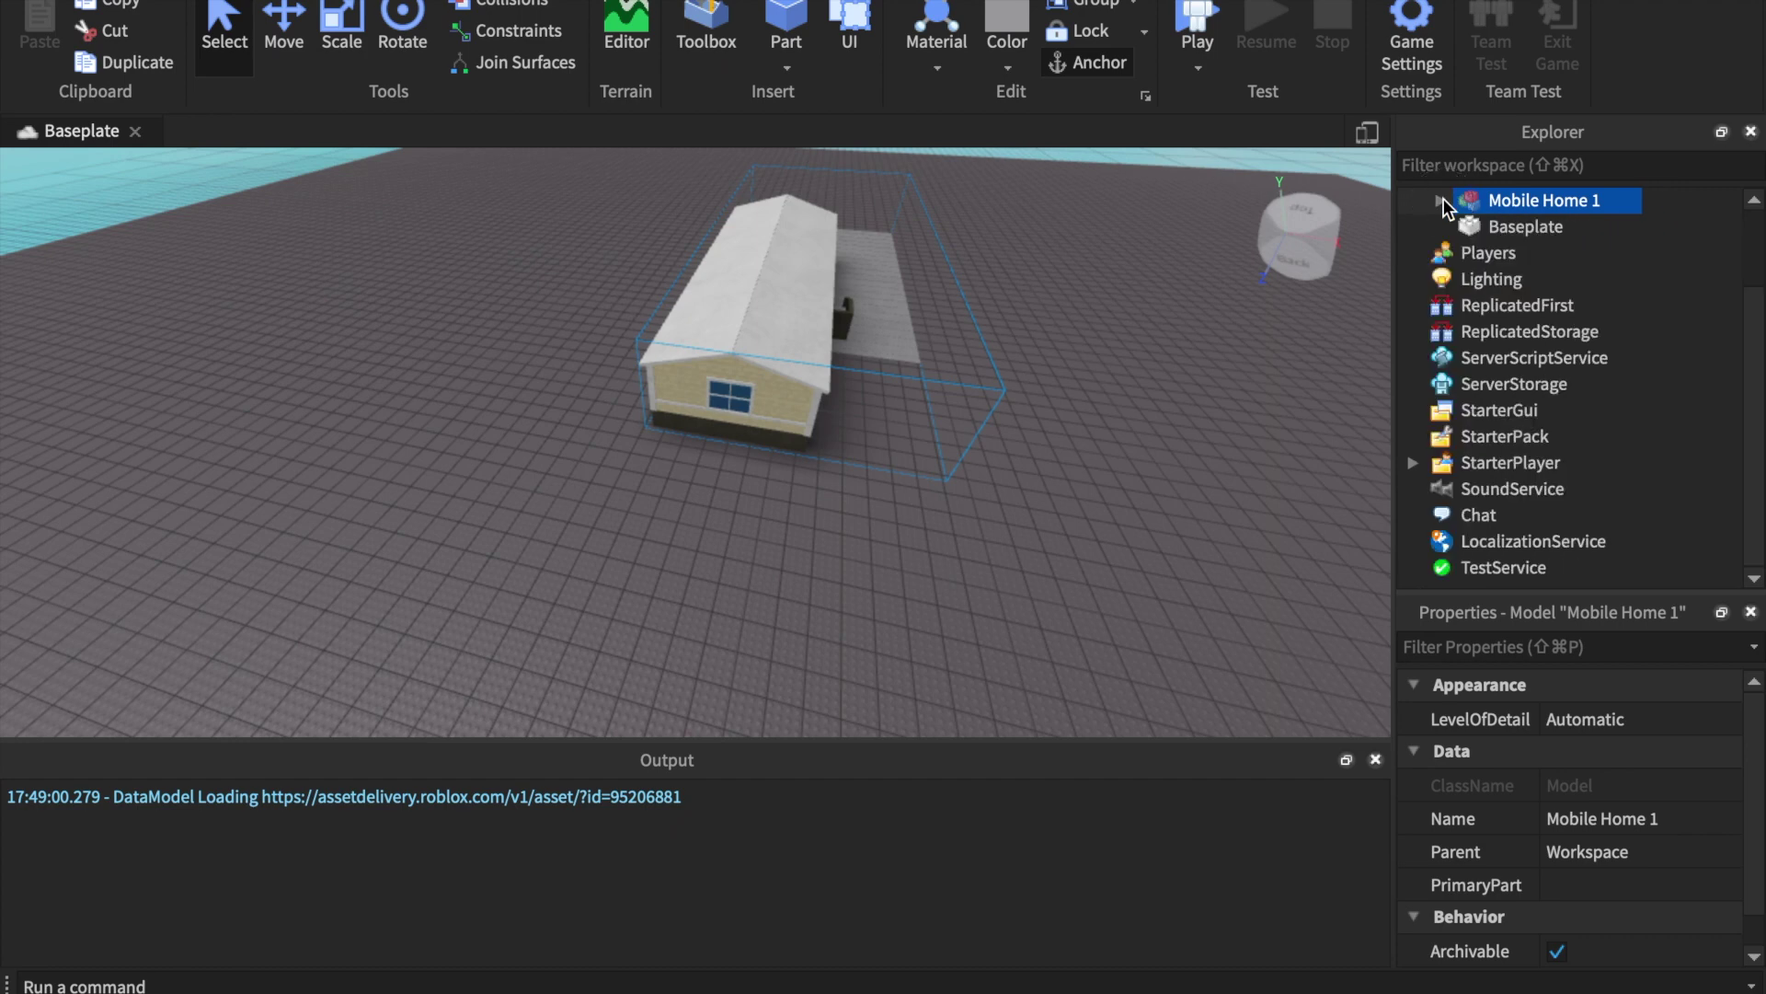
# Cut the Fire Manager script from Workspace and paste it into ServerScriptService
pyautogui.scroll(2, 1468, 257)
pyautogui.click(1475, 274)
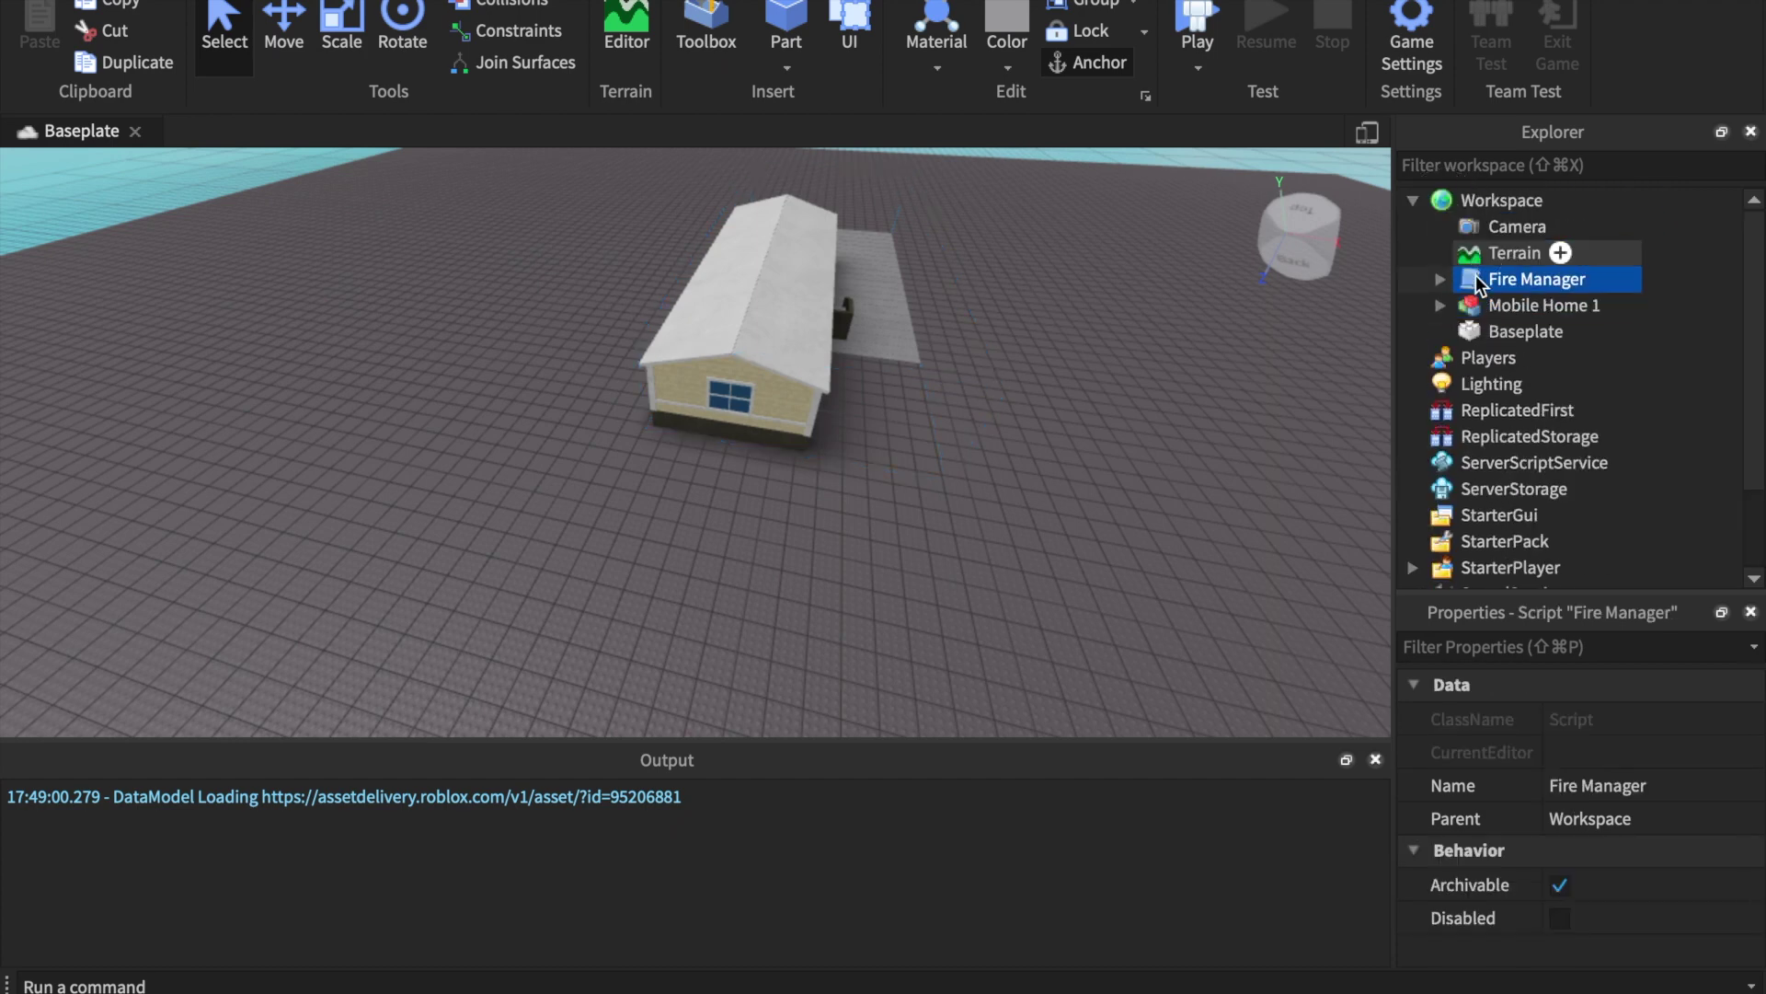
pyautogui.press('super+x')
pyautogui.rightClick(1499, 436)
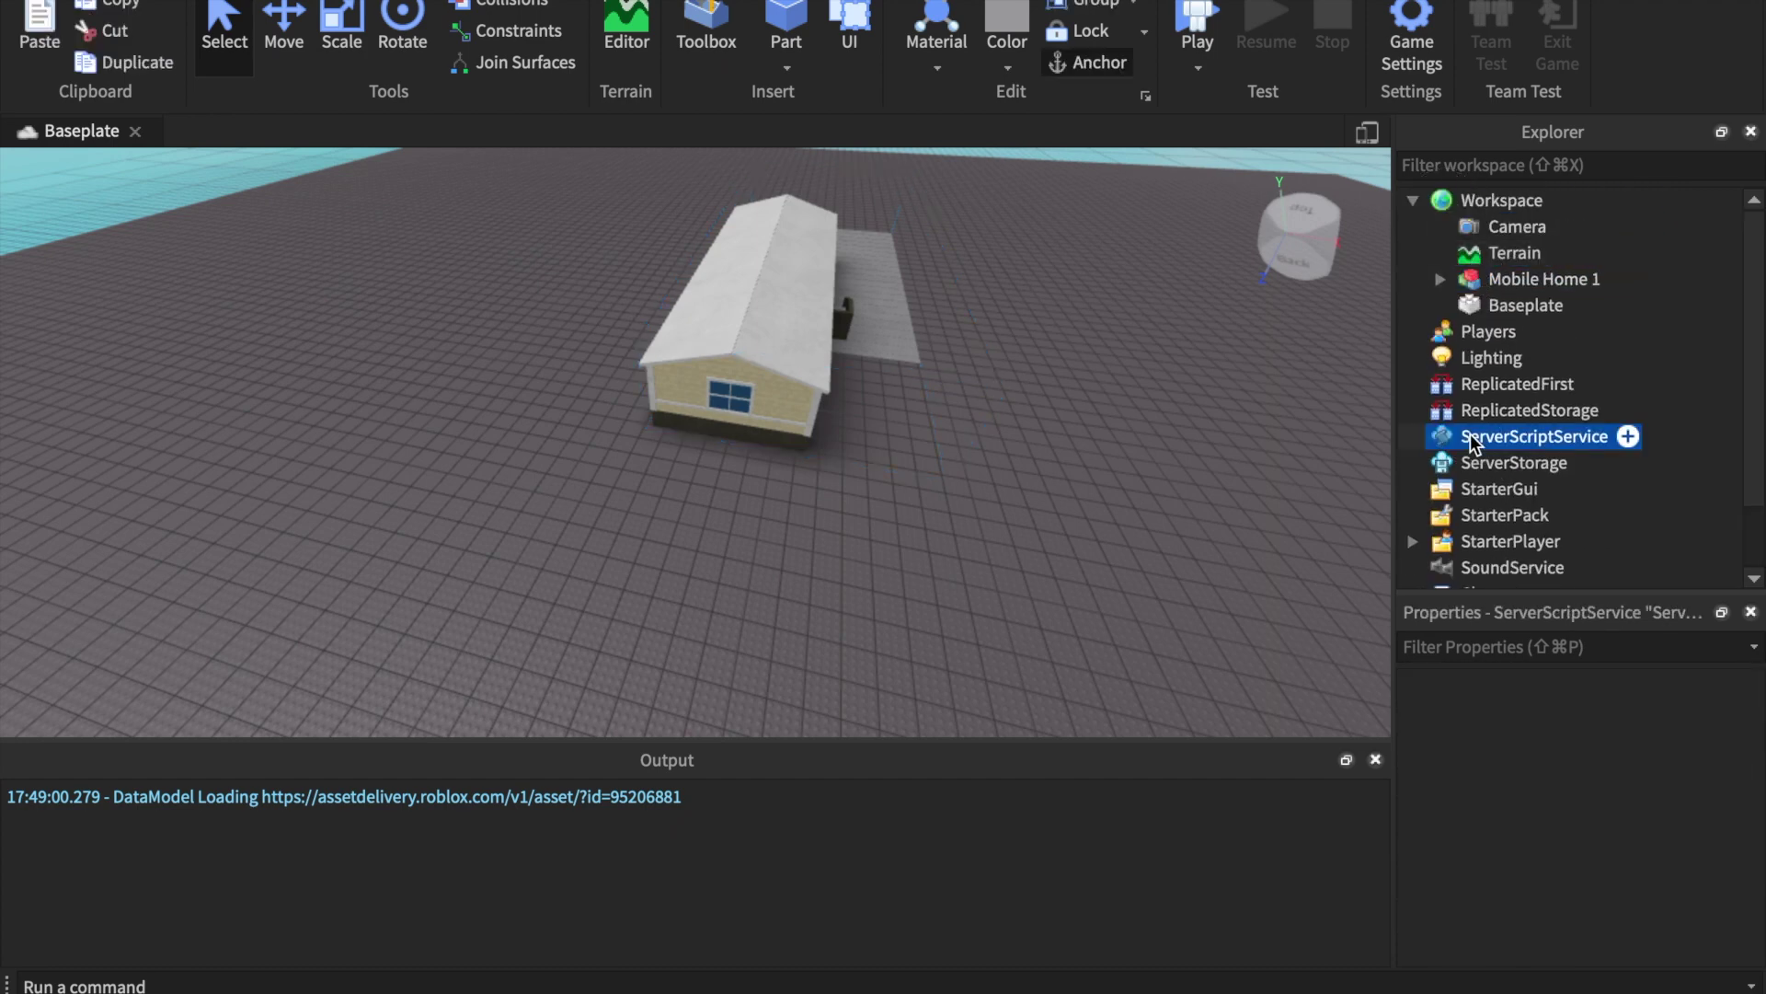
pyautogui.click(1561, 31)
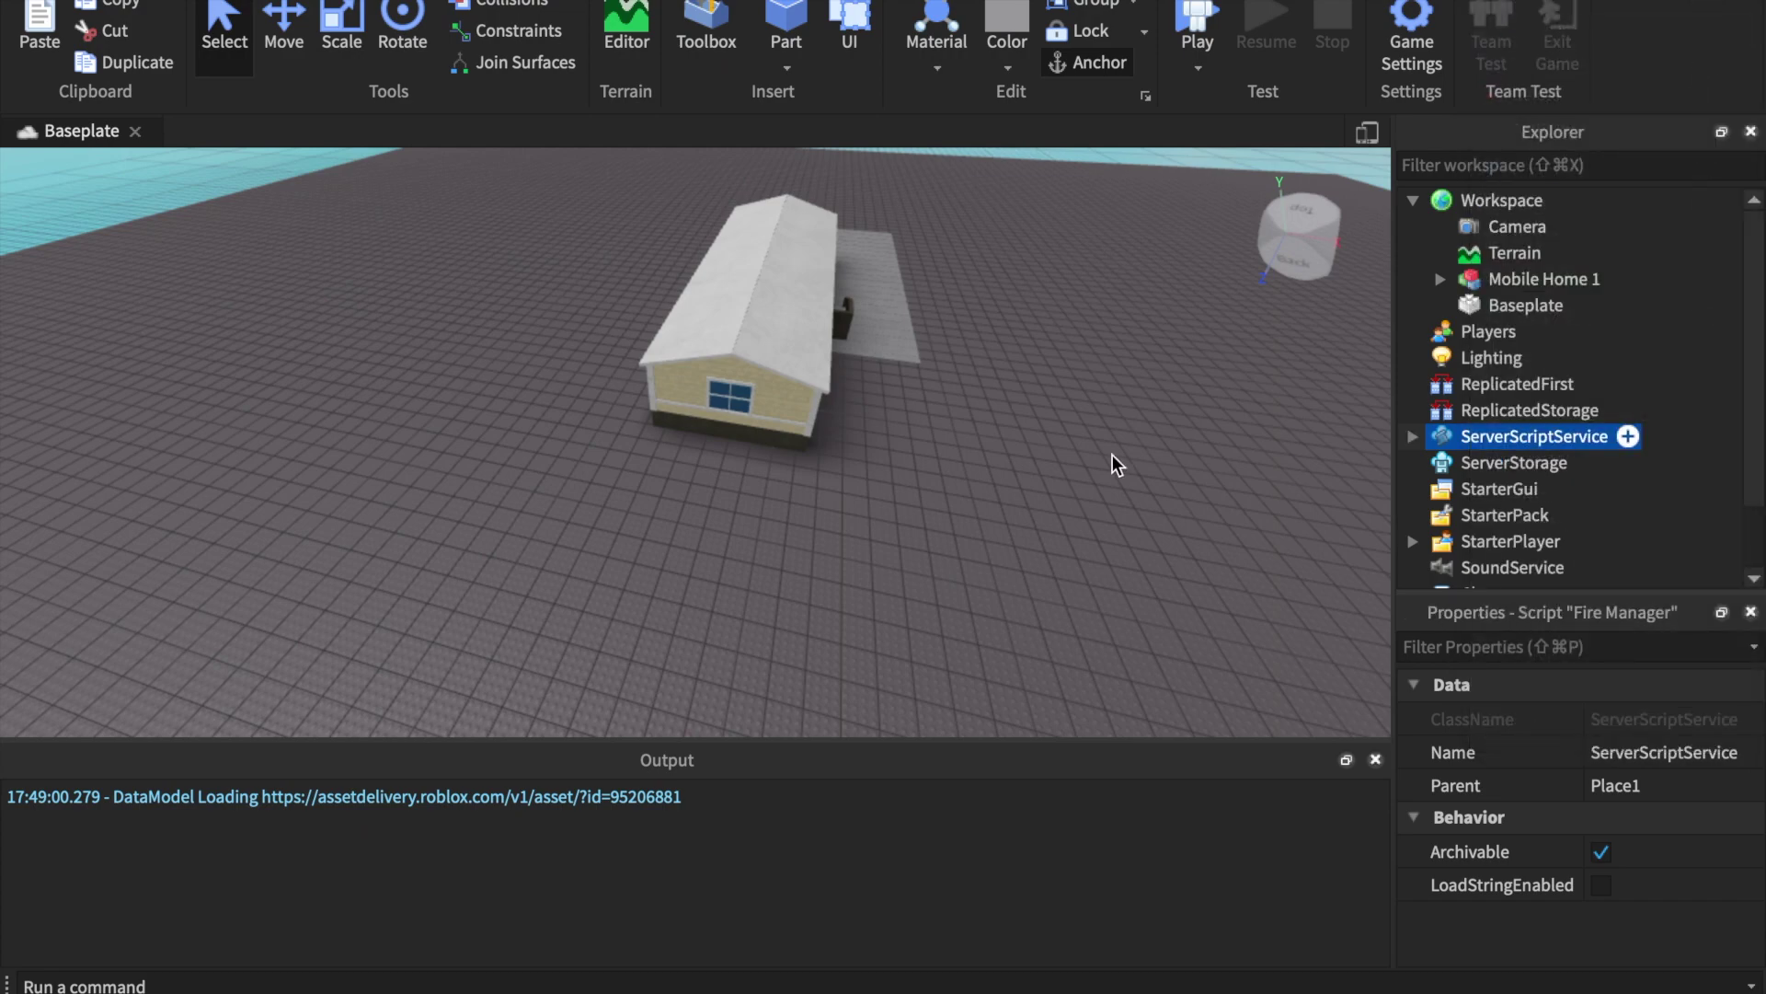
pyautogui.click(1024, 457)
pyautogui.moveTo(1024, 456)
pyautogui.mouseDown(button='right')
pyautogui.moveTo(1080, 455)
pyautogui.moveTo(1035, 449)
pyautogui.mouseUp(button='right')
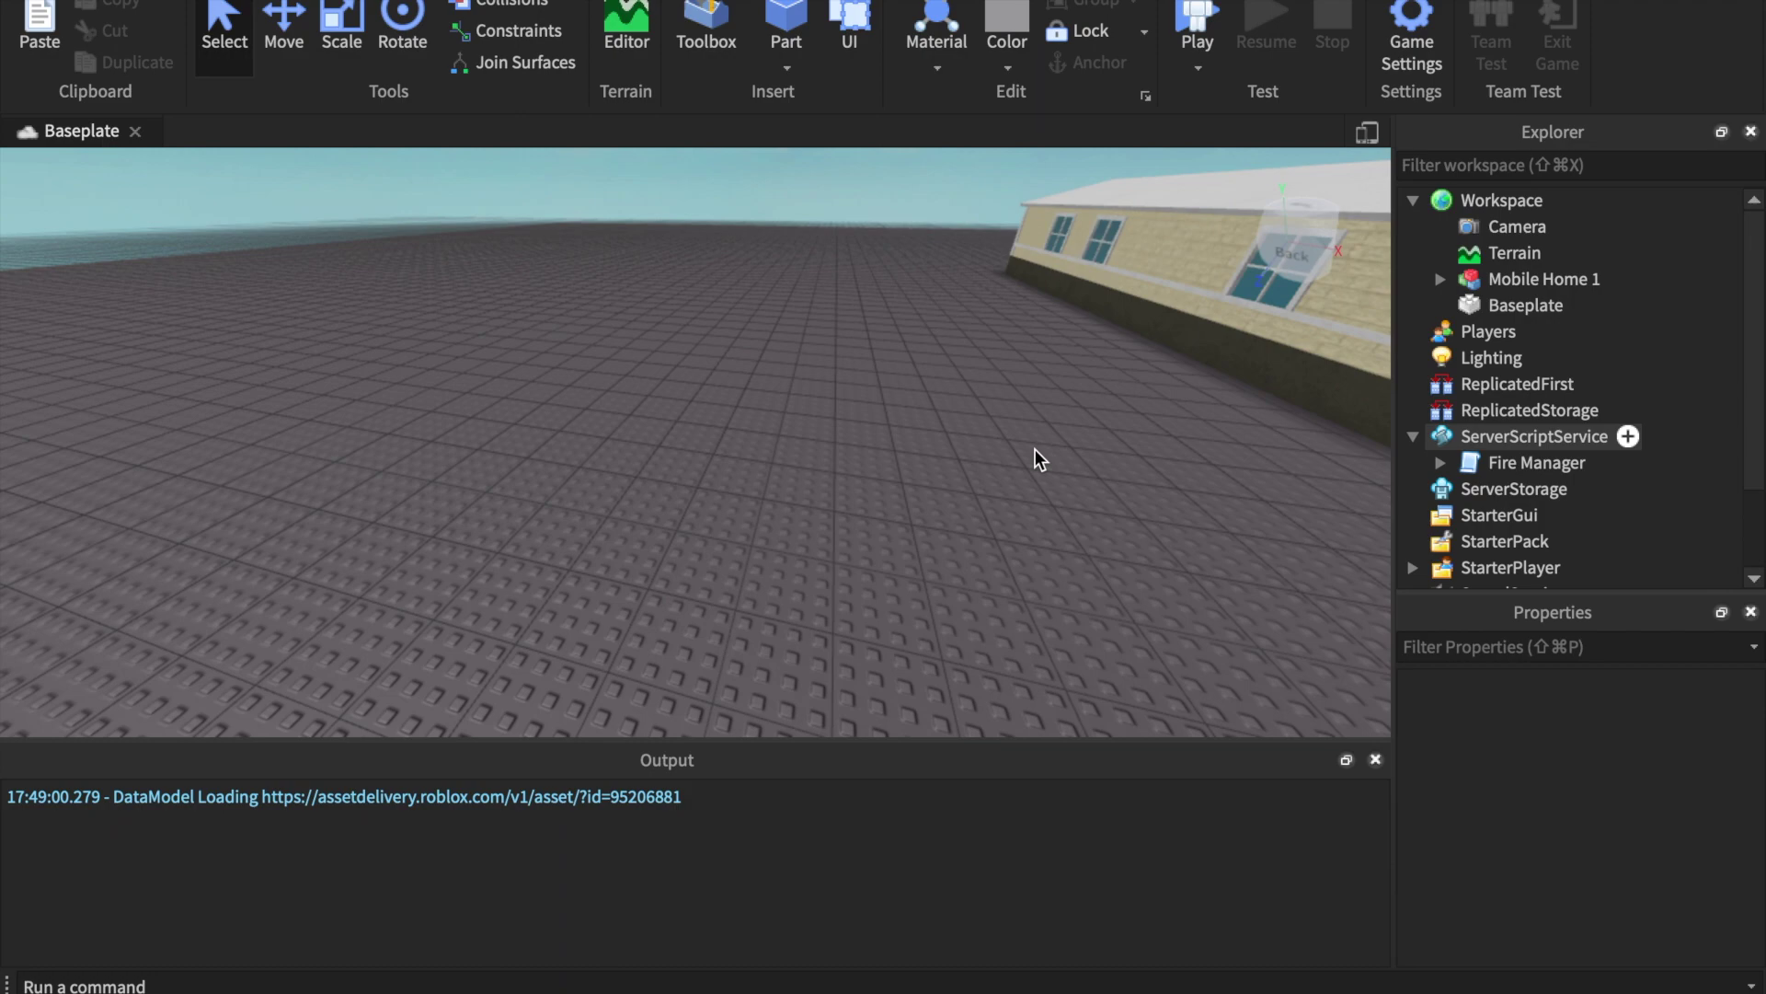
pyautogui.moveTo(1035, 449); pyautogui.dragTo(1104, 451, button='right')
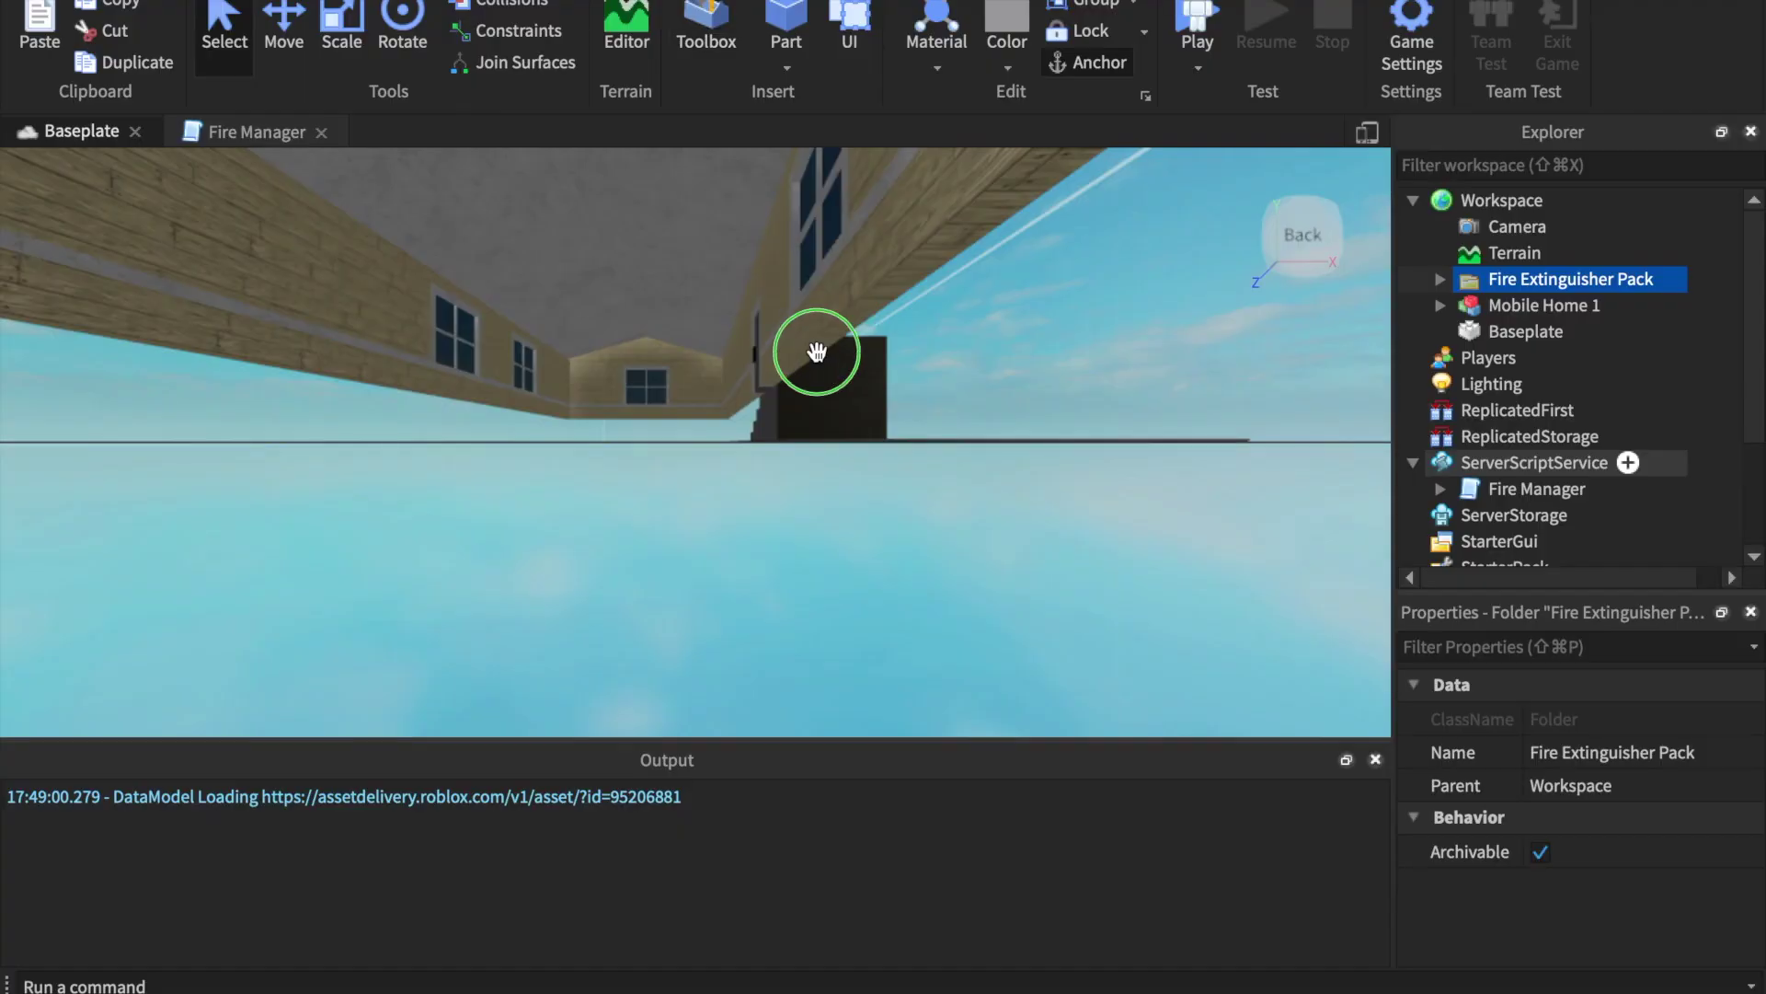
# Expand the Fire Extinguisher Pack folder to list its scripts, then insert a new block Part
pyautogui.press('f')
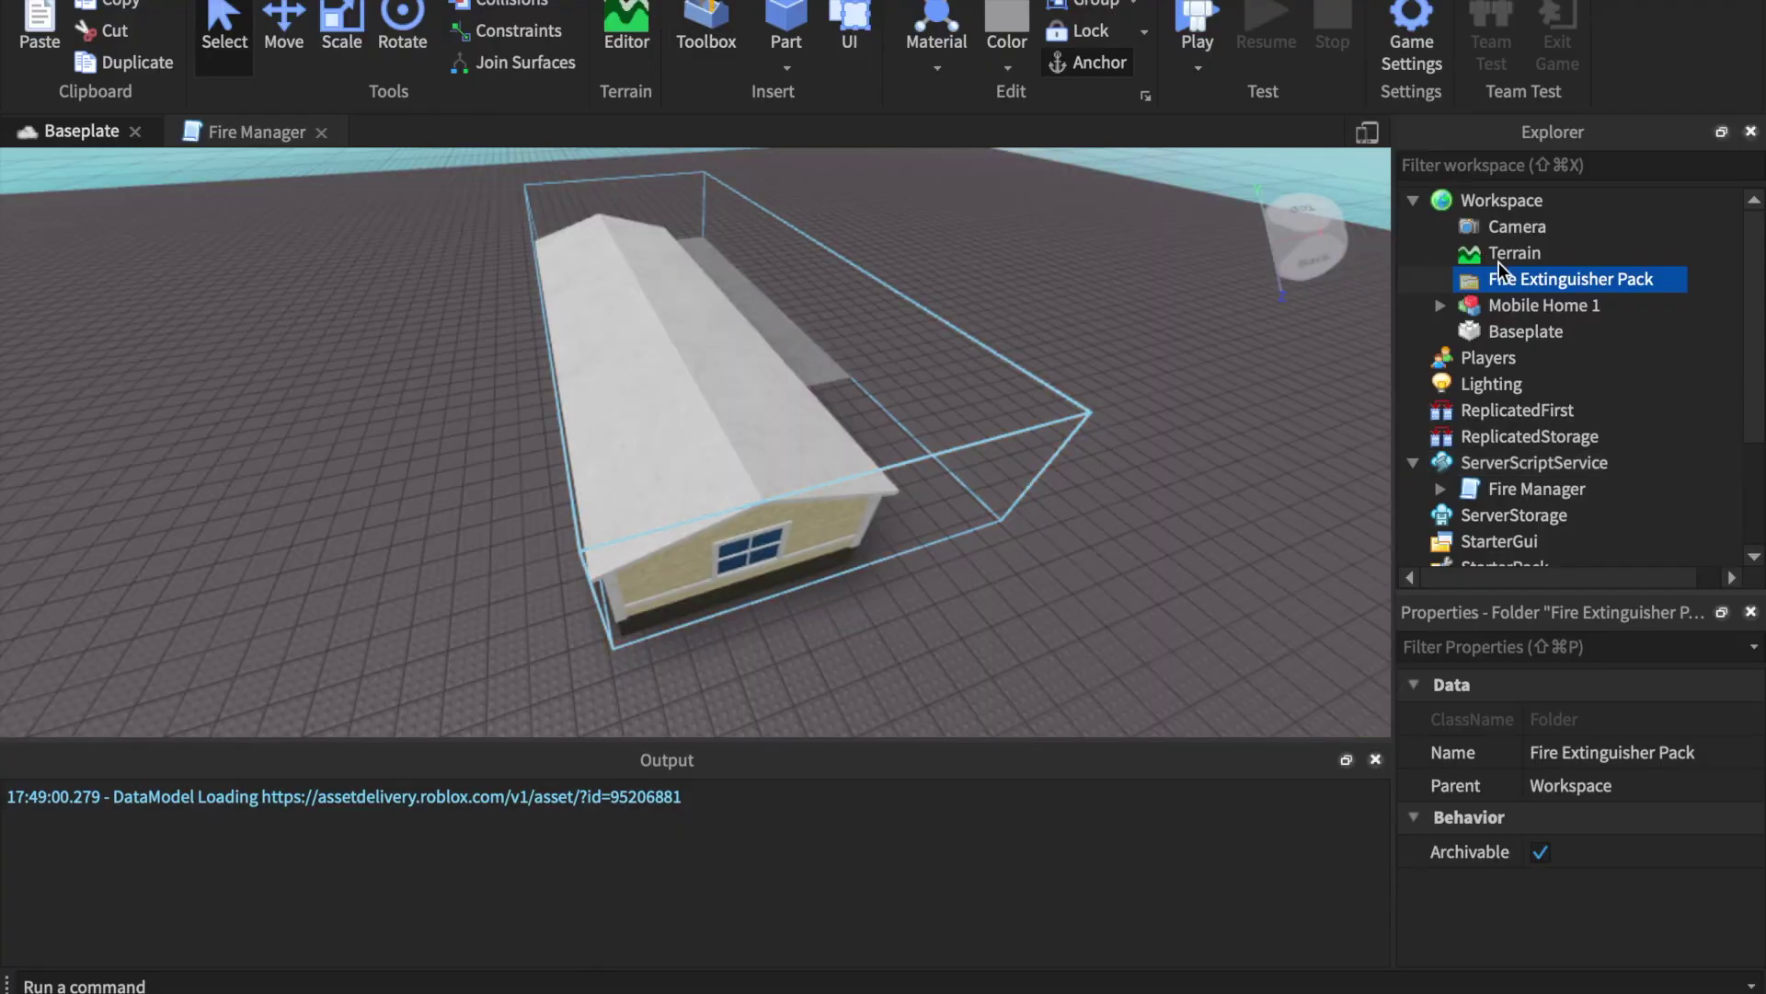
pyautogui.doubleClick(1499, 265)
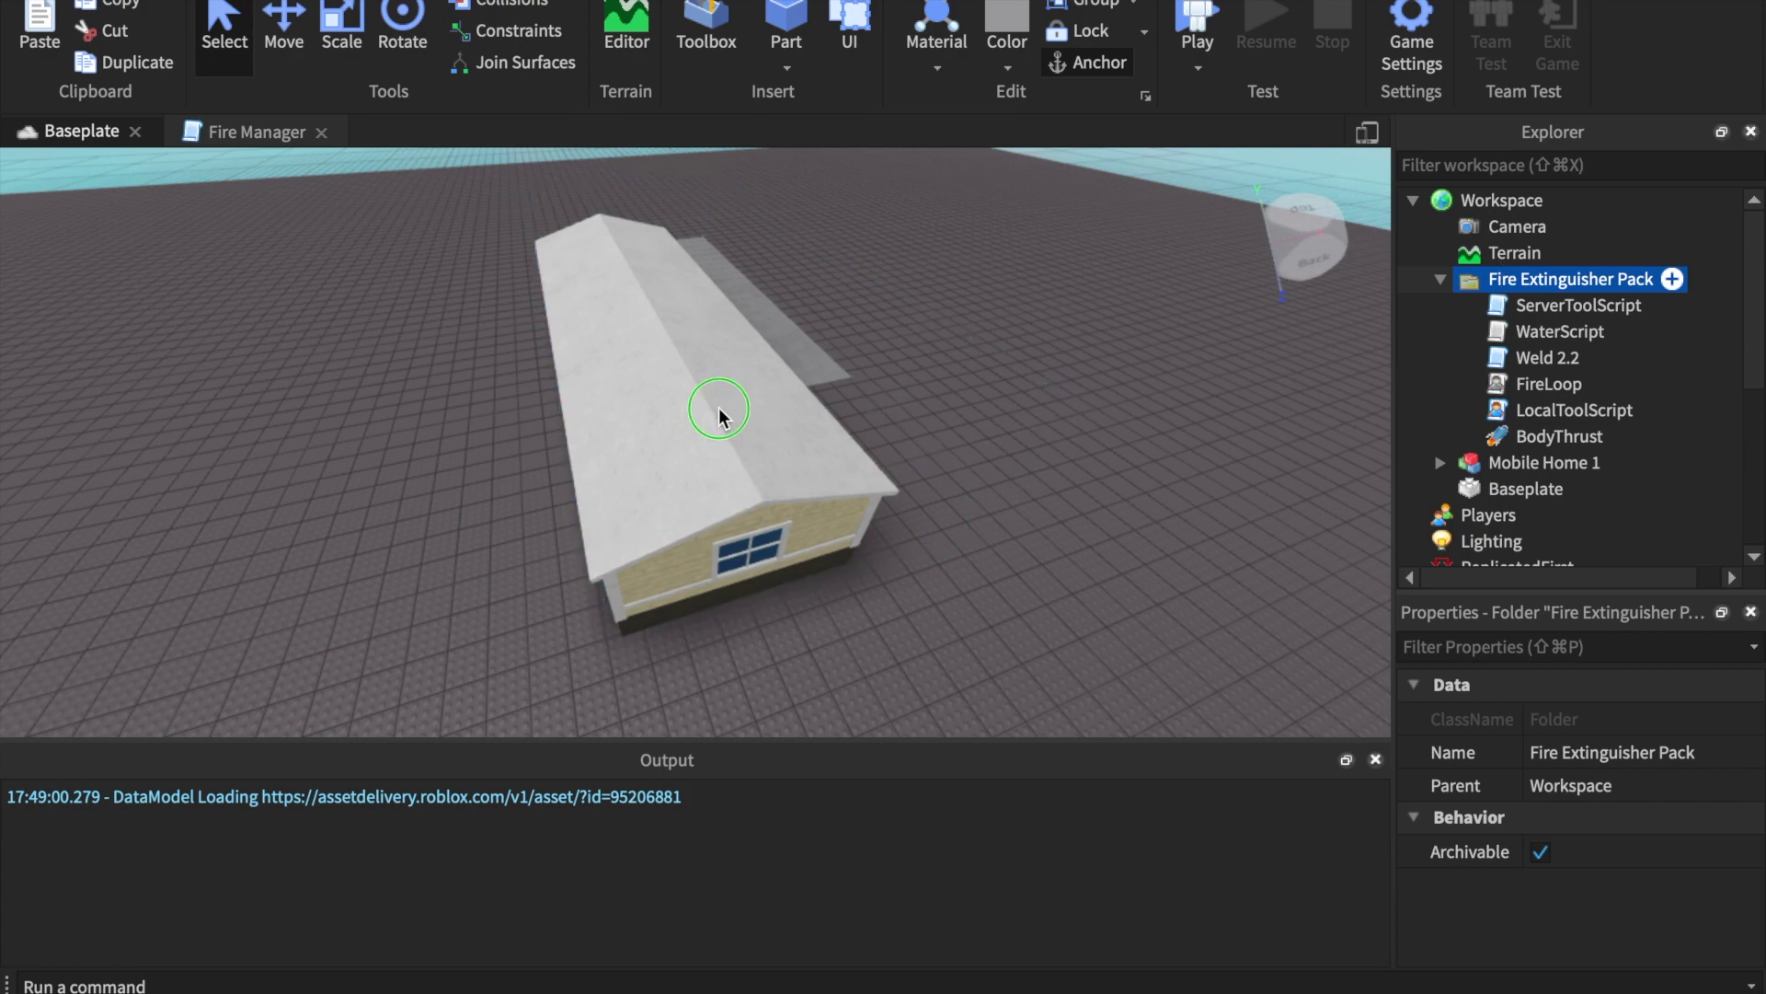
pyautogui.moveTo(715, 410); pyautogui.dragTo(748, 412, button='right')
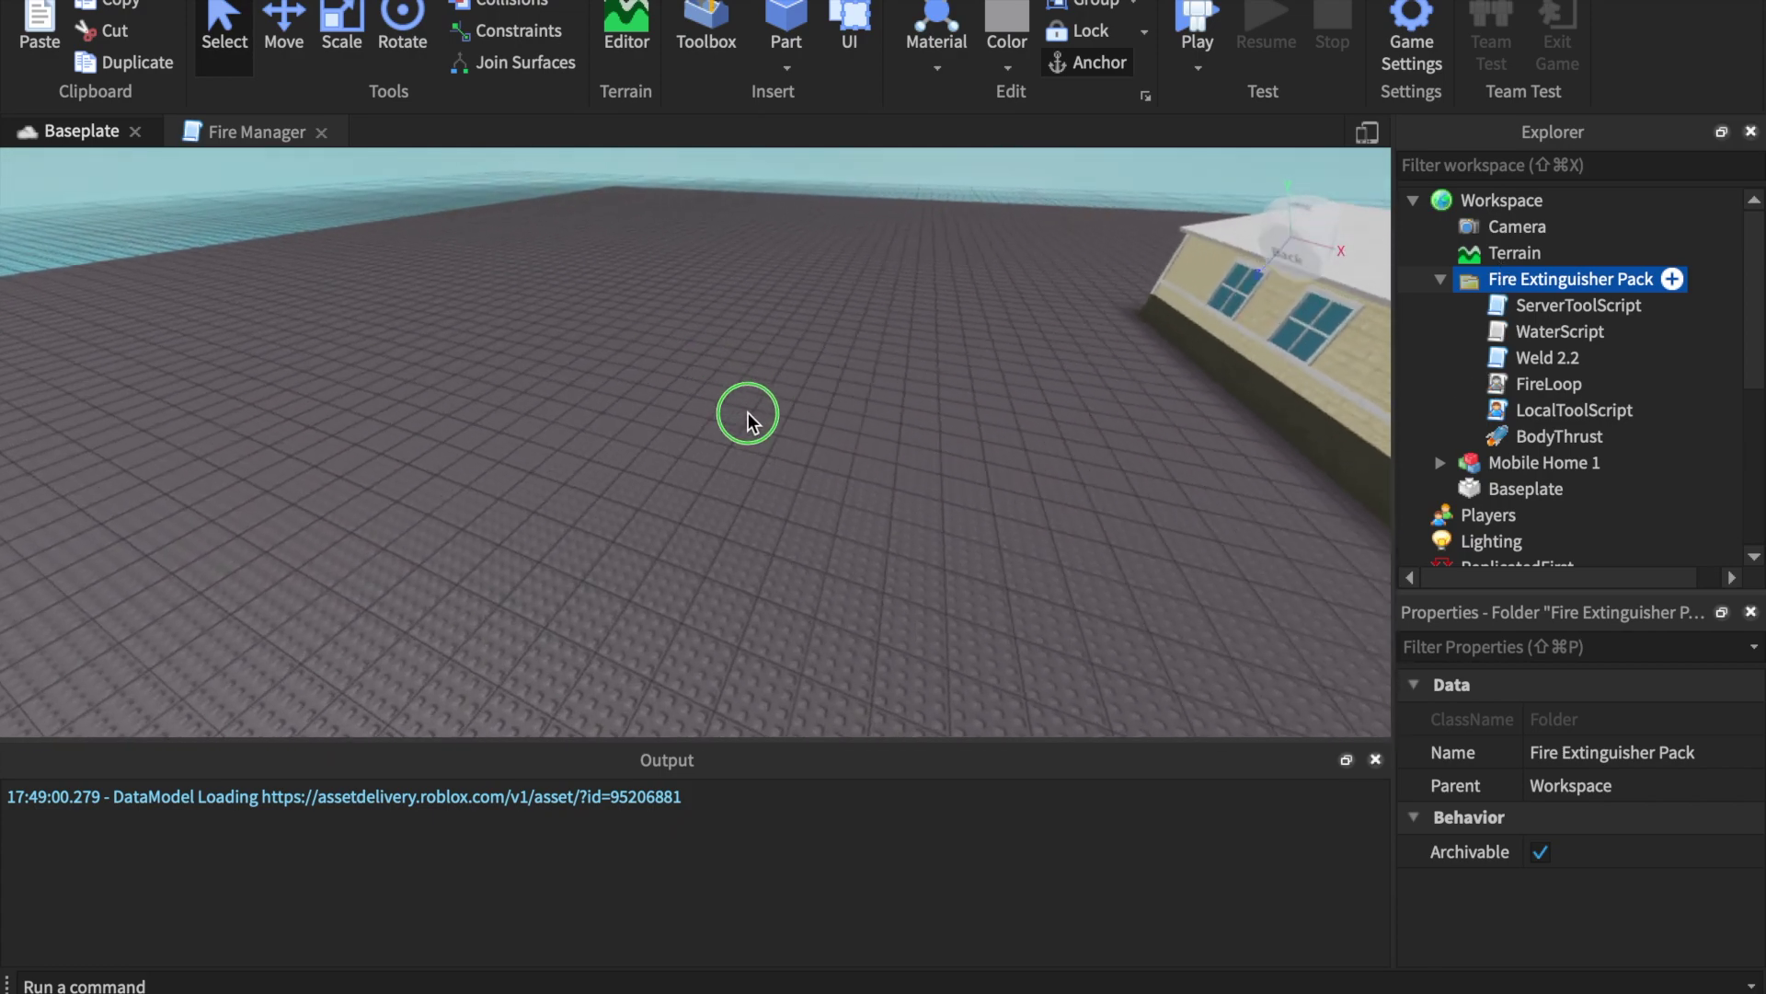
pyautogui.moveTo(748, 412); pyautogui.dragTo(748, 412, button='right')
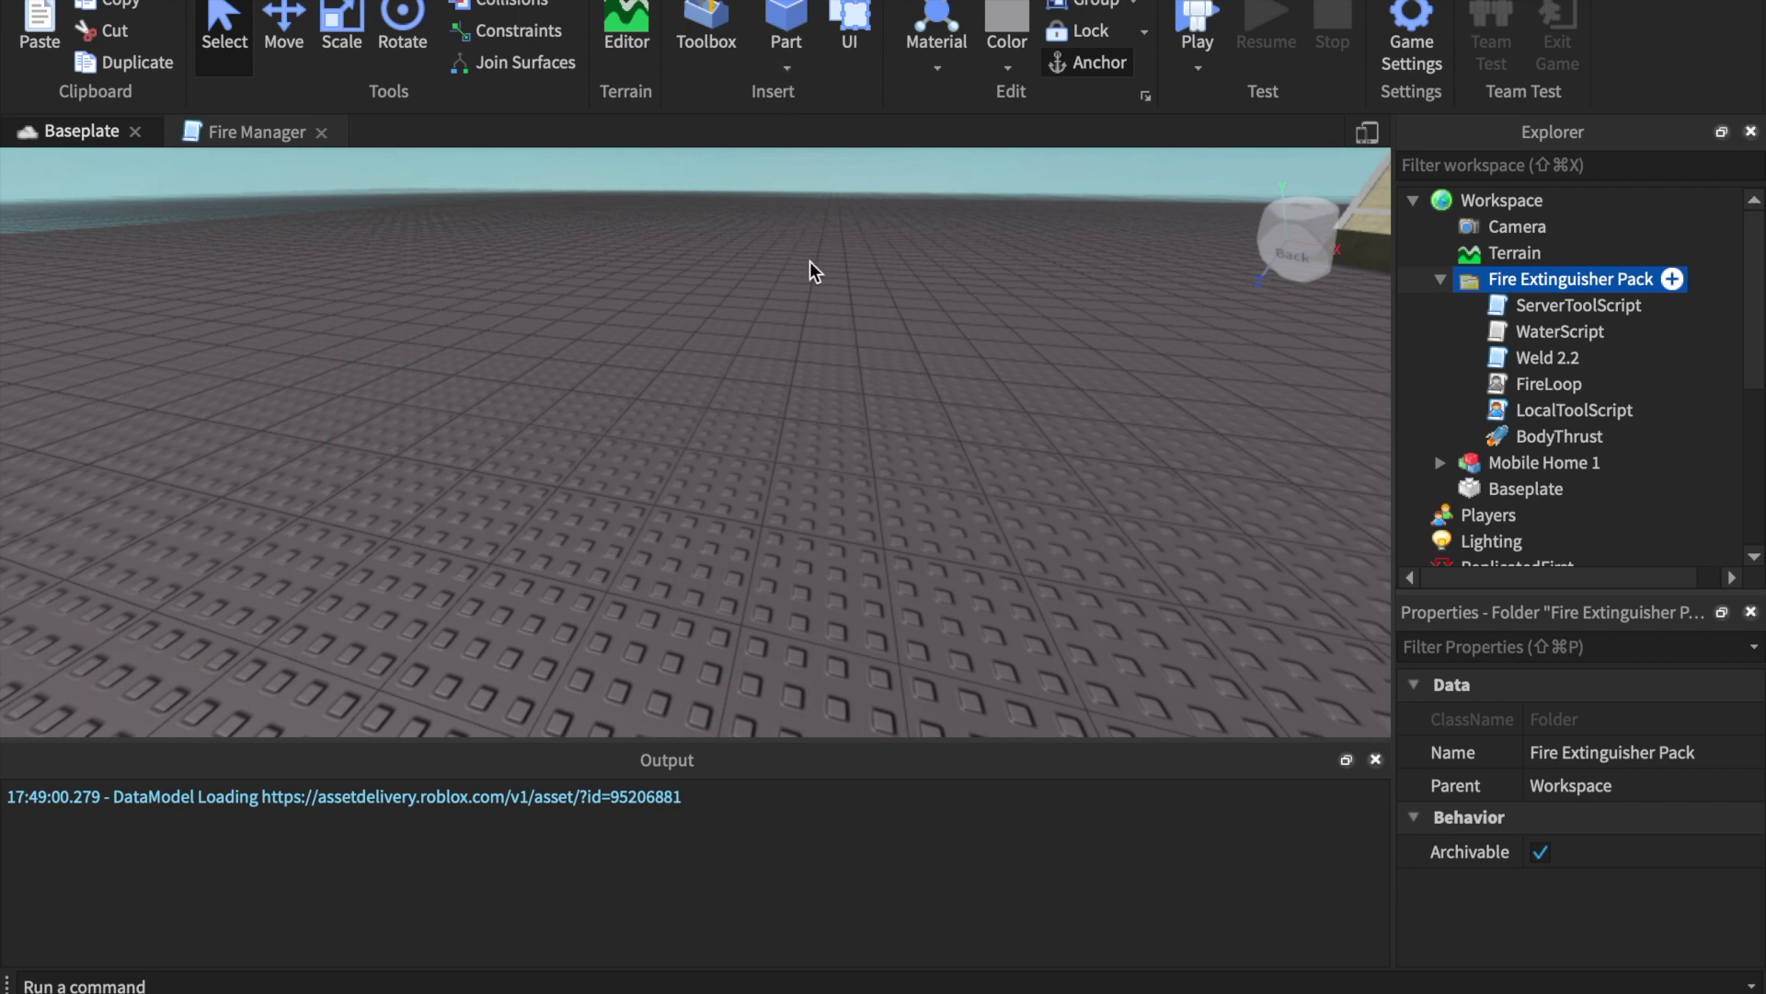
pyautogui.moveTo(742, 317); pyautogui.dragTo(739, 317, button='right')
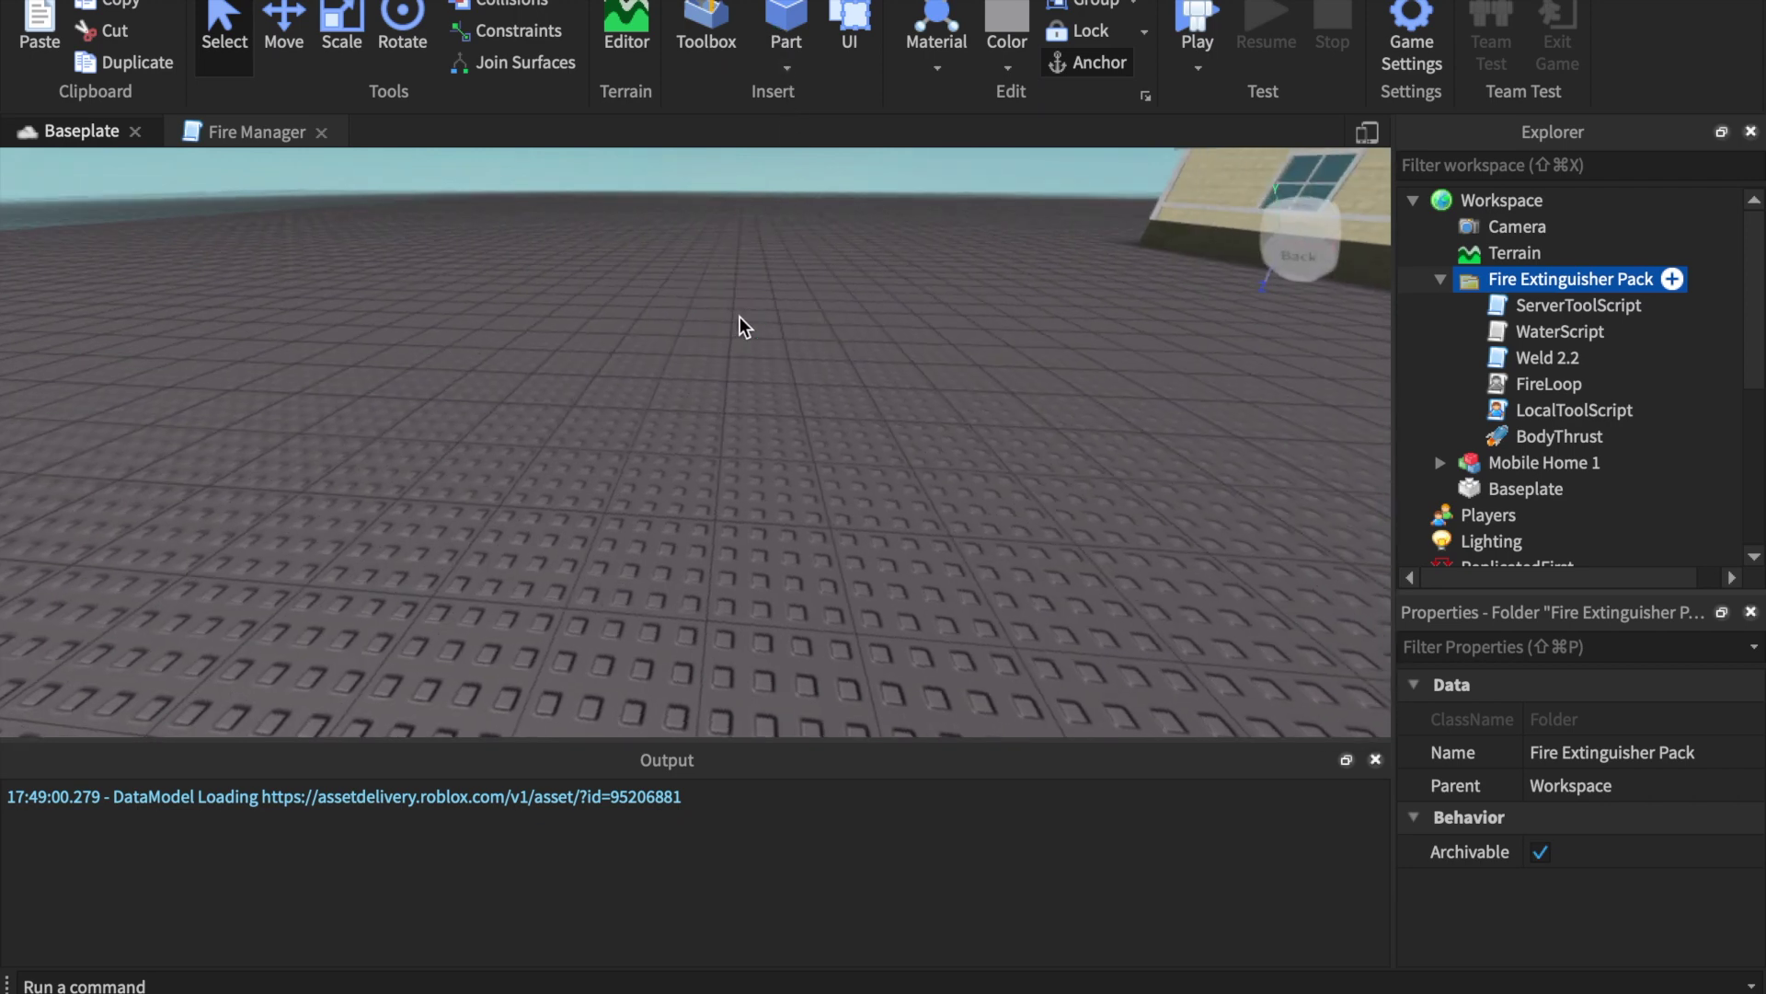
pyautogui.click(794, 25)
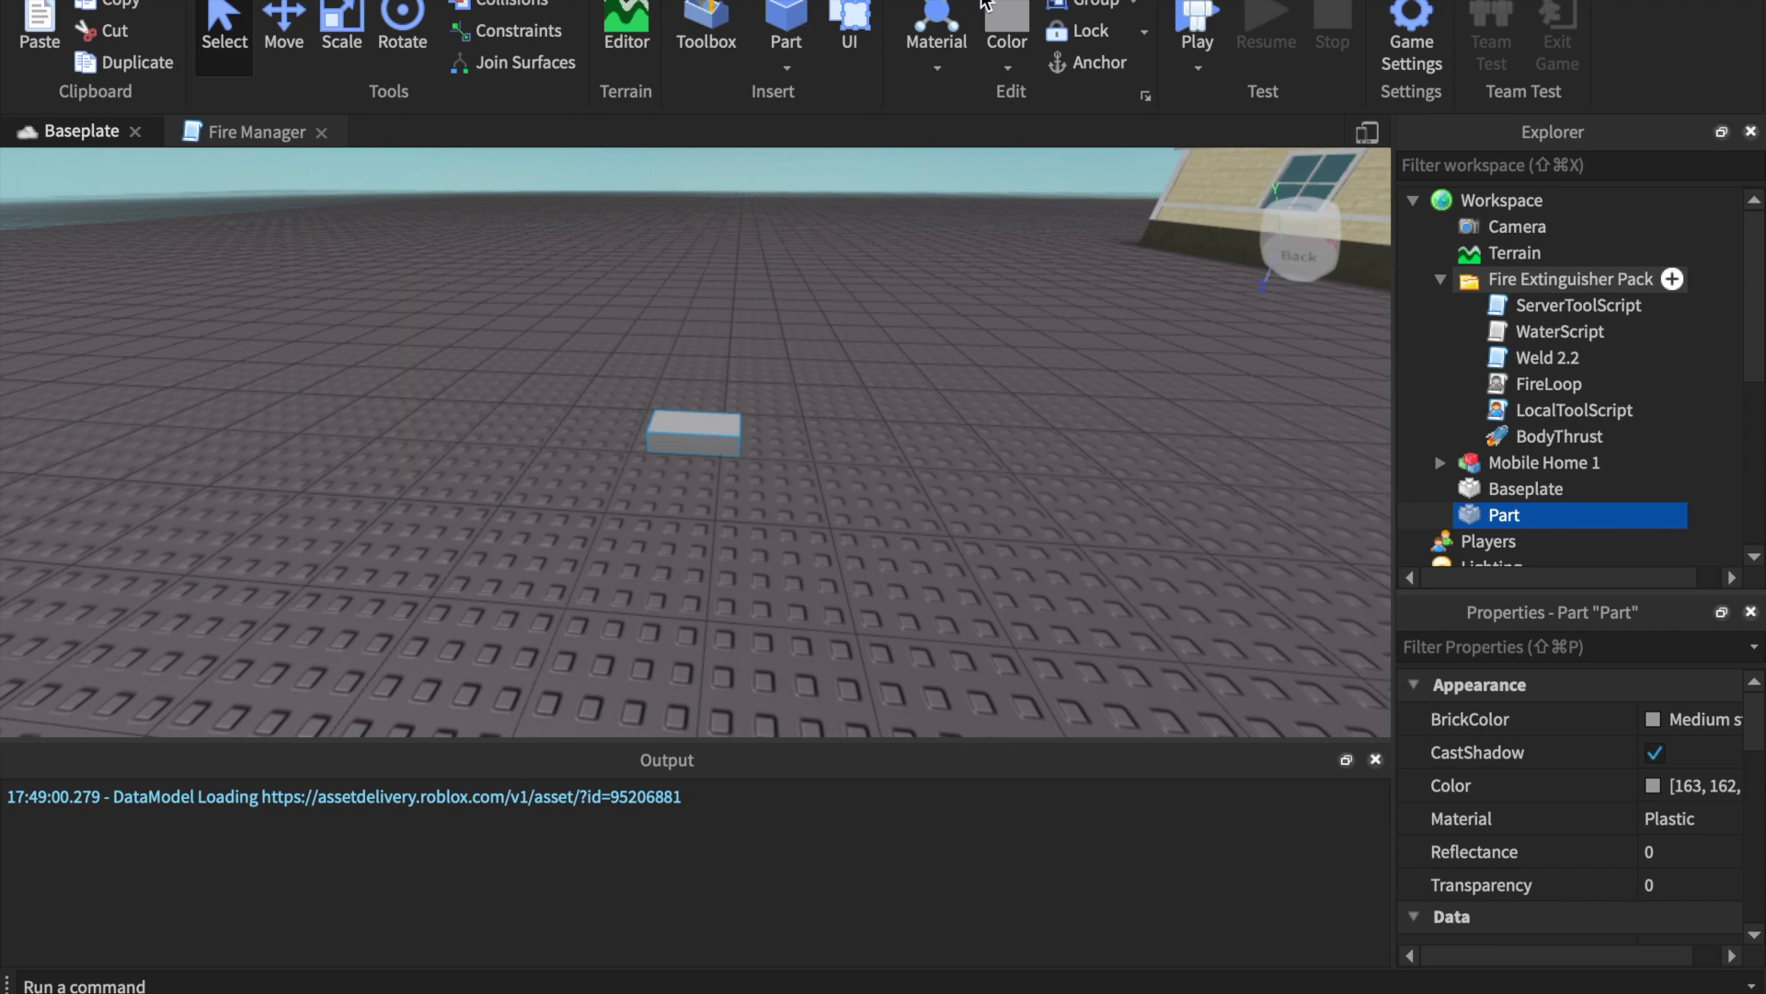
# Position the new block on the baseplate and select it in Explorer
pyautogui.moveTo(685, 438); pyautogui.dragTo(719, 449)
pyautogui.press('f')
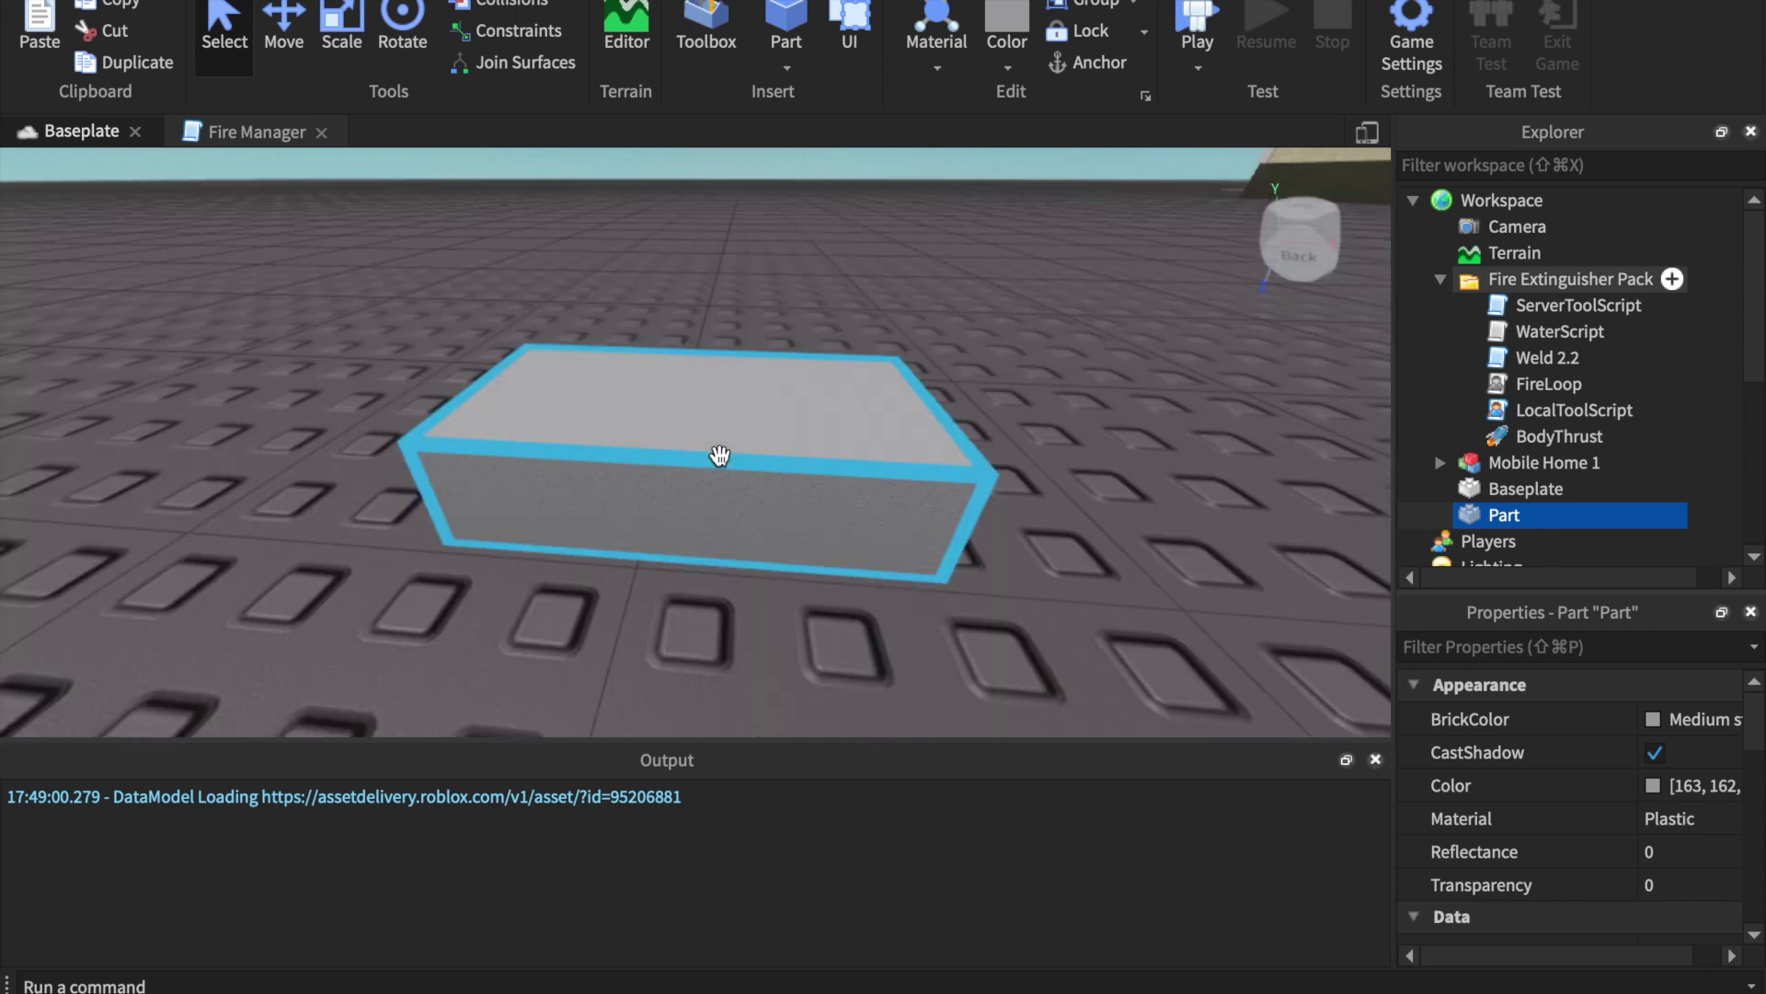
pyautogui.click(1488, 517)
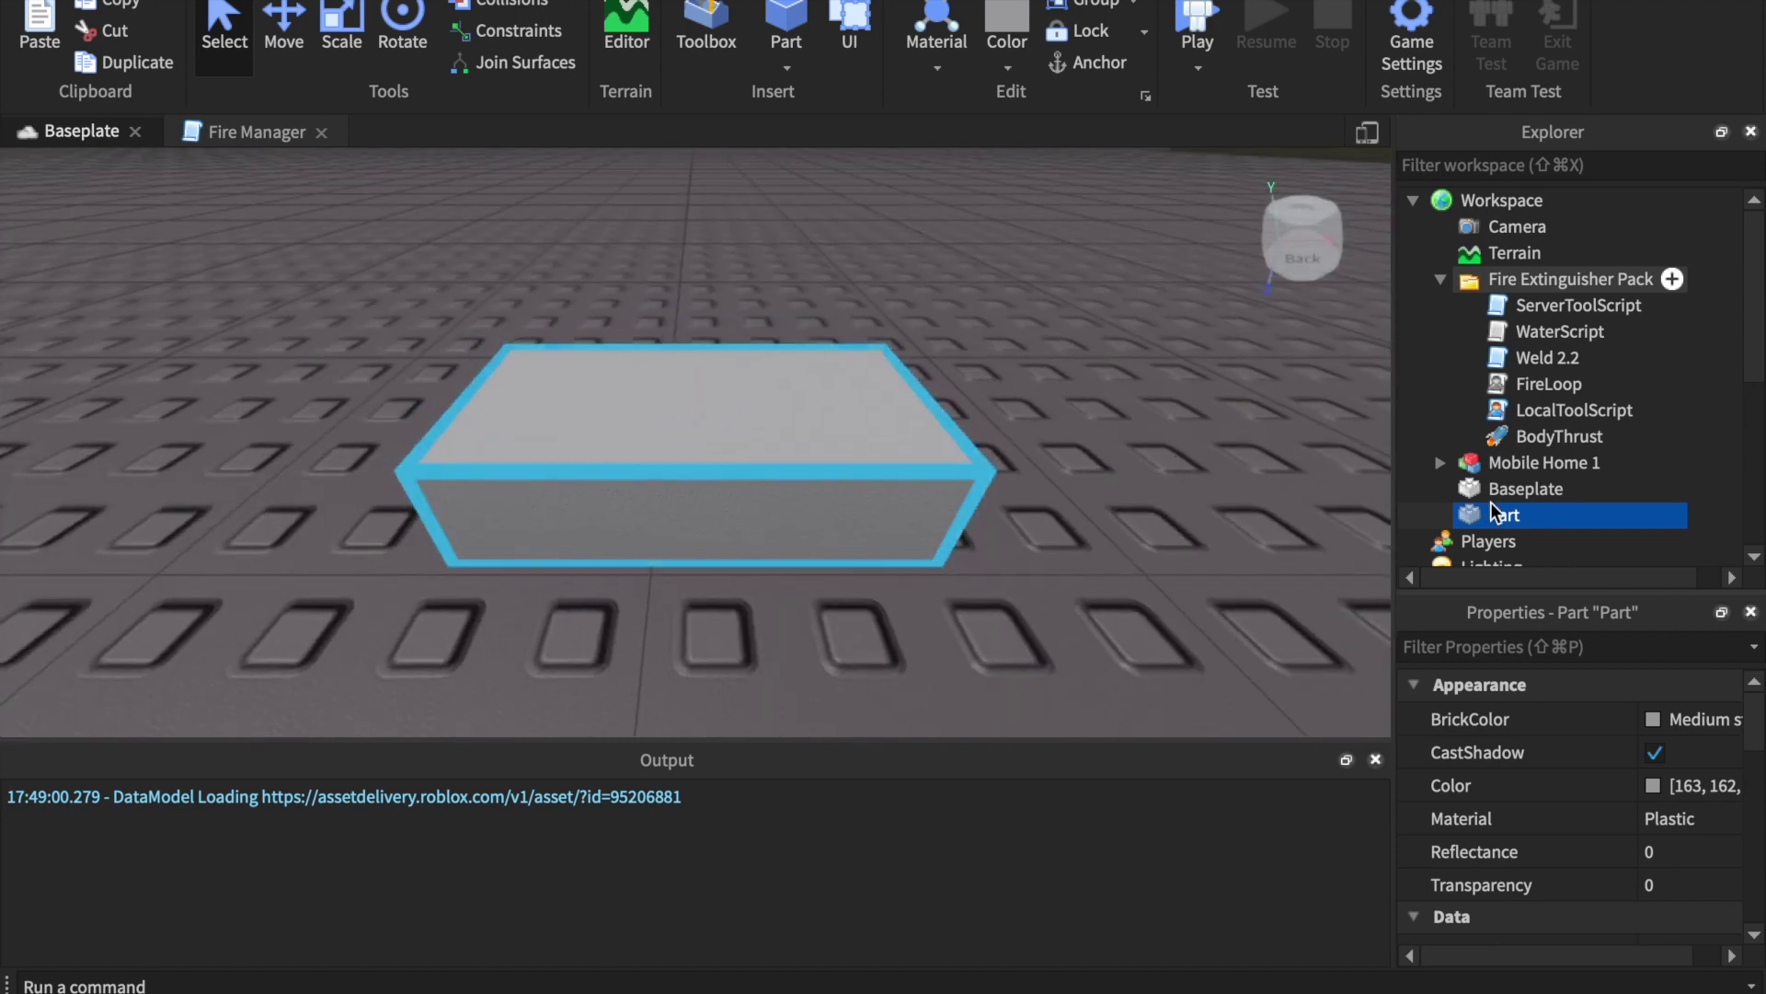
pyautogui.click(1479, 494)
pyautogui.scroll(-1, 1465, 462)
pyautogui.click(1465, 462)
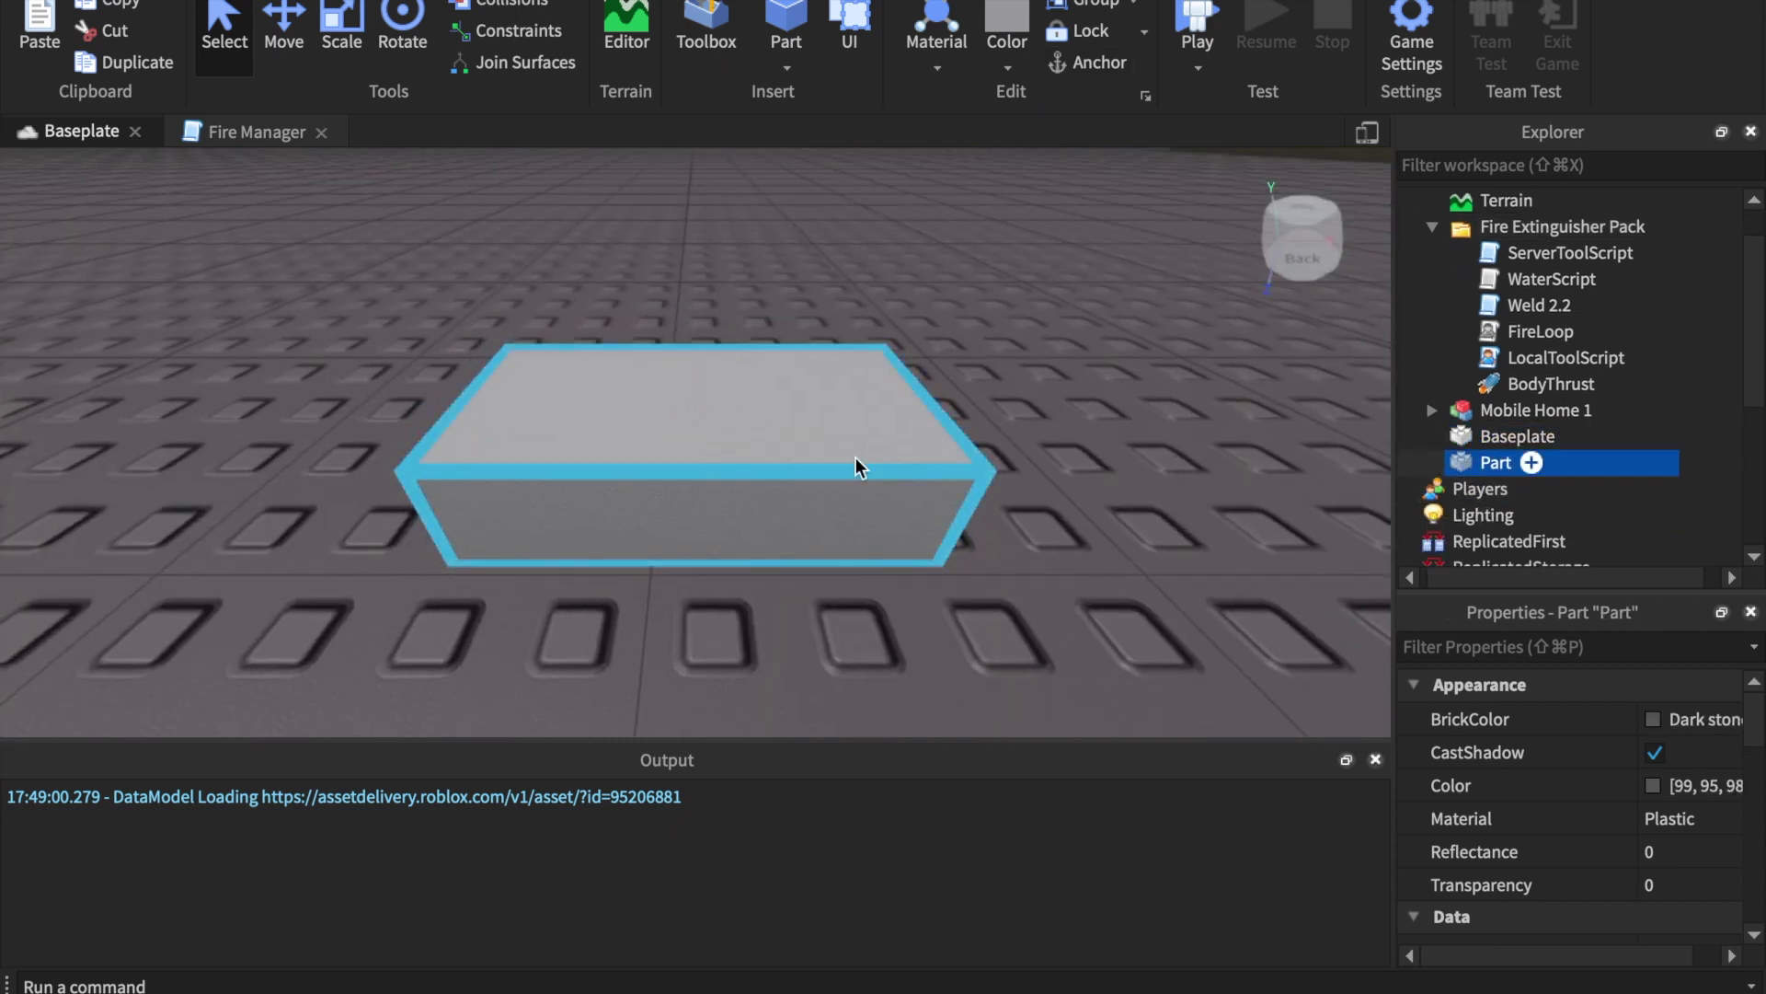
# Duplicate the block and slide the copy up against the original
pyautogui.press('super+d')
pyautogui.moveTo(737, 444); pyautogui.dragTo(920, 386)
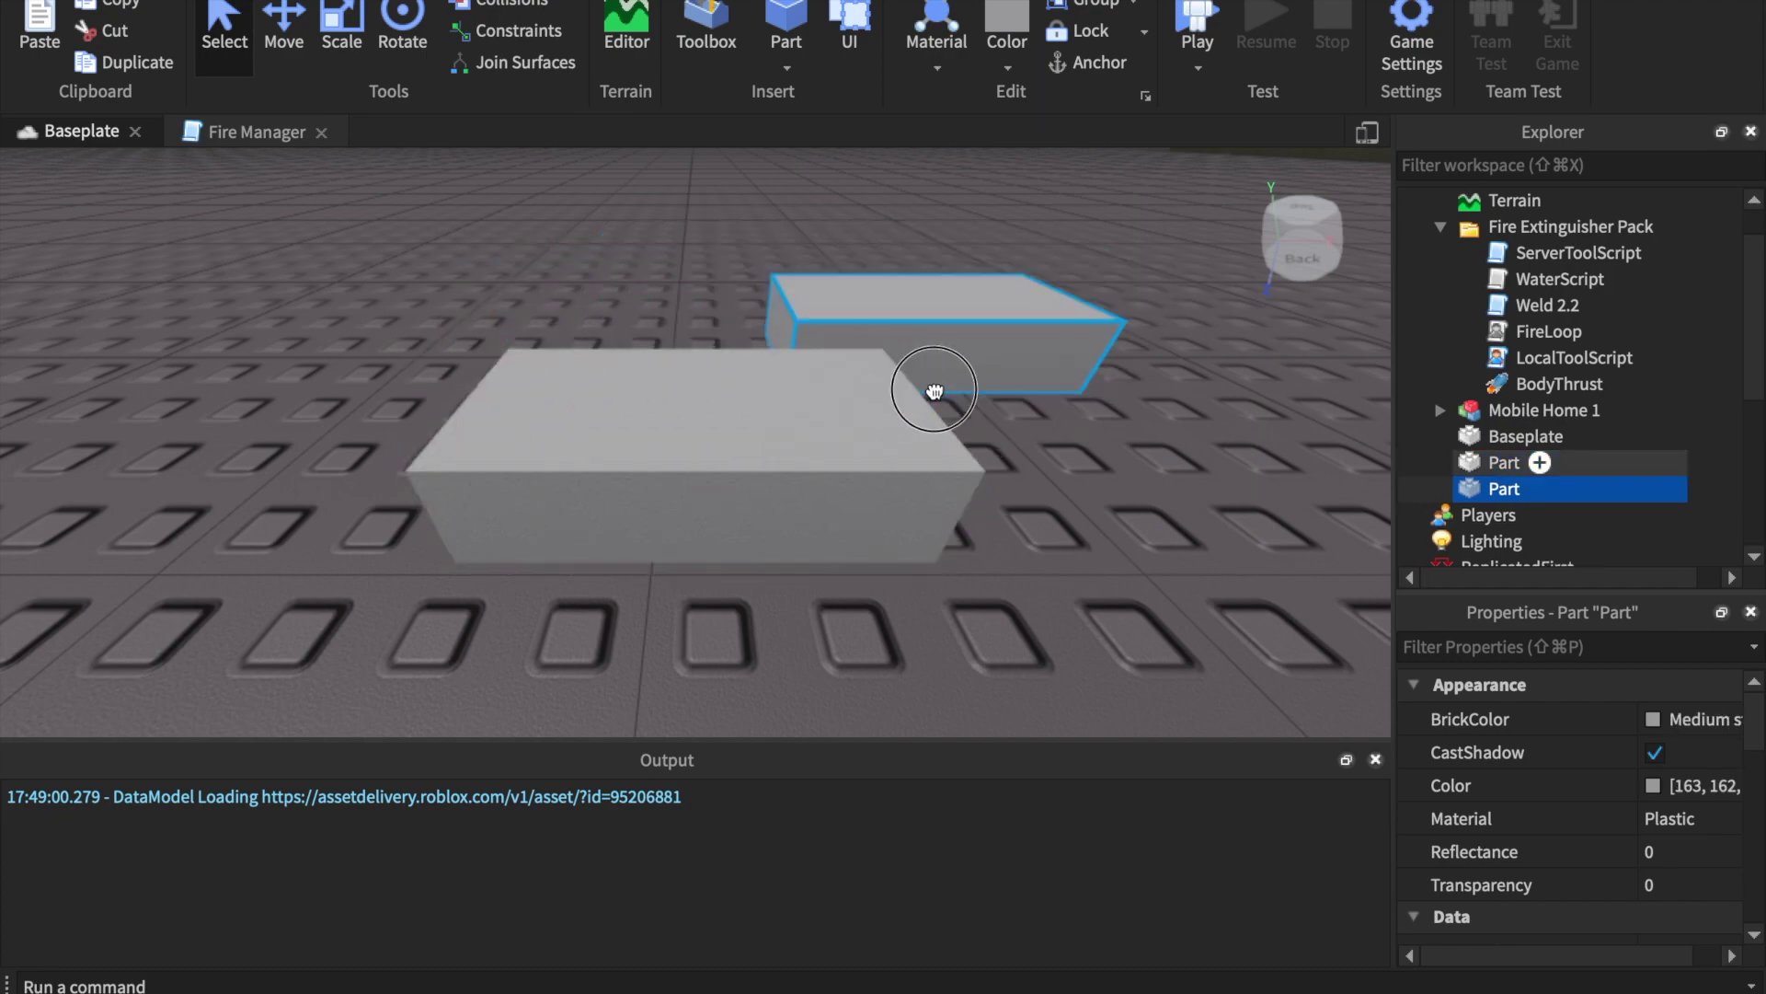
pyautogui.scroll(3, 931, 387)
pyautogui.scroll(-5, 933, 389)
pyautogui.scroll(-3, 933, 392)
pyautogui.scroll(1, 932, 392)
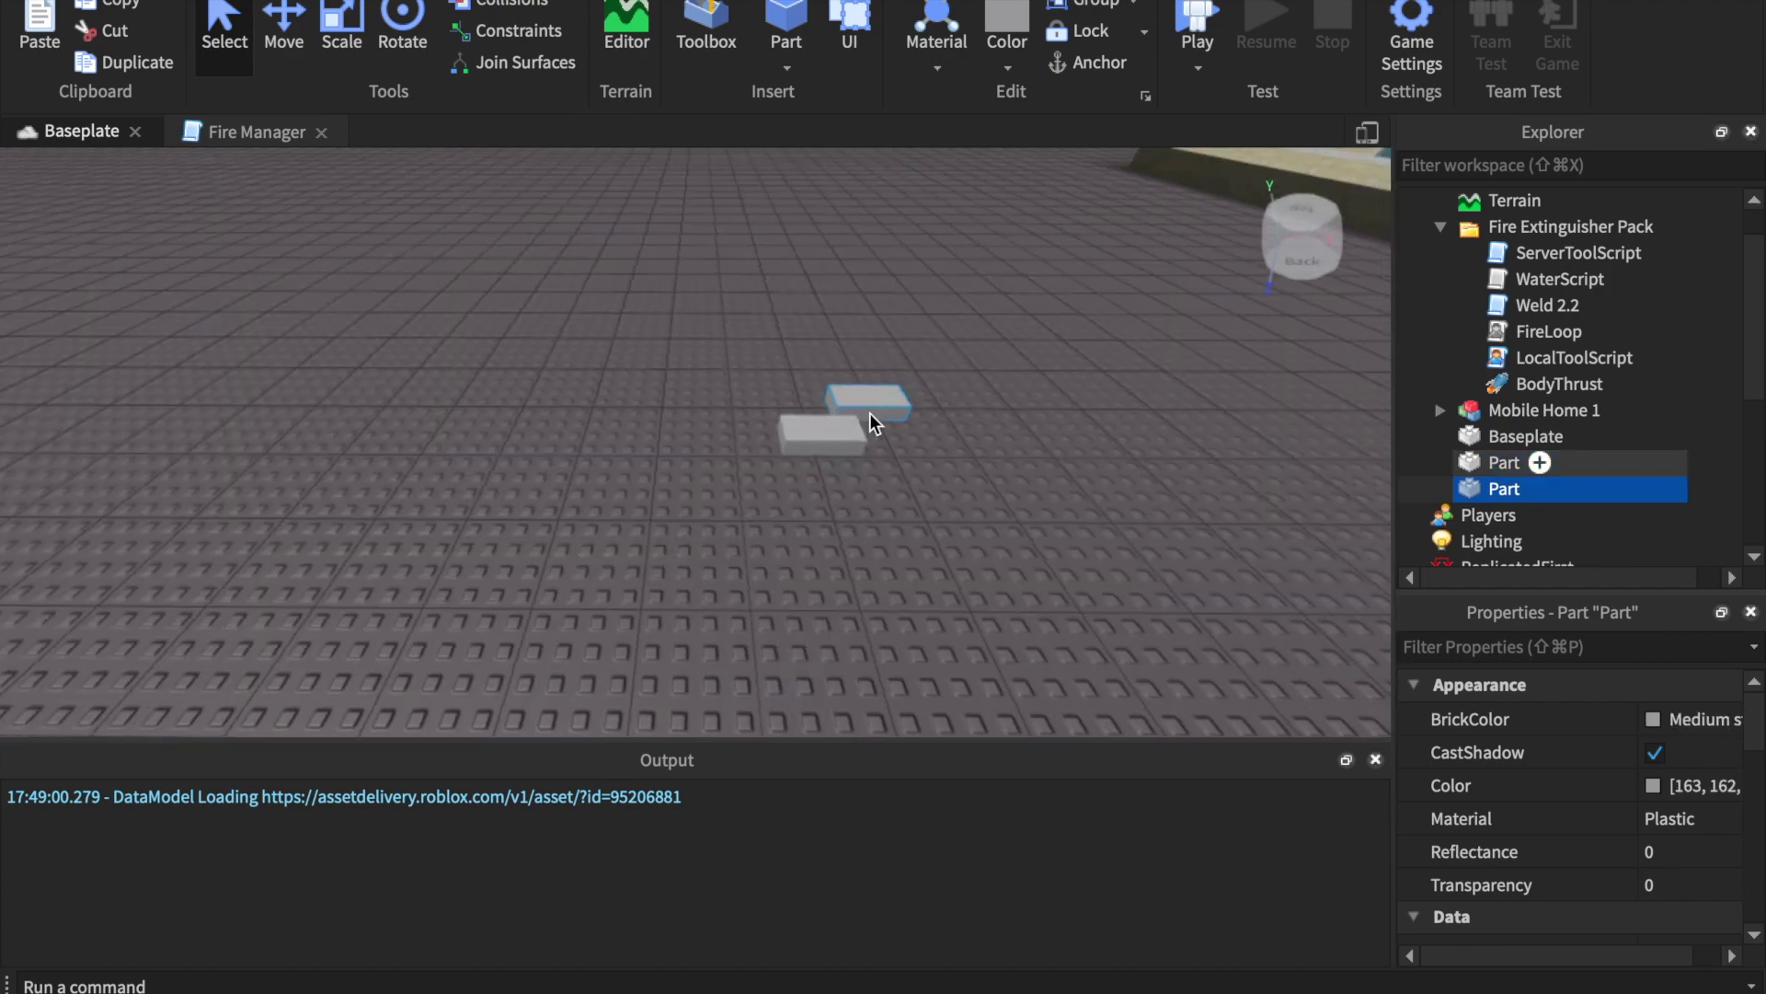
pyautogui.scroll(2, 870, 412)
pyautogui.scroll(2, 760, 395)
pyautogui.scroll(3, 778, 384)
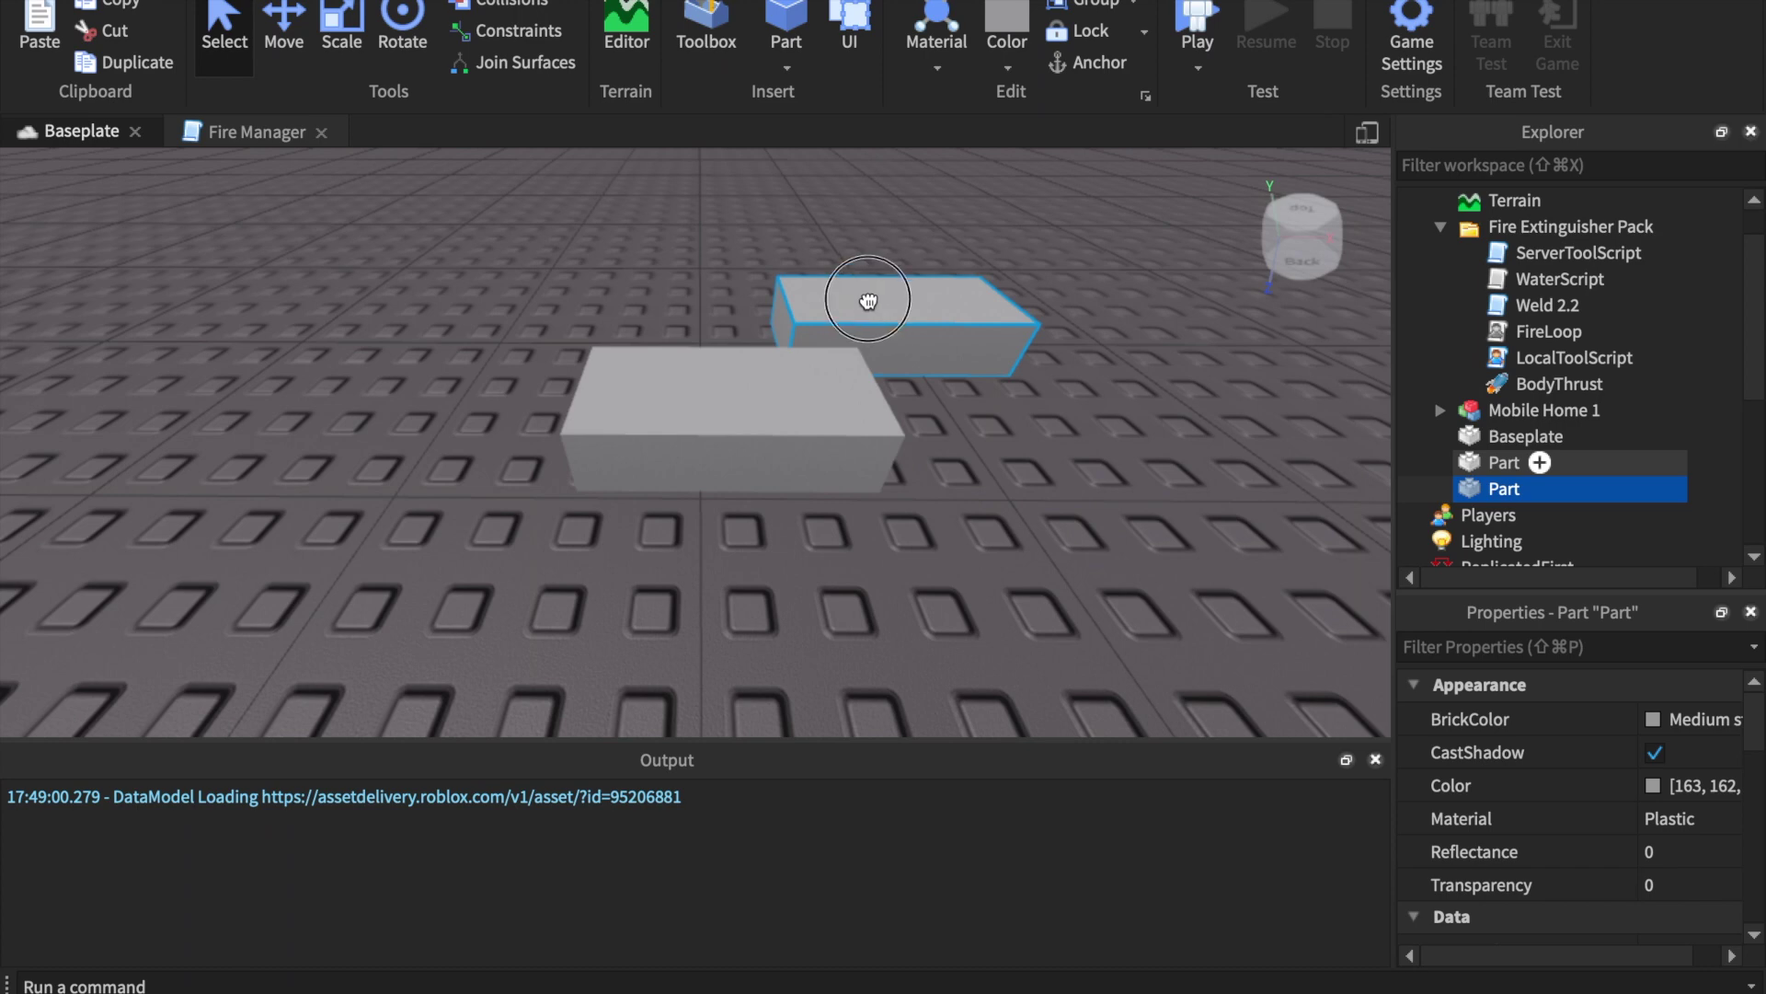
pyautogui.moveTo(860, 295)
pyautogui.mouseDown()
pyautogui.moveTo(733, 382)
pyautogui.moveTo(688, 497)
pyautogui.moveTo(697, 575)
pyautogui.moveTo(681, 552)
pyautogui.mouseUp()
pyautogui.moveTo(682, 552); pyautogui.dragTo(690, 552, button='right')
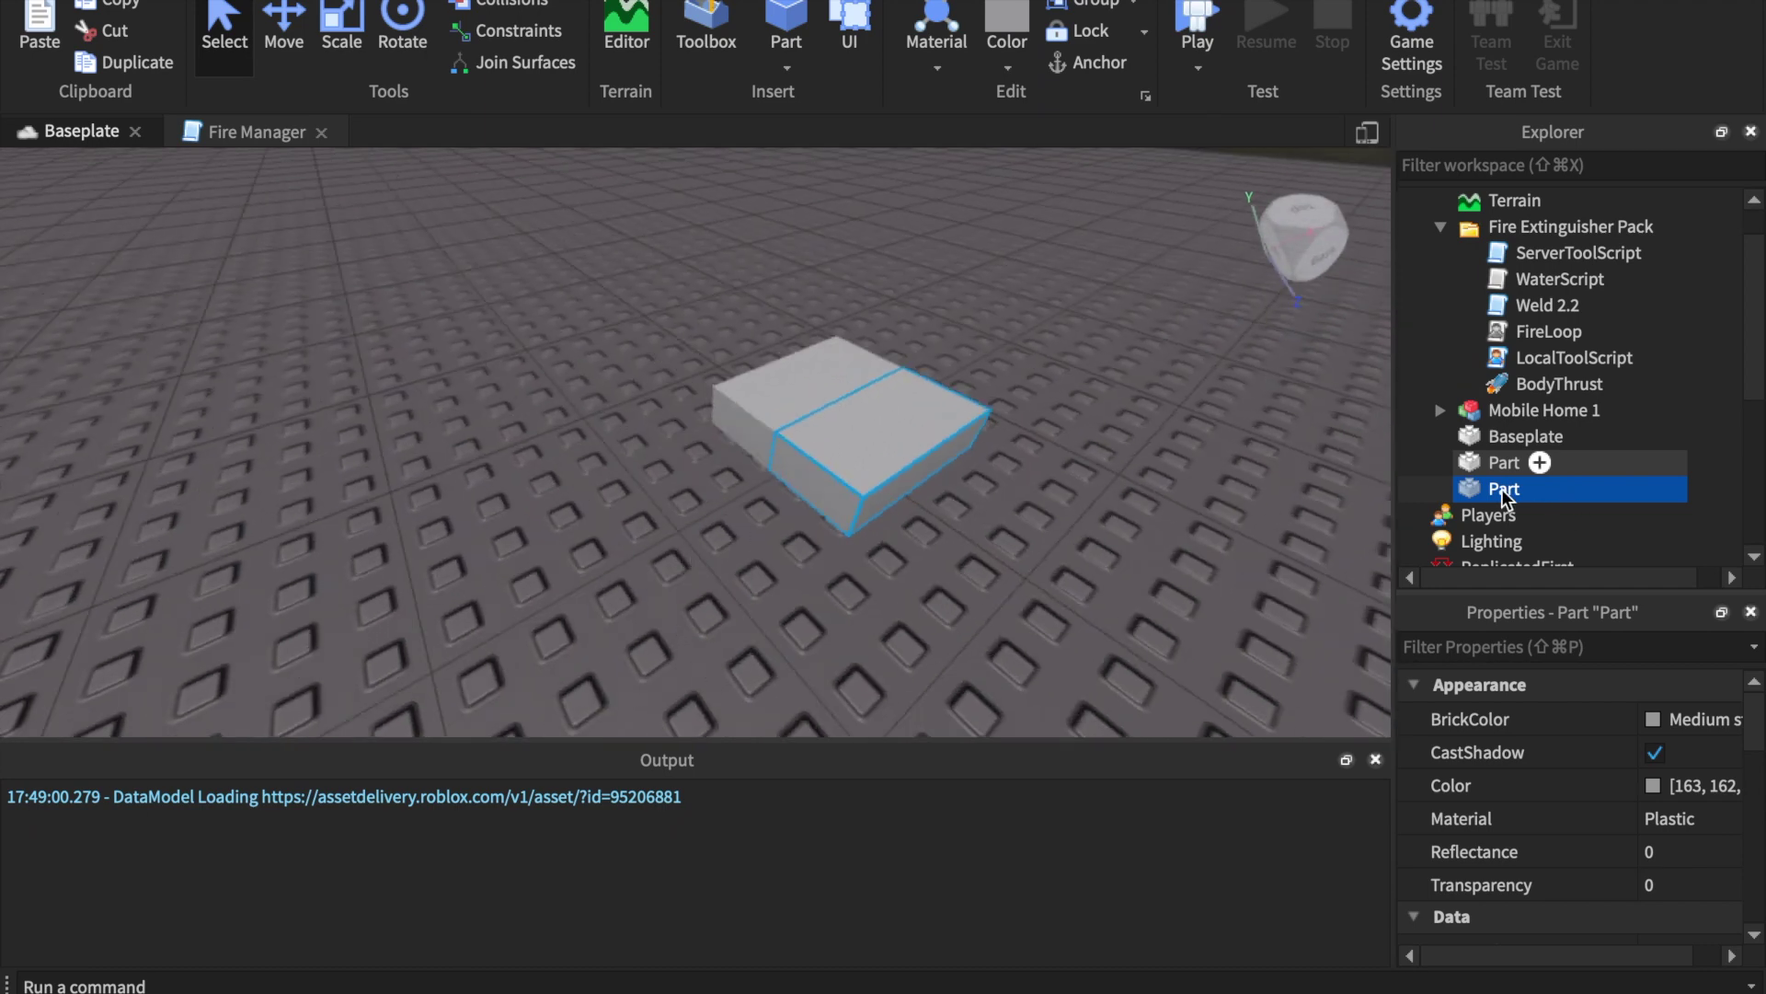
pyautogui.doubleClick(1502, 492)
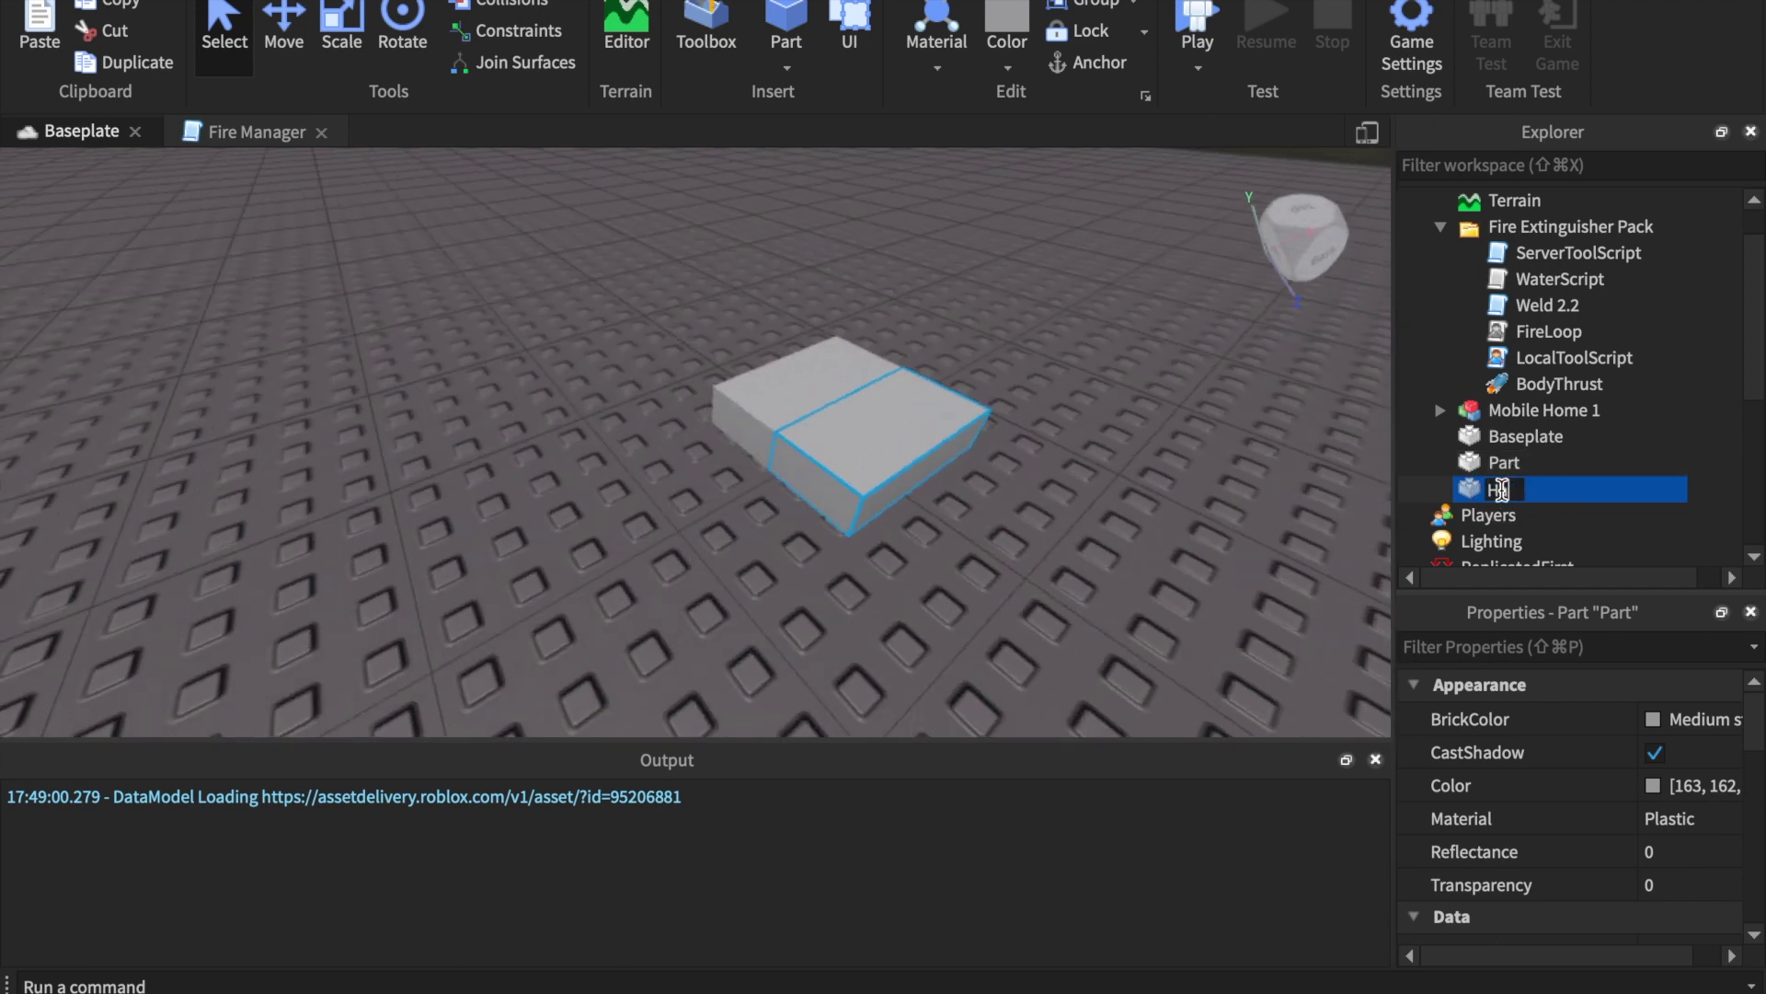
# Rename the copy to Handle and shrink it along its length
pyautogui.write('Handle')
pyautogui.press('Return')
pyautogui.click(346, 32)
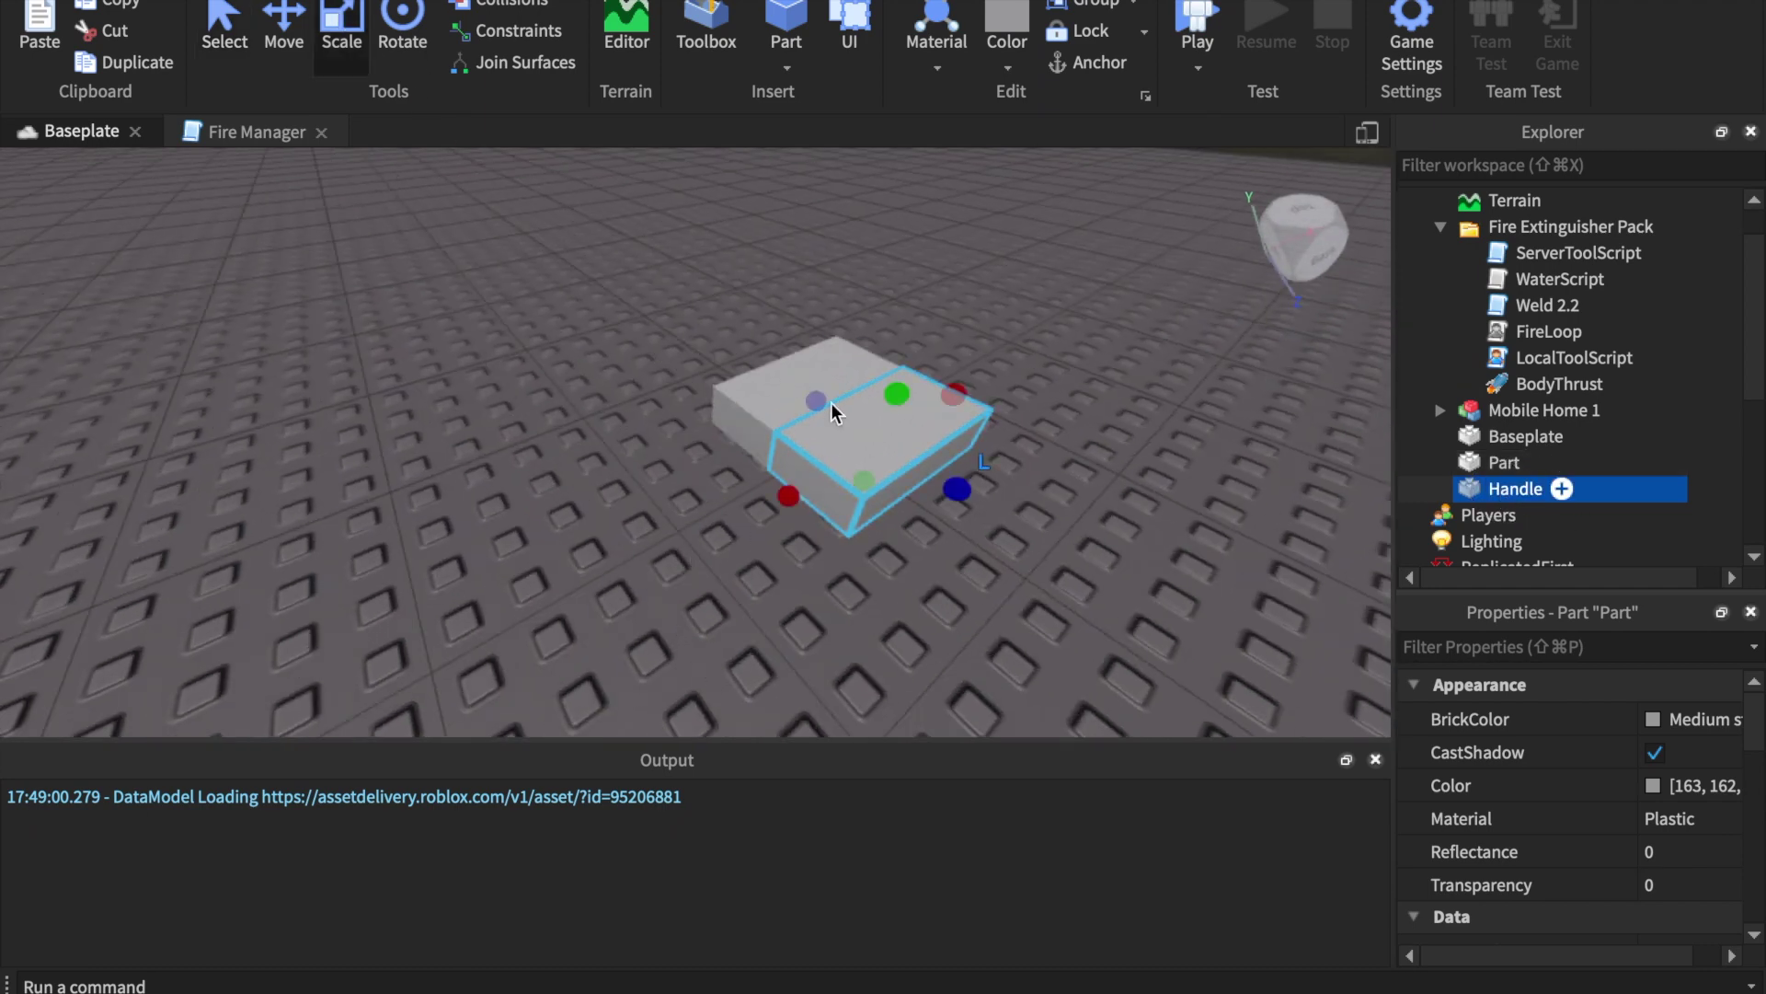
pyautogui.moveTo(959, 405); pyautogui.dragTo(892, 437)
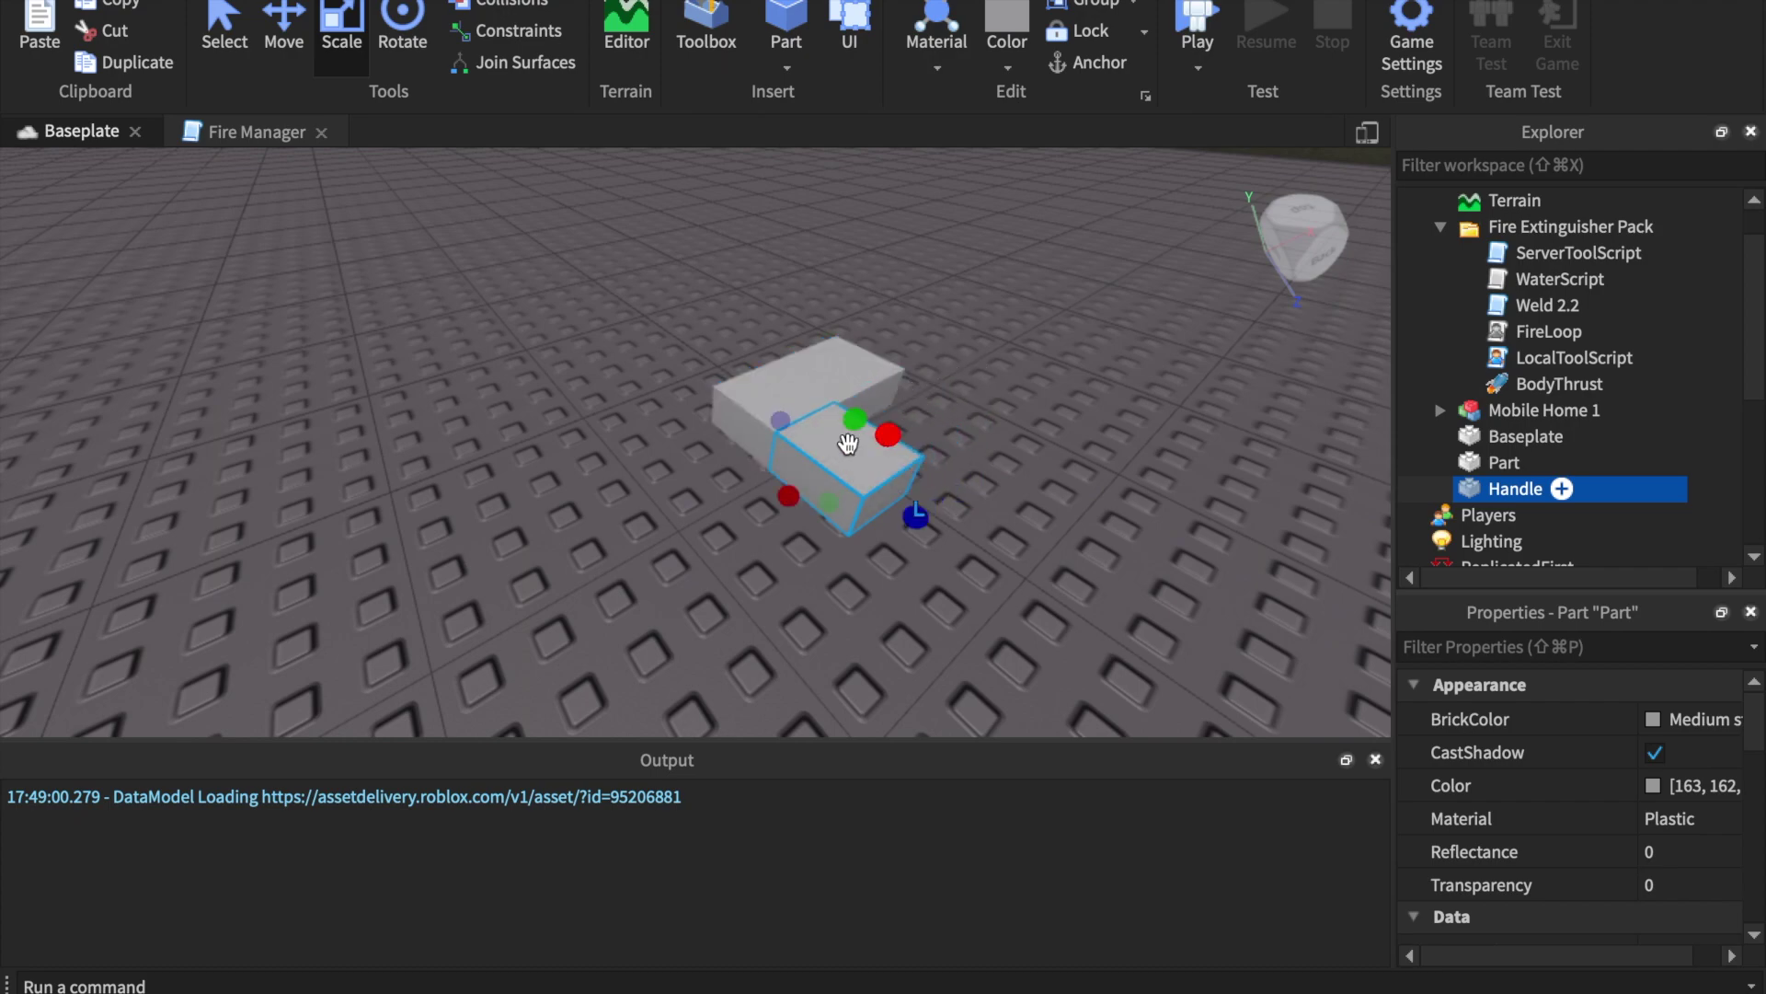
pyautogui.scroll(5, 841, 445)
pyautogui.scroll(-5, 845, 444)
pyautogui.scroll(5, 846, 443)
pyautogui.scroll(-5, 846, 446)
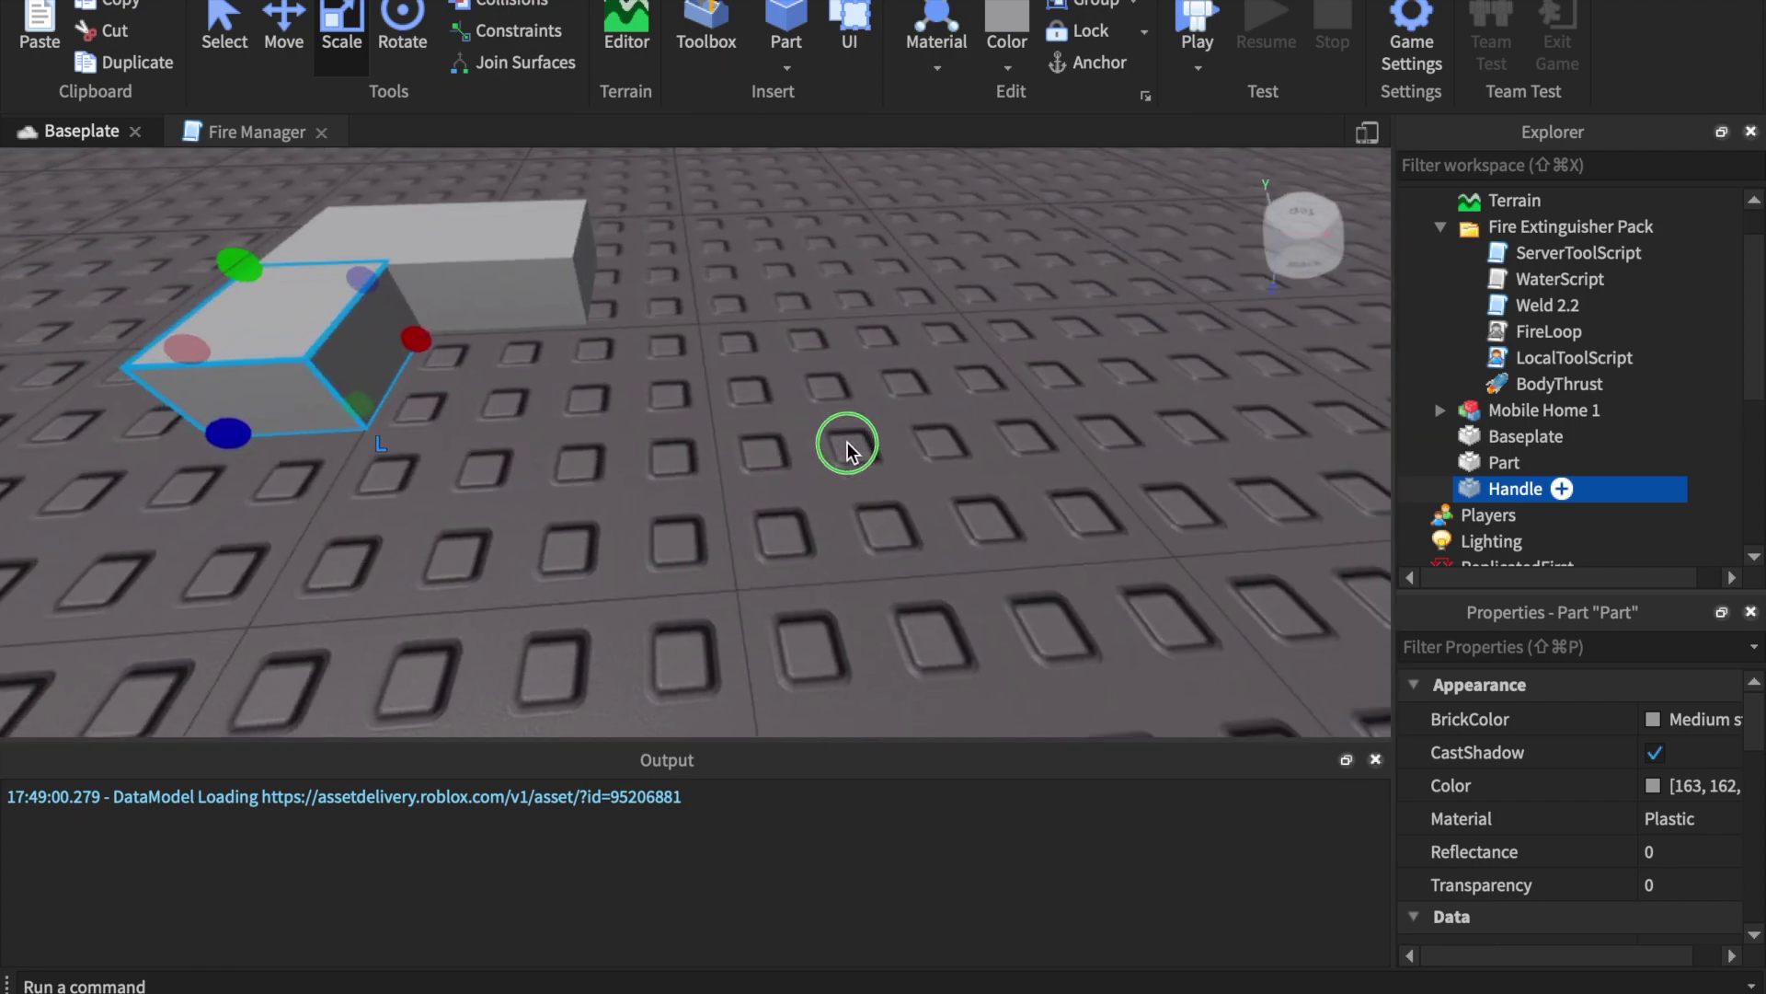
pyautogui.scroll(-3, 846, 446)
pyautogui.moveTo(847, 446); pyautogui.dragTo(854, 451, button='right')
pyautogui.scroll(-5, 848, 449)
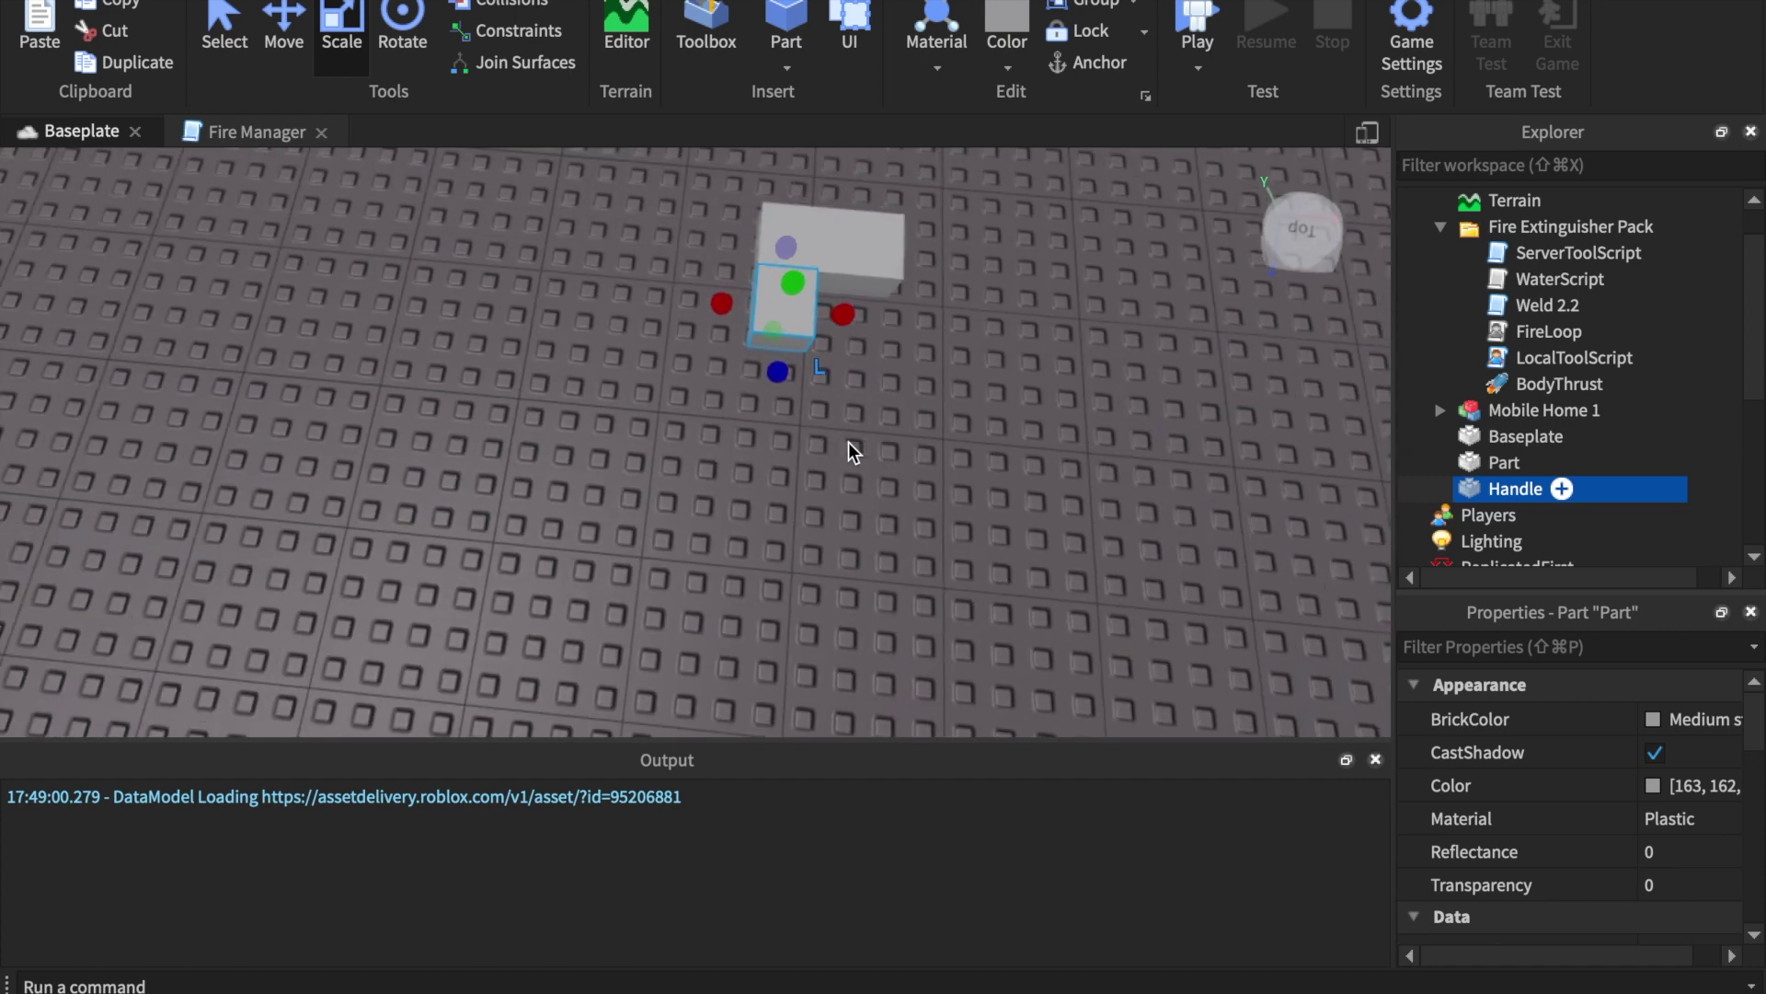
# Move the Handle onto the long block's left end
pyautogui.click(286, 16)
pyautogui.moveTo(699, 310)
pyautogui.mouseDown()
pyautogui.moveTo(635, 287)
pyautogui.moveTo(644, 299)
pyautogui.mouseUp()
pyautogui.moveTo(721, 395); pyautogui.dragTo(717, 317)
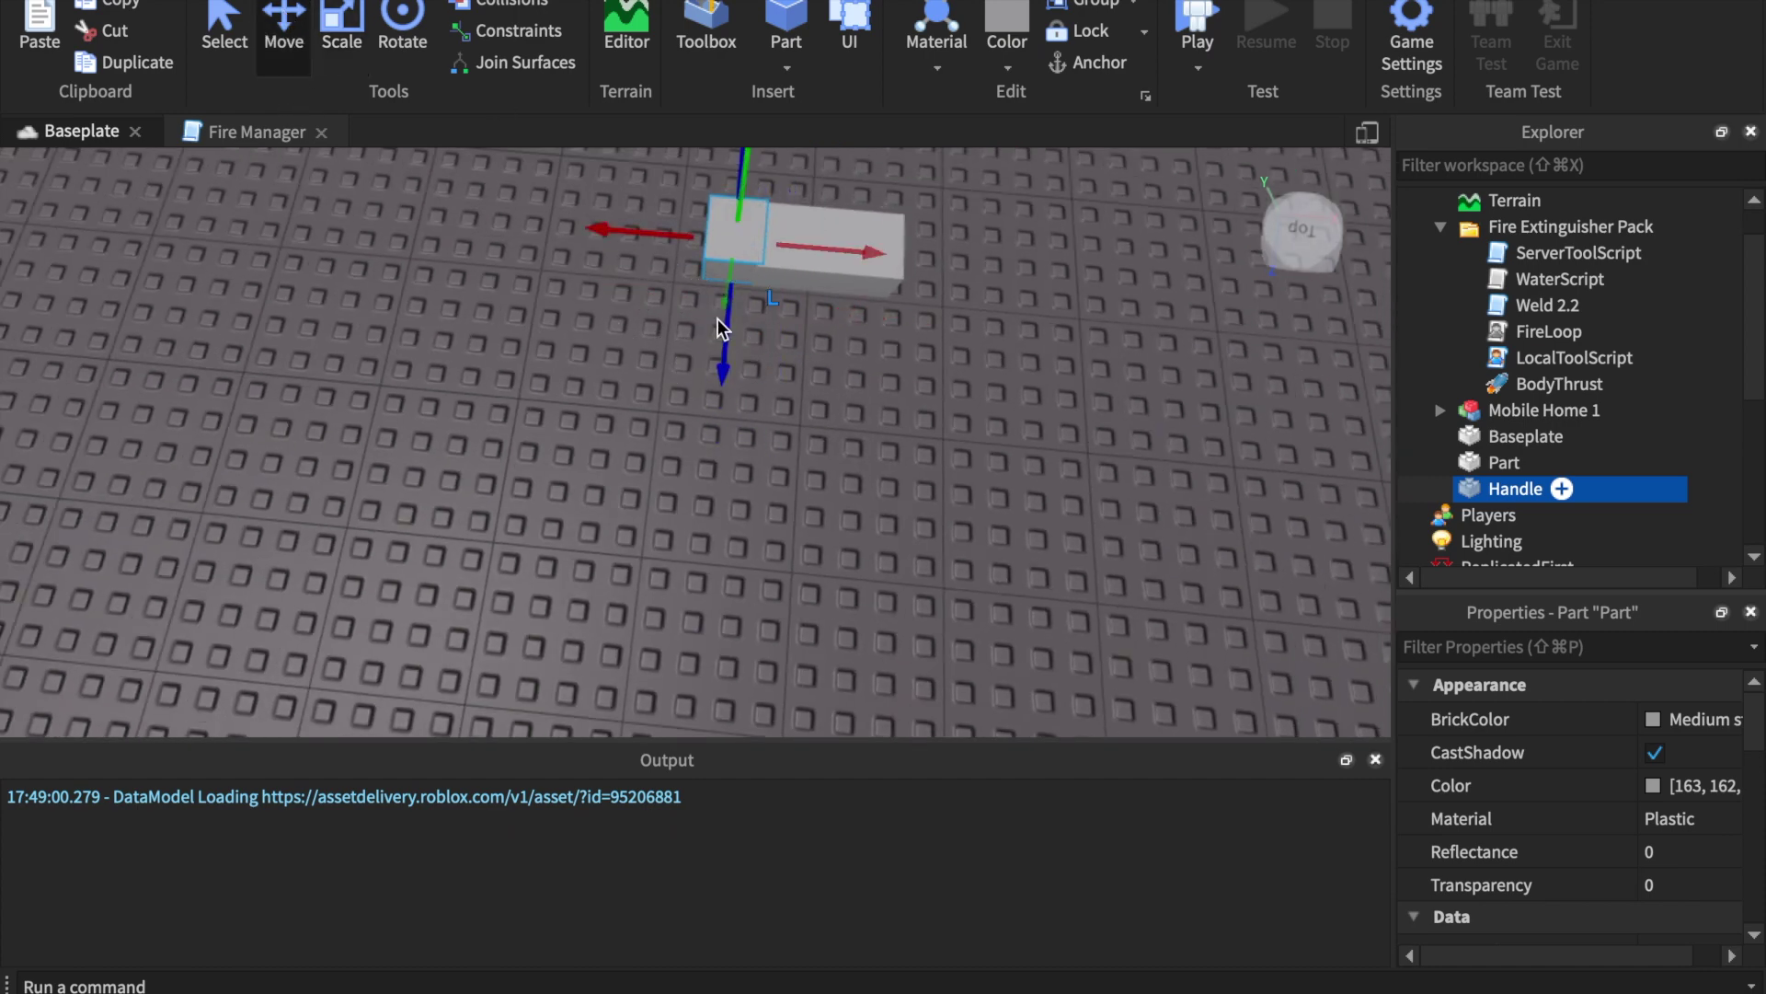
pyautogui.moveTo(718, 317); pyautogui.dragTo(922, 332, button='right')
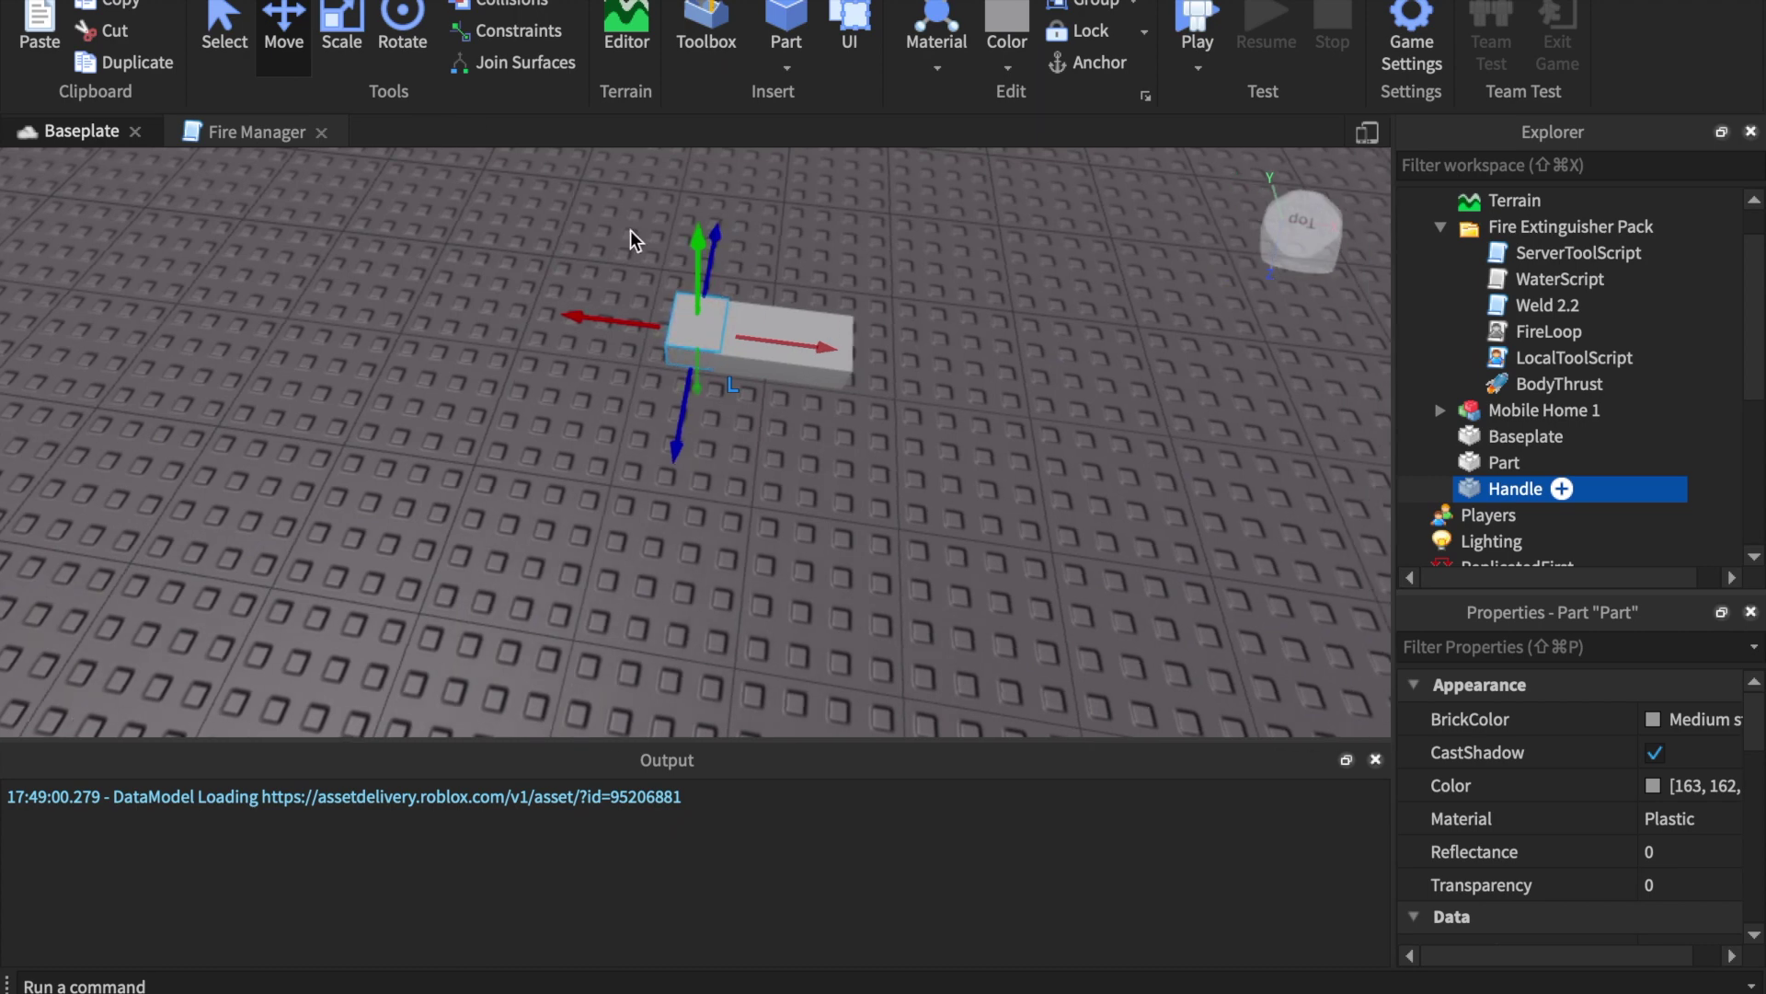
# Add a new Part at the block's right end, resized narrow and upright
pyautogui.click(784, 20)
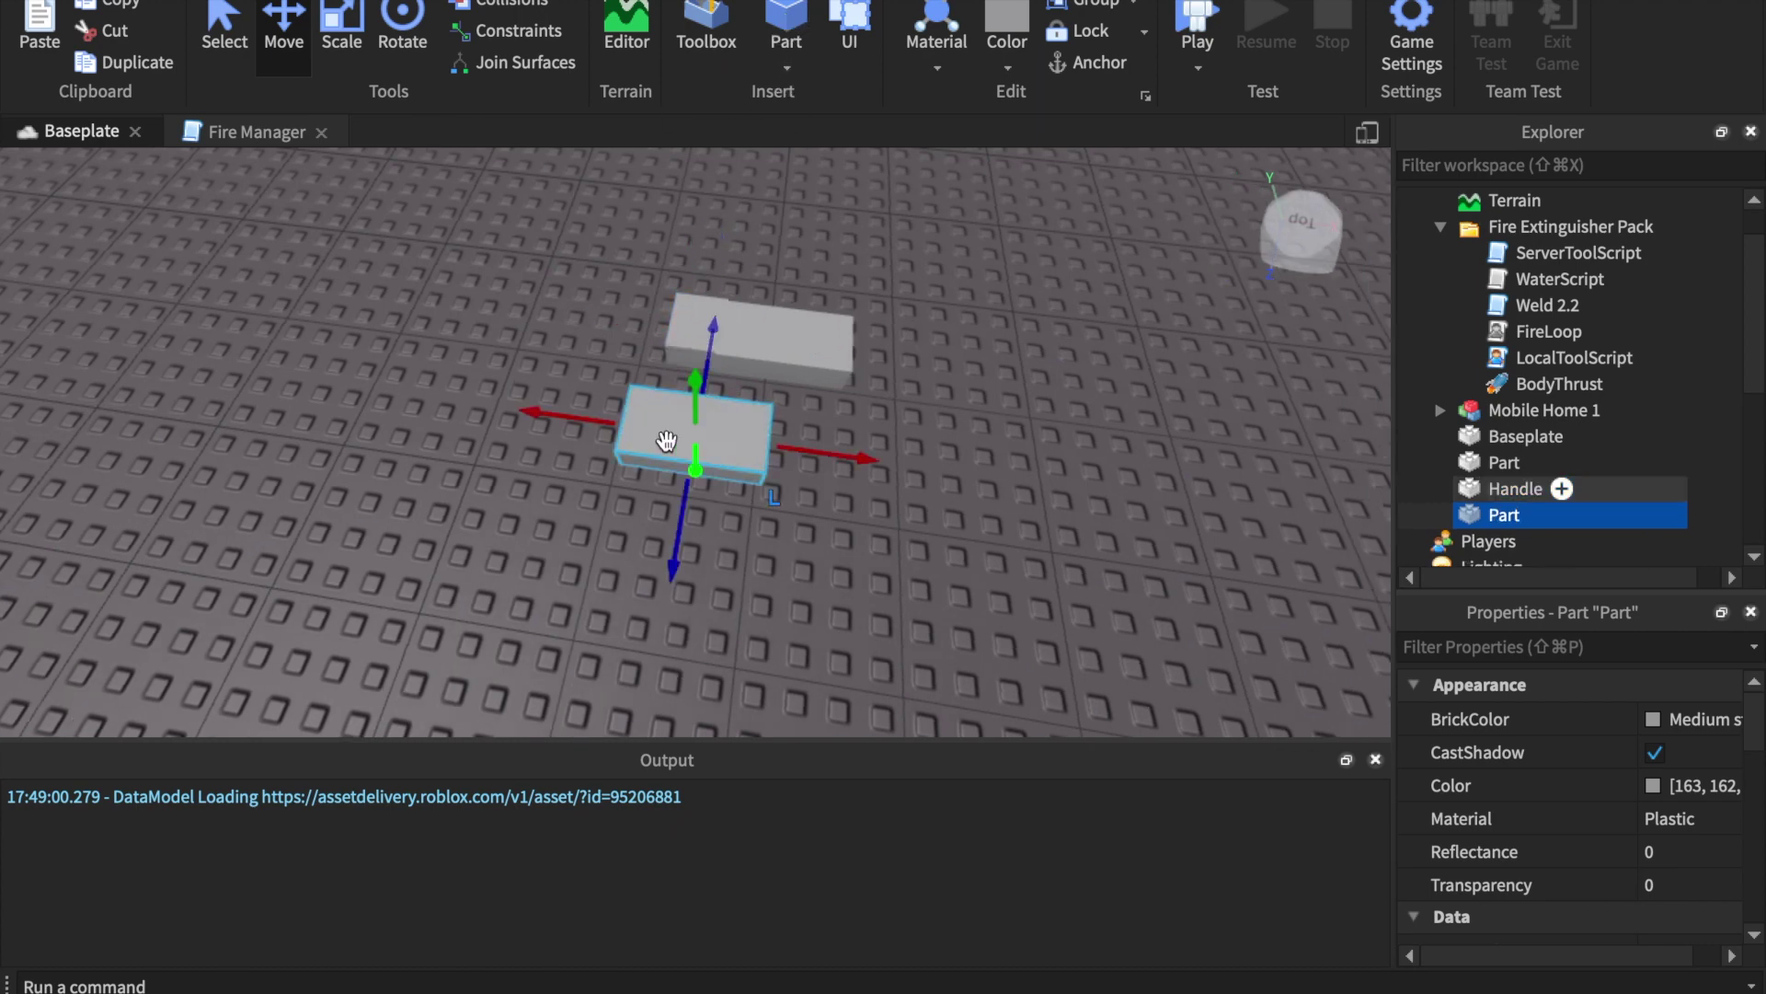
pyautogui.moveTo(709, 423)
pyautogui.mouseDown()
pyautogui.moveTo(820, 414)
pyautogui.moveTo(911, 377)
pyautogui.moveTo(863, 382)
pyautogui.mouseUp()
pyautogui.scroll(5, 862, 381)
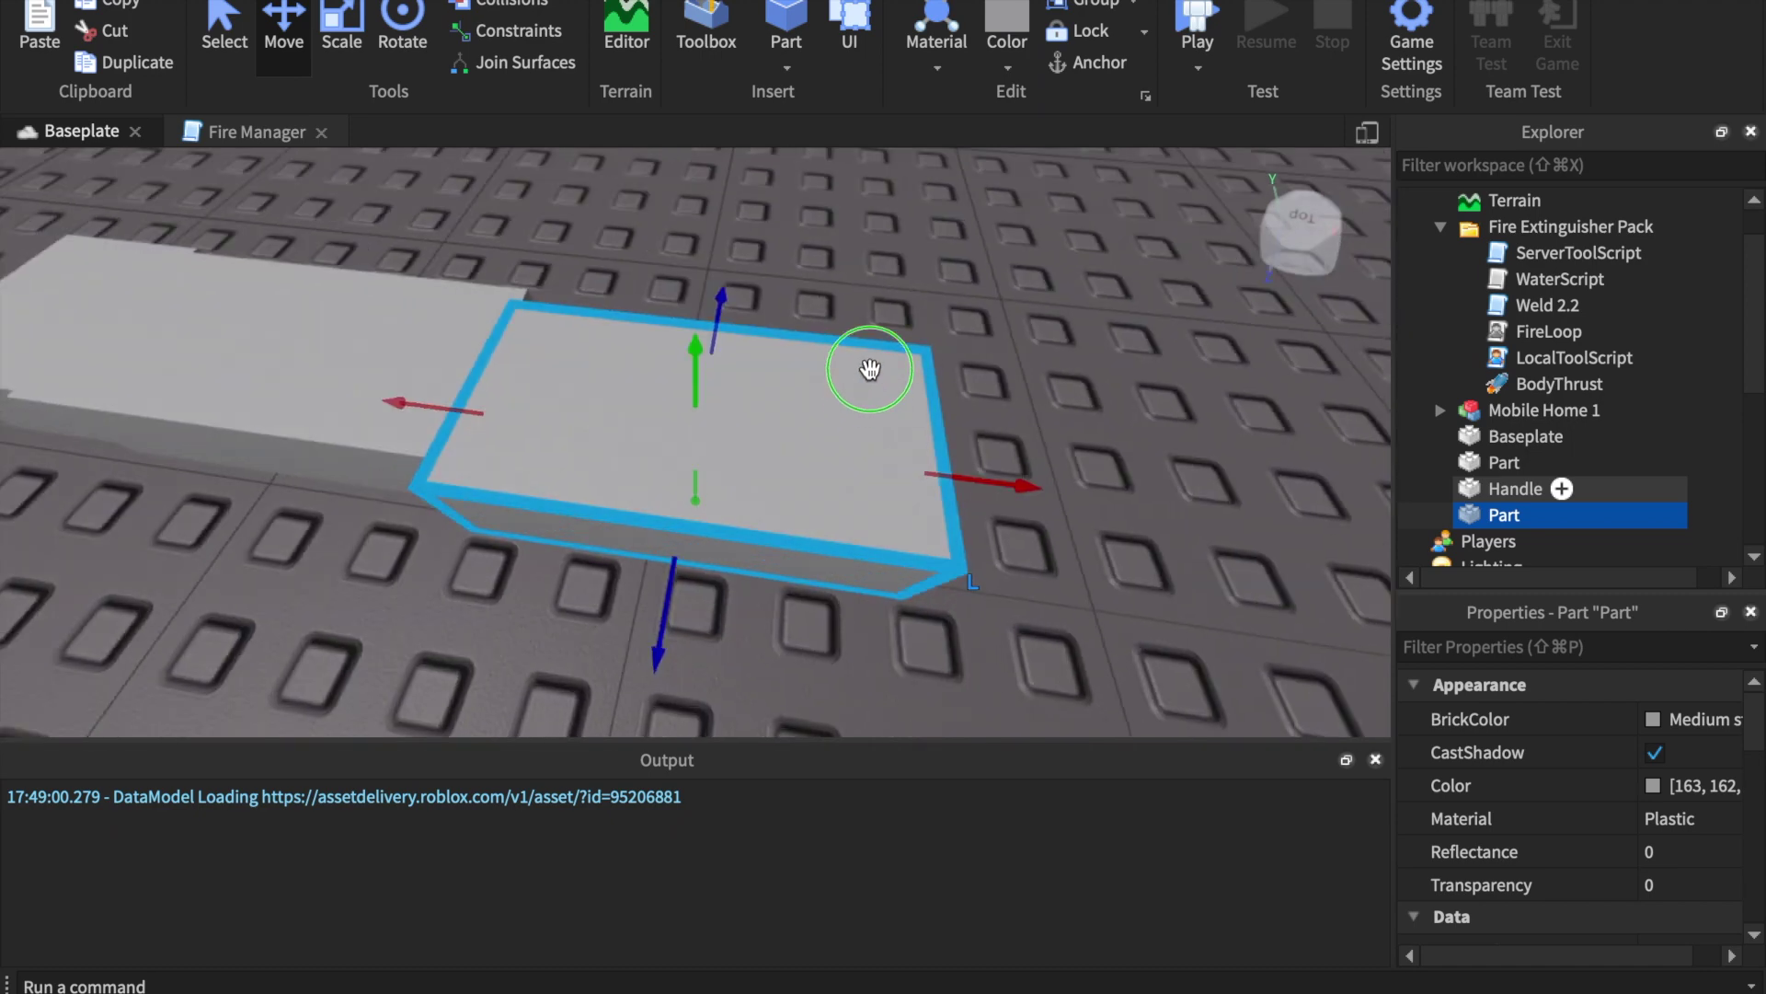
pyautogui.scroll(3, 863, 385)
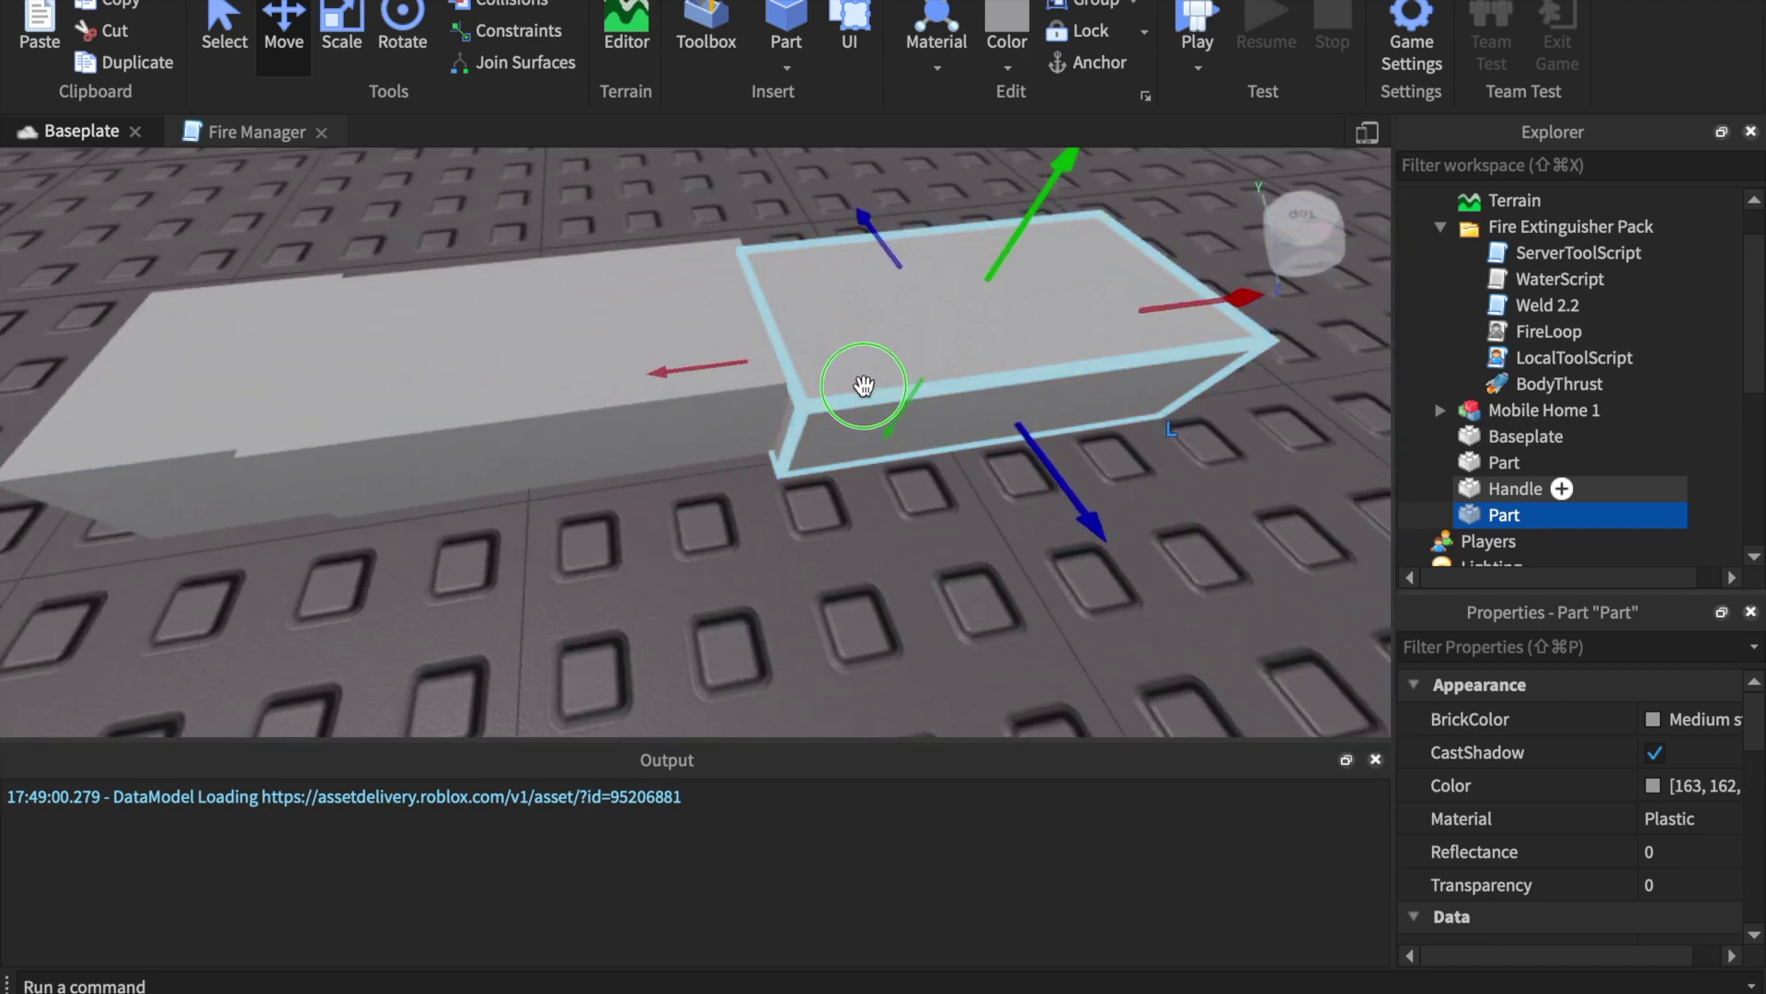
pyautogui.moveTo(862, 385); pyautogui.dragTo(861, 383, button='right')
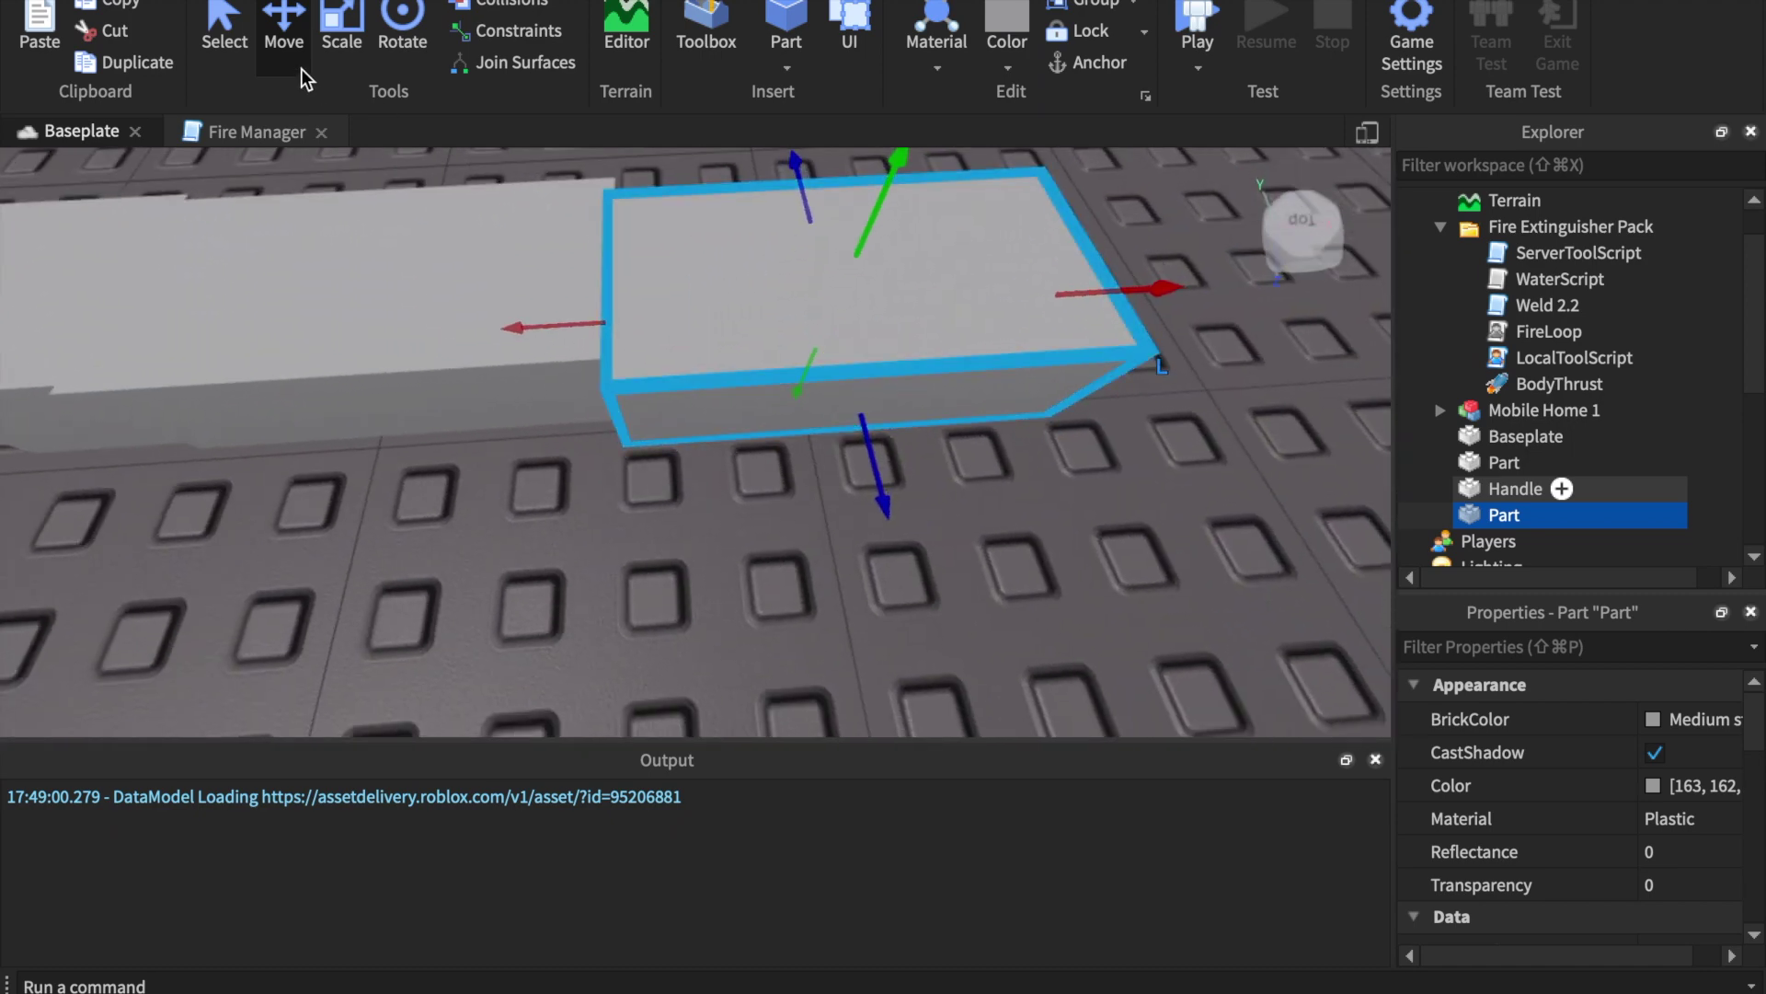
pyautogui.hotkey('ctrl', '3')
pyautogui.scroll(-4, 762, 231)
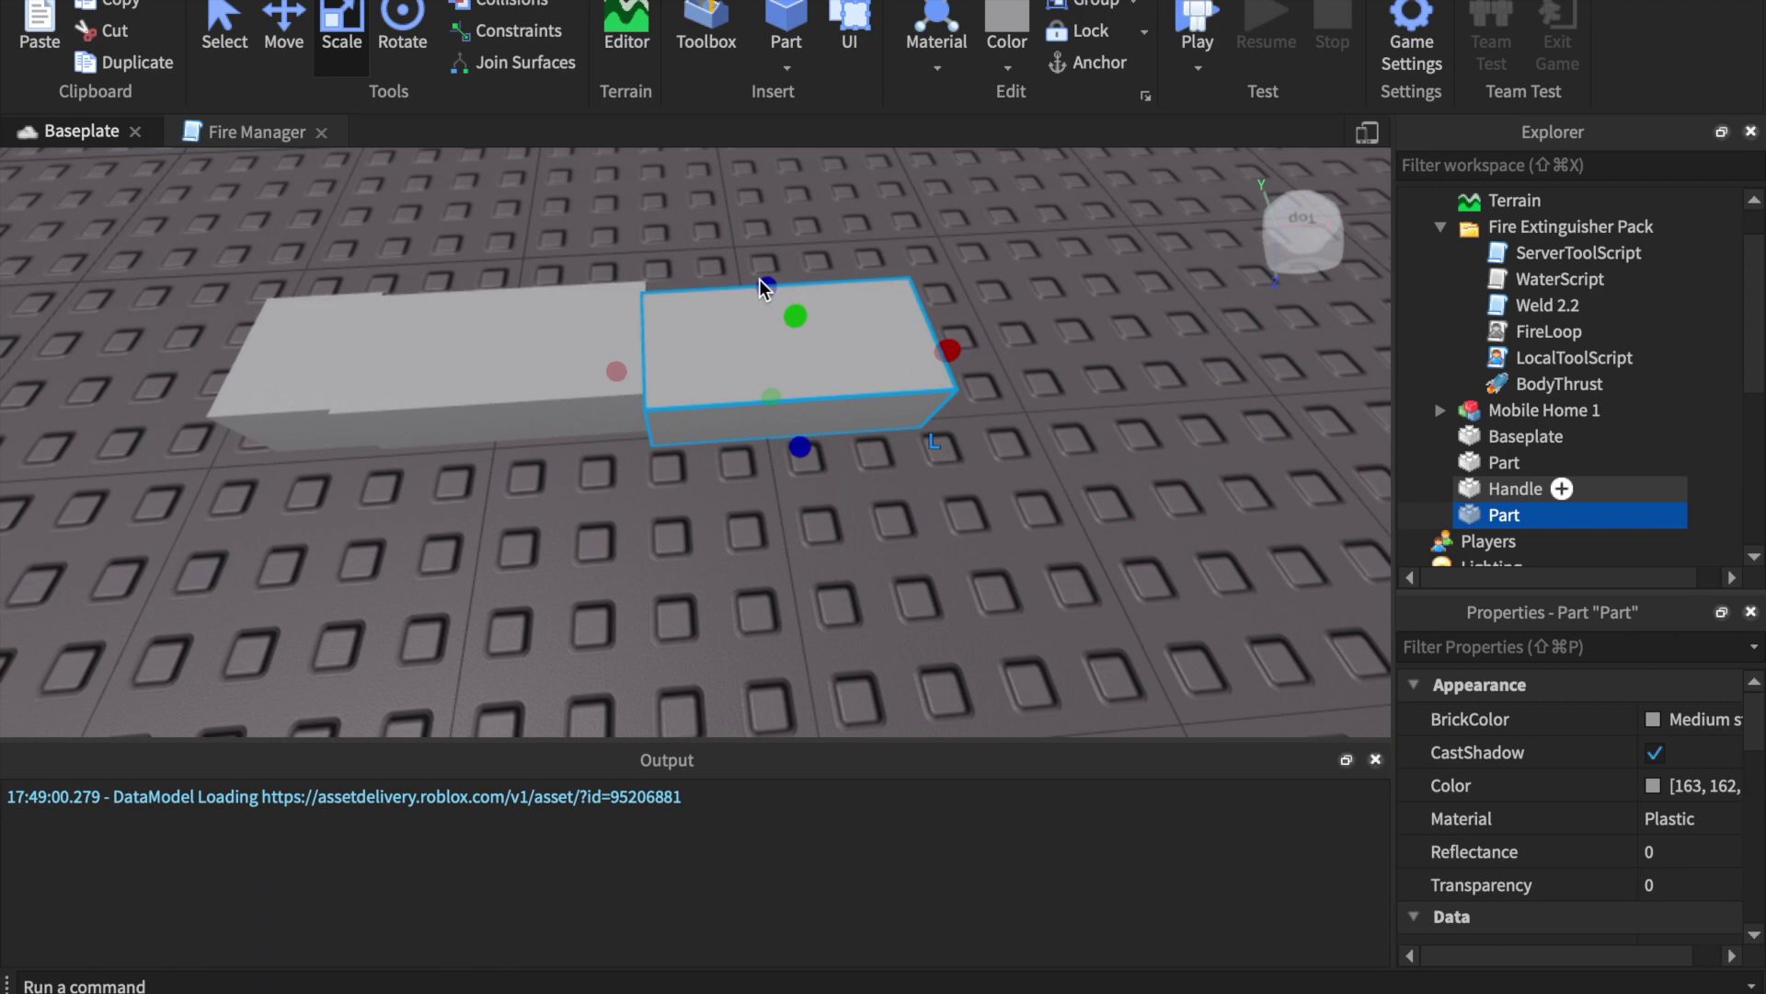
pyautogui.moveTo(760, 267); pyautogui.dragTo(755, 228)
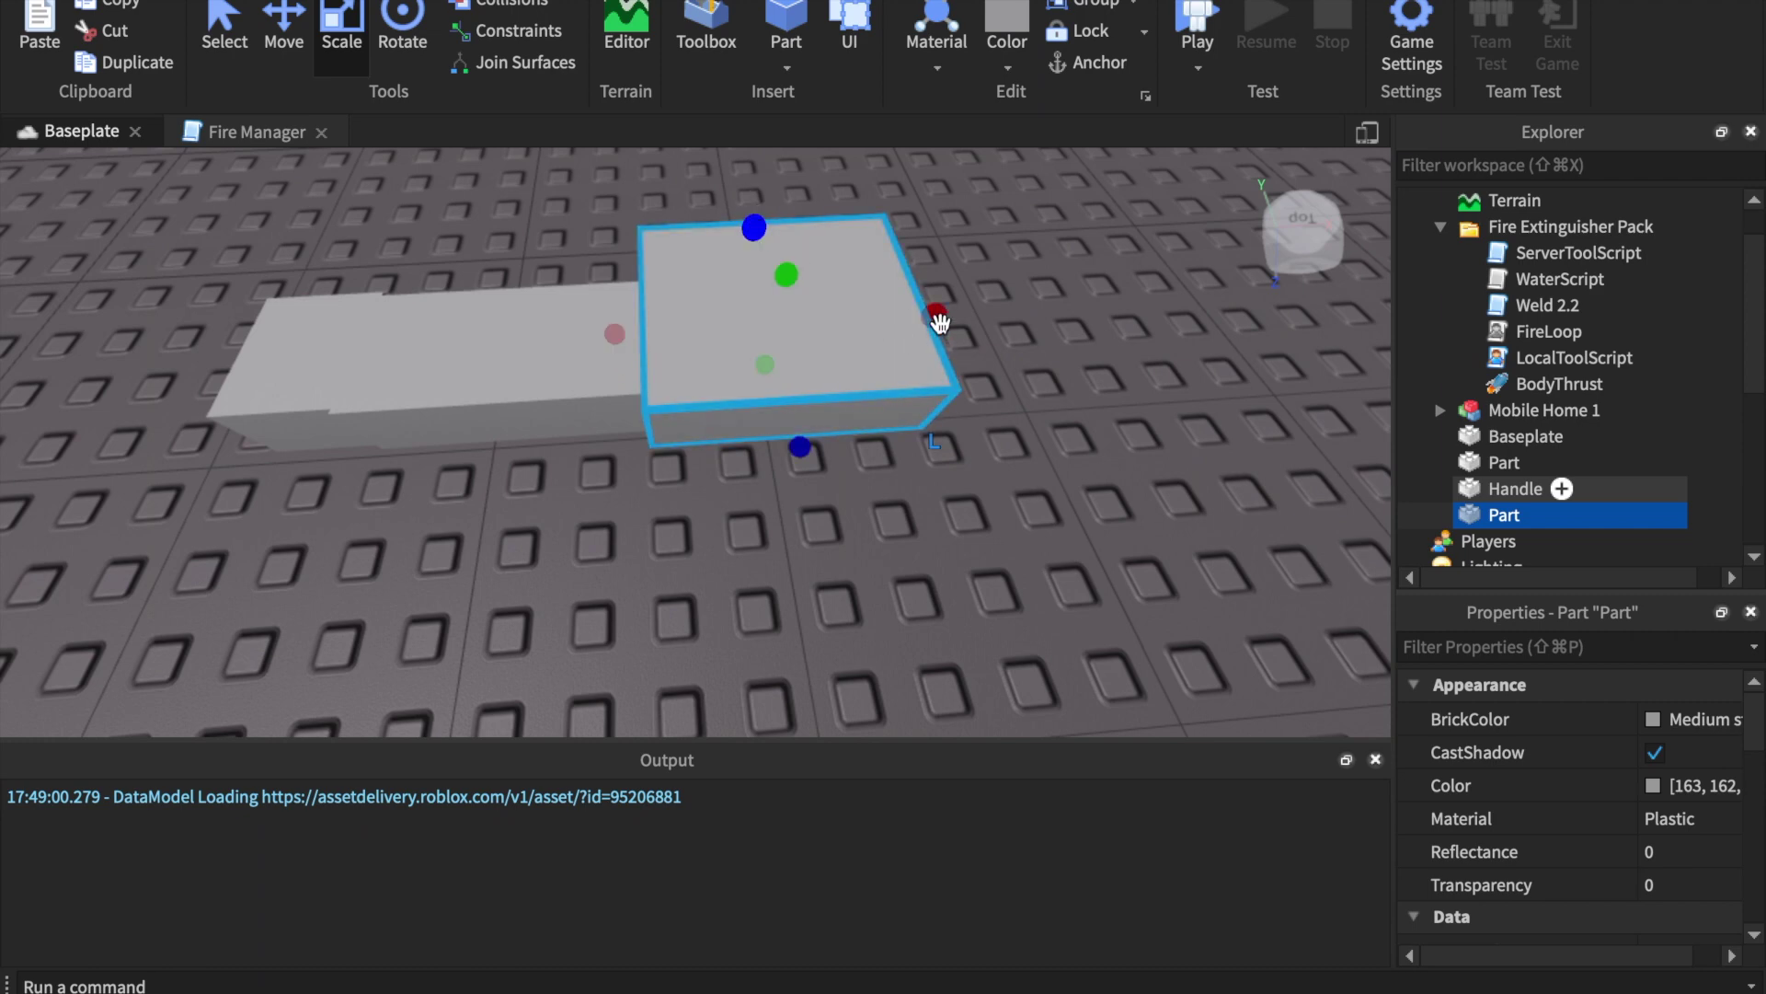
pyautogui.moveTo(935, 315); pyautogui.dragTo(788, 326)
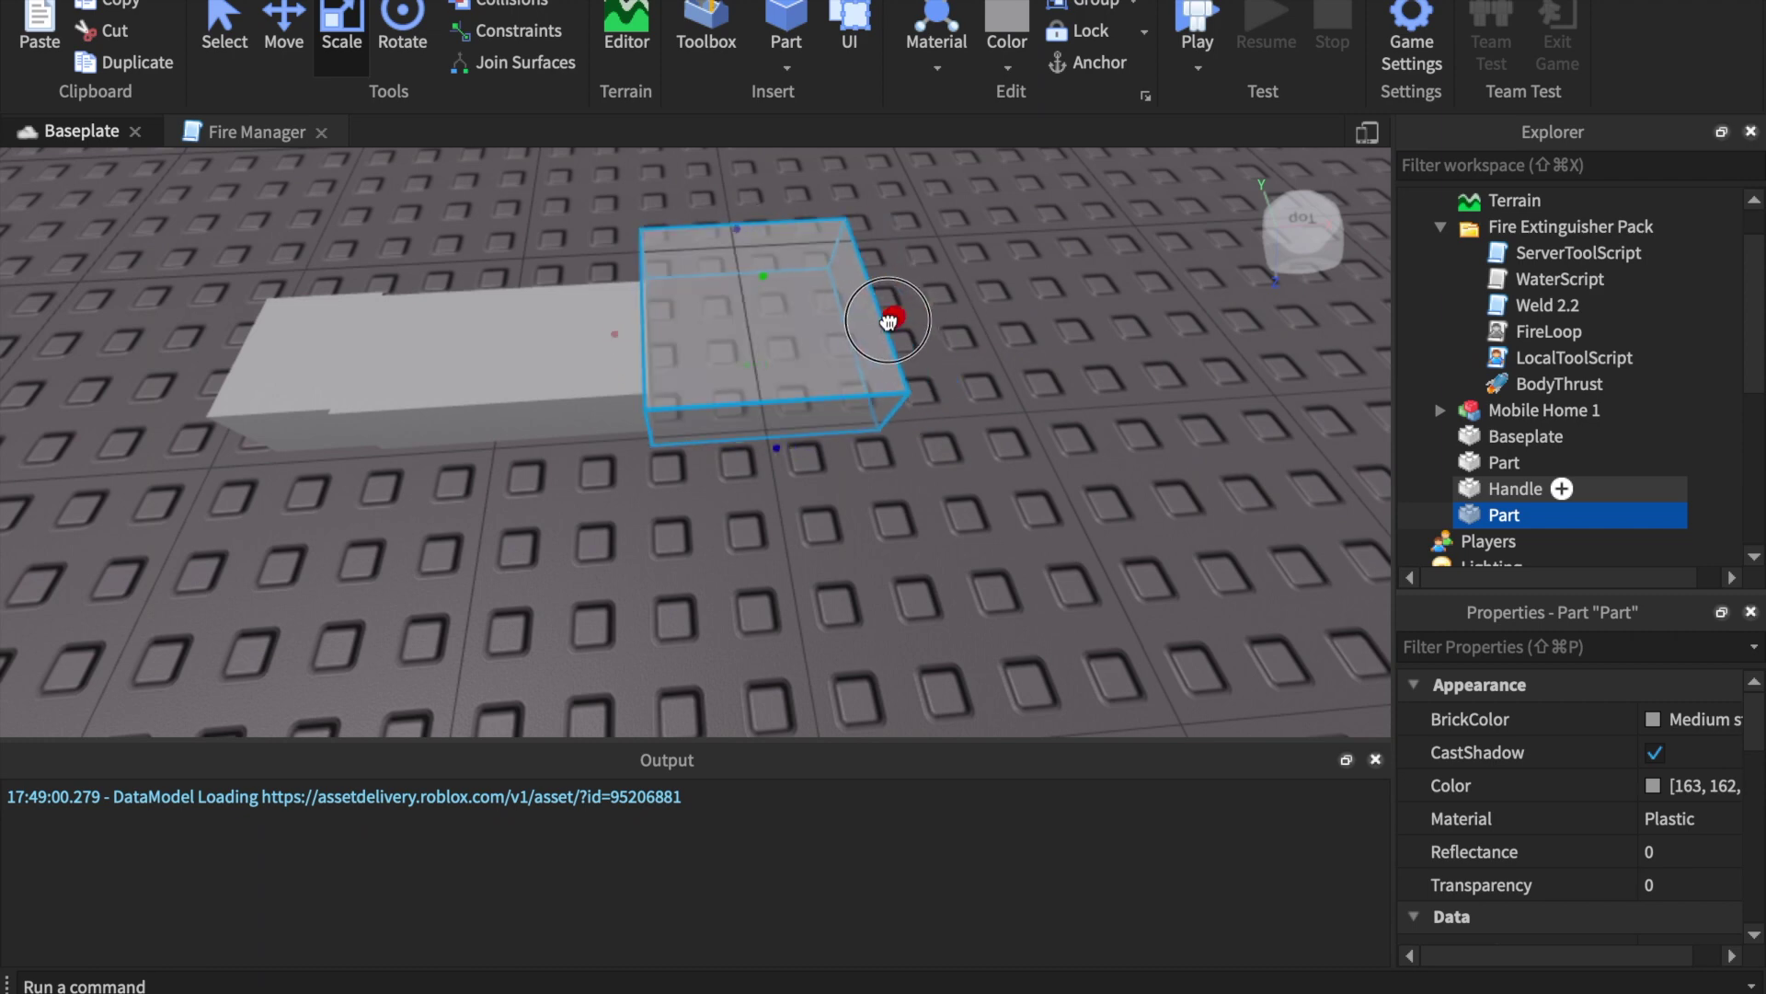
pyautogui.moveTo(721, 454); pyautogui.dragTo(720, 505)
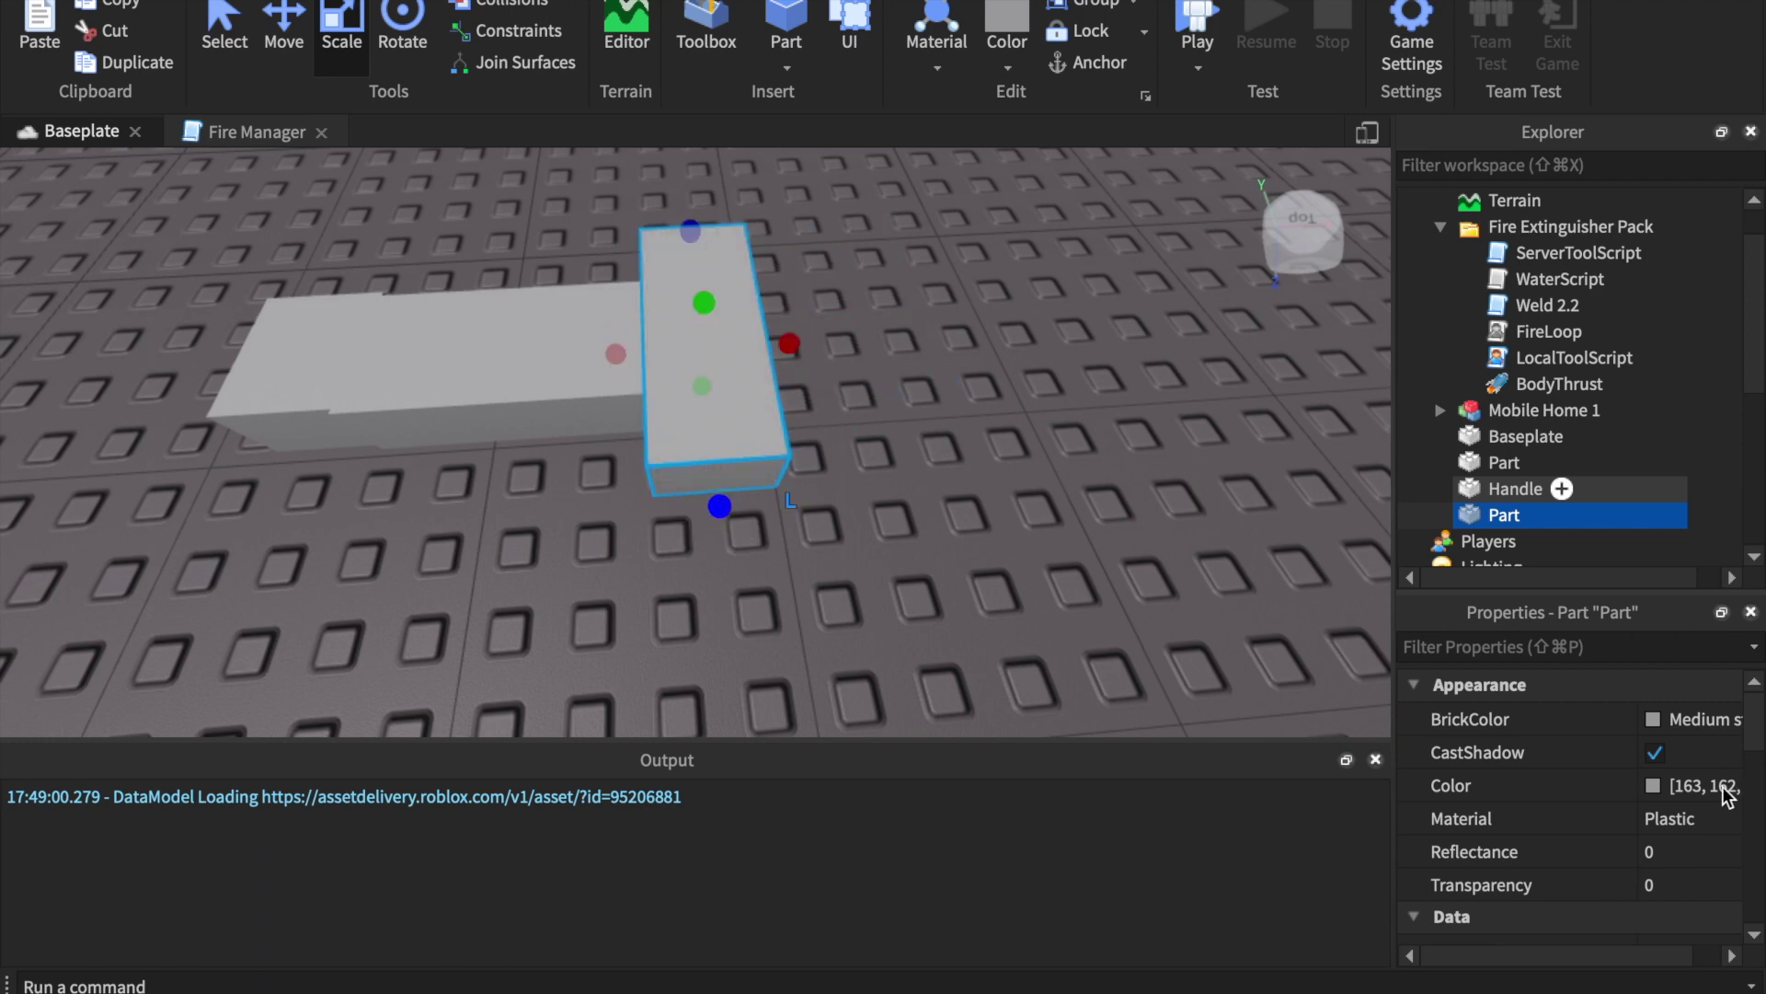
# Colour the new part Black and add Handle to the selection
pyautogui.click(1653, 718)
pyautogui.click(1581, 652)
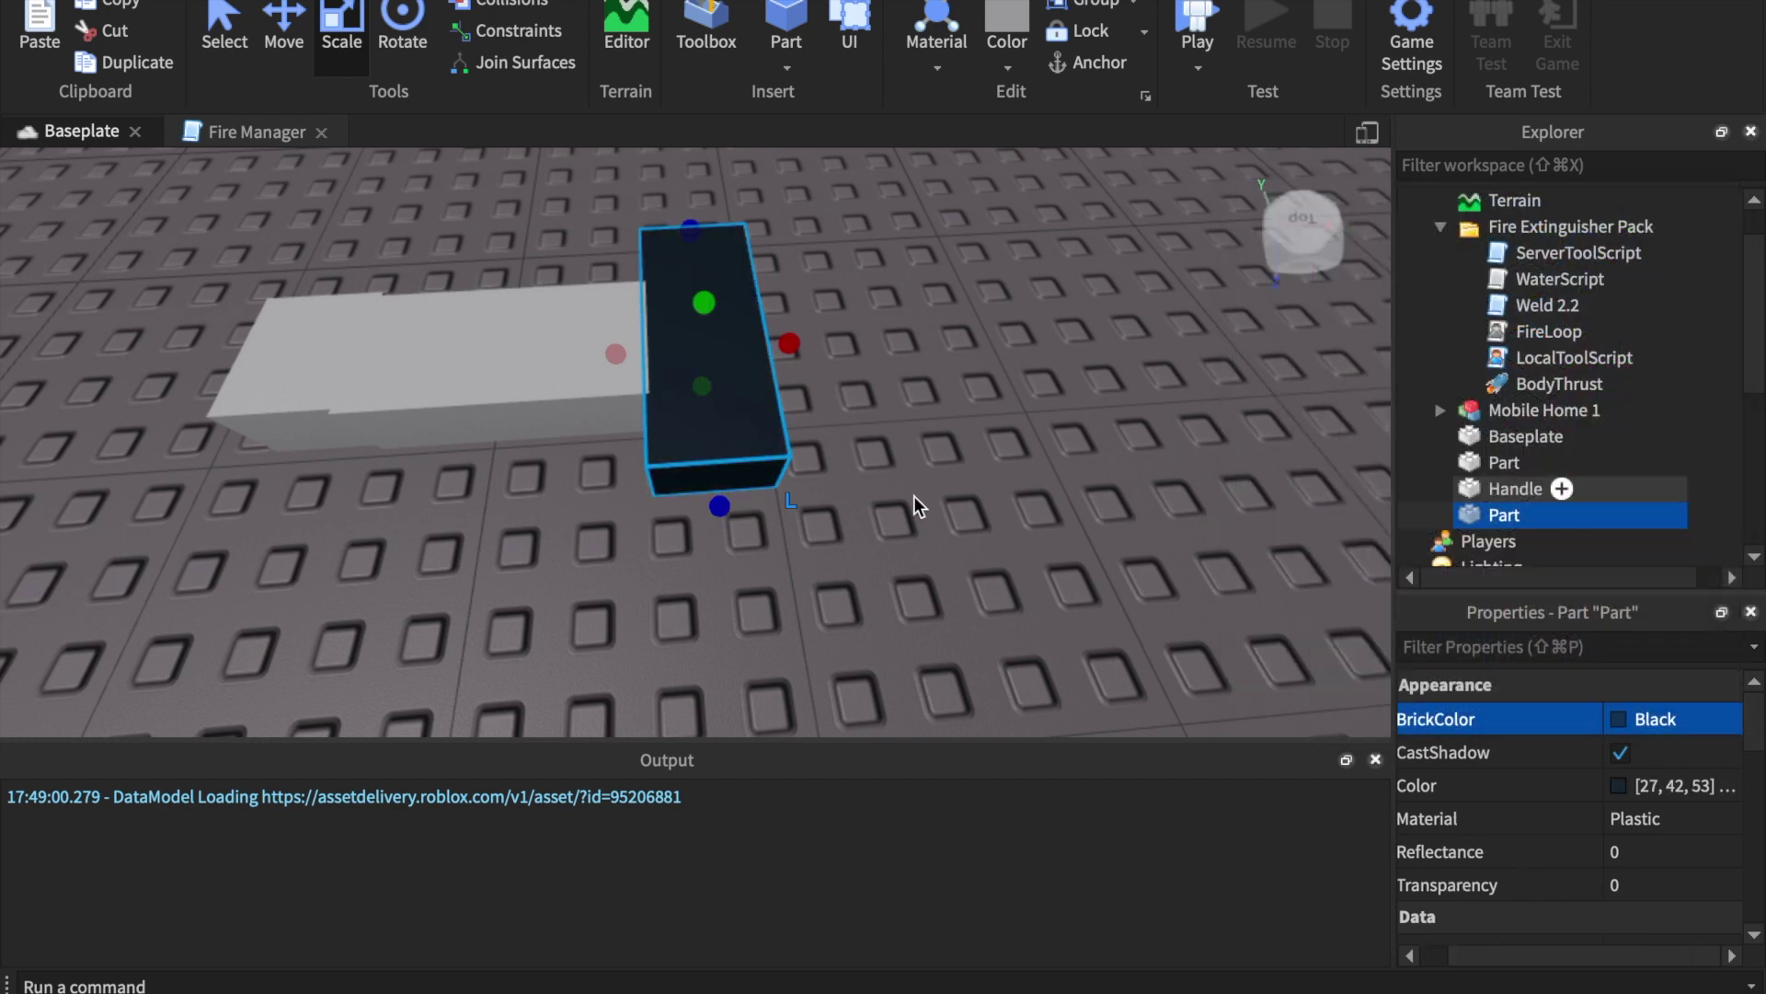
pyautogui.scroll(-2, 914, 495)
pyautogui.scroll(-2, 915, 495)
pyautogui.scroll(-2, 914, 495)
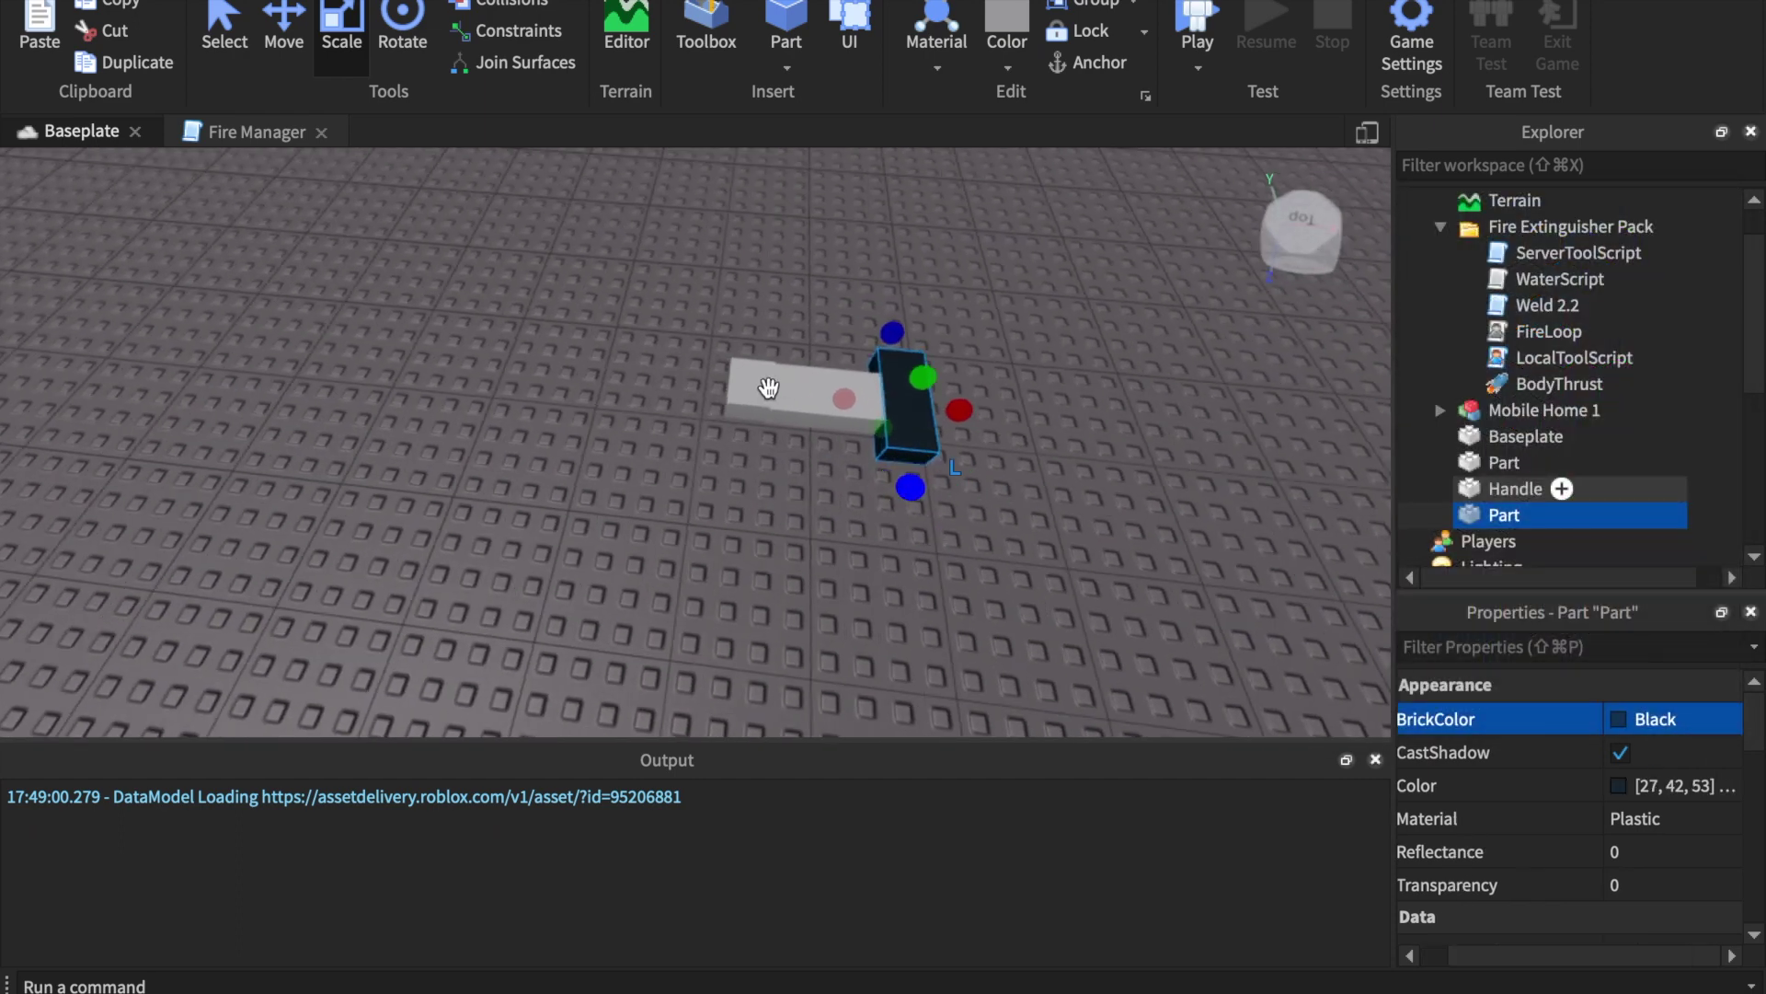
pyautogui.keyDown('shift'); pyautogui.click(1485, 486); pyautogui.keyUp('shift')
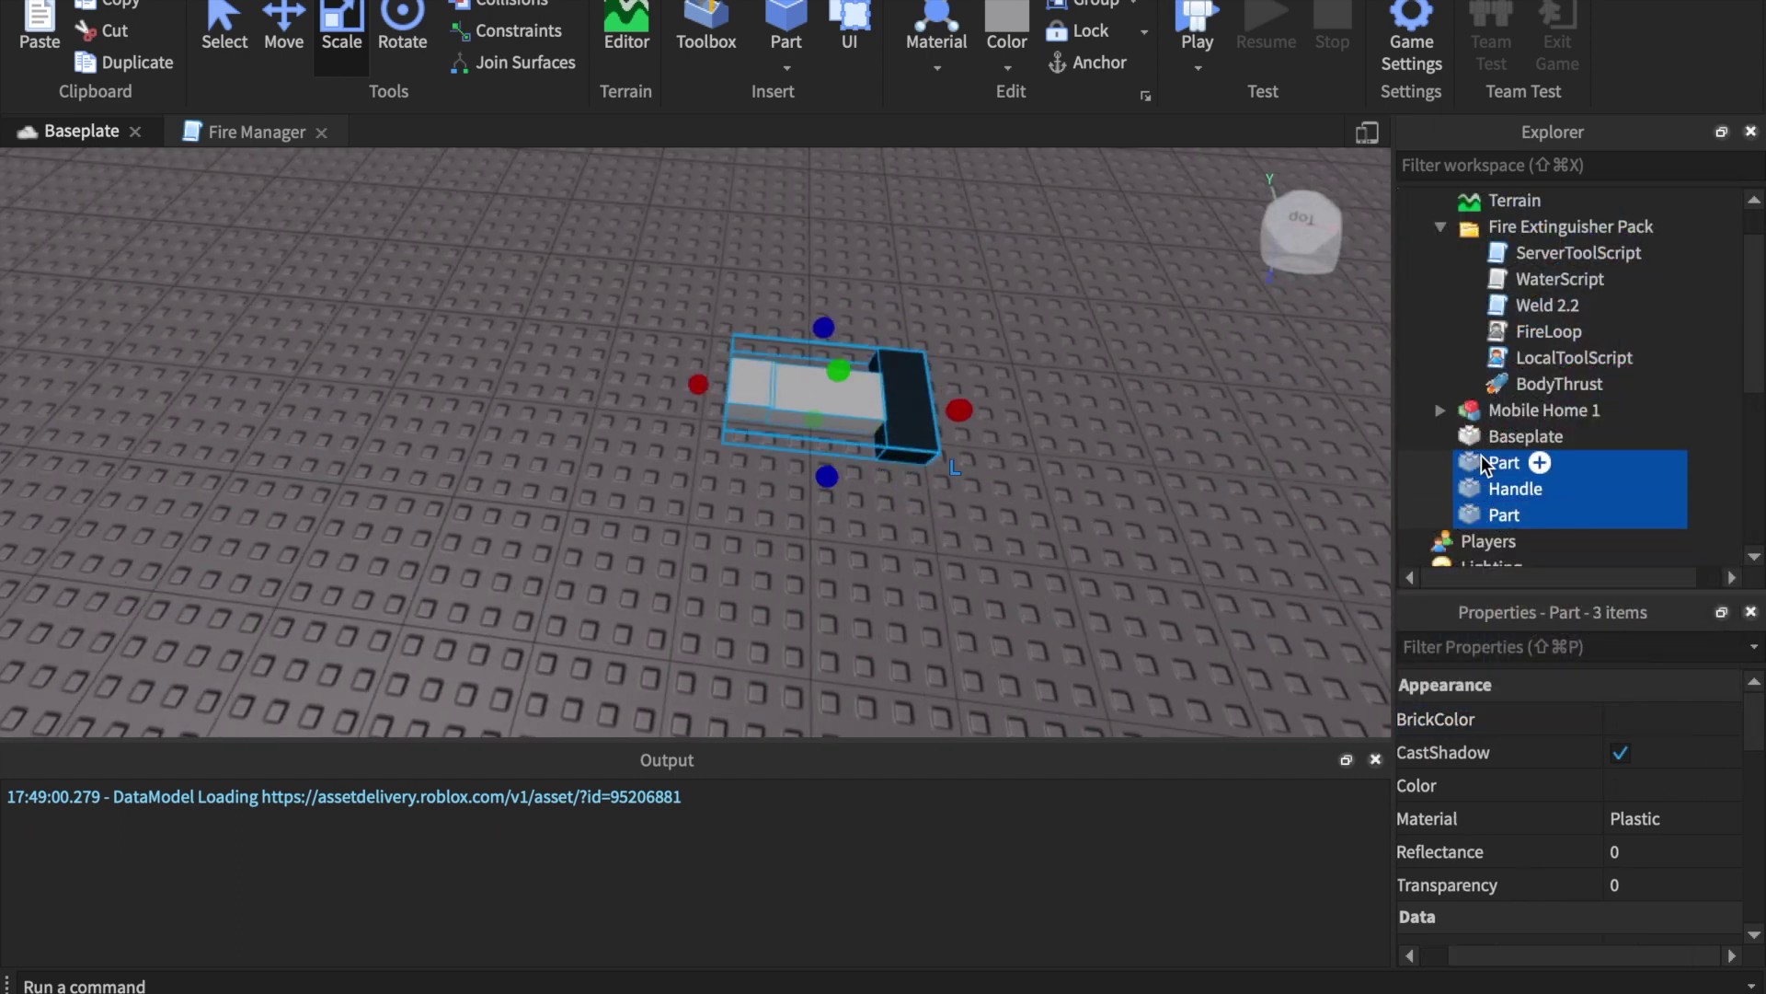
pyautogui.scroll(-1, 1481, 456)
pyautogui.scroll(-2, 1504, 418)
# Insert a new Tool object under StarterPack for the Fire Ex tool
pyautogui.scroll(-1, 1504, 418)
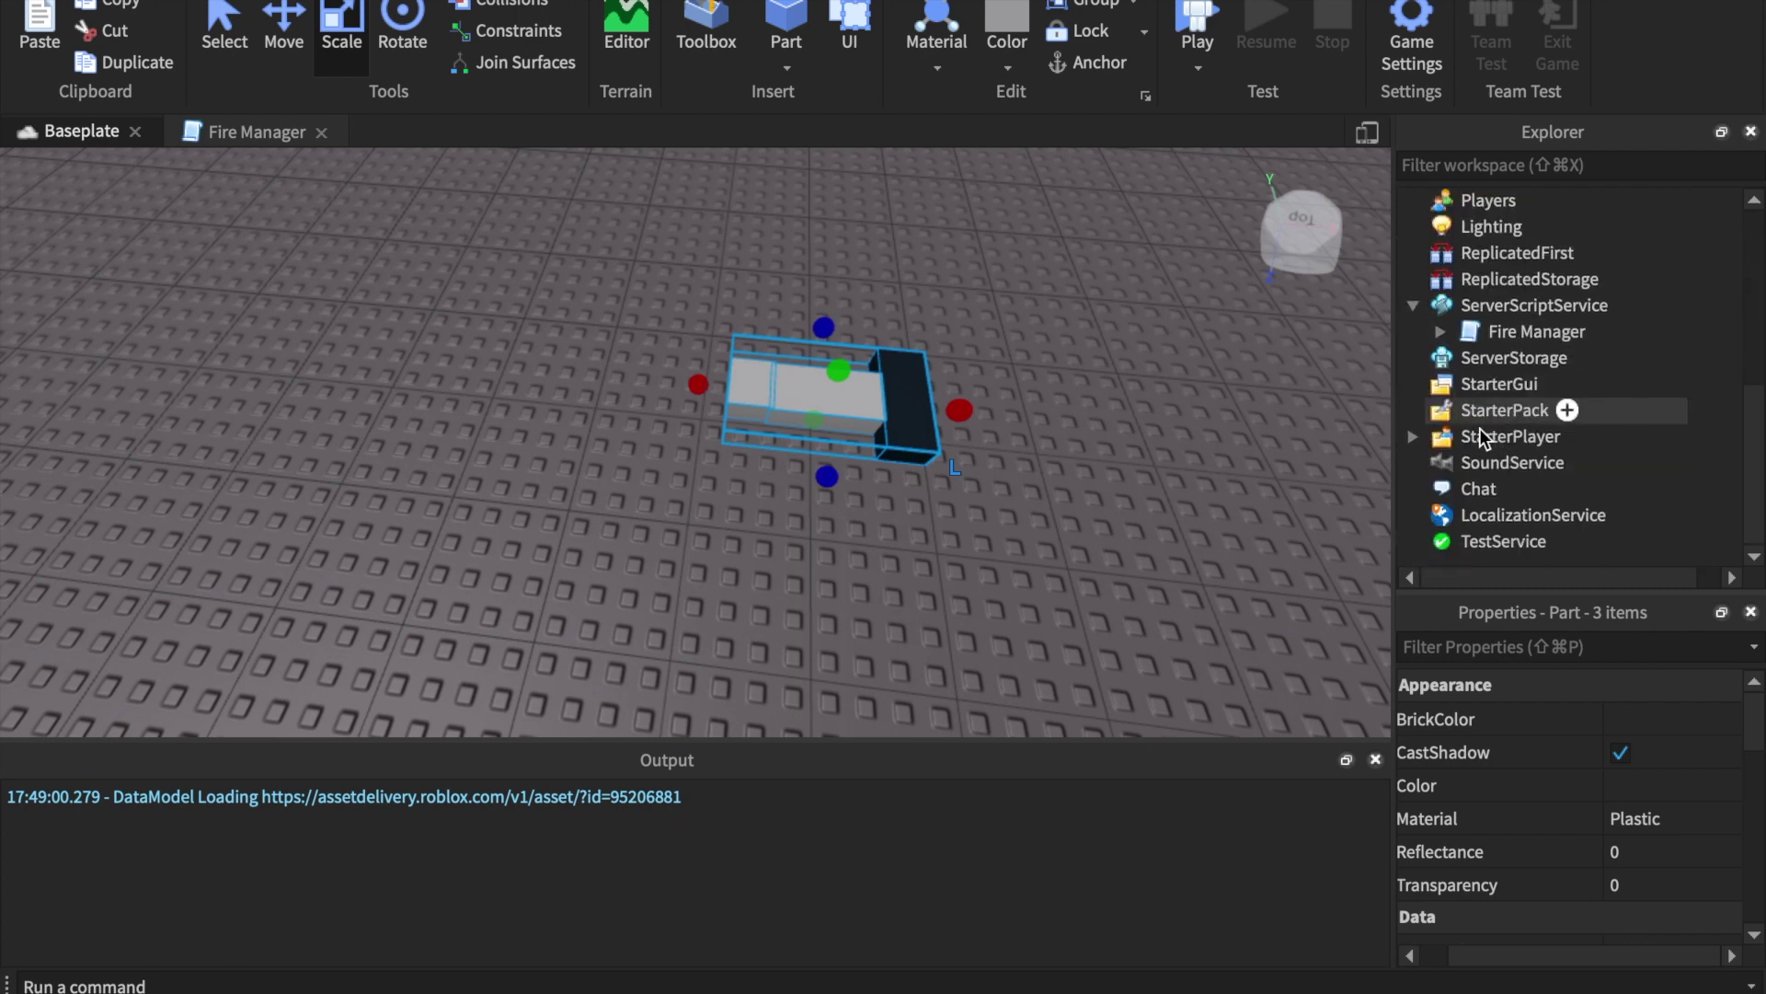
pyautogui.rightClick(1459, 406)
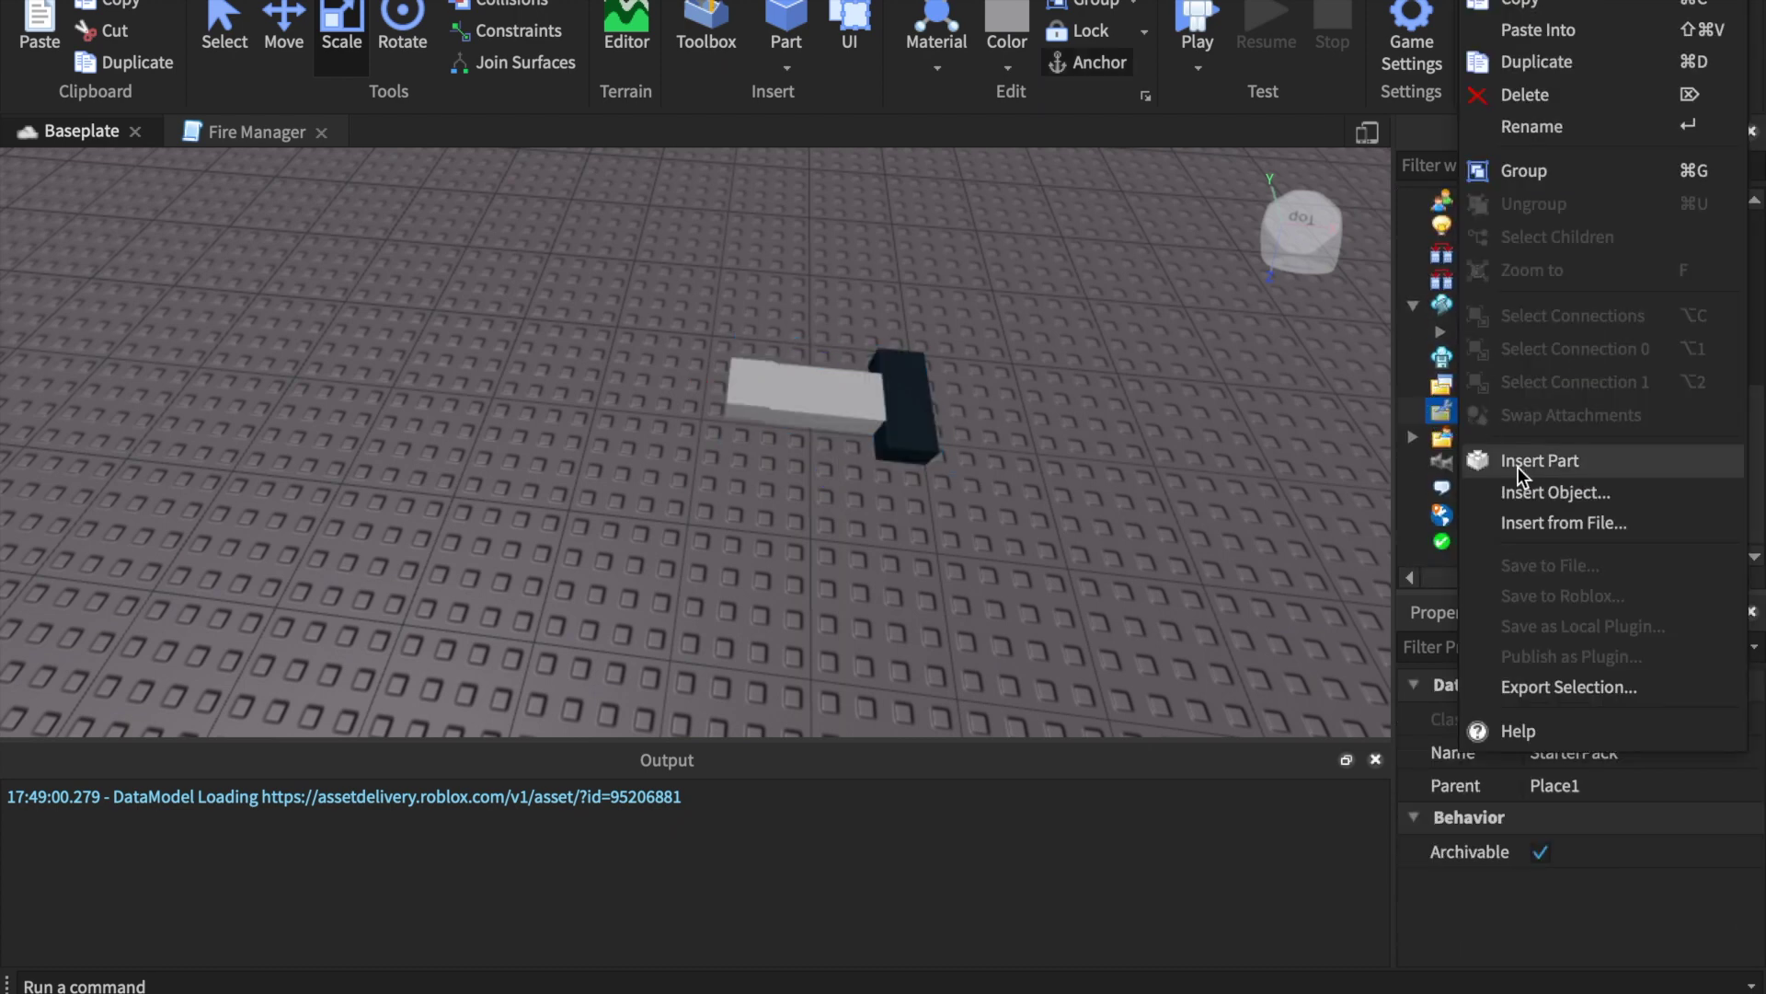
pyautogui.click(1524, 494)
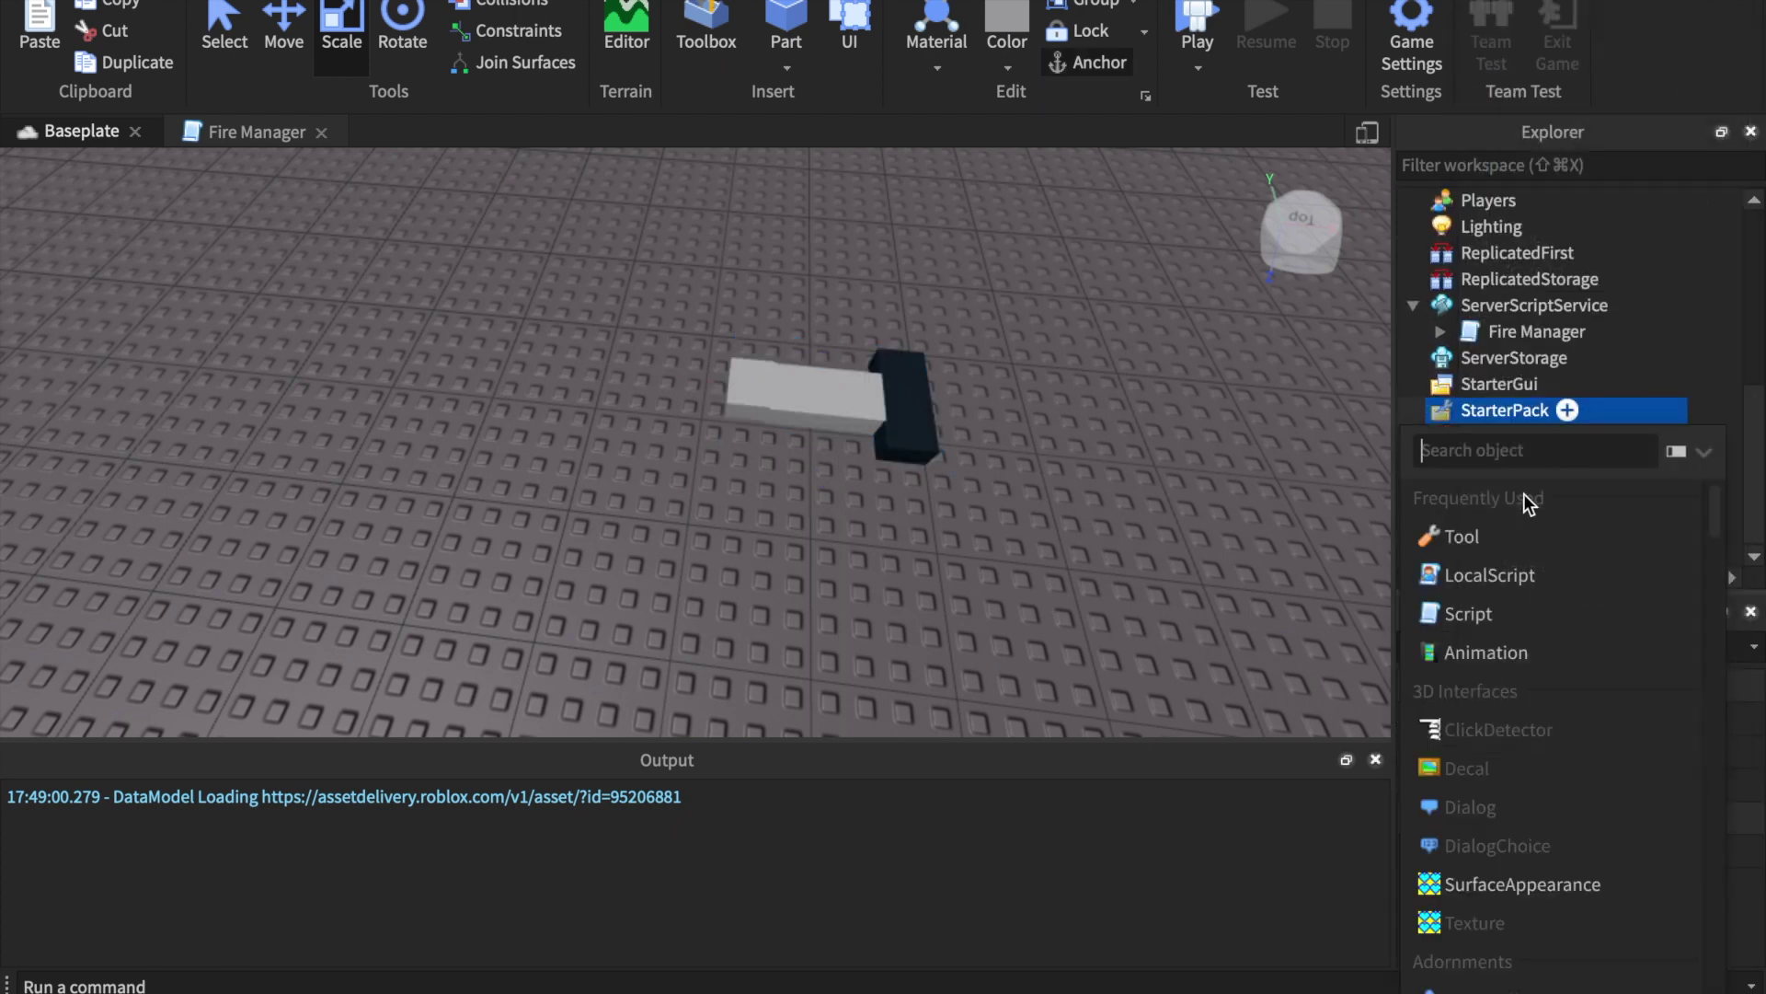
pyautogui.click(1516, 544)
pyautogui.write('Fire Ex')
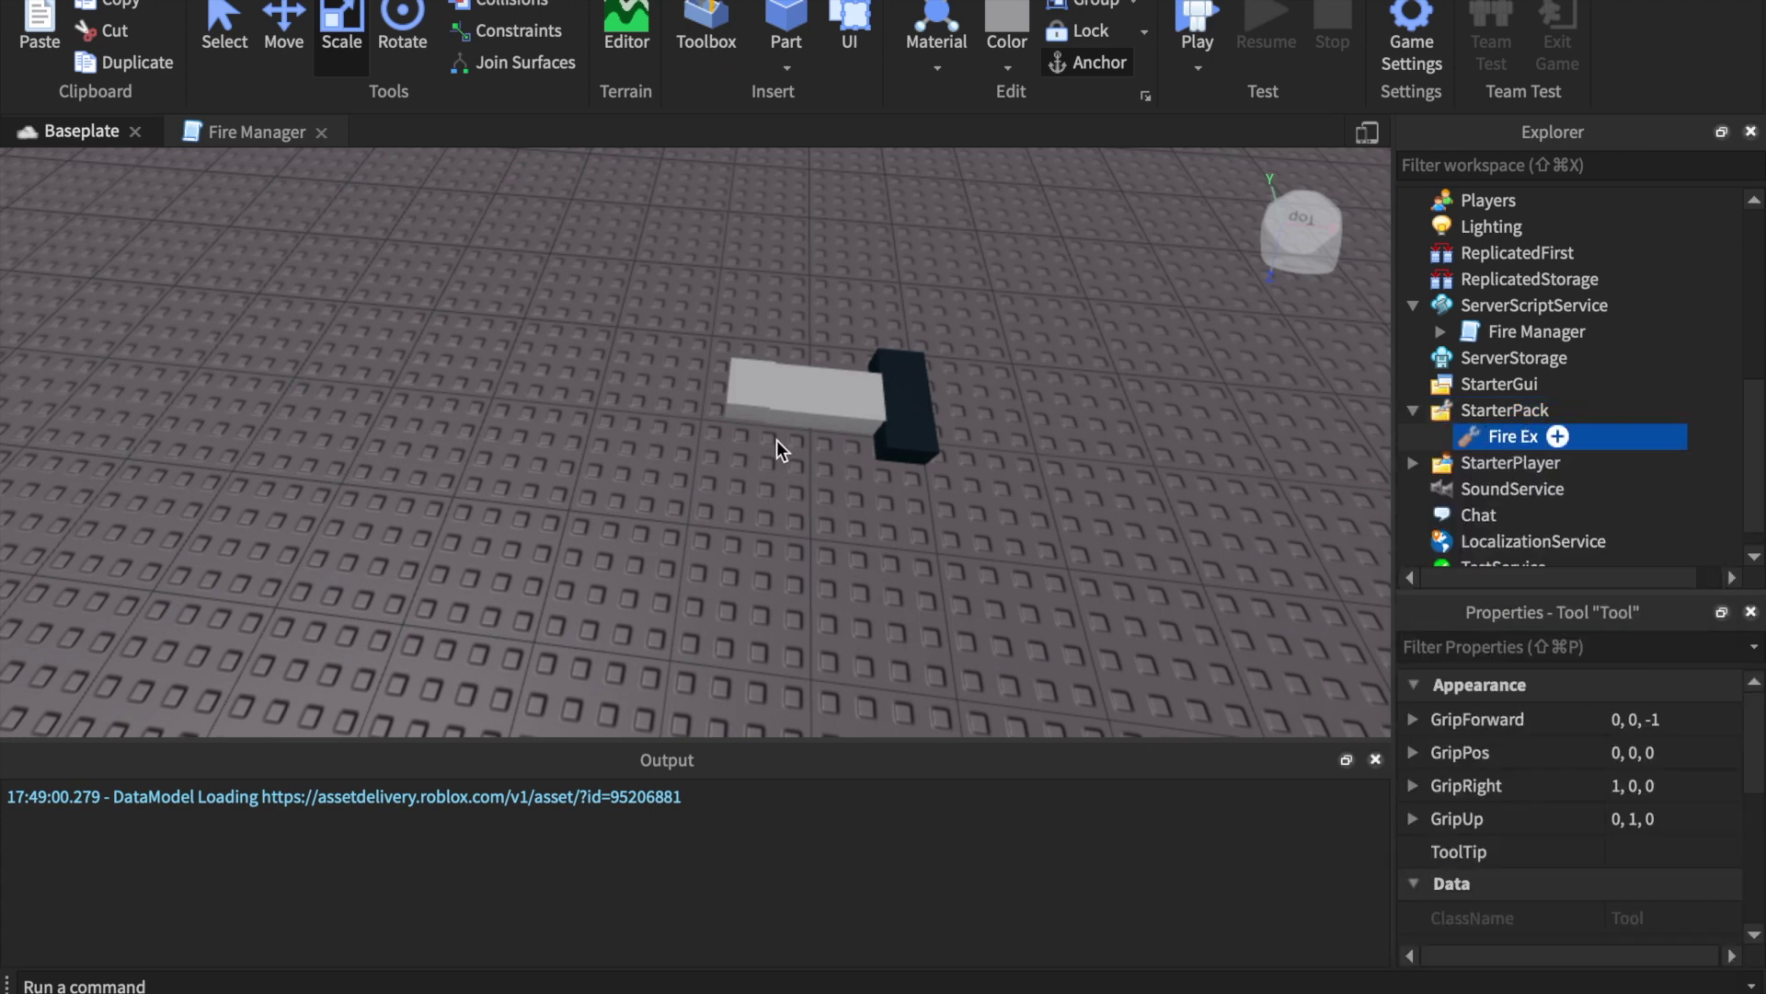
pyautogui.scroll(2, 1448, 345)
pyautogui.scroll(1, 1453, 336)
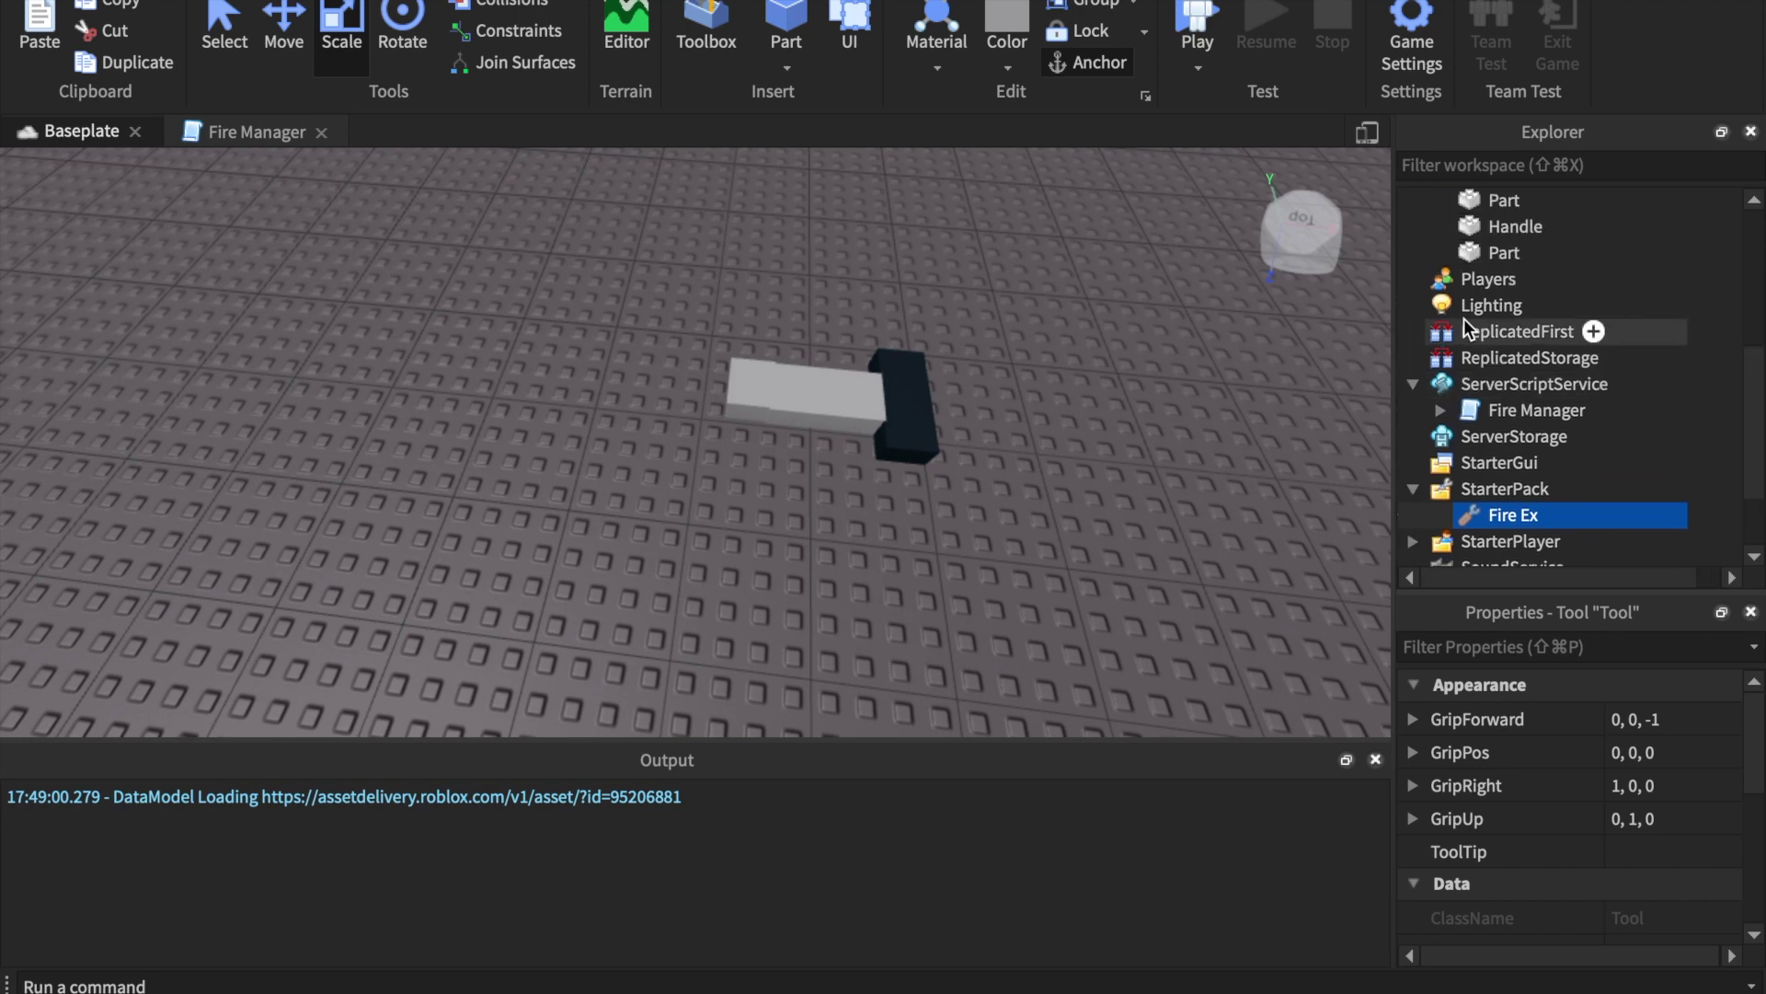
pyautogui.scroll(2, 1477, 304)
# Cut the Handle and both Part blocks and paste them into Fire Ex
pyautogui.click(1499, 305)
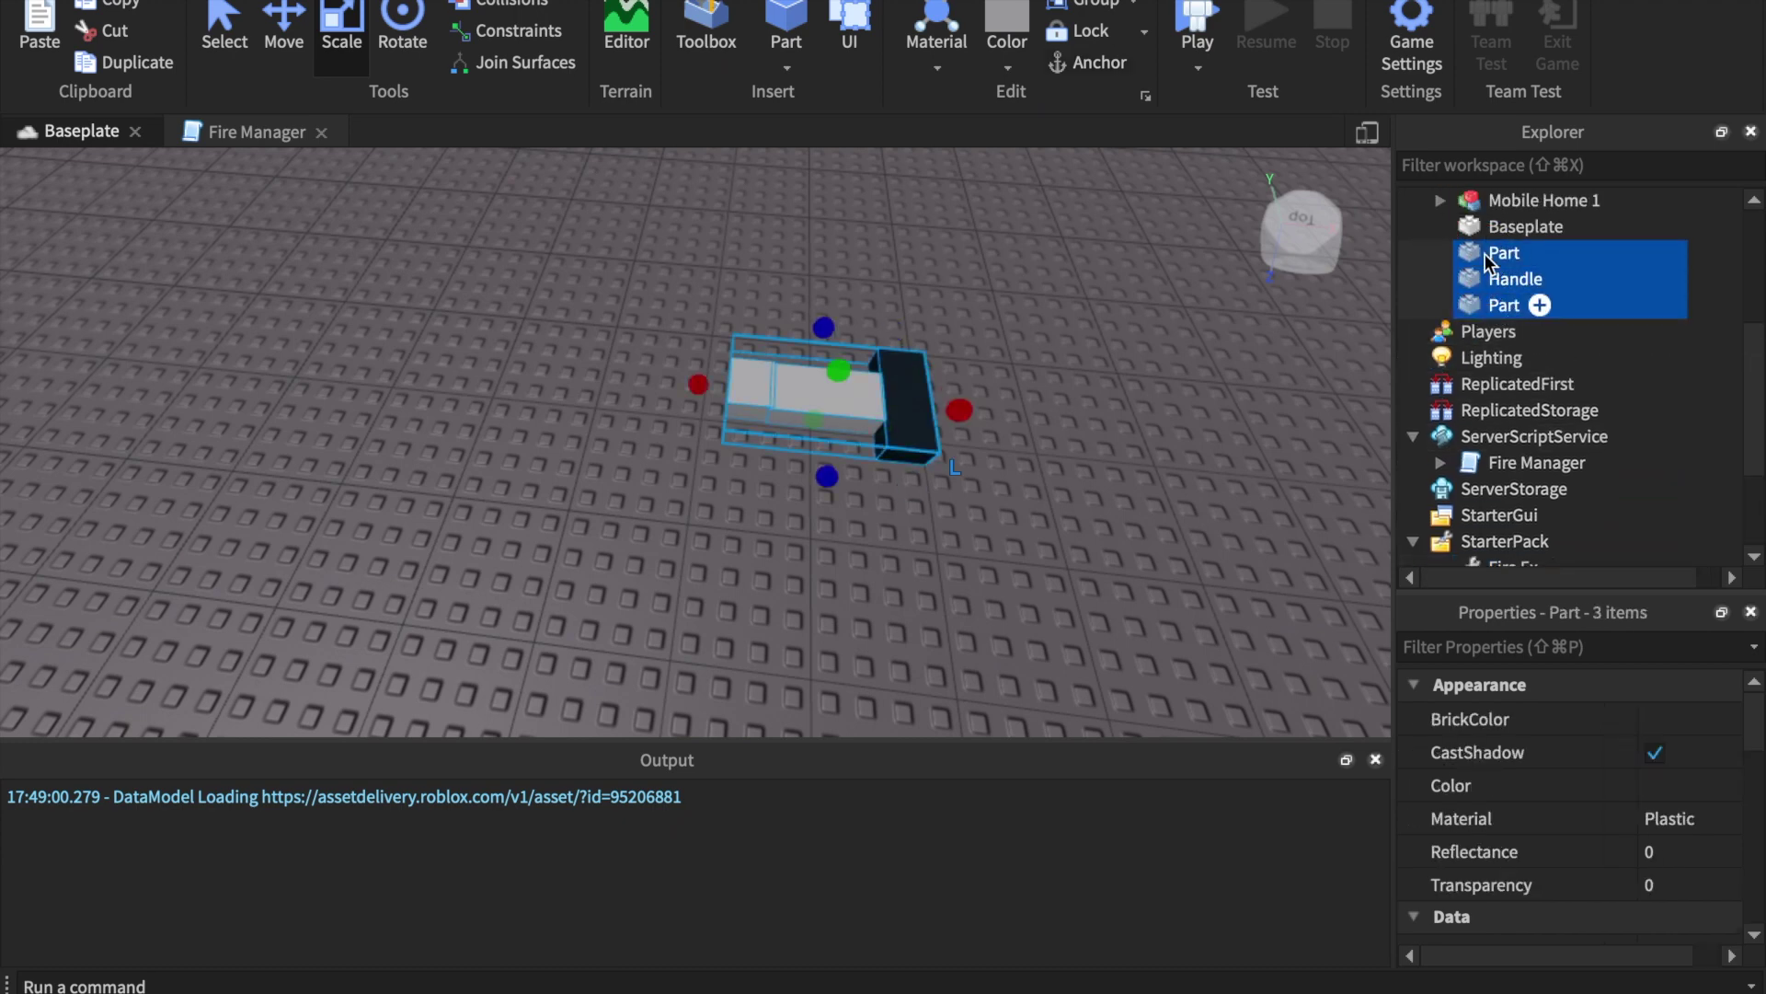
pyautogui.press('super+x')
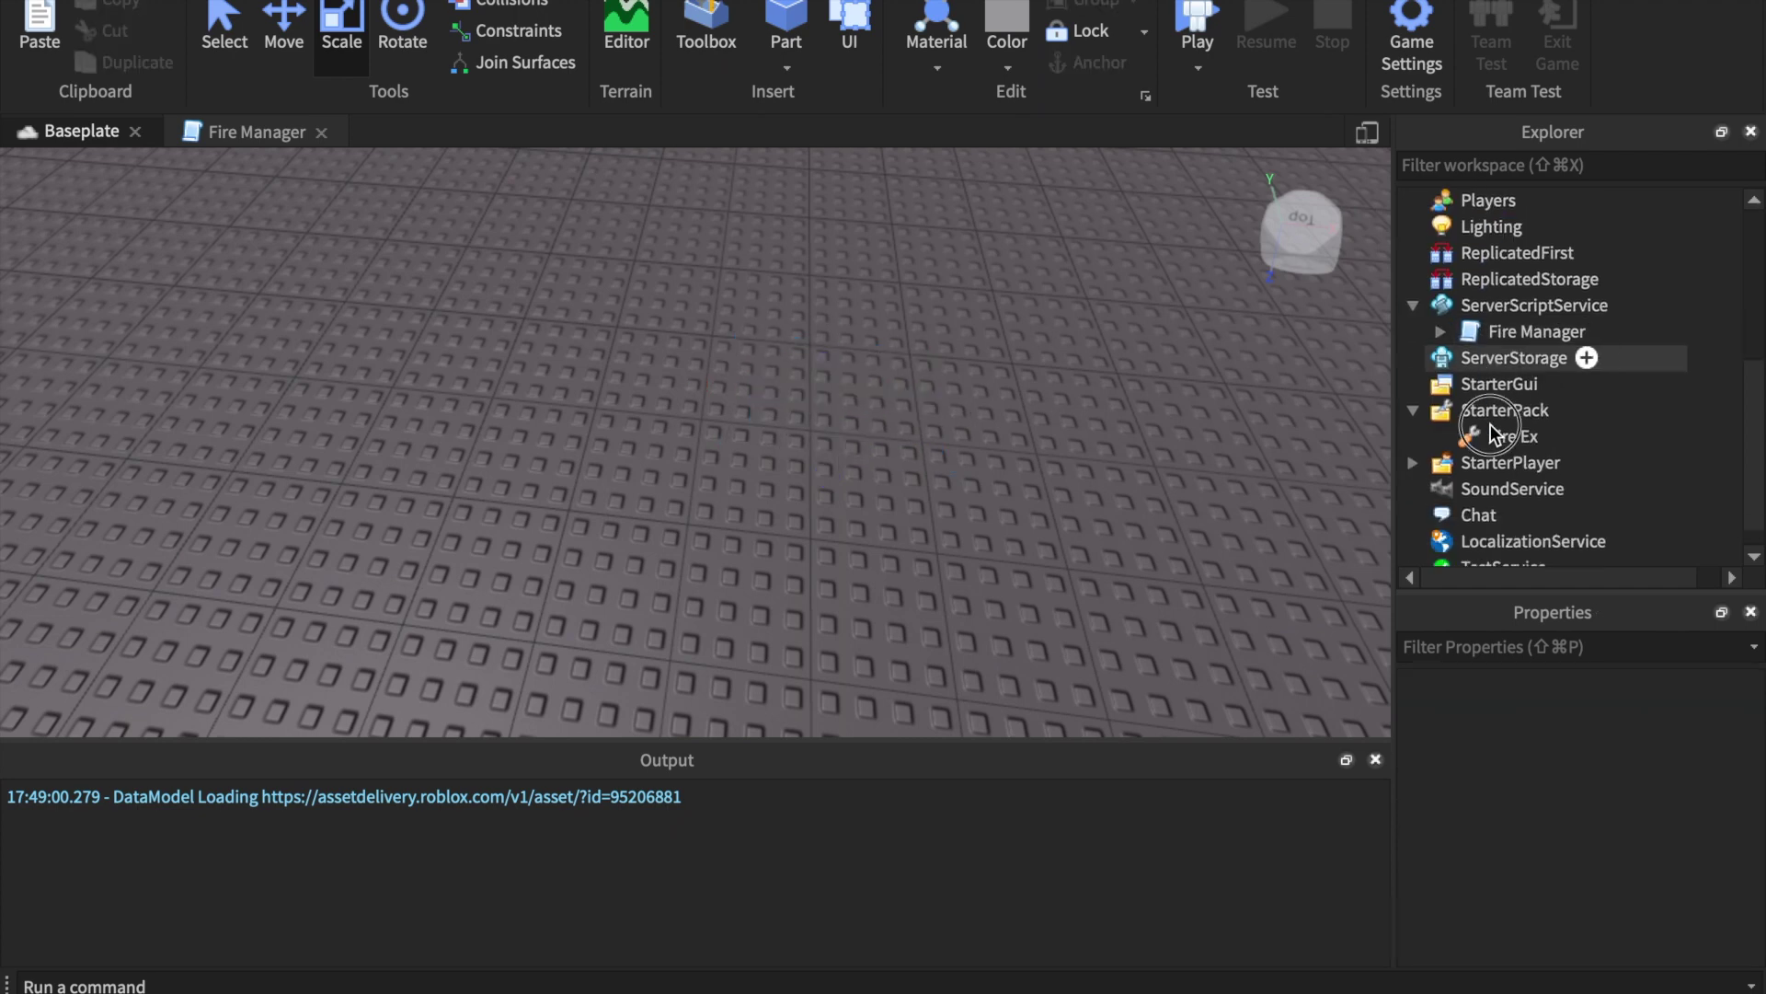
pyautogui.click(1492, 433)
pyautogui.rightClick(1493, 434)
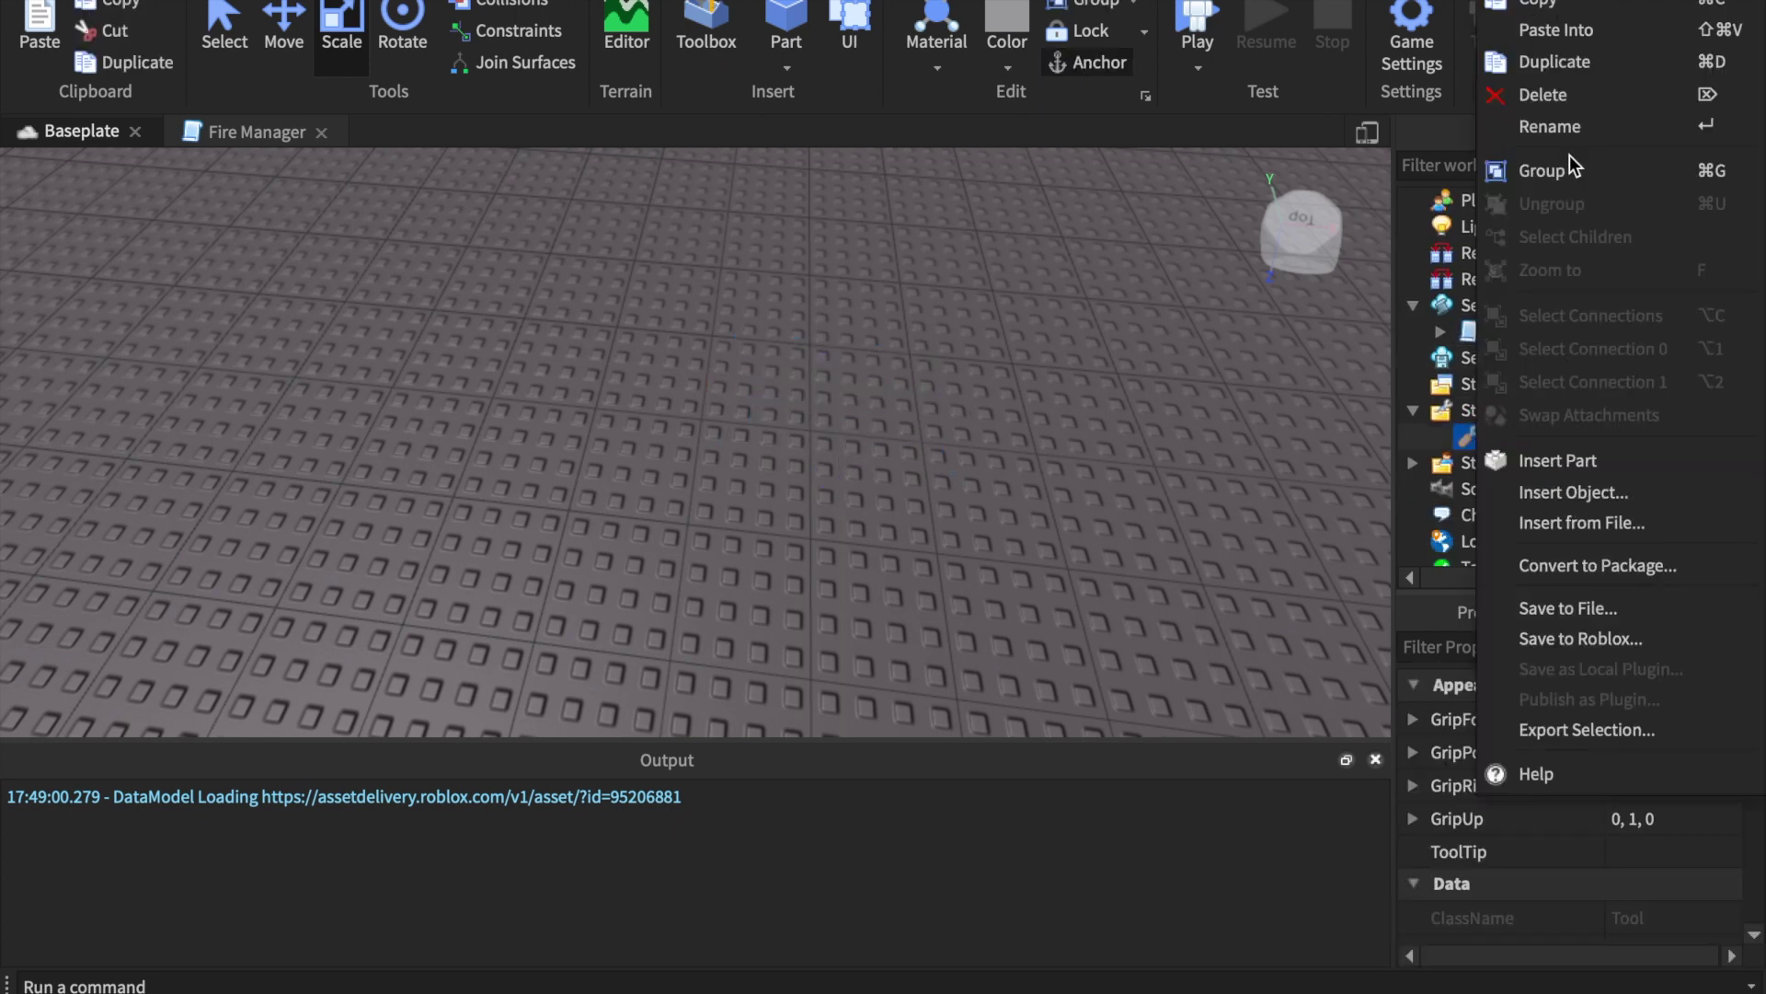
pyautogui.click(1538, 32)
pyautogui.scroll(-1, 1487, 425)
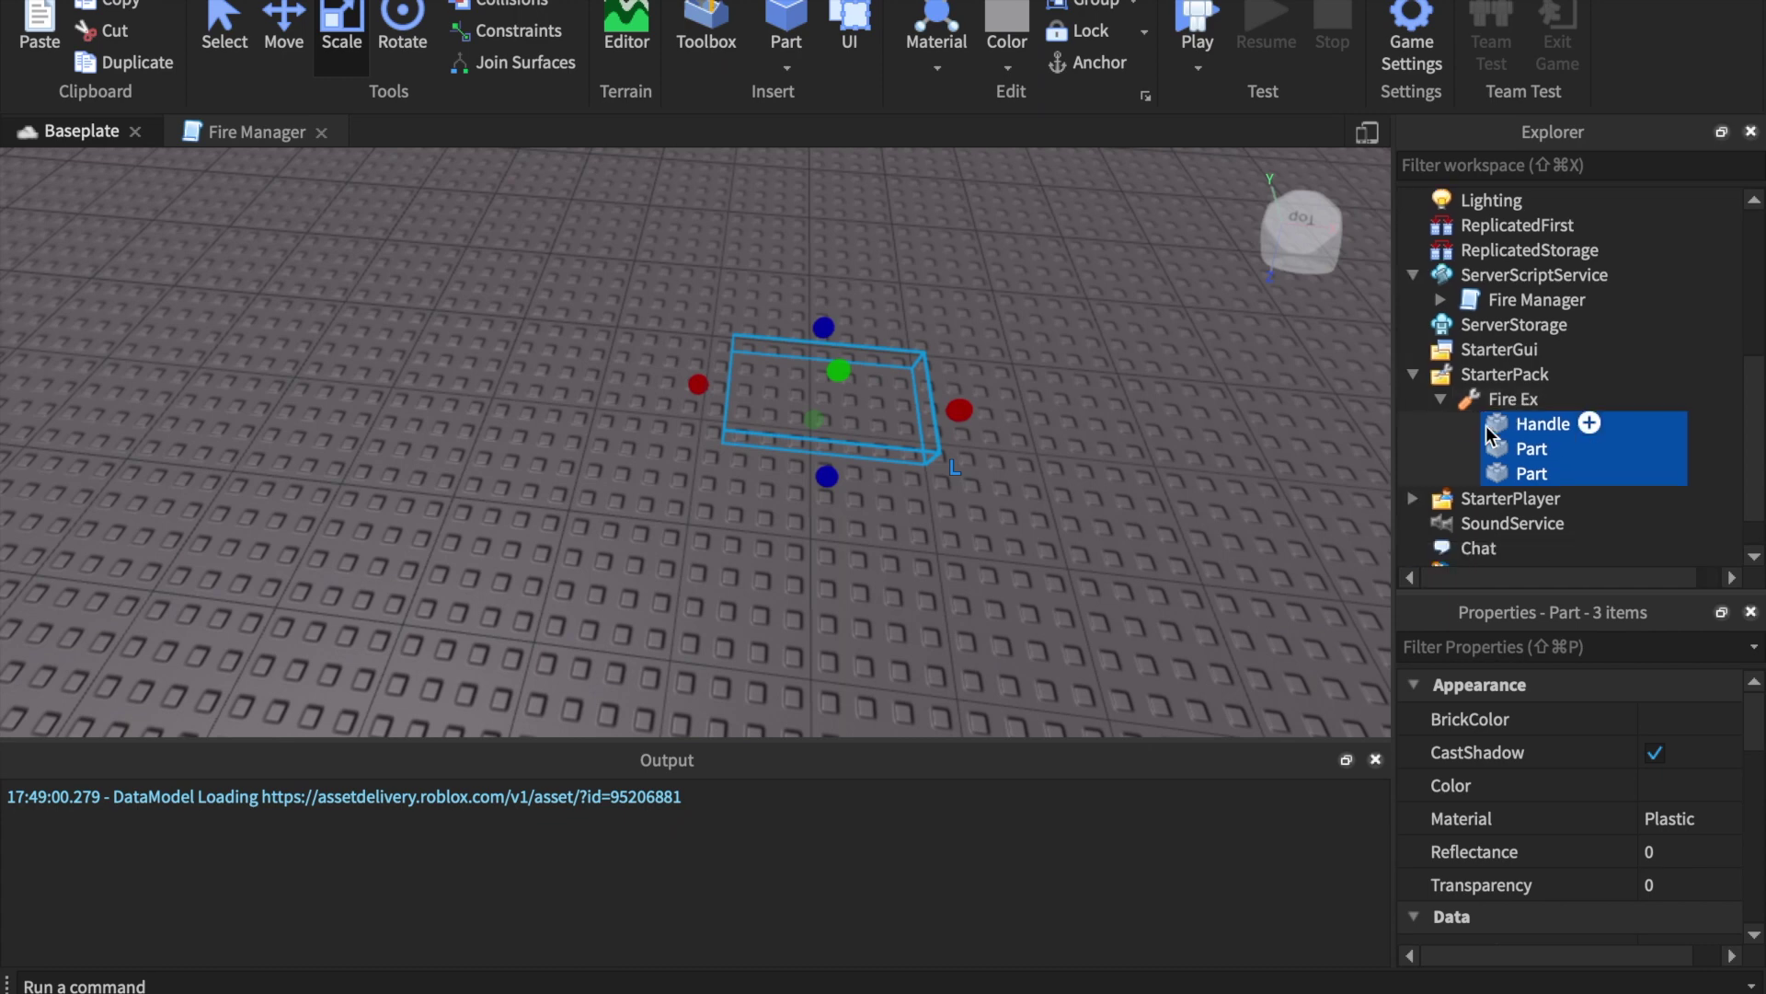
pyautogui.scroll(3, 1487, 425)
pyautogui.scroll(3, 1487, 425)
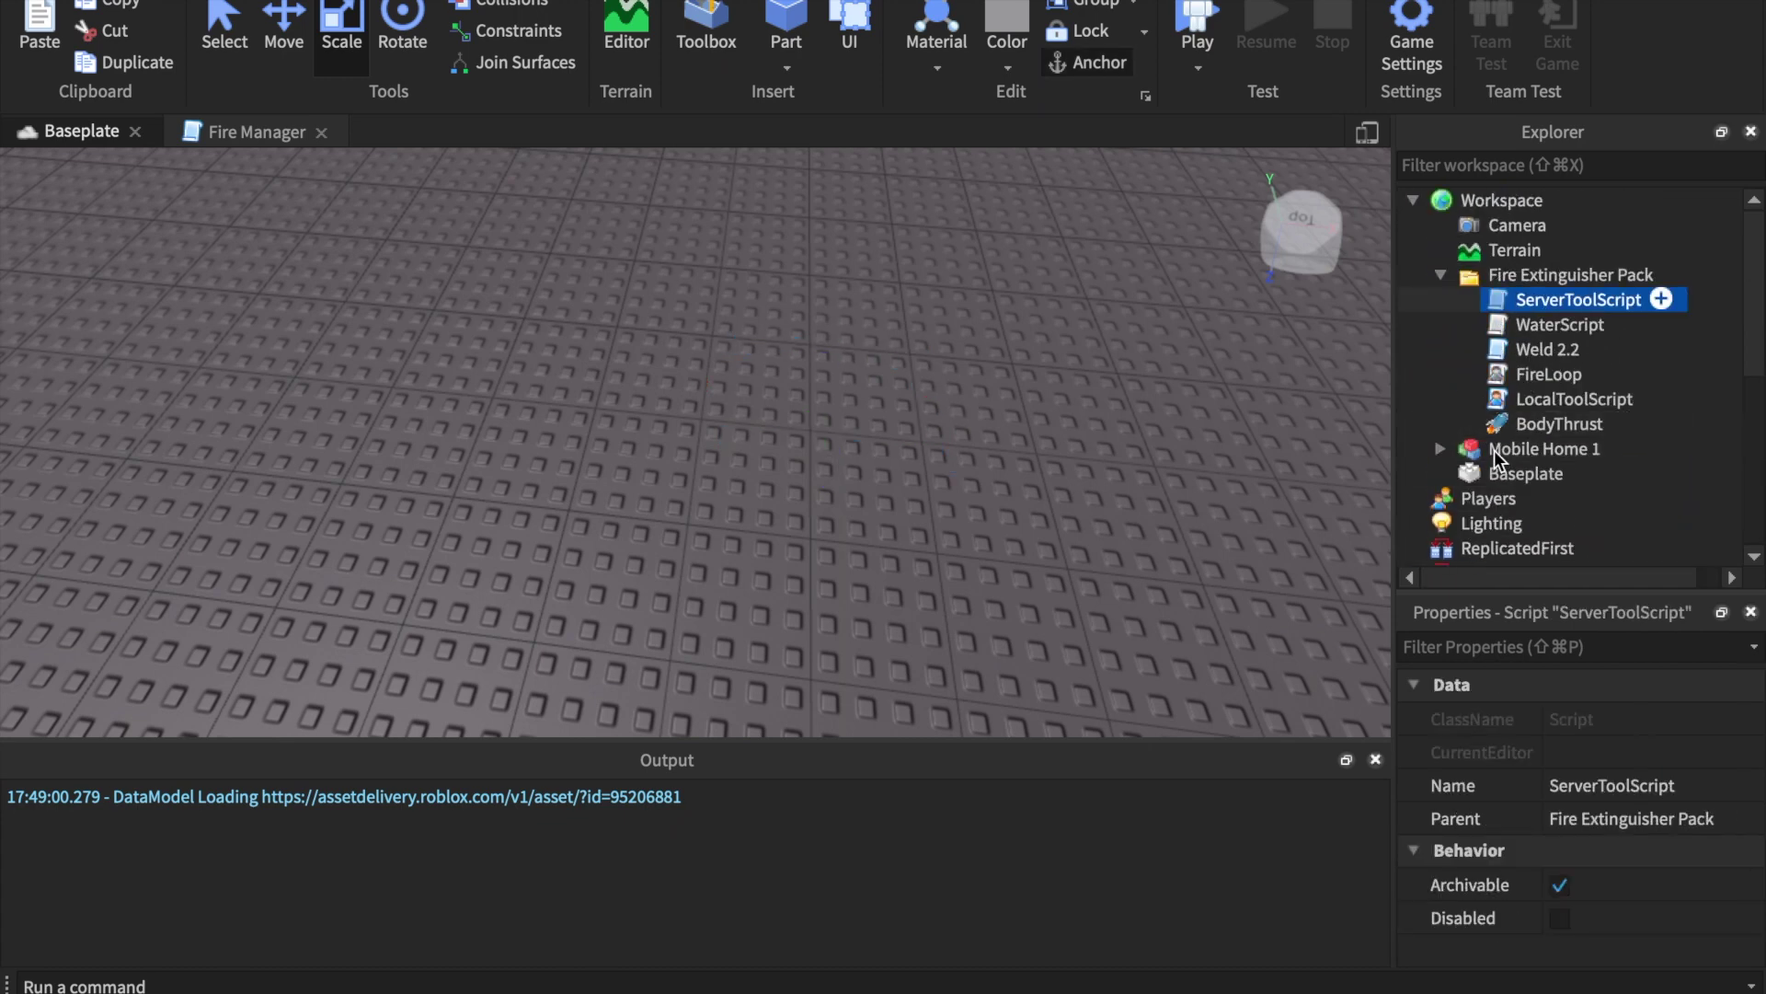
# Move ServerToolScript through BodyThrust into Fire Ex and delete the empty Fire Extinguisher Pack folder
pyautogui.keyDown('shift'); pyautogui.click(1506, 419); pyautogui.keyUp('shift')
pyautogui.press('Delete')
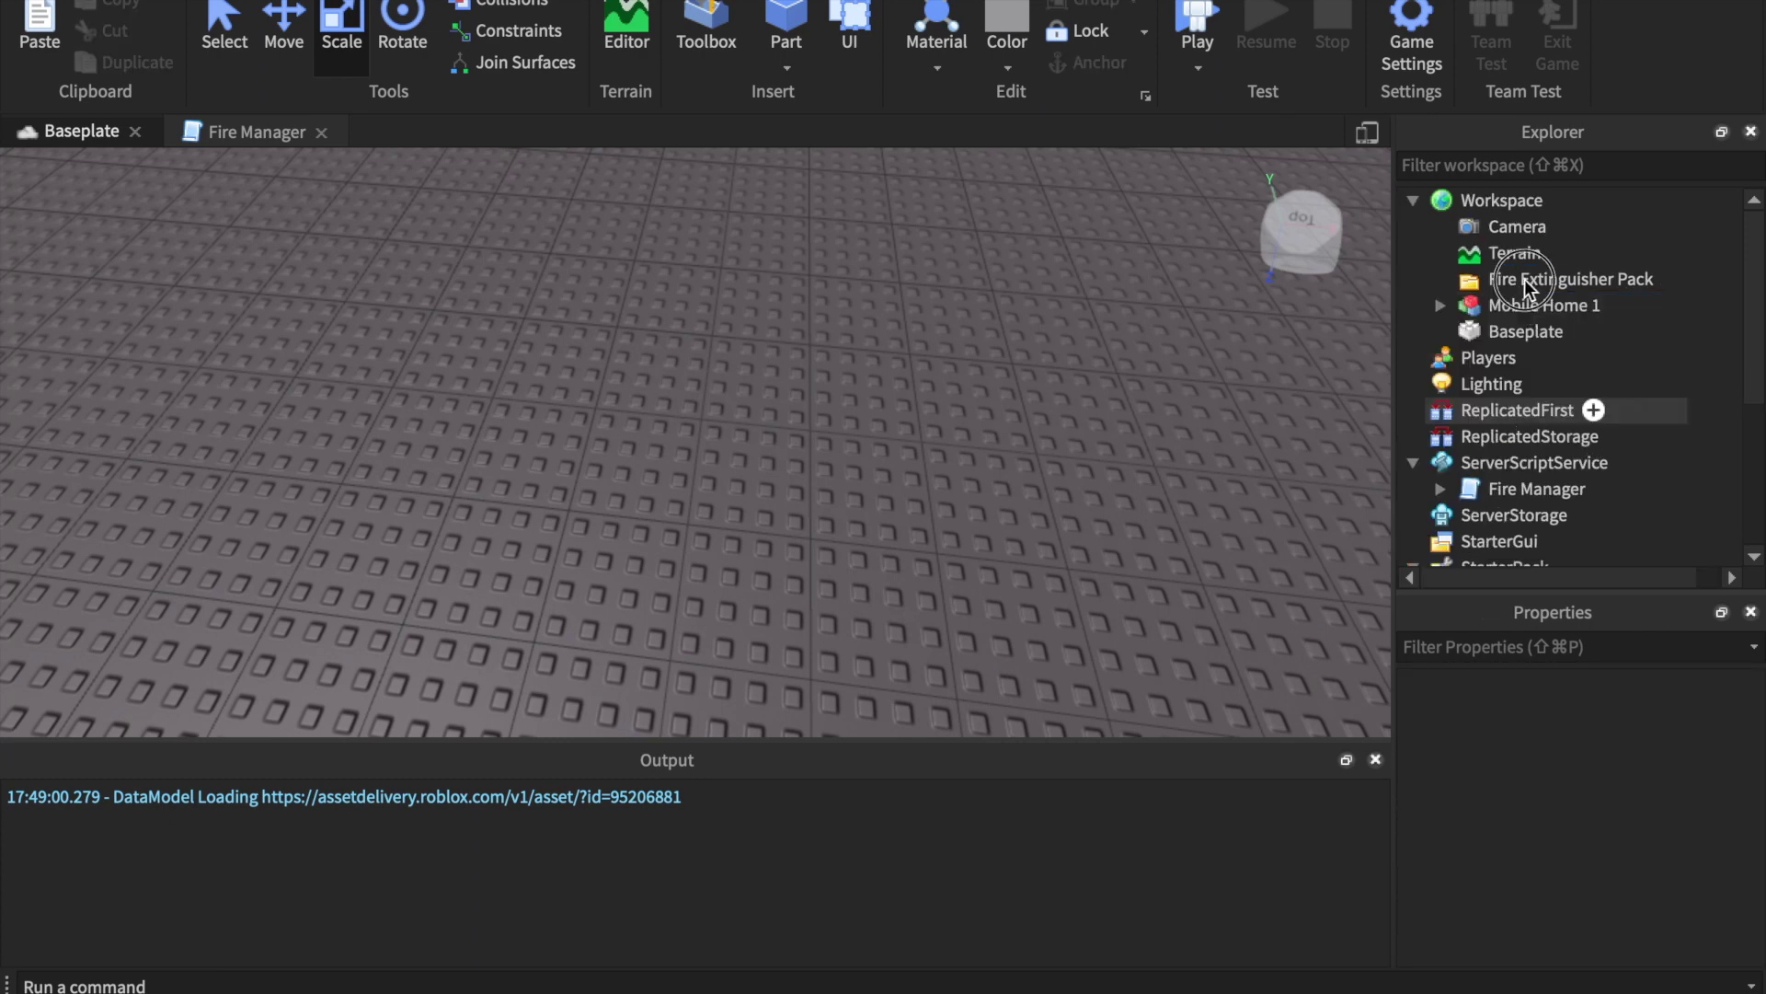
pyautogui.click(1525, 278)
pyautogui.press('Delete')
pyautogui.scroll(-1, 1525, 278)
pyautogui.scroll(-3, 1518, 304)
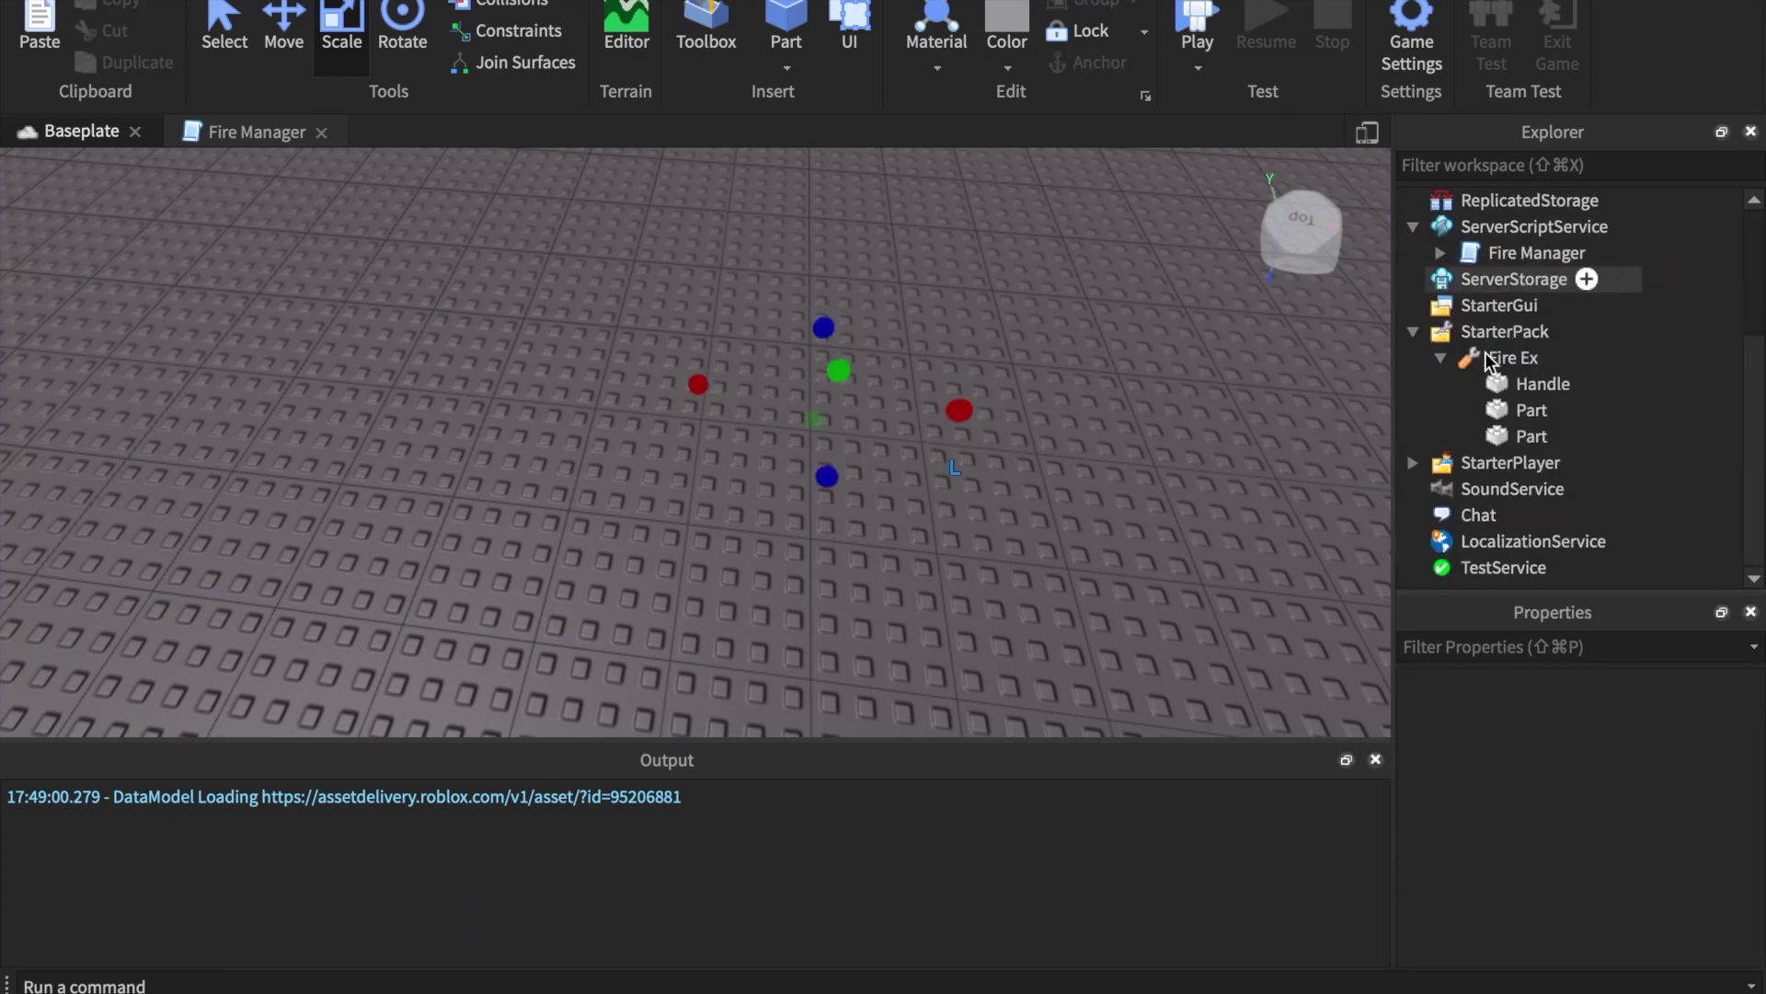
pyautogui.rightClick(1490, 359)
pyautogui.click(1555, 29)
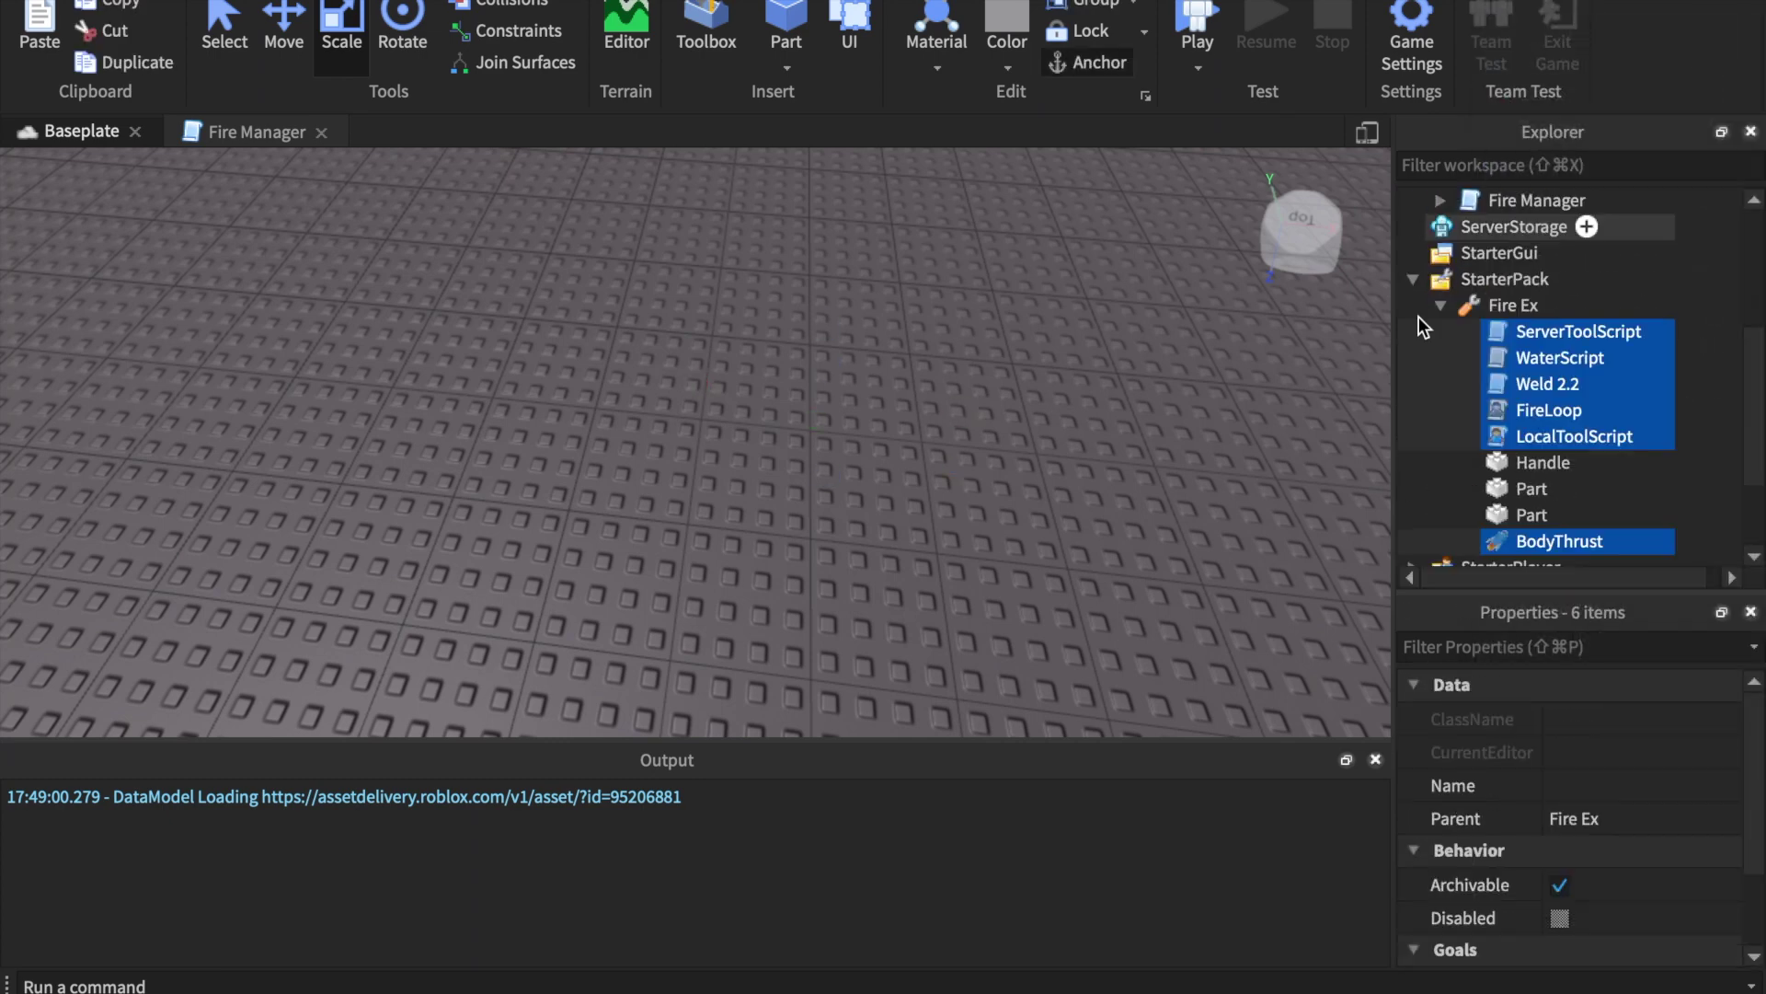
pyautogui.moveTo(1074, 552); pyautogui.dragTo(1073, 573, button='right')
pyautogui.scroll(-1, 1452, 392)
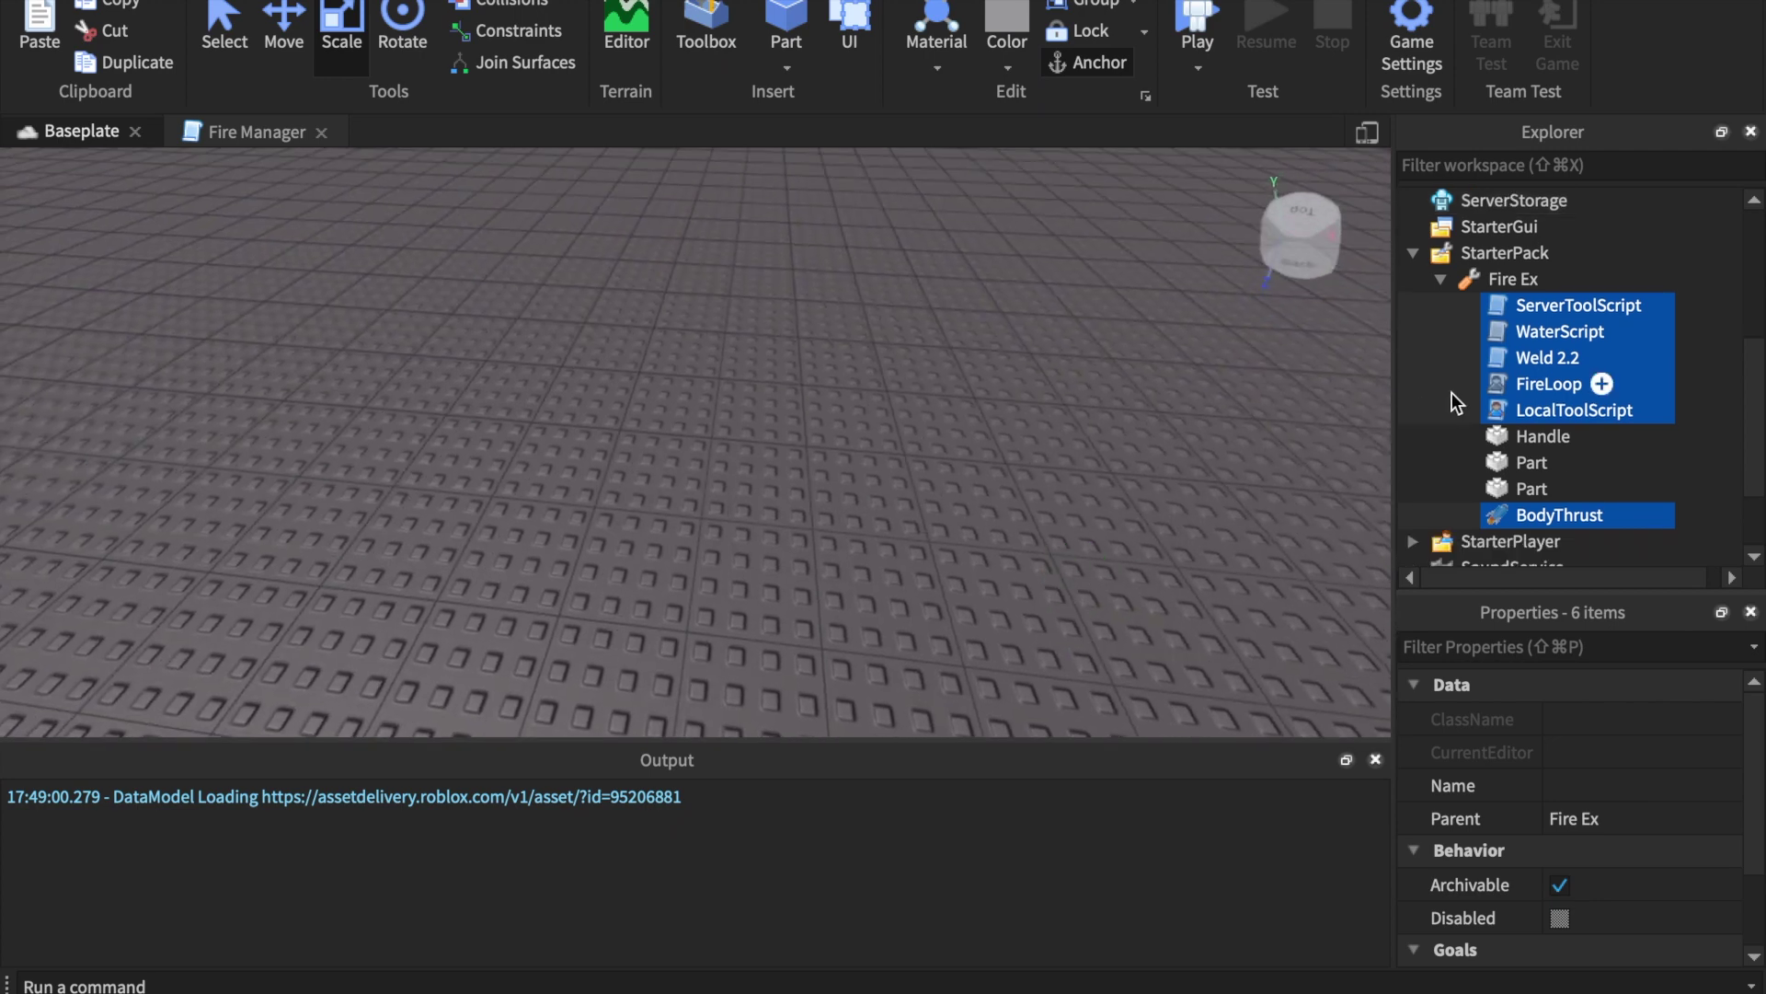
# Insert a RemoteEvent into Fire Ex by searching 'rem'
pyautogui.click(1498, 268)
pyautogui.scroll(-1, 1500, 269)
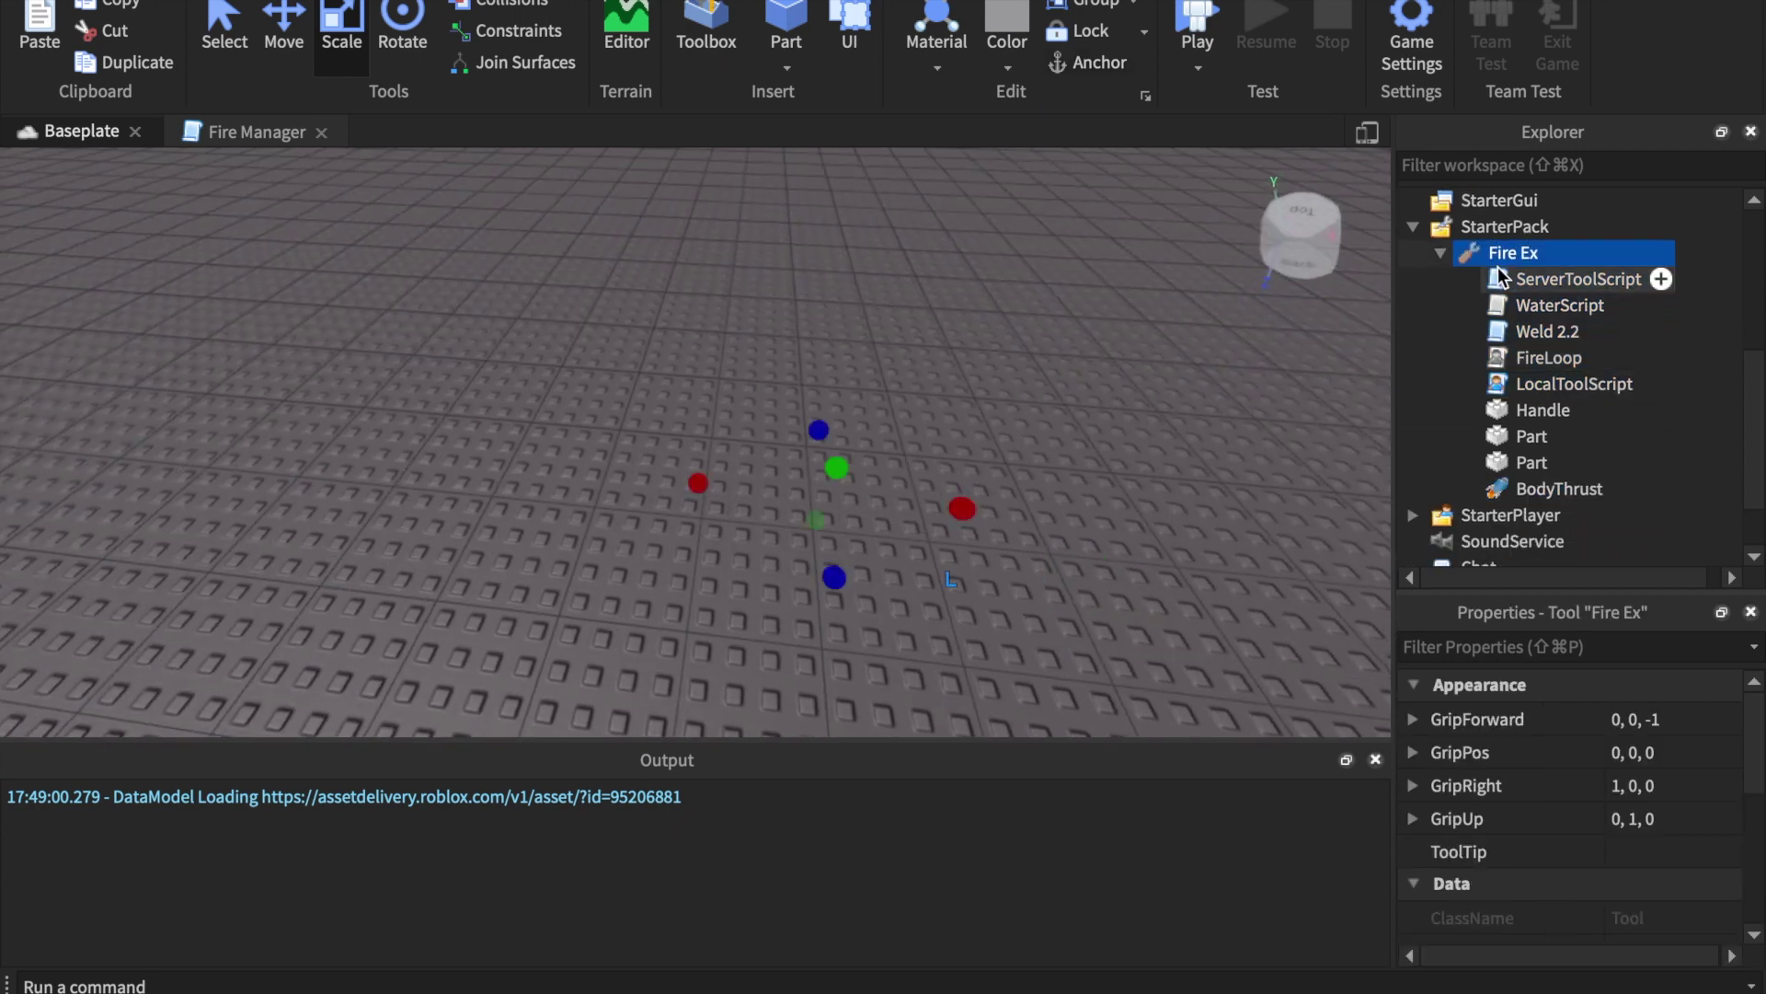
pyautogui.rightClick(1495, 263)
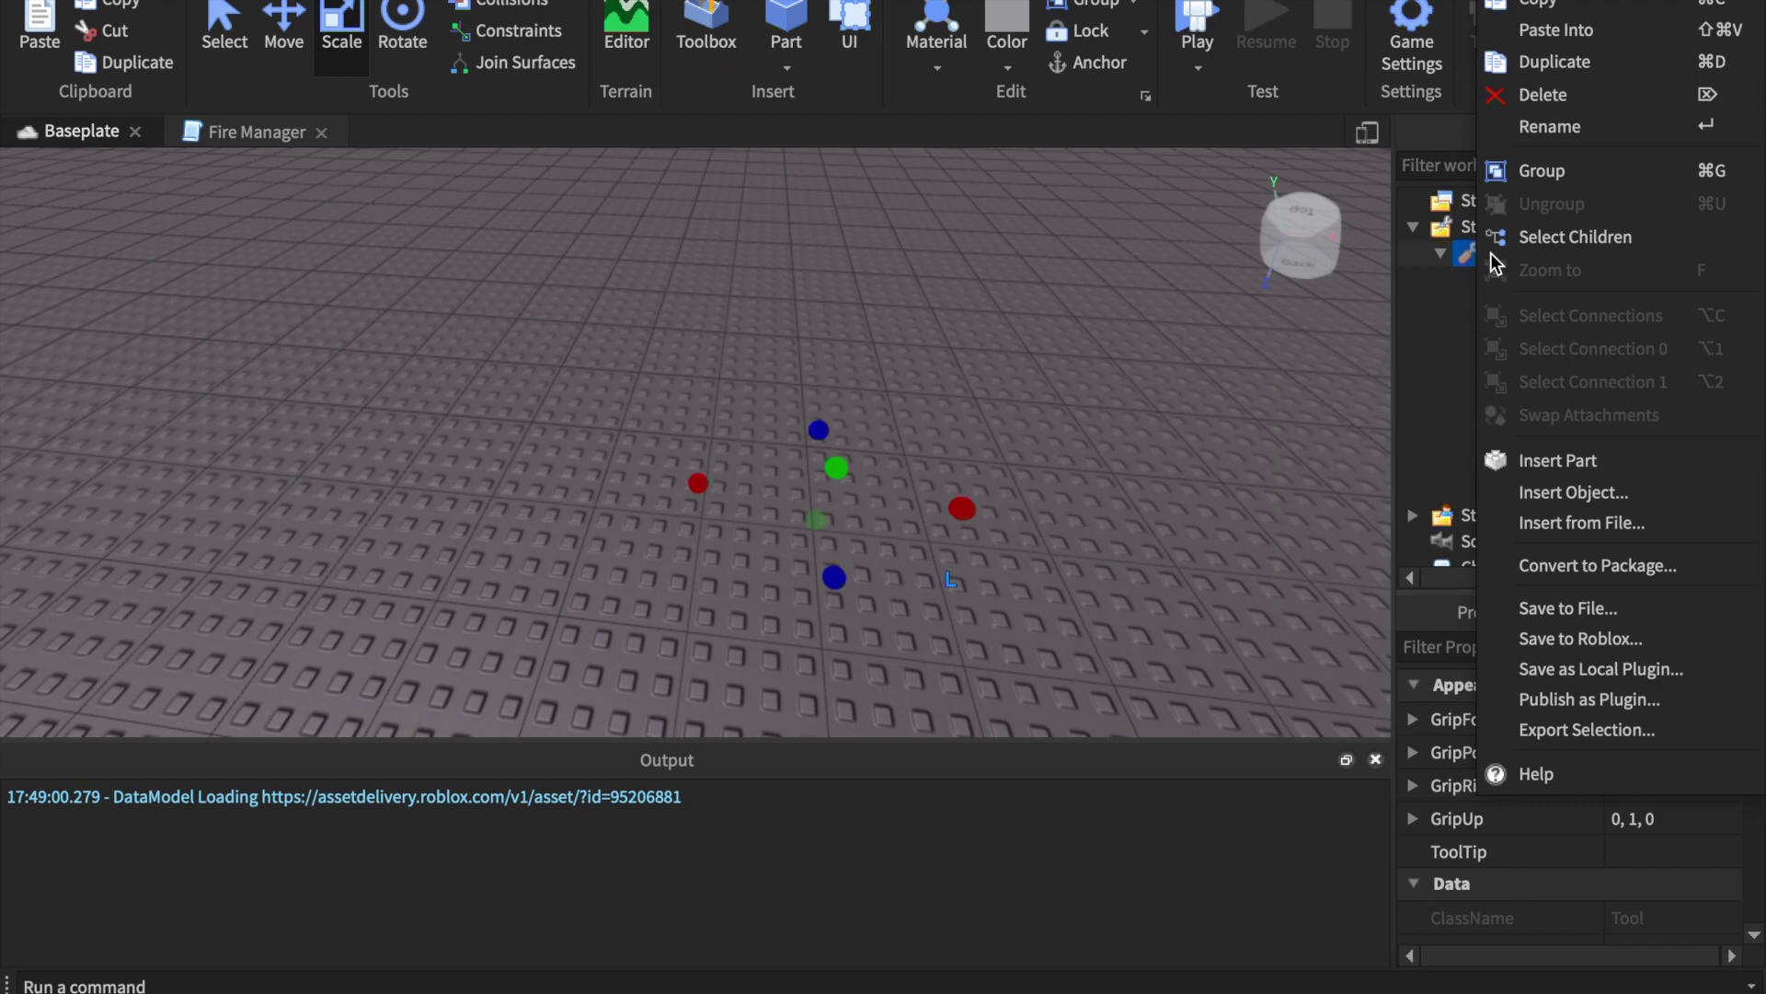
pyautogui.click(1569, 495)
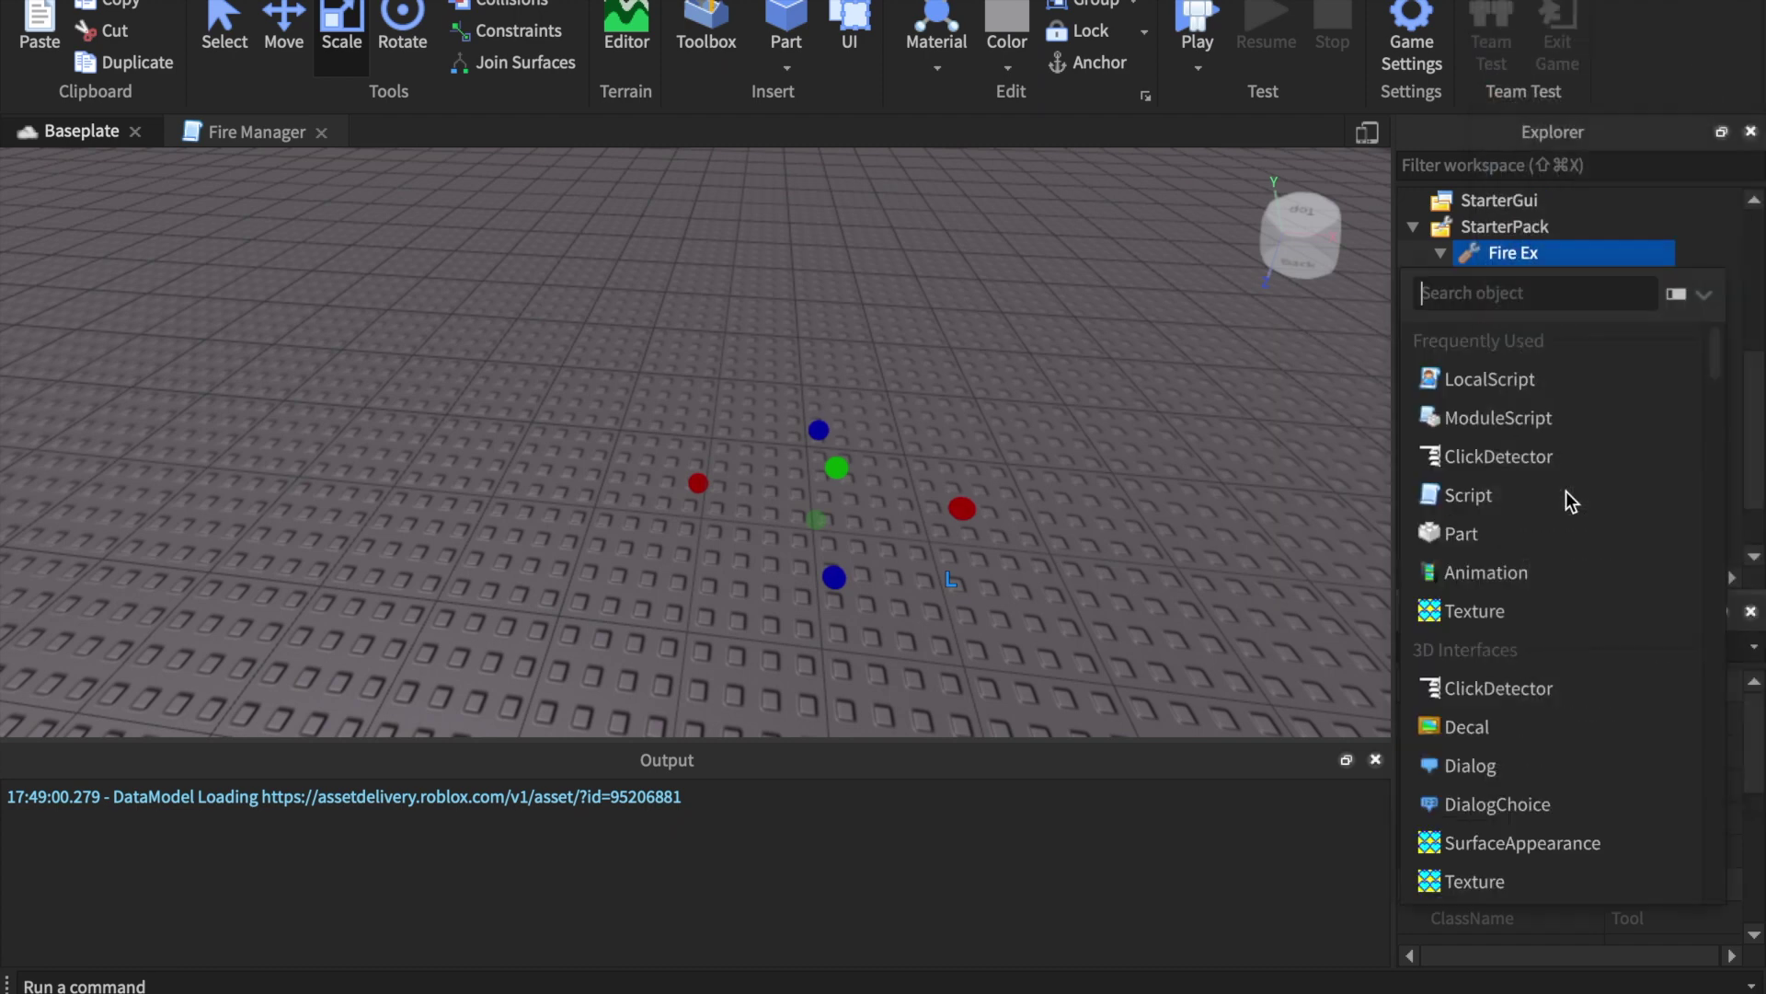
pyautogui.write('rem')
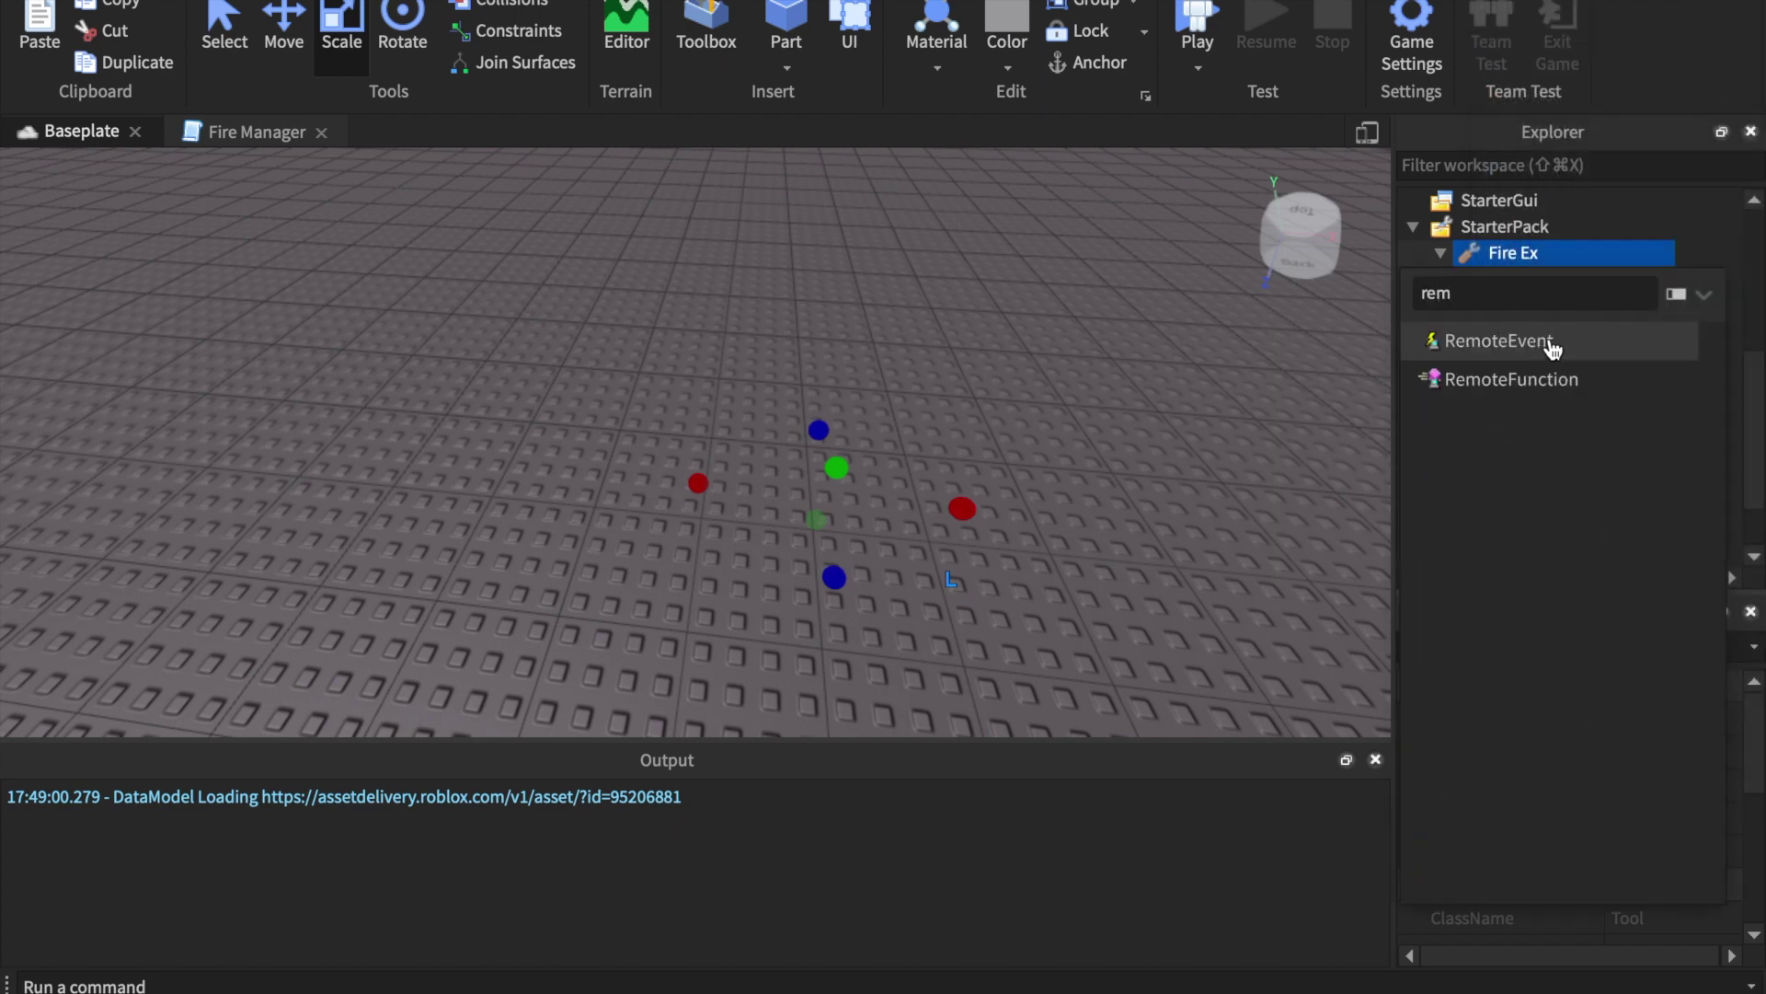
pyautogui.click(1558, 342)
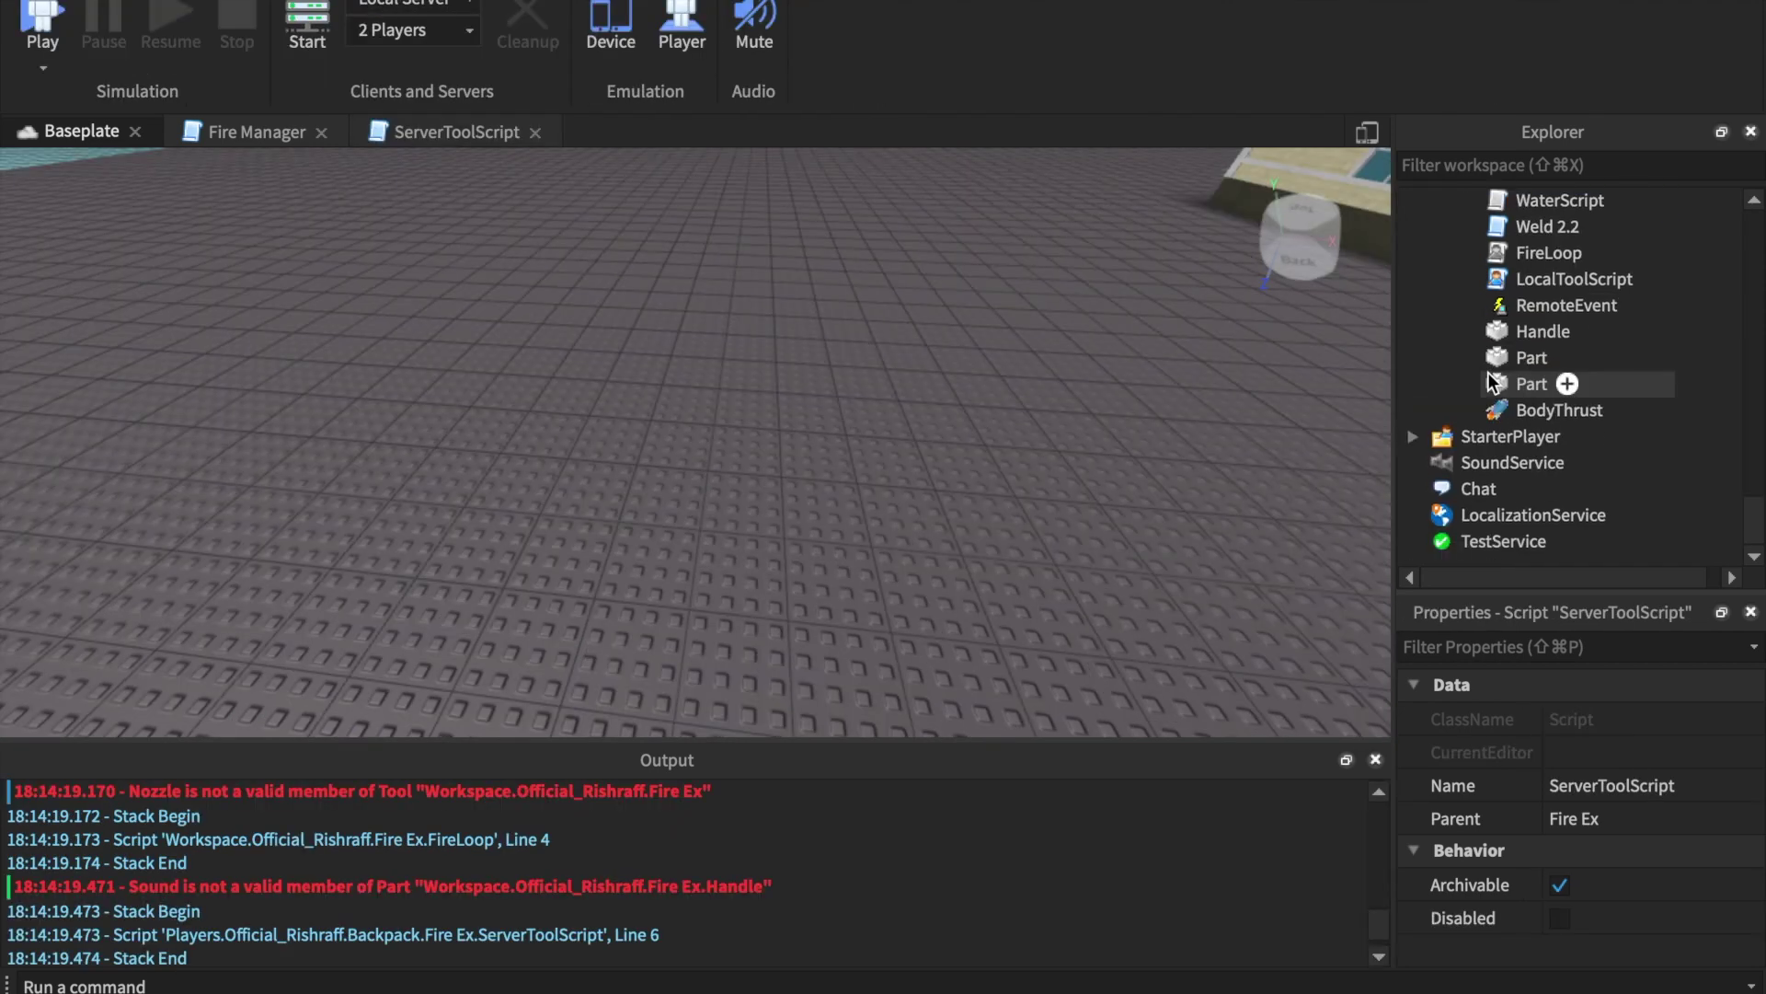
pyautogui.click(1510, 377)
# Paste the copied Sounds, Foam and Water into the Nozzle part
pyautogui.scroll(2, 1510, 372)
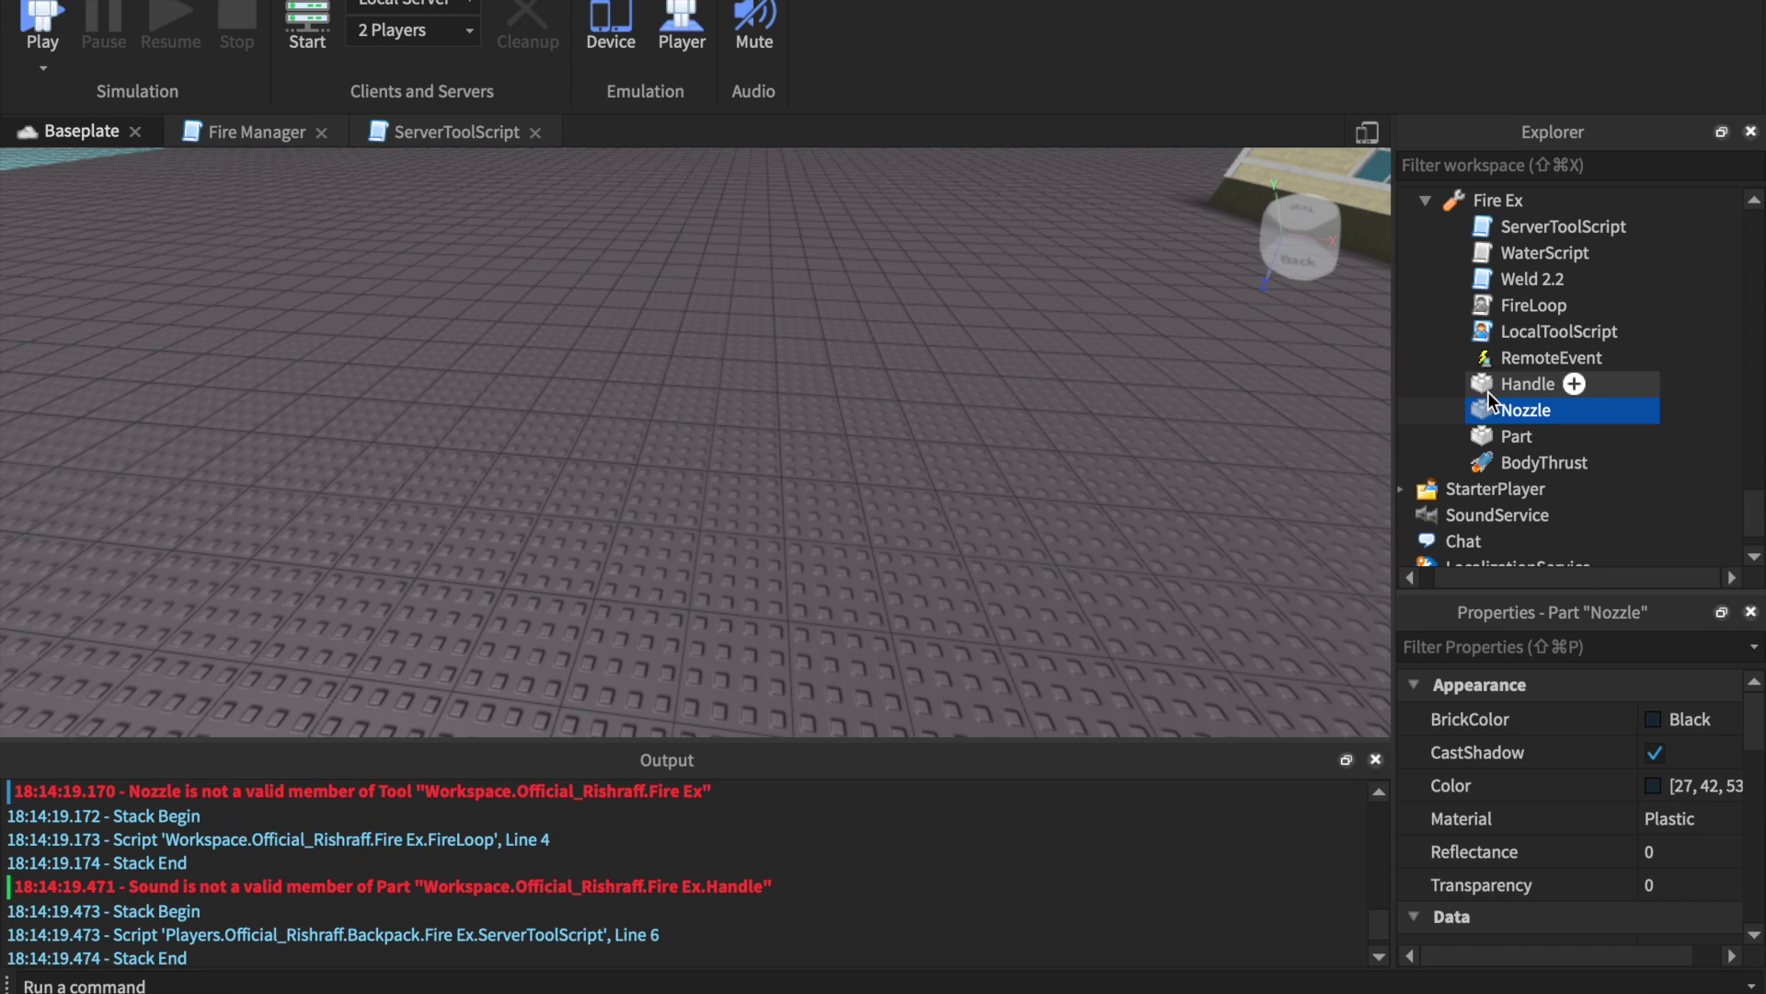
pyautogui.rightClick(1487, 395)
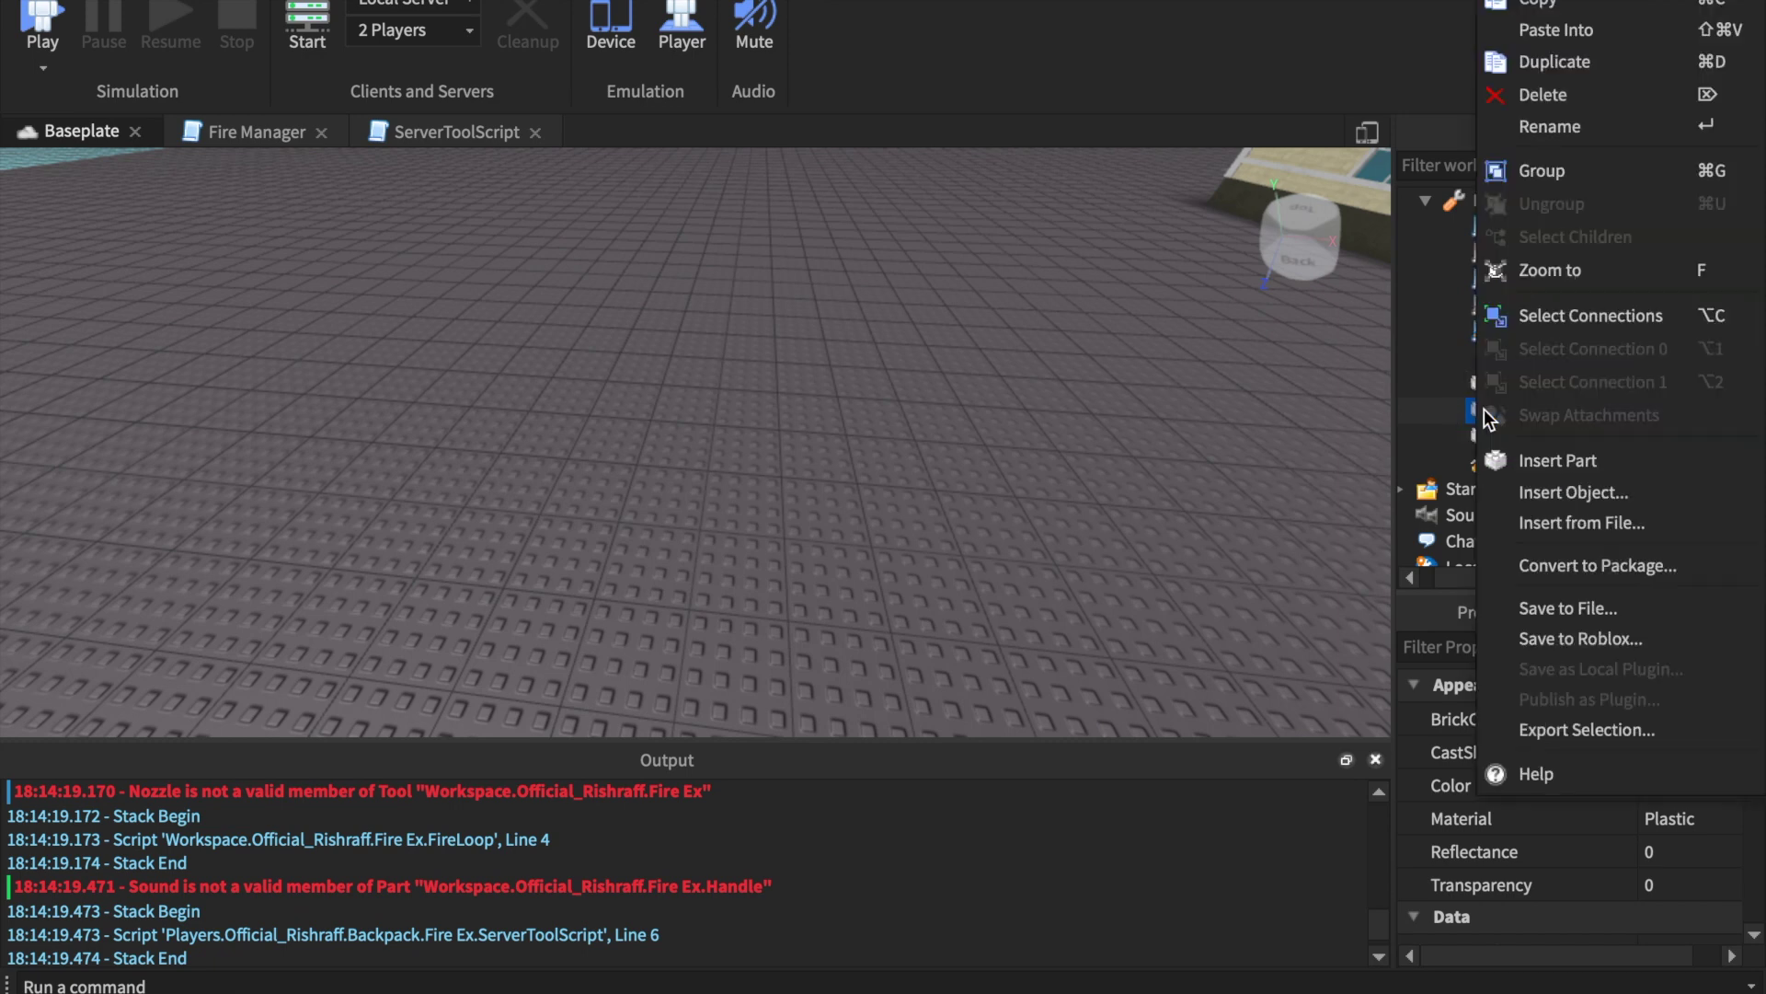
pyautogui.click(1565, 31)
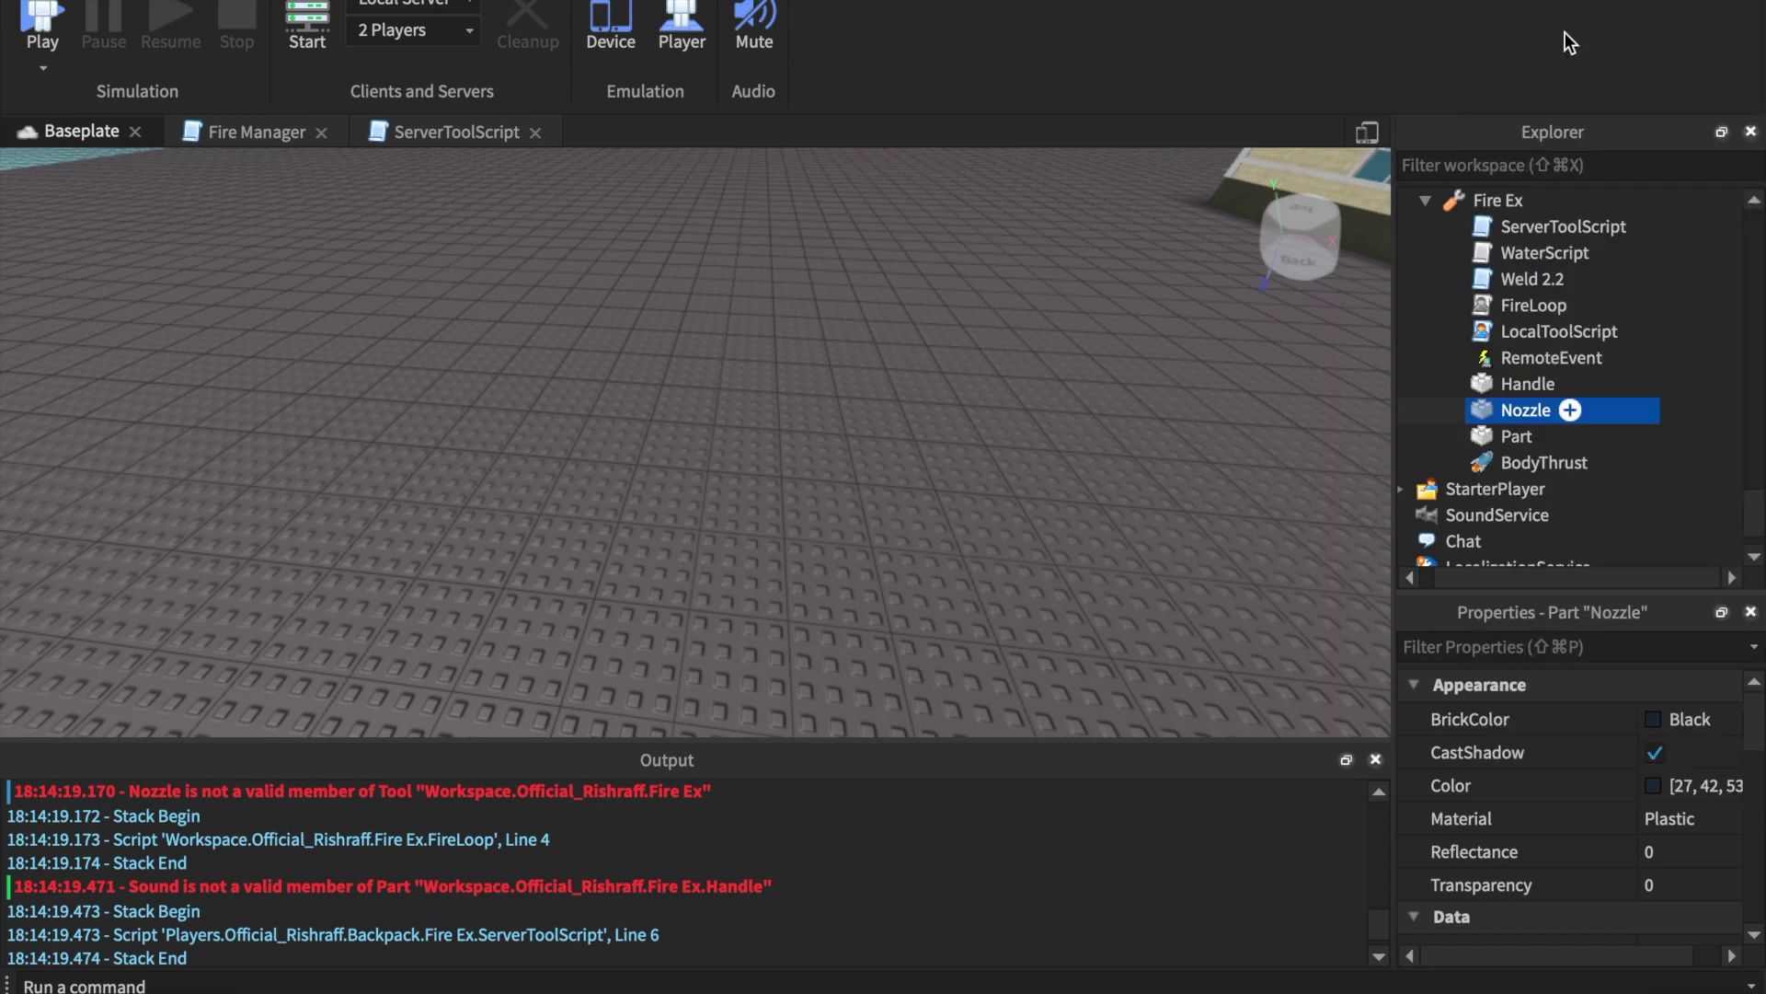
# Move one Sound from Nozzle into Handle and the other under Part
pyautogui.click(1514, 407)
pyautogui.scroll(-1, 1514, 407)
pyautogui.moveTo(1527, 383)
pyautogui.mouseDown()
pyautogui.moveTo(1509, 333)
pyautogui.moveTo(1486, 387)
pyautogui.mouseUp()
pyautogui.scroll(-3, 1564, 322)
pyautogui.scroll(-1, 1535, 293)
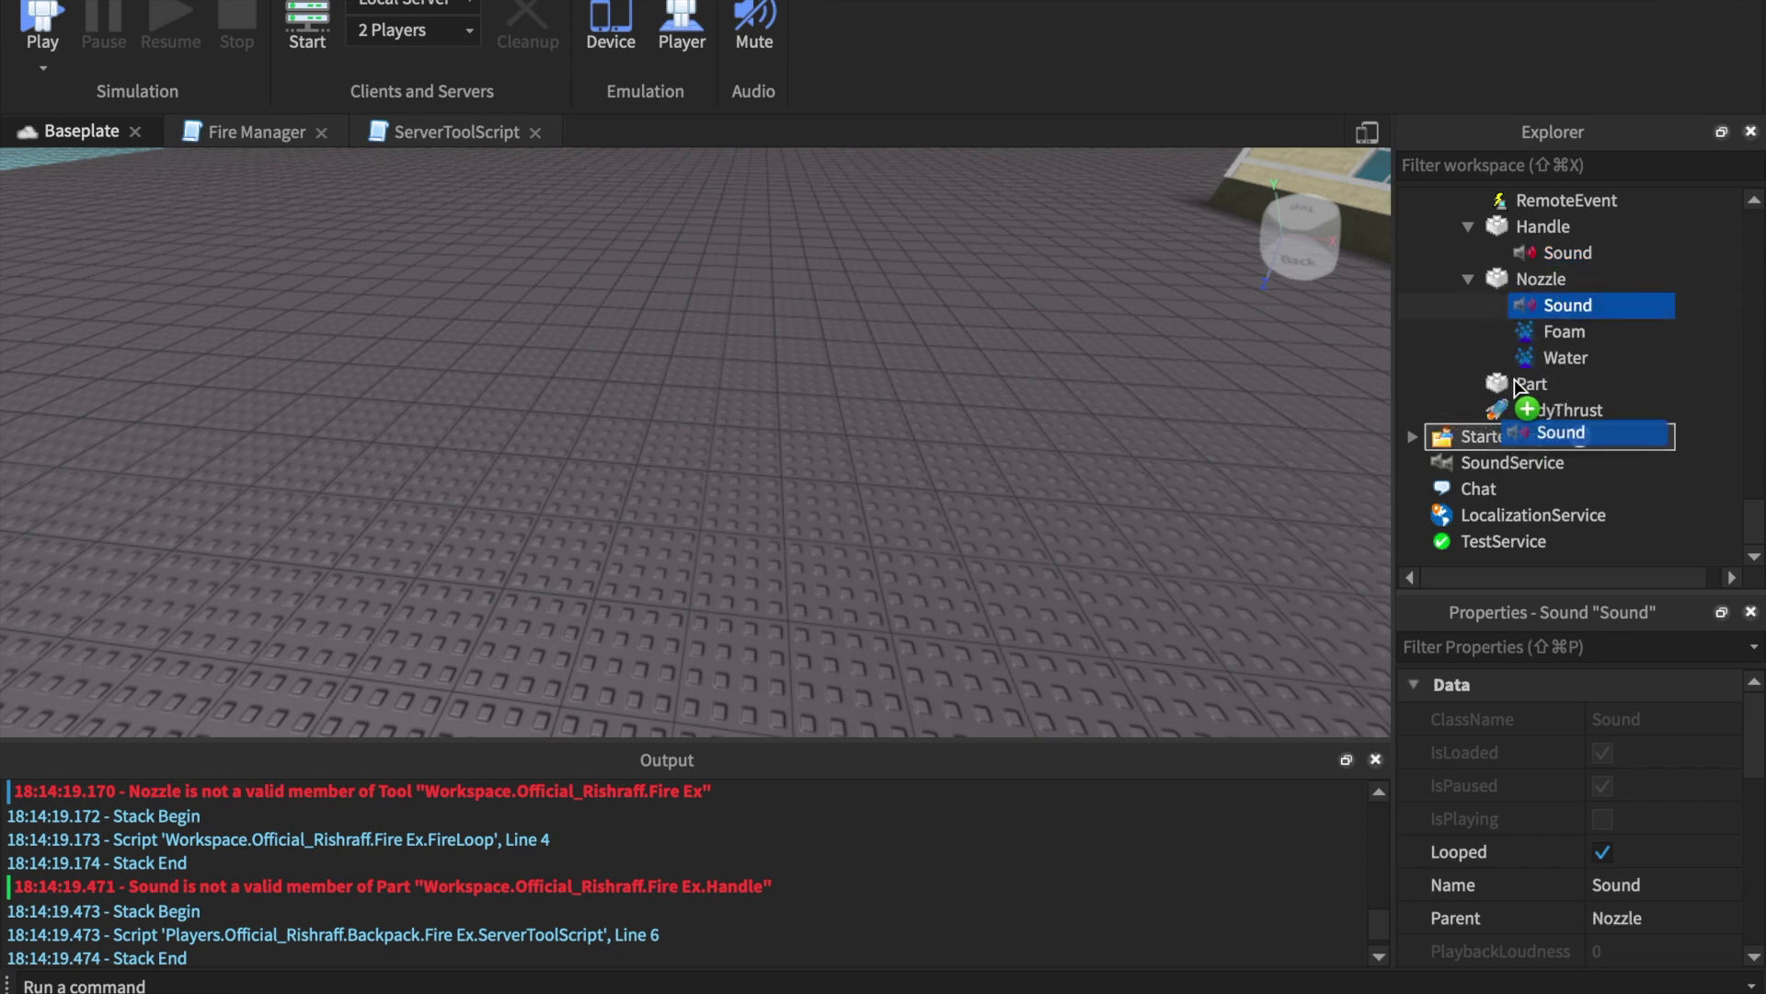
pyautogui.moveTo(1518, 387); pyautogui.dragTo(1519, 391)
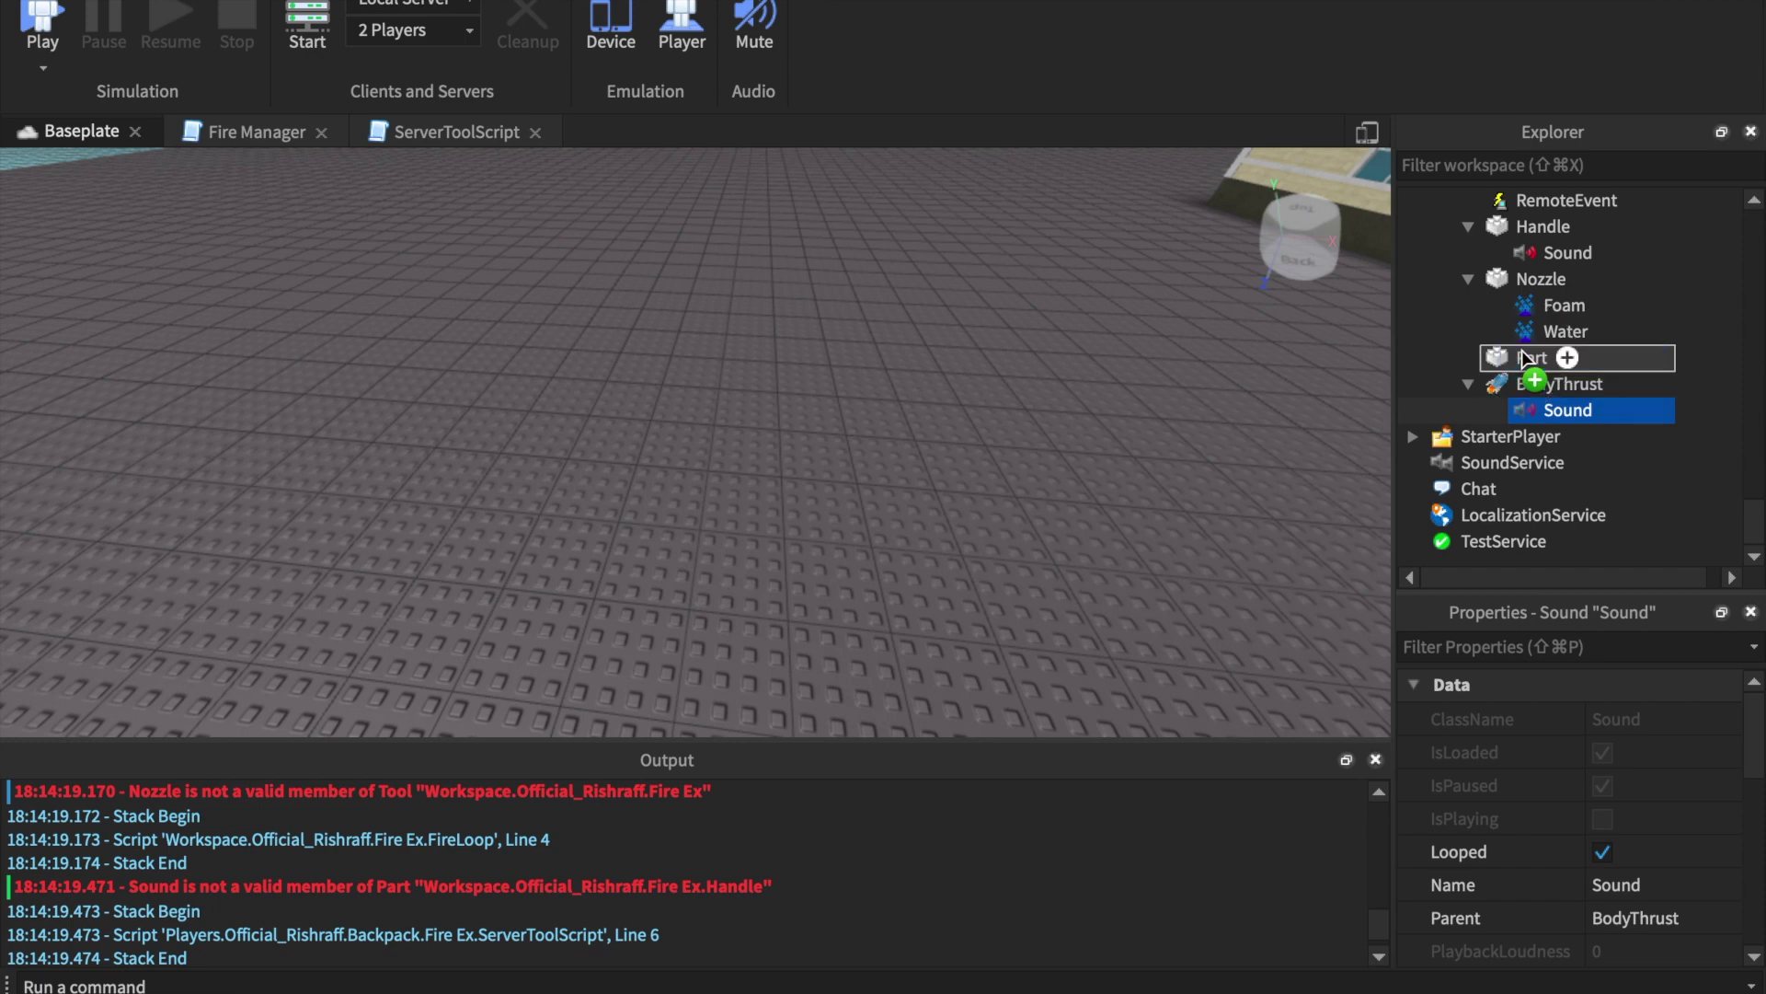
pyautogui.scroll(3, 1527, 360)
pyautogui.scroll(4, 1524, 359)
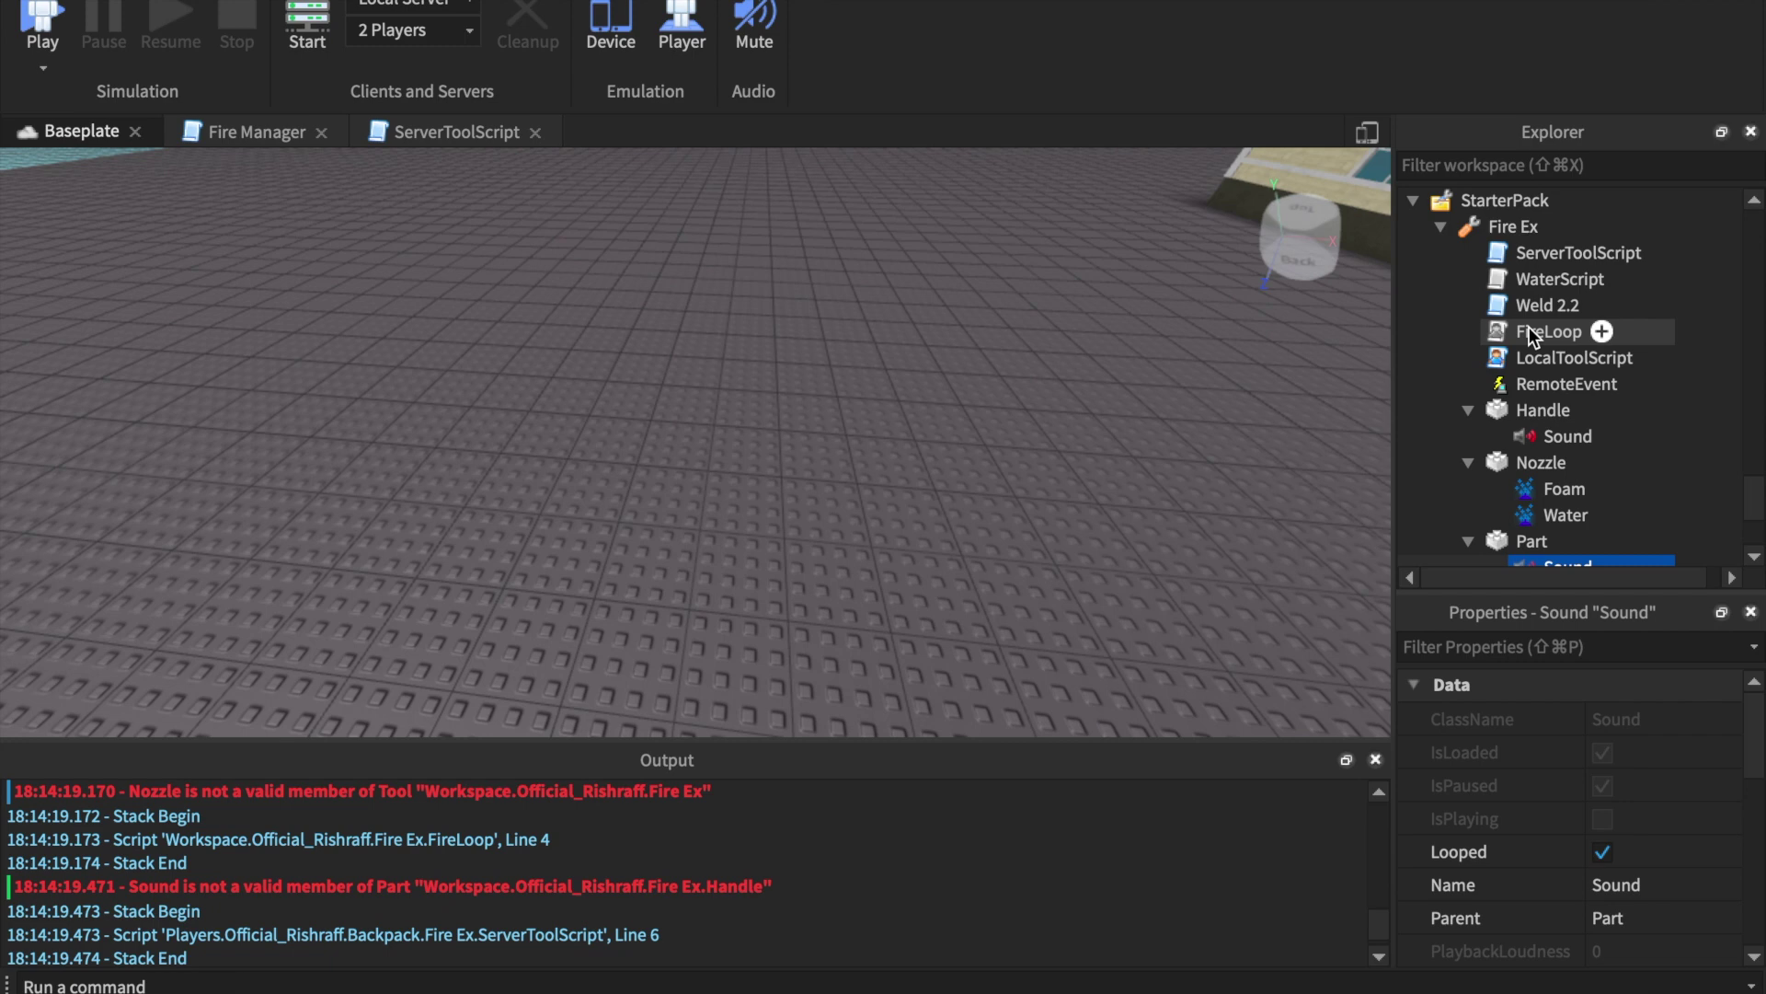
pyautogui.scroll(-2, 1529, 327)
pyautogui.hscroll(1, 1530, 328)
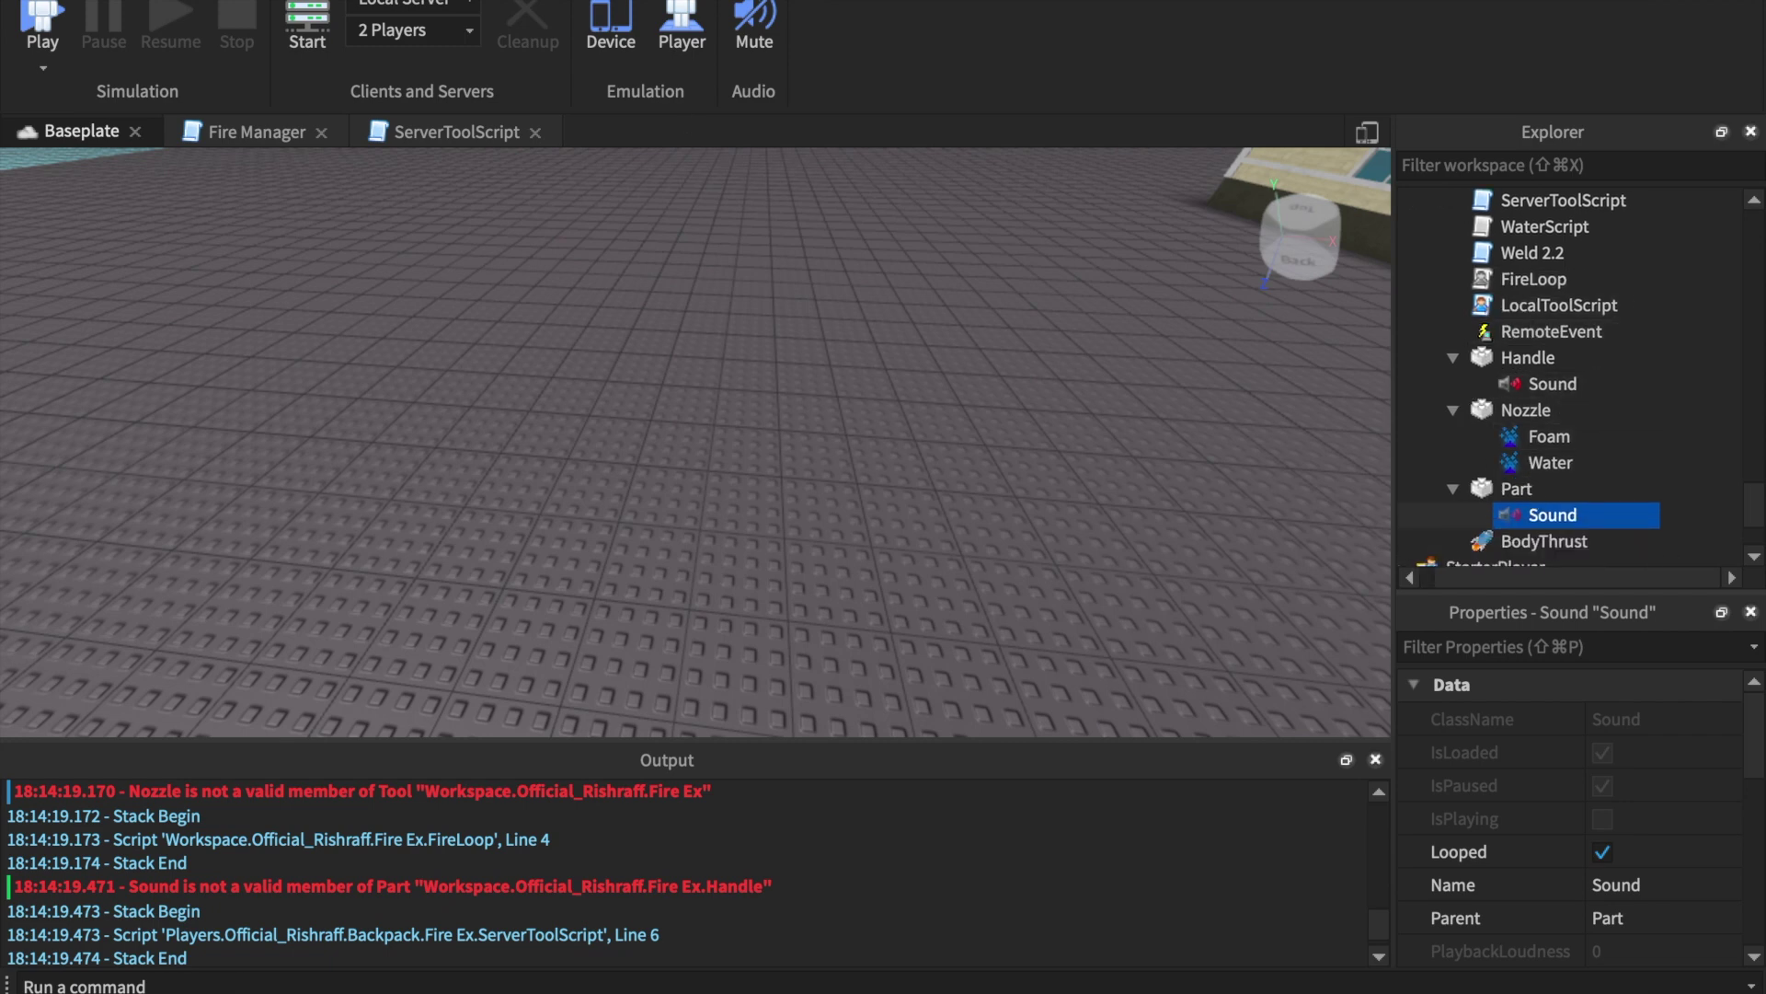
# Start a playtest and equip the Fire Ex tool with key 1
pyautogui.click(48, 21)
pyautogui.press('1')
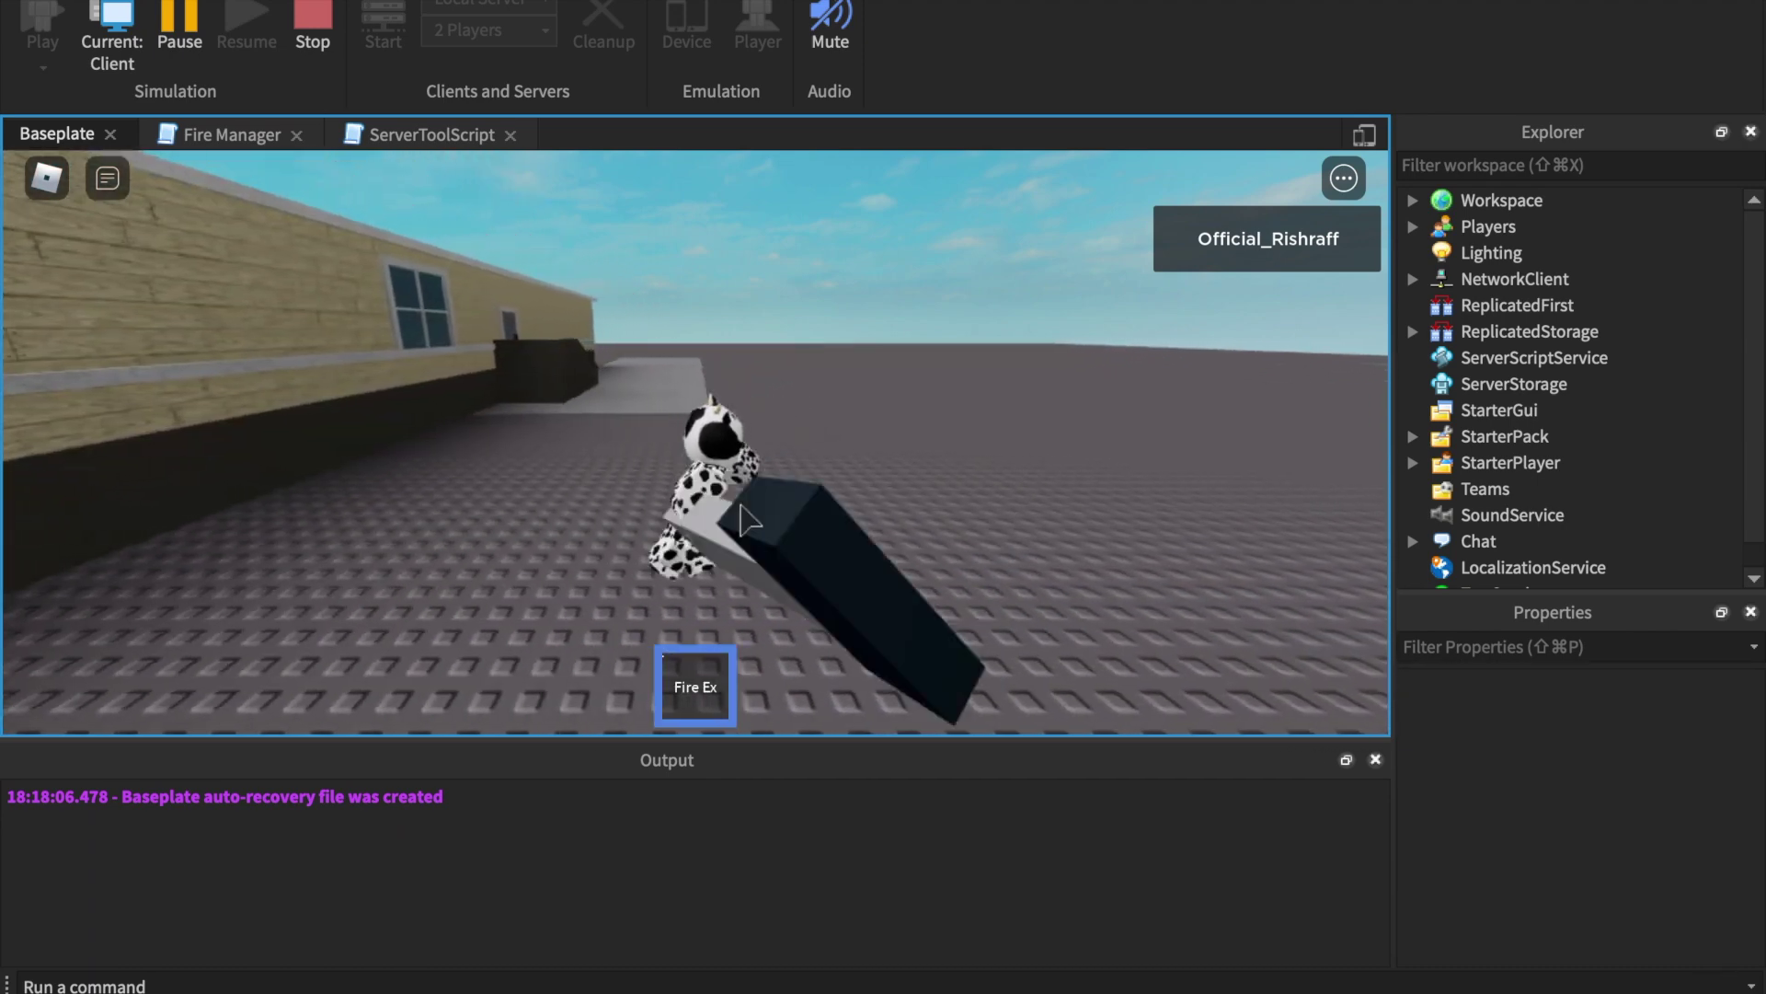
pyautogui.scroll(-3, 712, 516)
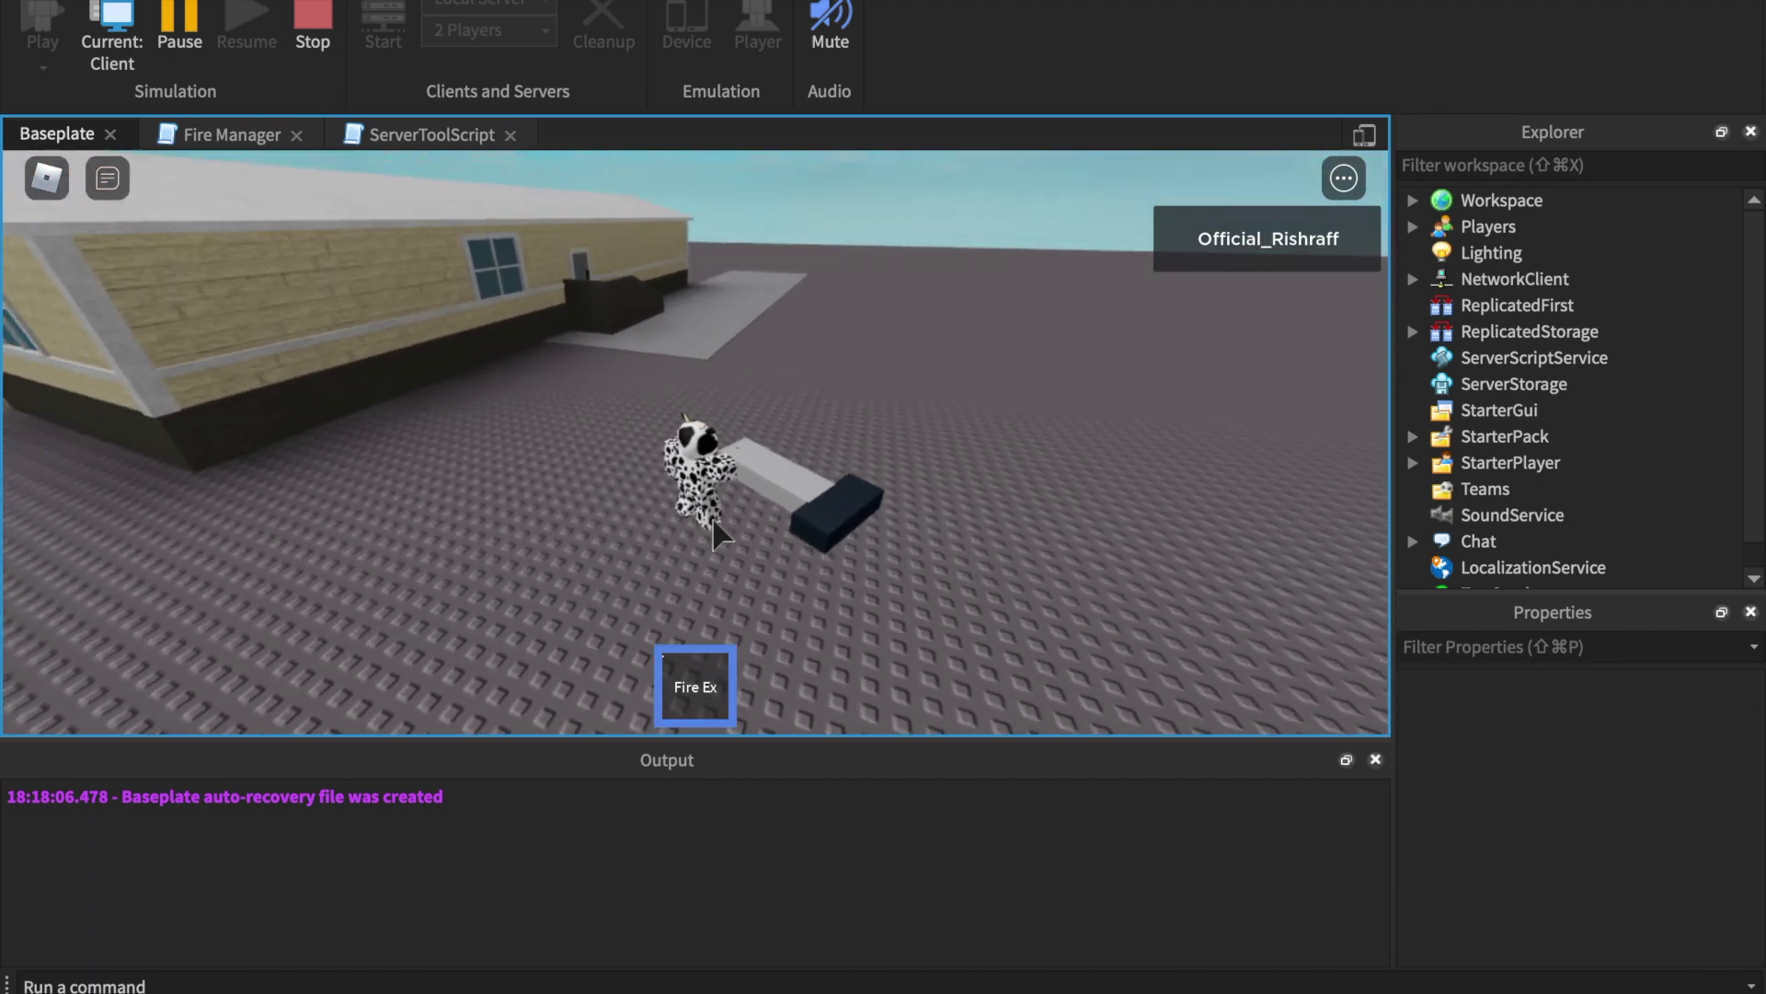
# Walk up to the burning Mobile Home 1 and spray water at it
pyautogui.moveTo(712, 516); pyautogui.dragTo(837, 425, button='right')
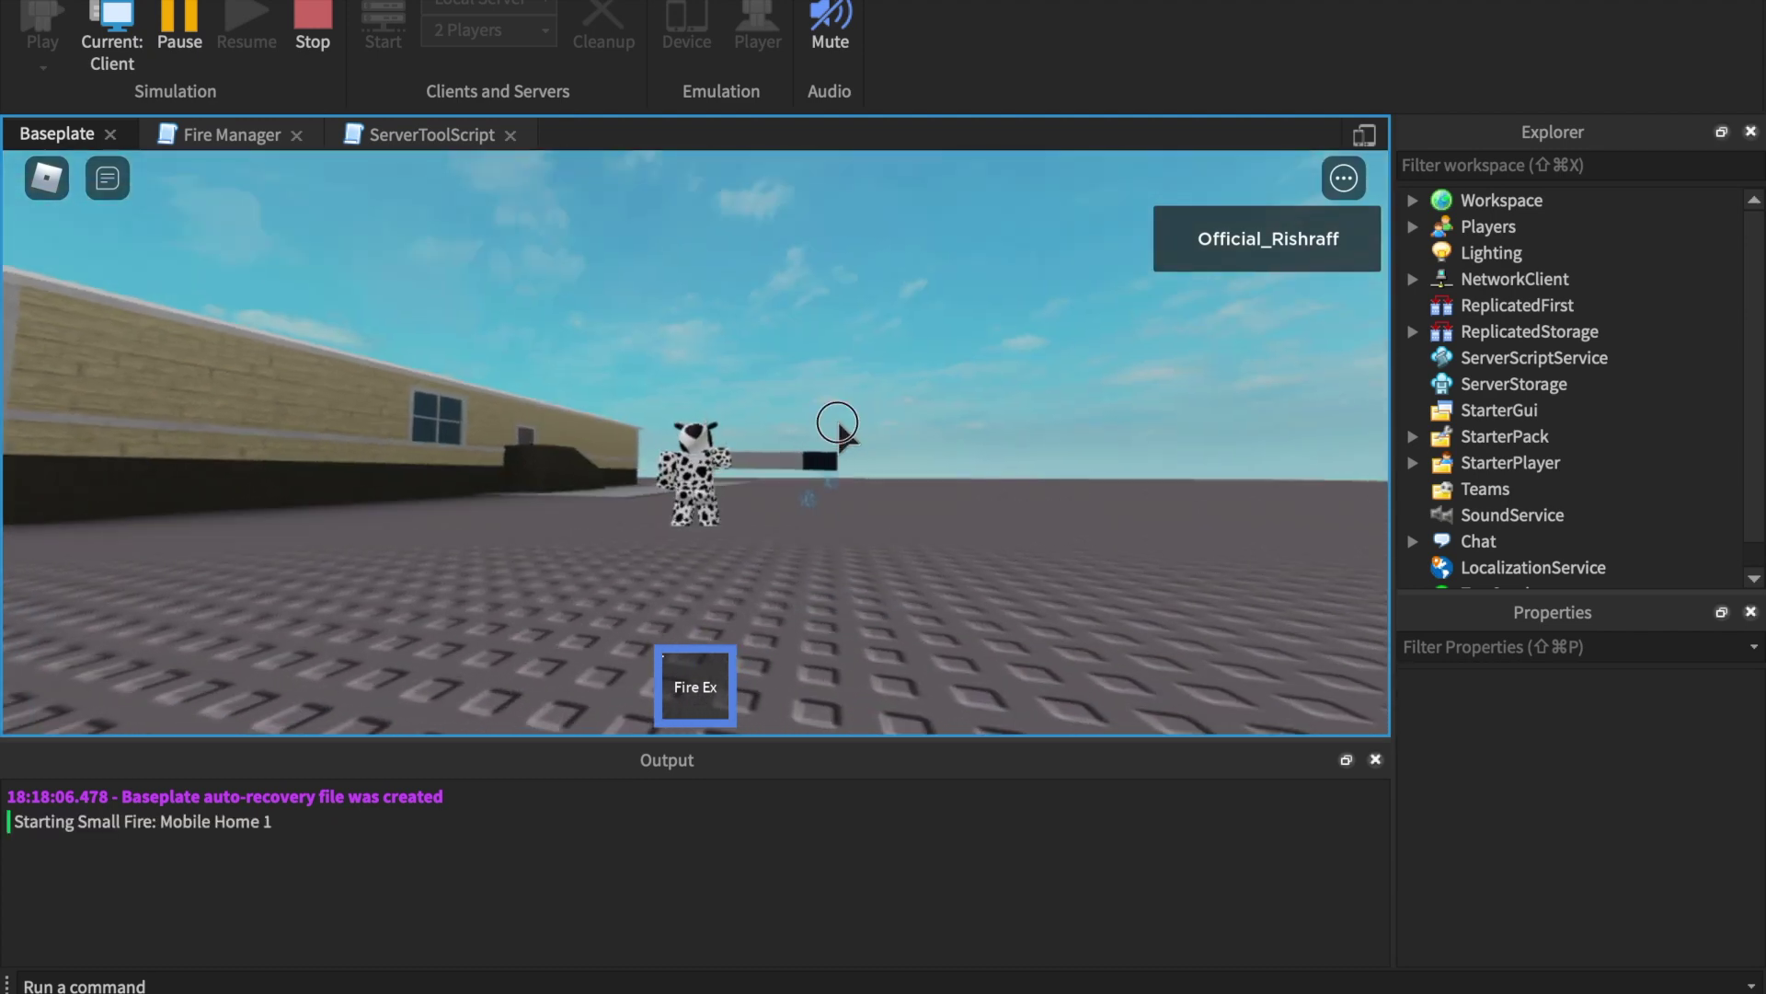
pyautogui.moveTo(837, 425); pyautogui.dragTo(840, 429, button='right')
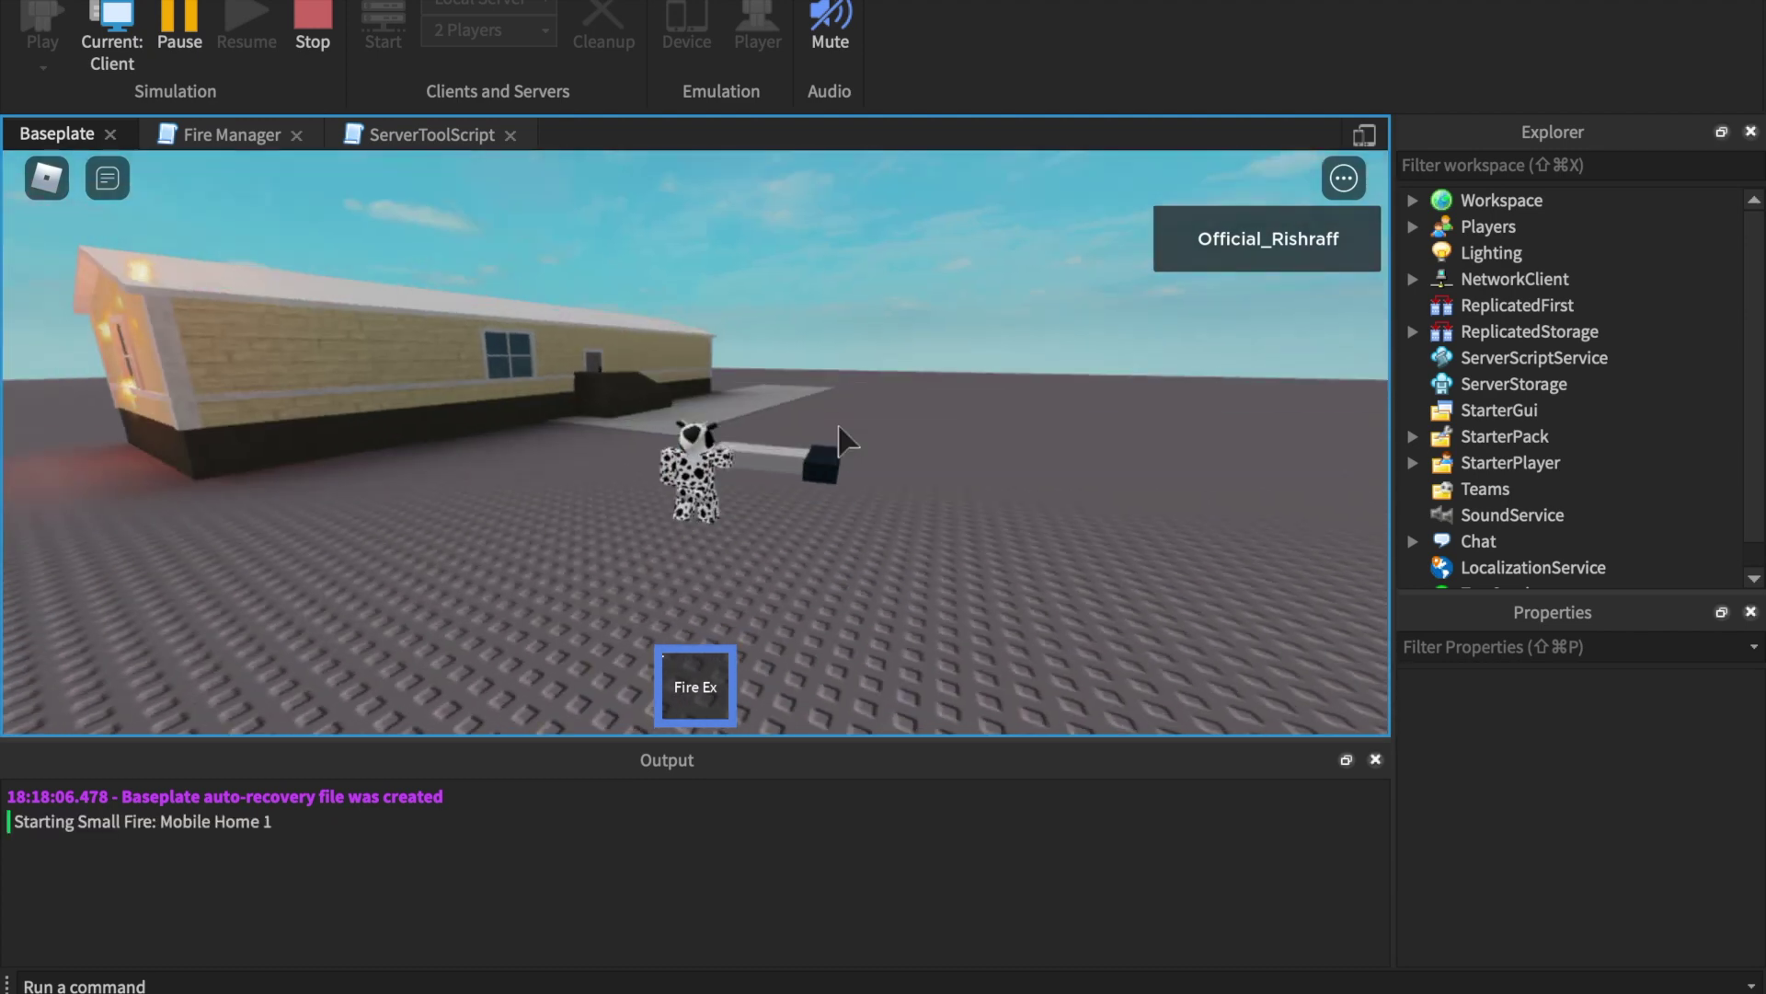
pyautogui.press('w')
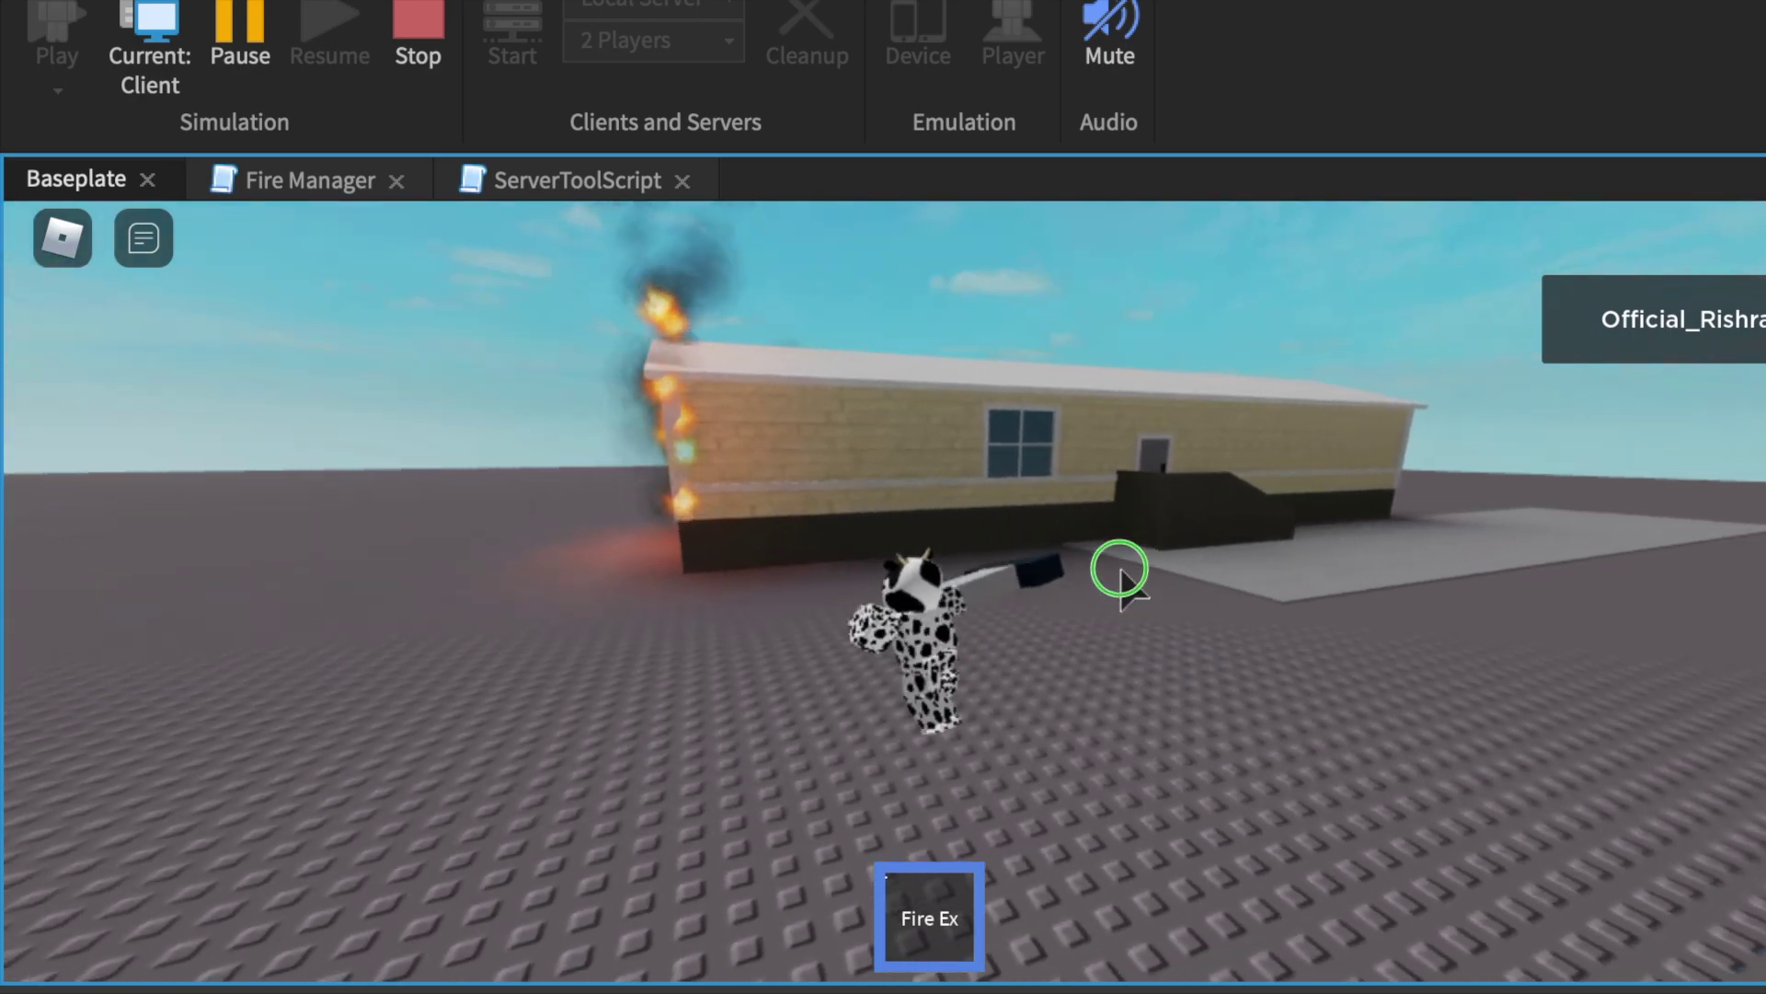
pyautogui.moveTo(1122, 575); pyautogui.dragTo(908, 456, button='right')
pyautogui.press('s')
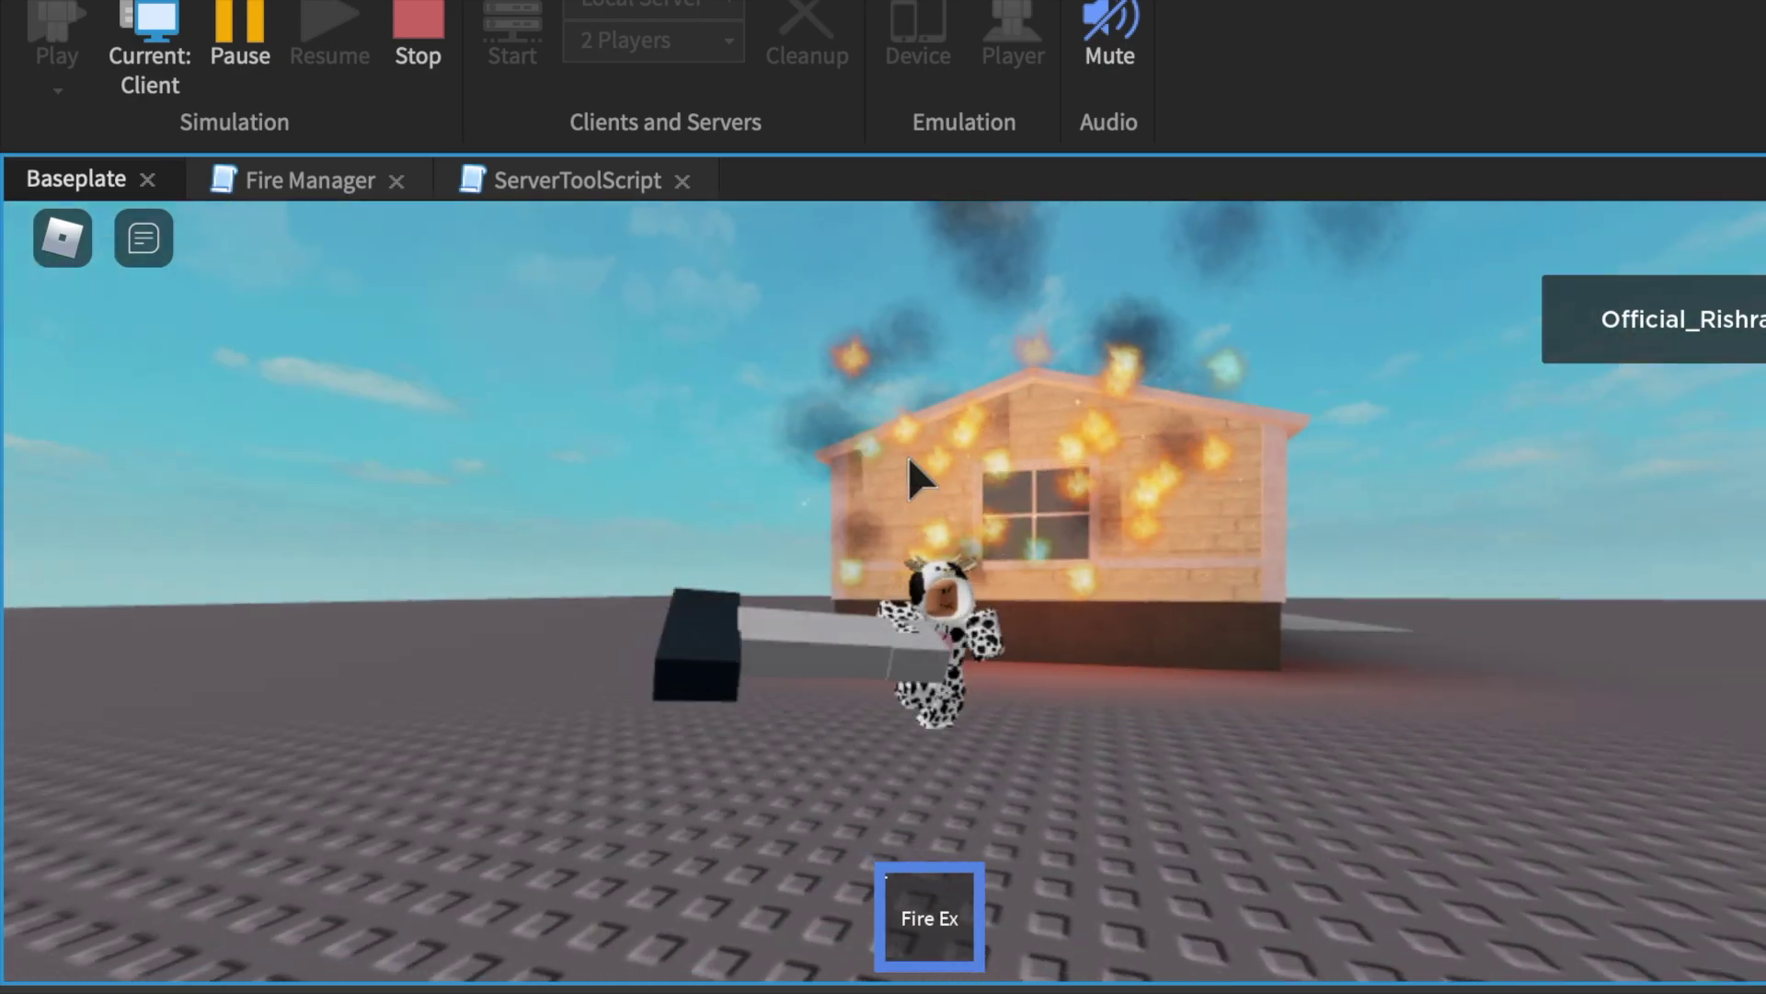
pyautogui.click(857, 613)
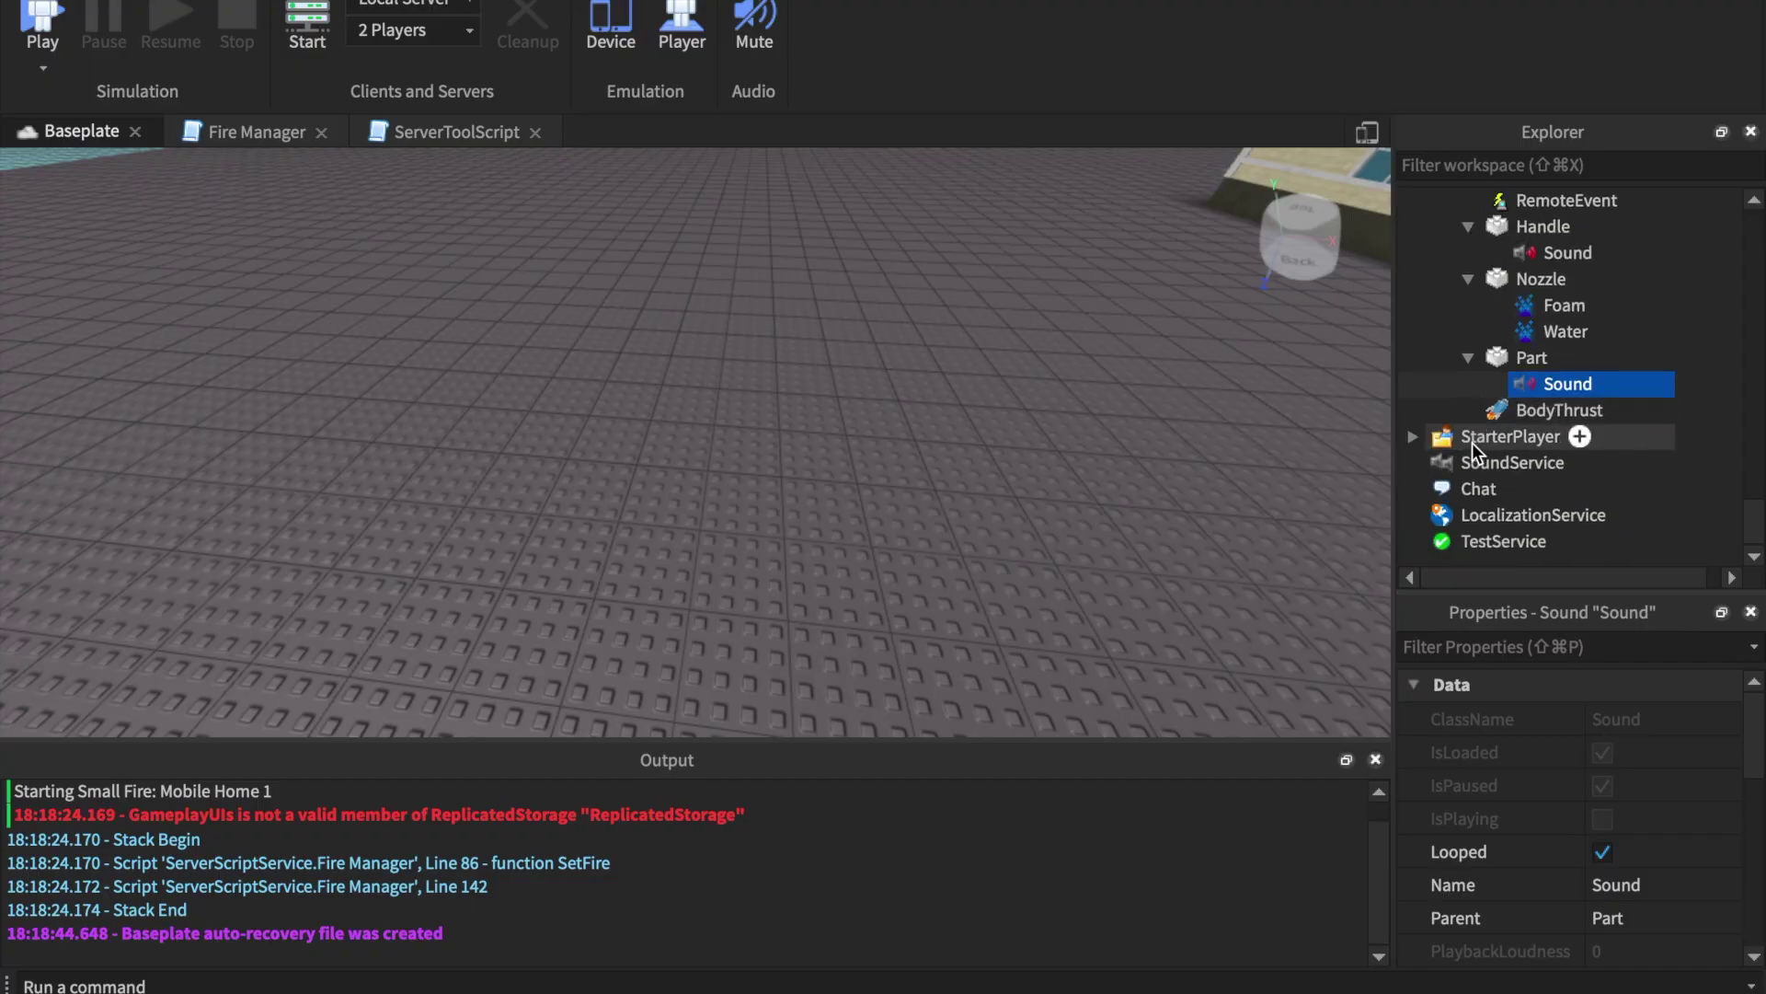
# Copy the Fire Ex tool from StarterPack and paste it into Workspace
pyautogui.scroll(3, 1481, 433)
pyautogui.click(1500, 279)
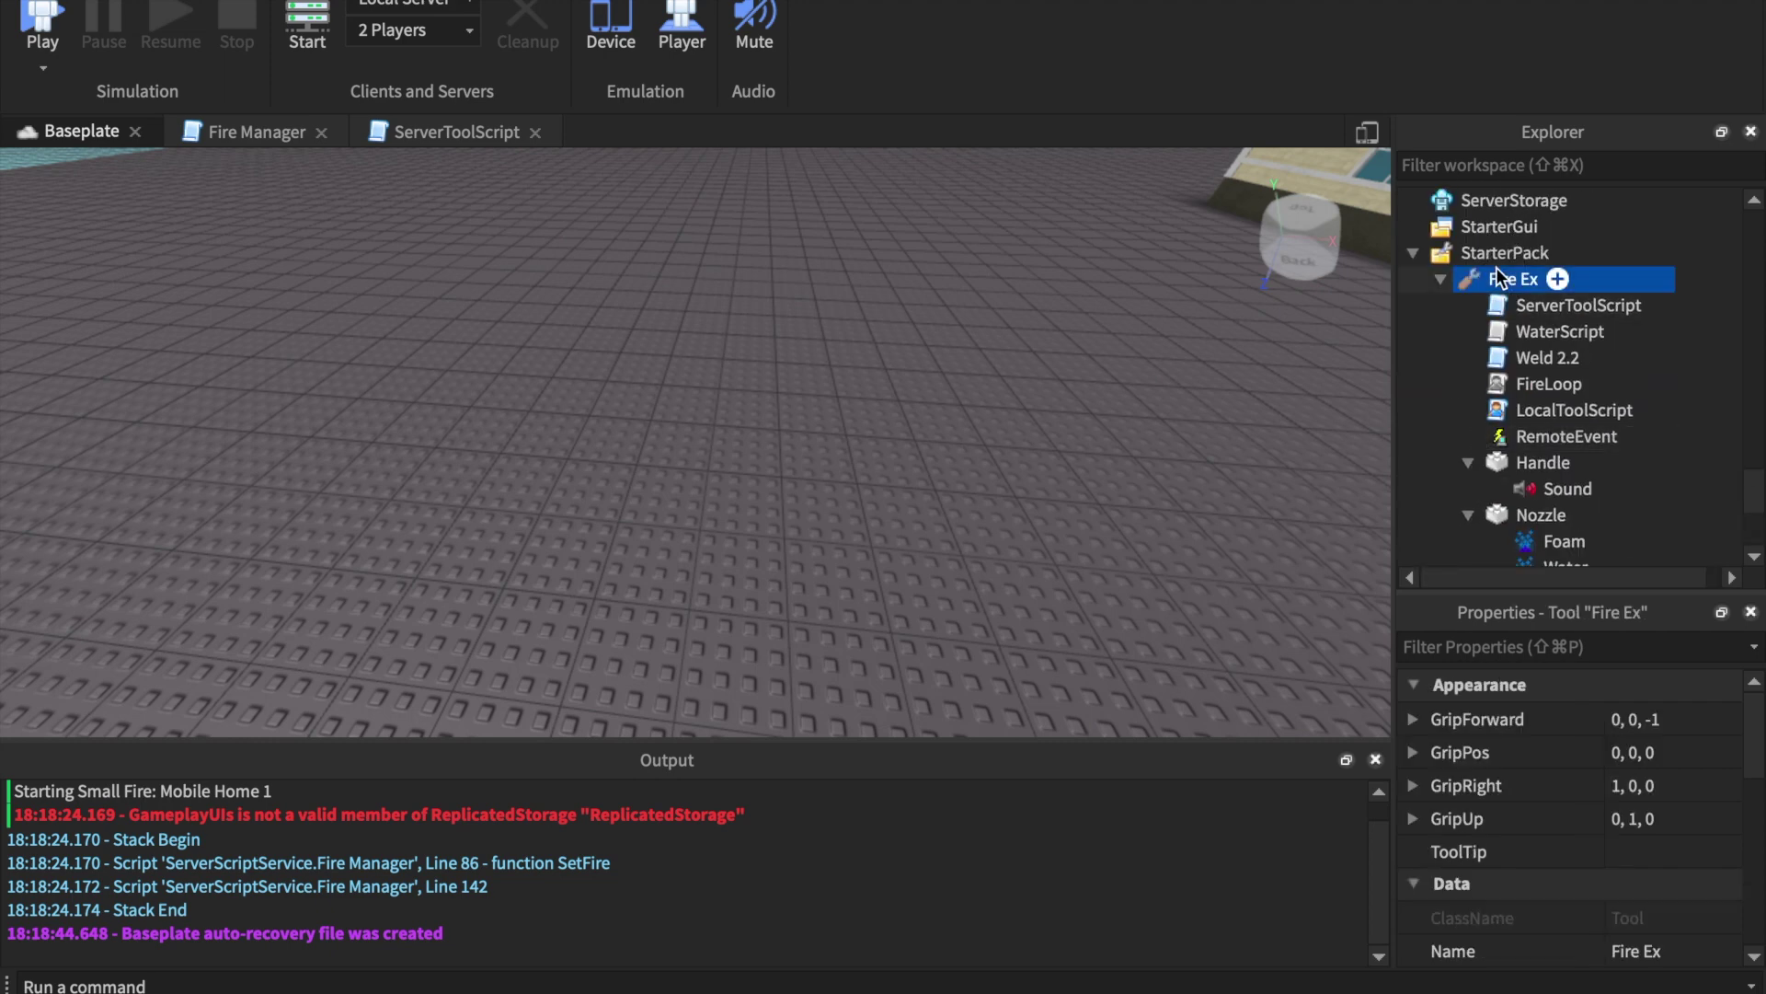
pyautogui.scroll(5, 1490, 276)
pyautogui.scroll(5, 1485, 230)
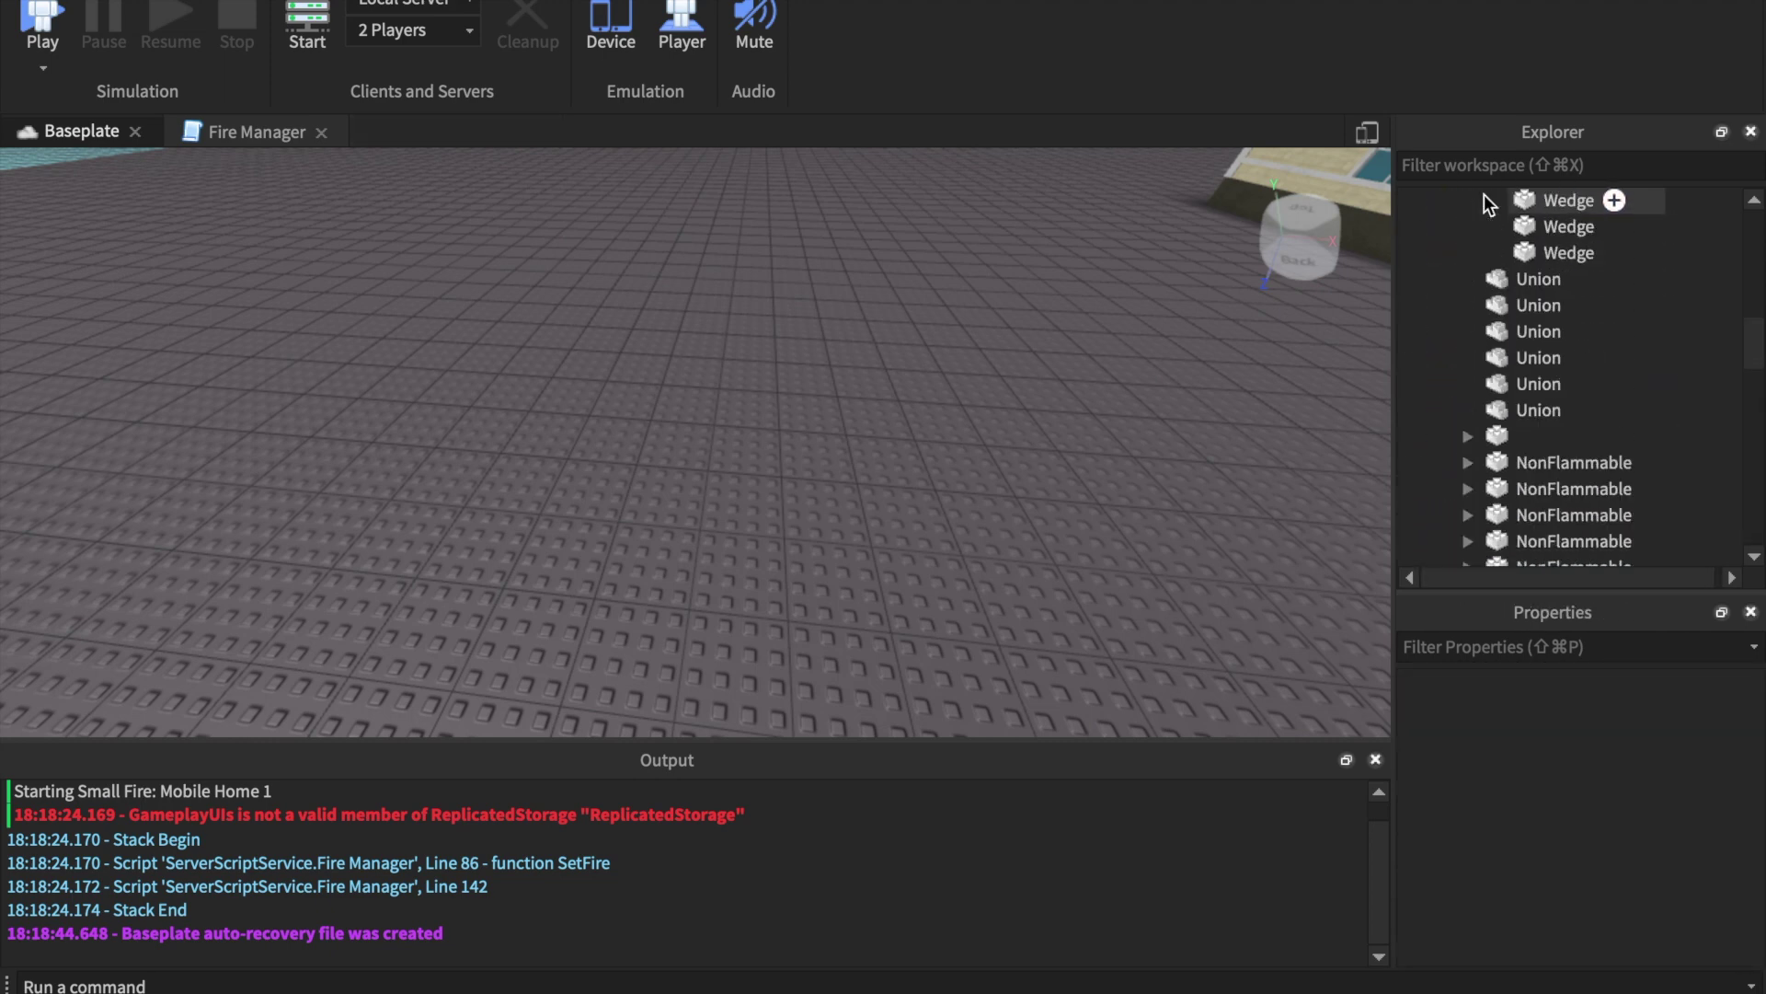
pyautogui.scroll(5, 1449, 267)
pyautogui.click(1441, 276)
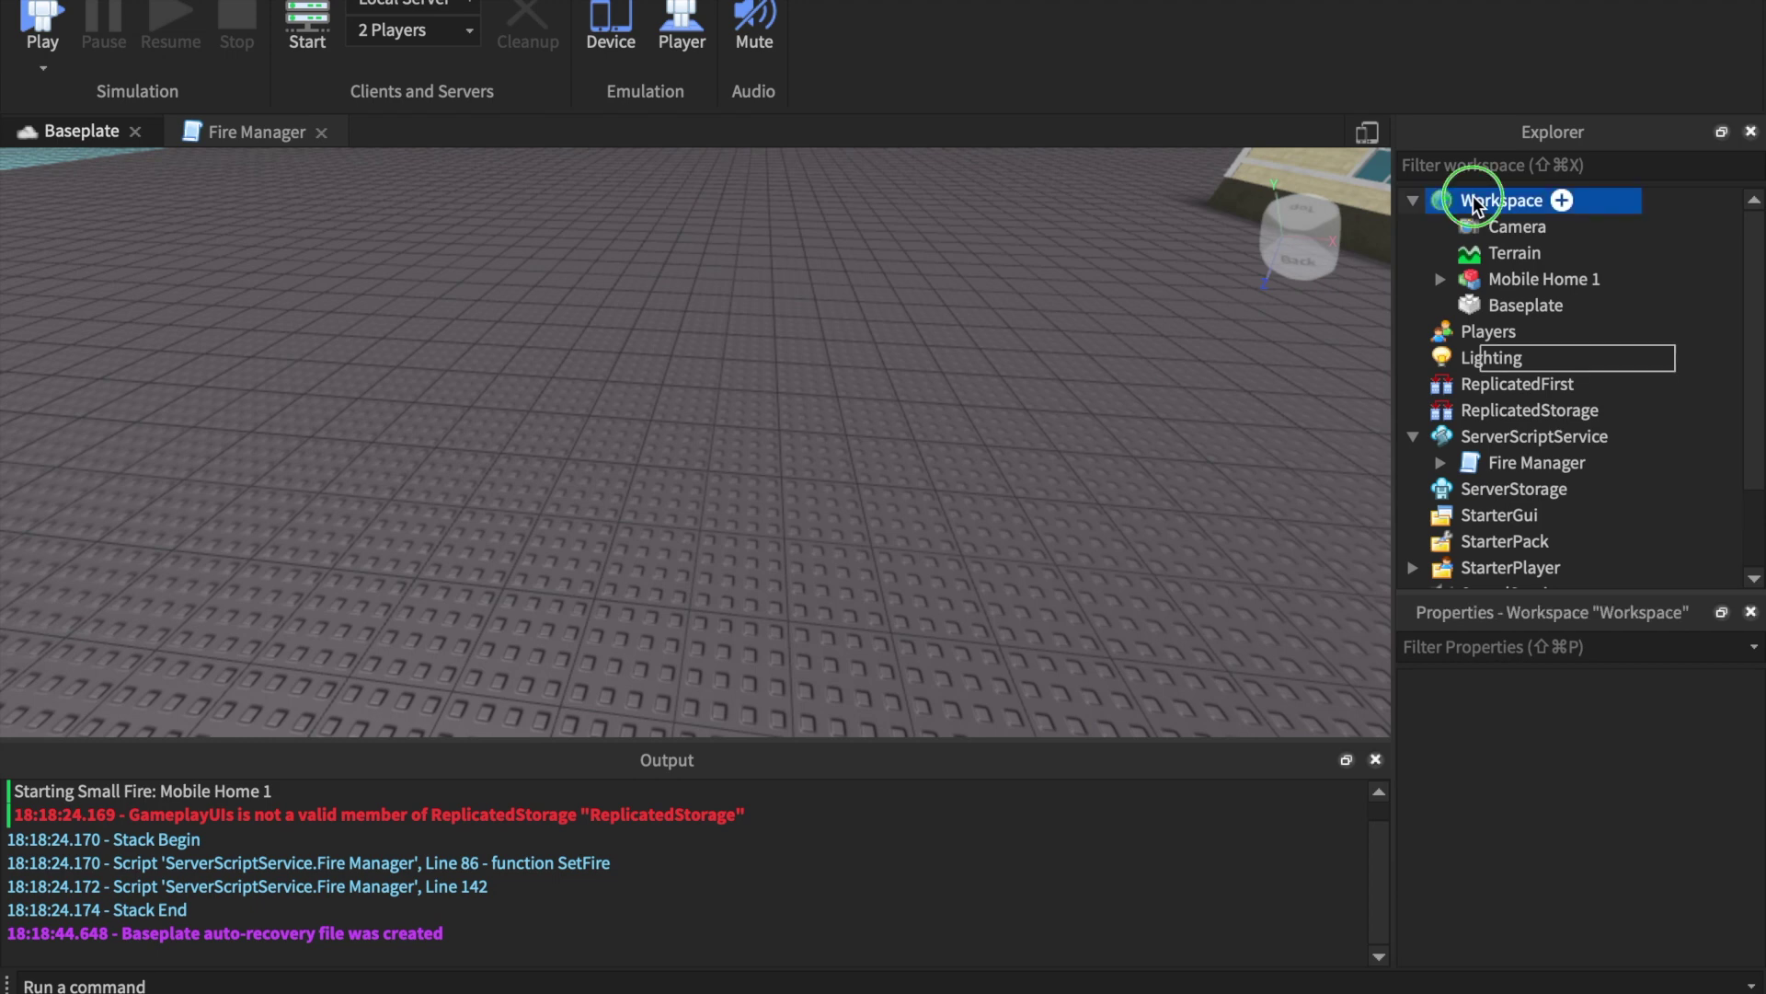
pyautogui.rightClick(1473, 202)
pyautogui.click(1518, 283)
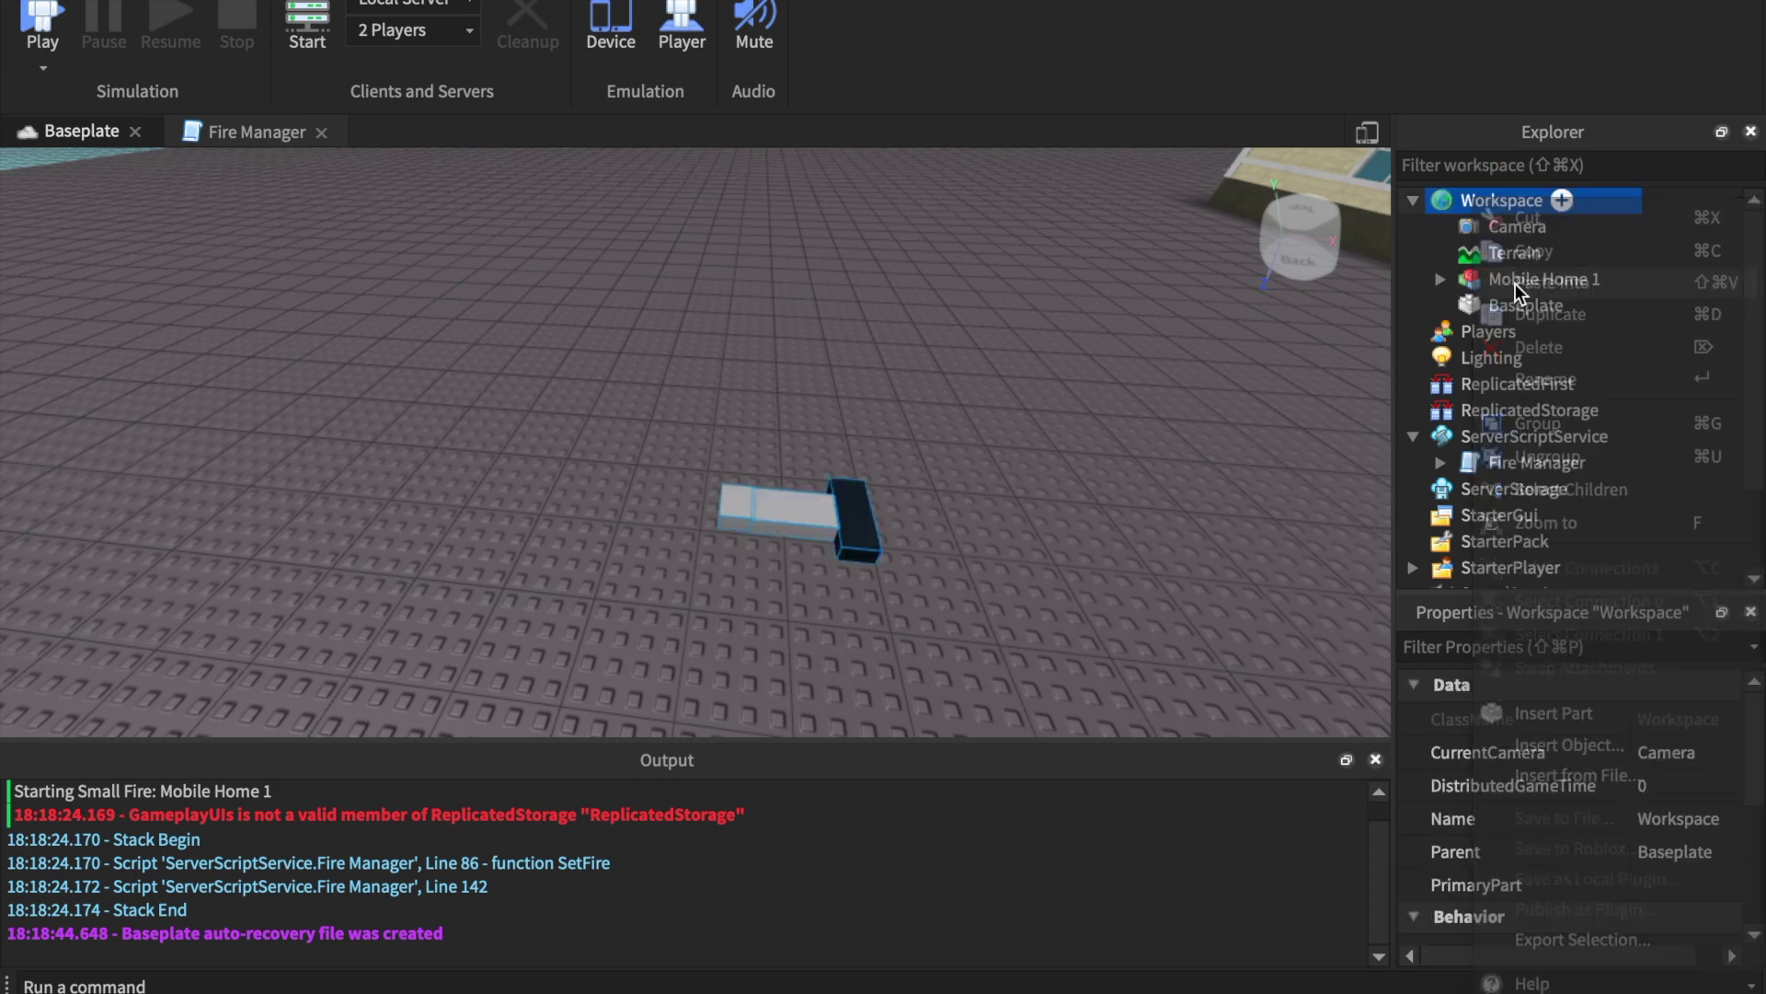
# Select the pasted Fire Ex in the scene, expand it and select its Nozzle part
pyautogui.click(930, 528)
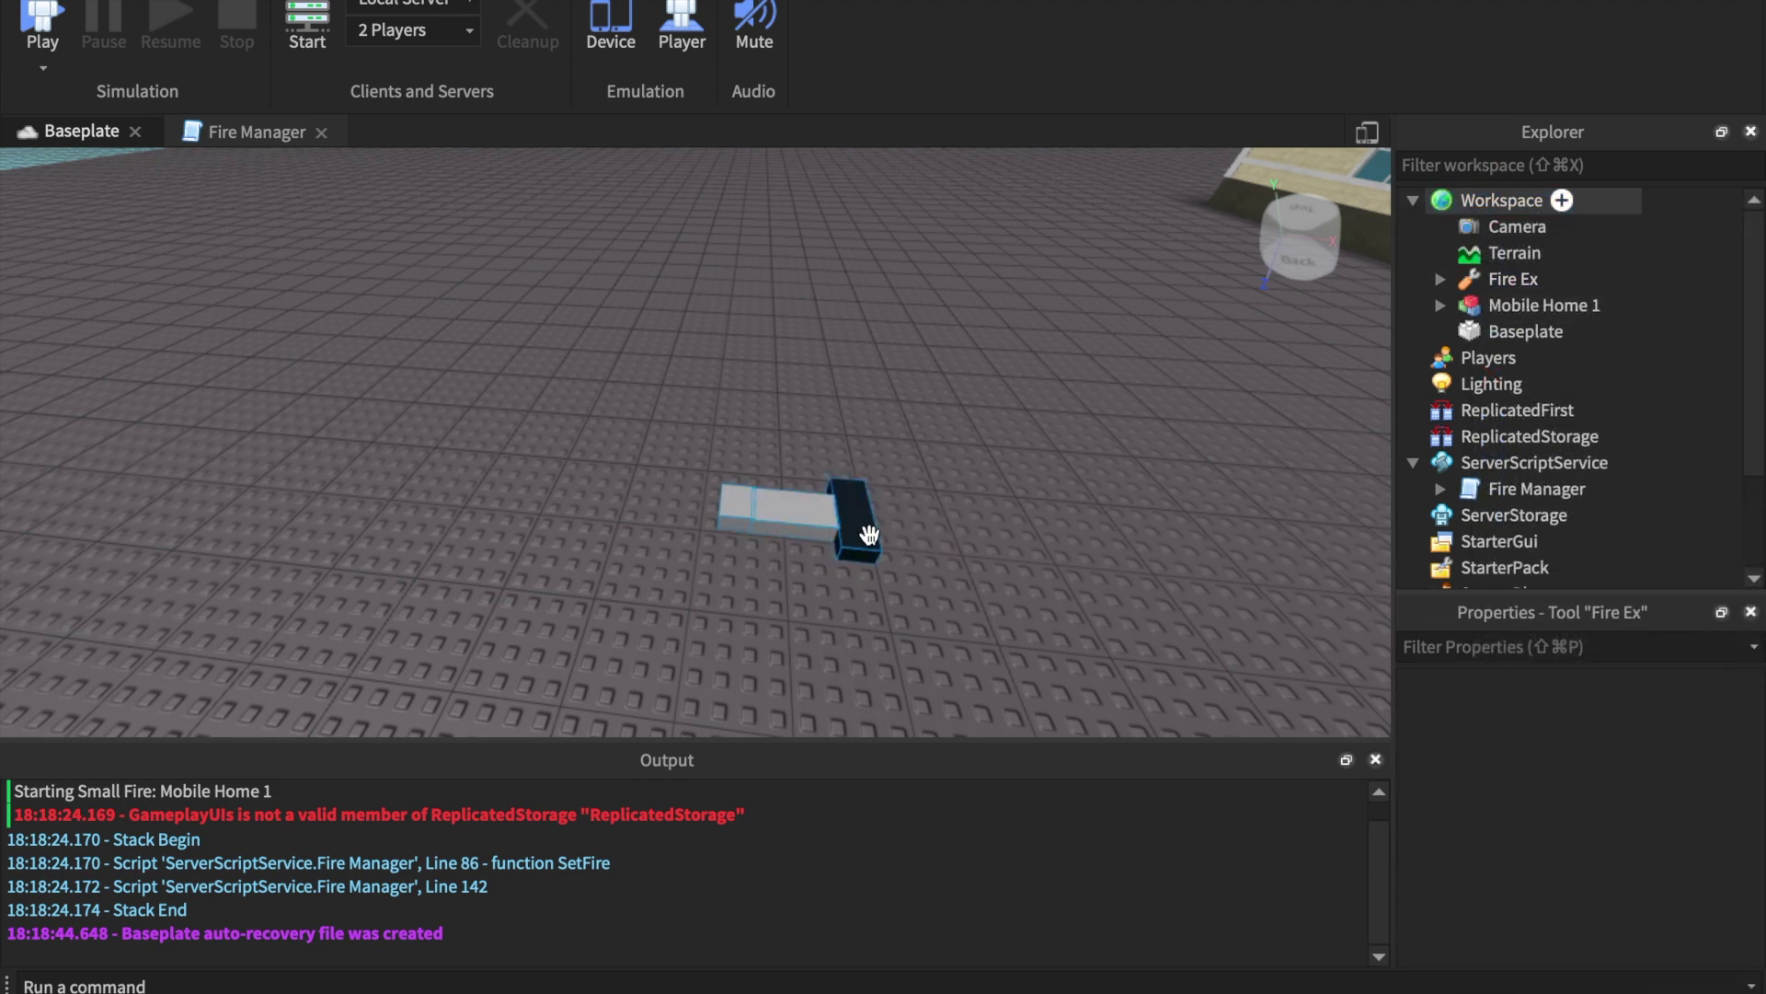
pyautogui.click(869, 535)
pyautogui.scroll(5, 871, 526)
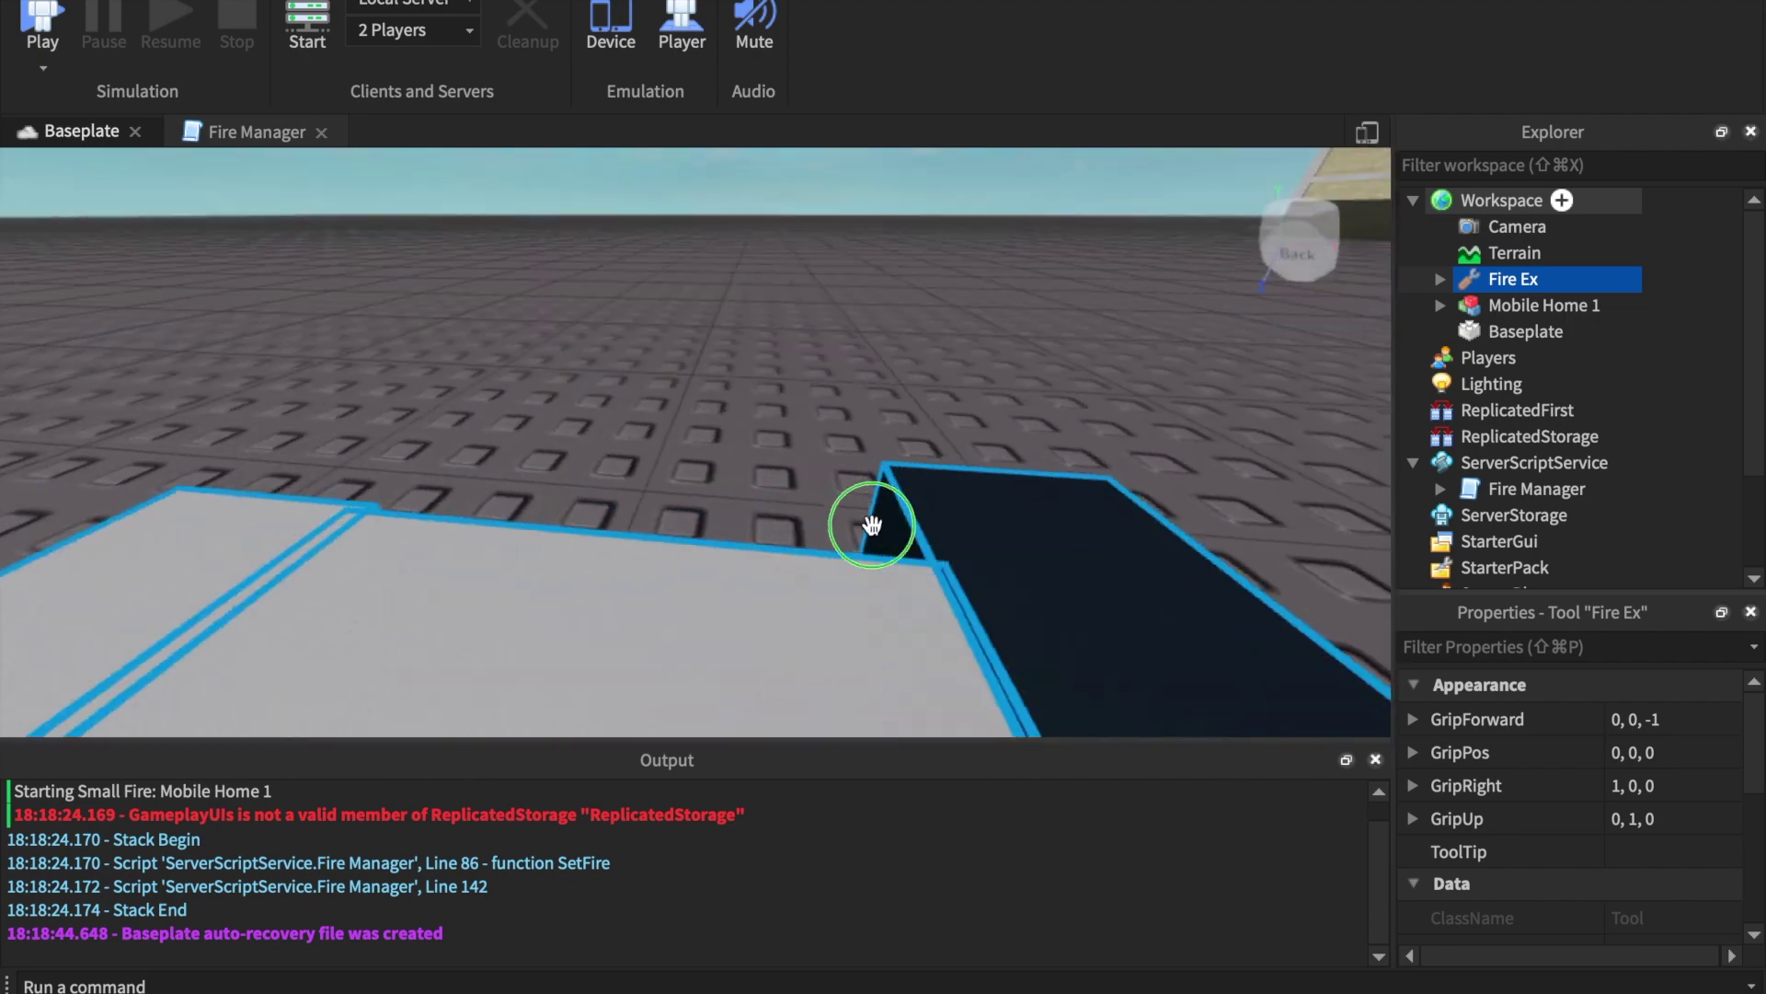
pyautogui.moveTo(871, 527); pyautogui.dragTo(886, 537, button='right')
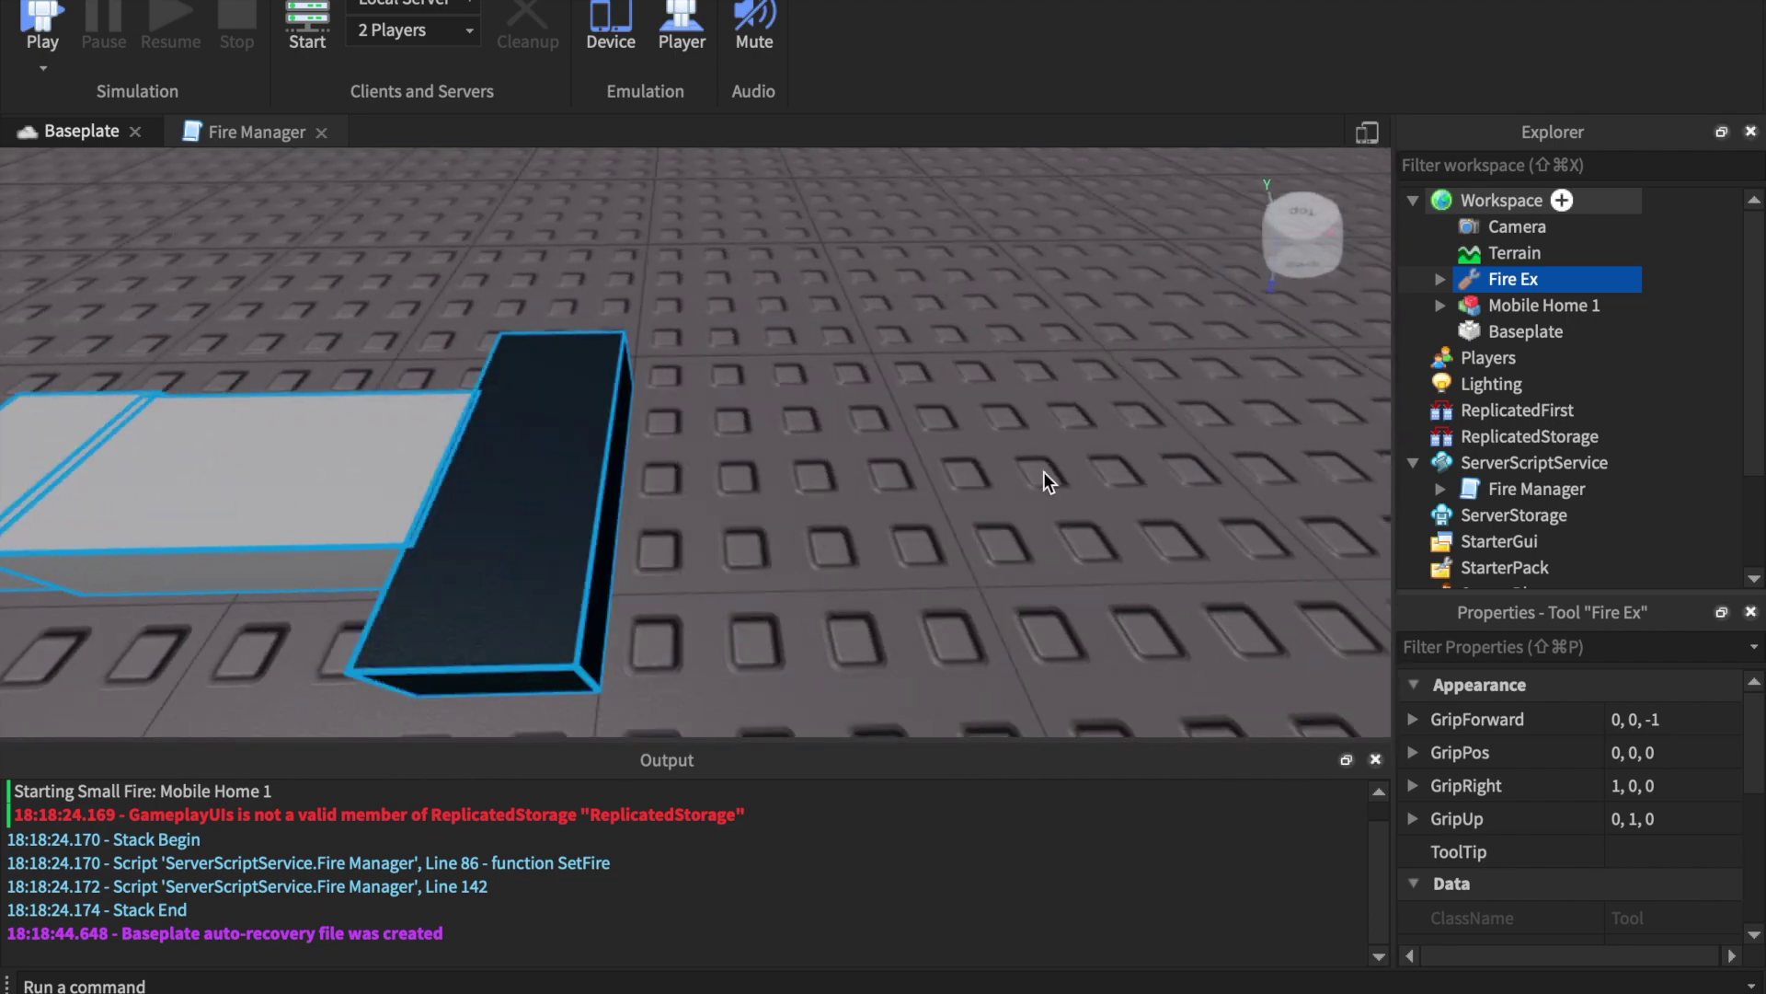
pyautogui.click(1442, 279)
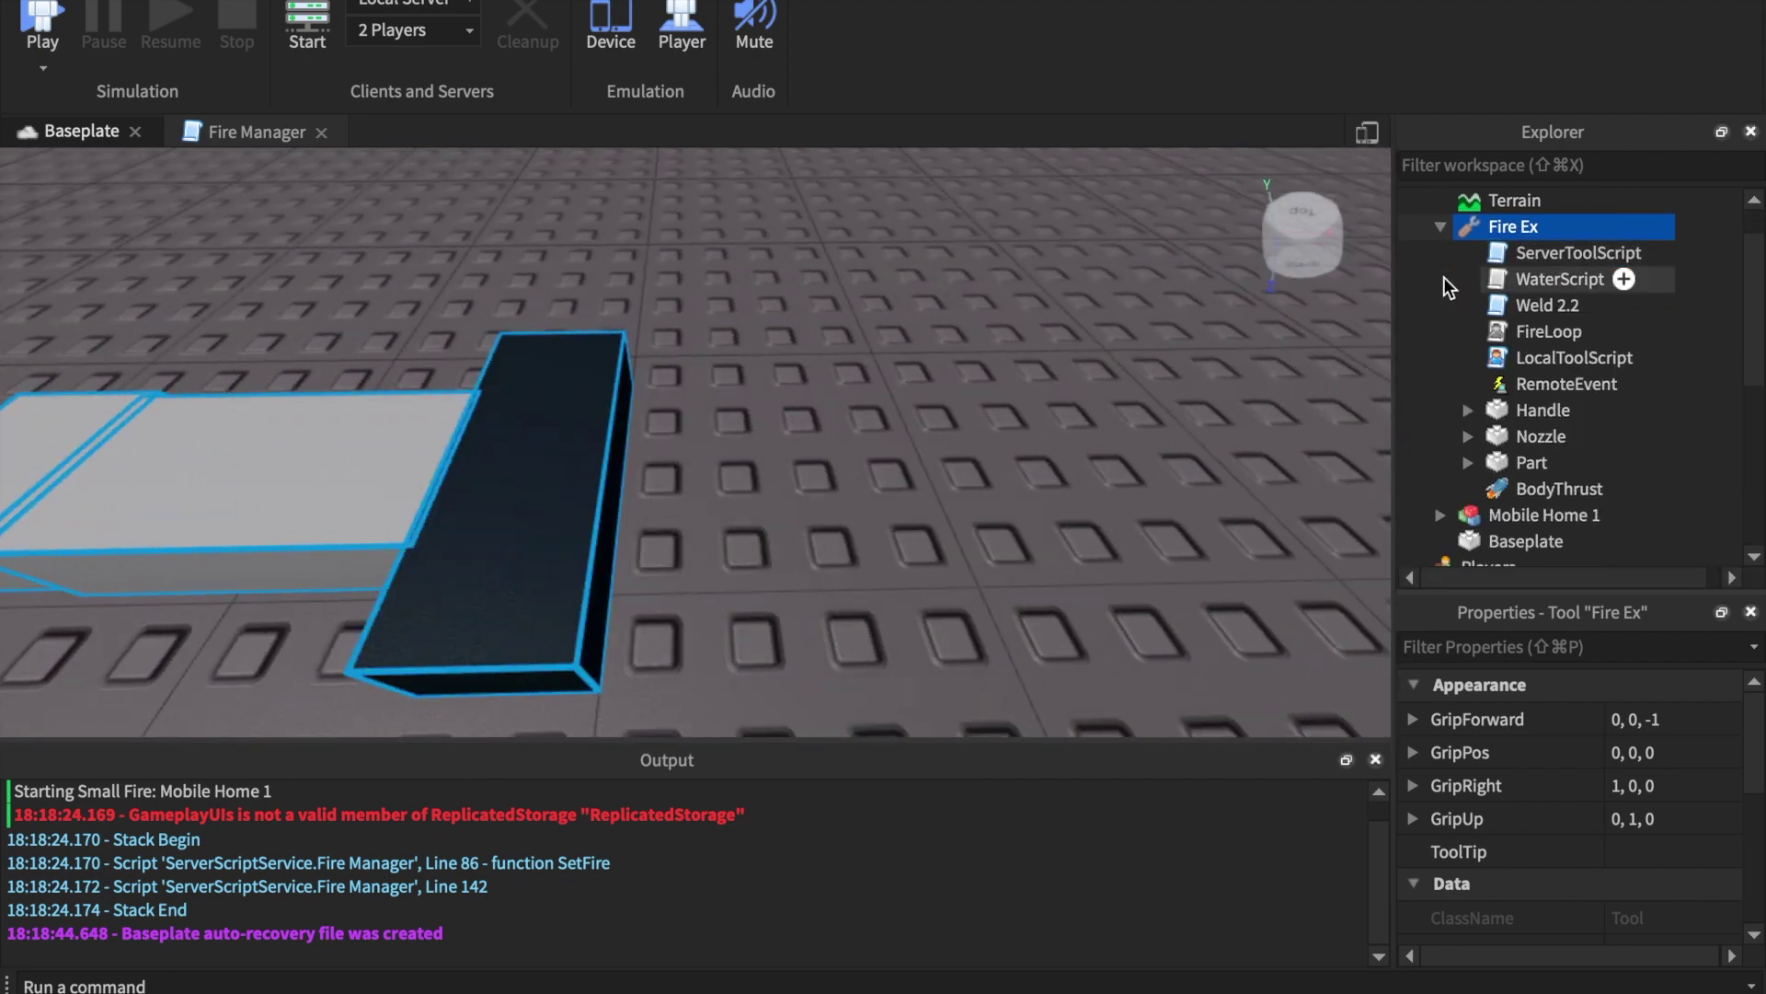
pyautogui.click(1499, 434)
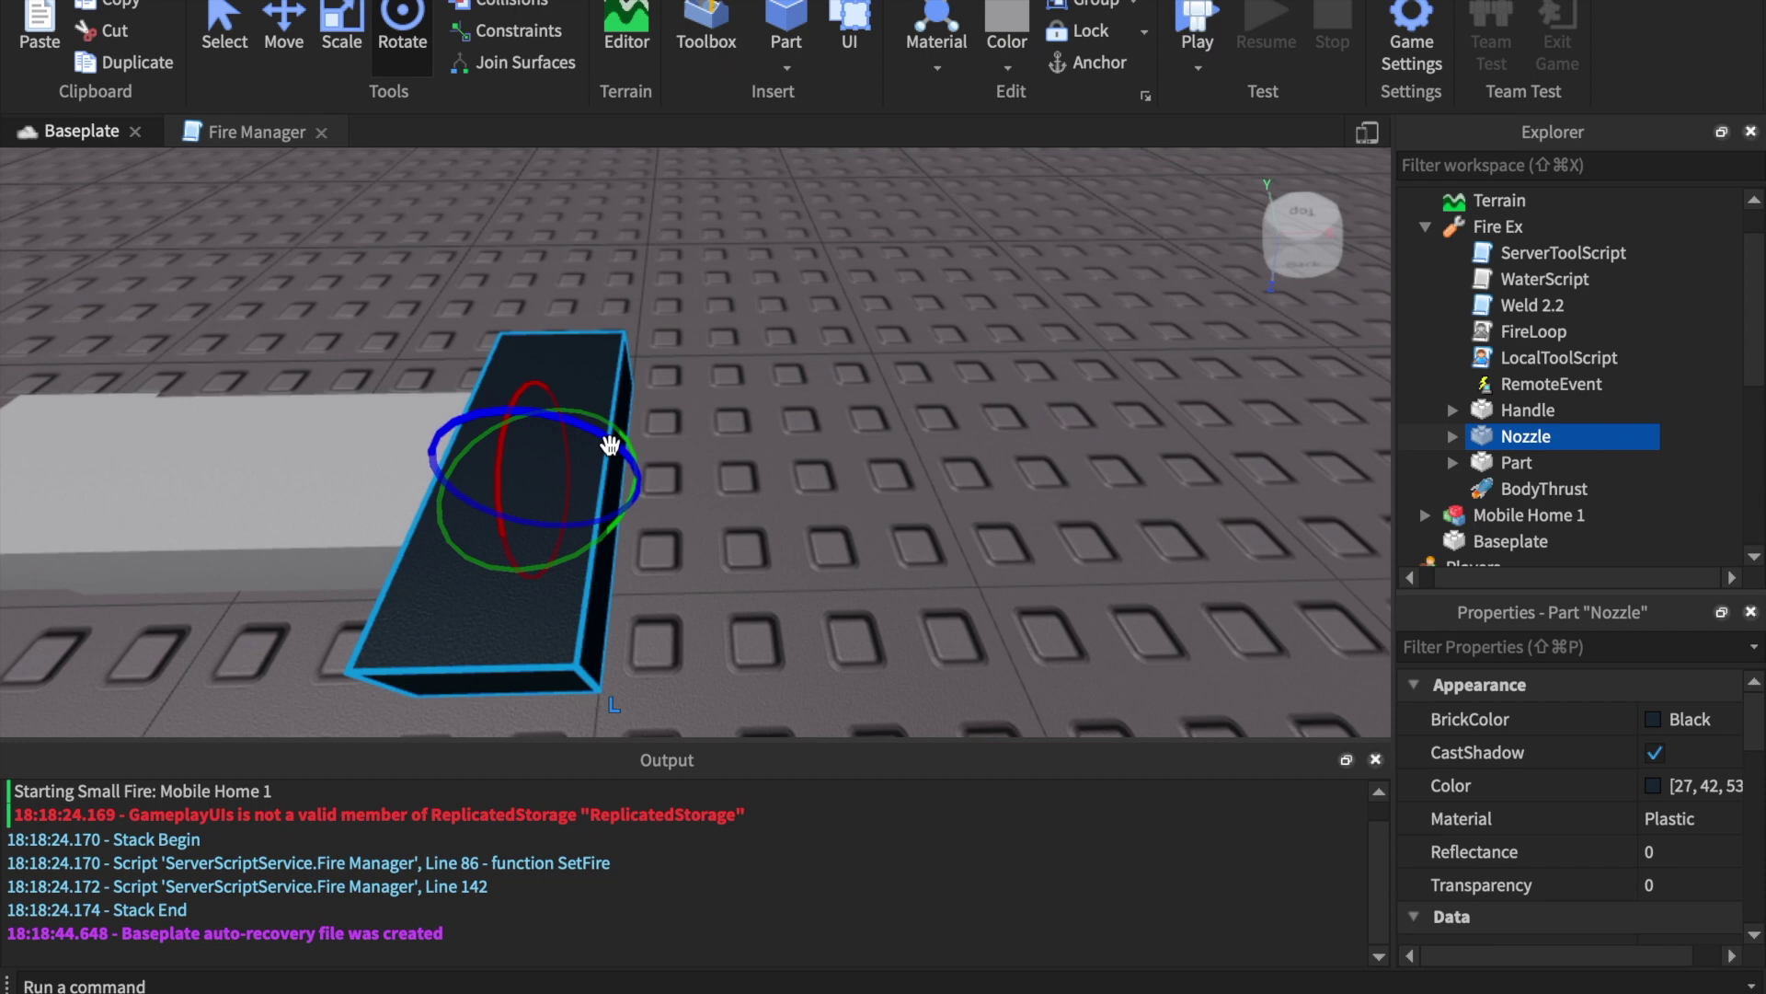
# Turn the Nozzle part with the Rotate tool and move it against the grey handle's end
pyautogui.moveTo(610, 445)
pyautogui.mouseDown()
pyautogui.moveTo(443, 426)
pyautogui.moveTo(441, 383)
pyautogui.mouseUp()
pyautogui.moveTo(441, 383); pyautogui.dragTo(418, 315, button='right')
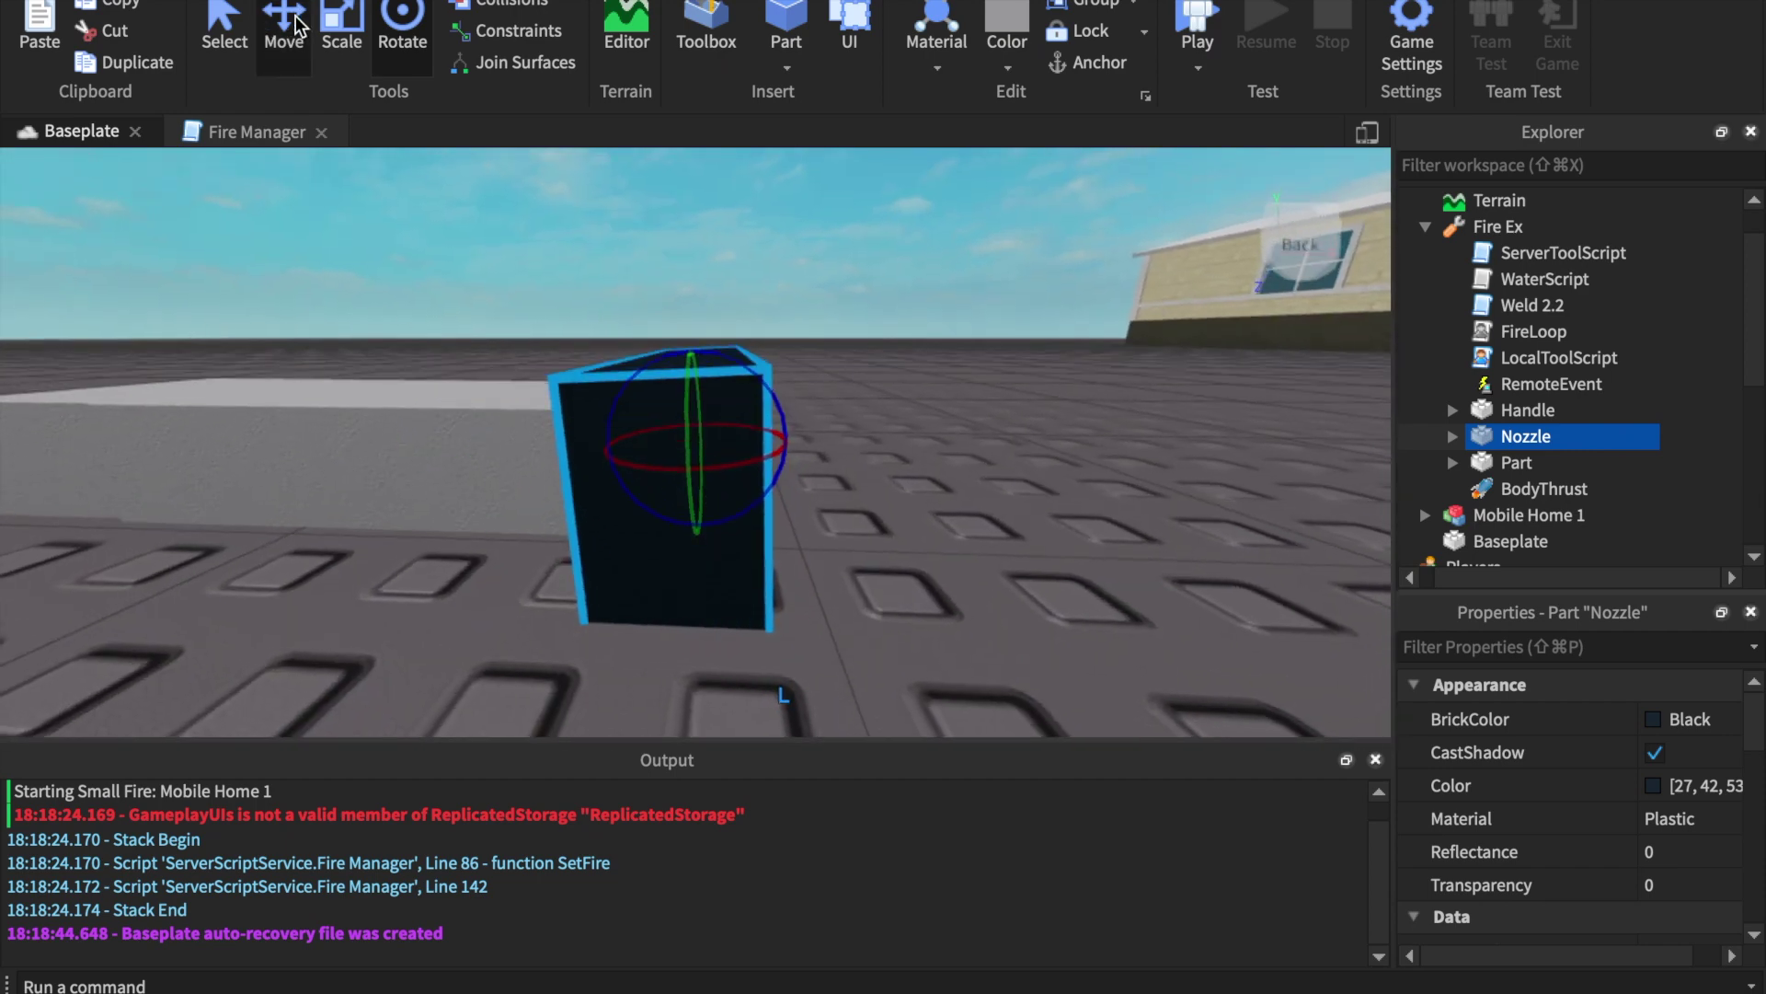
pyautogui.moveTo(686, 297)
pyautogui.mouseDown()
pyautogui.moveTo(687, 281)
pyautogui.moveTo(649, 299)
pyautogui.mouseUp()
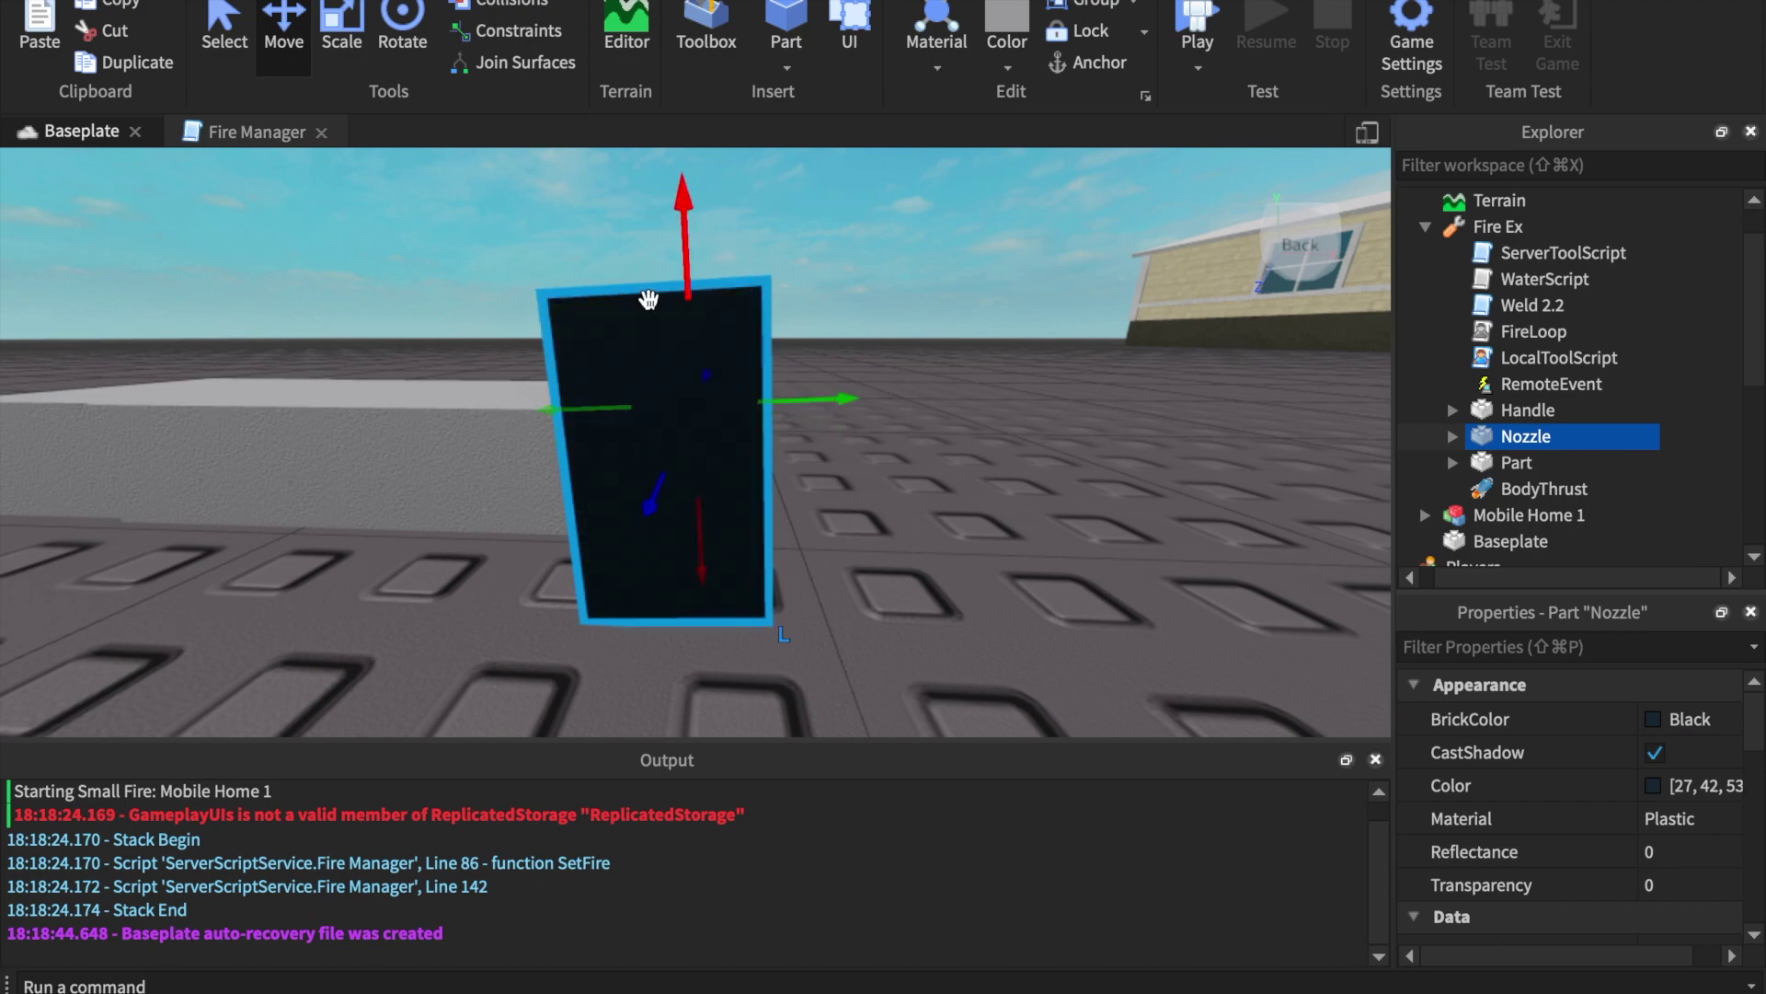
pyautogui.moveTo(556, 408); pyautogui.dragTo(512, 401)
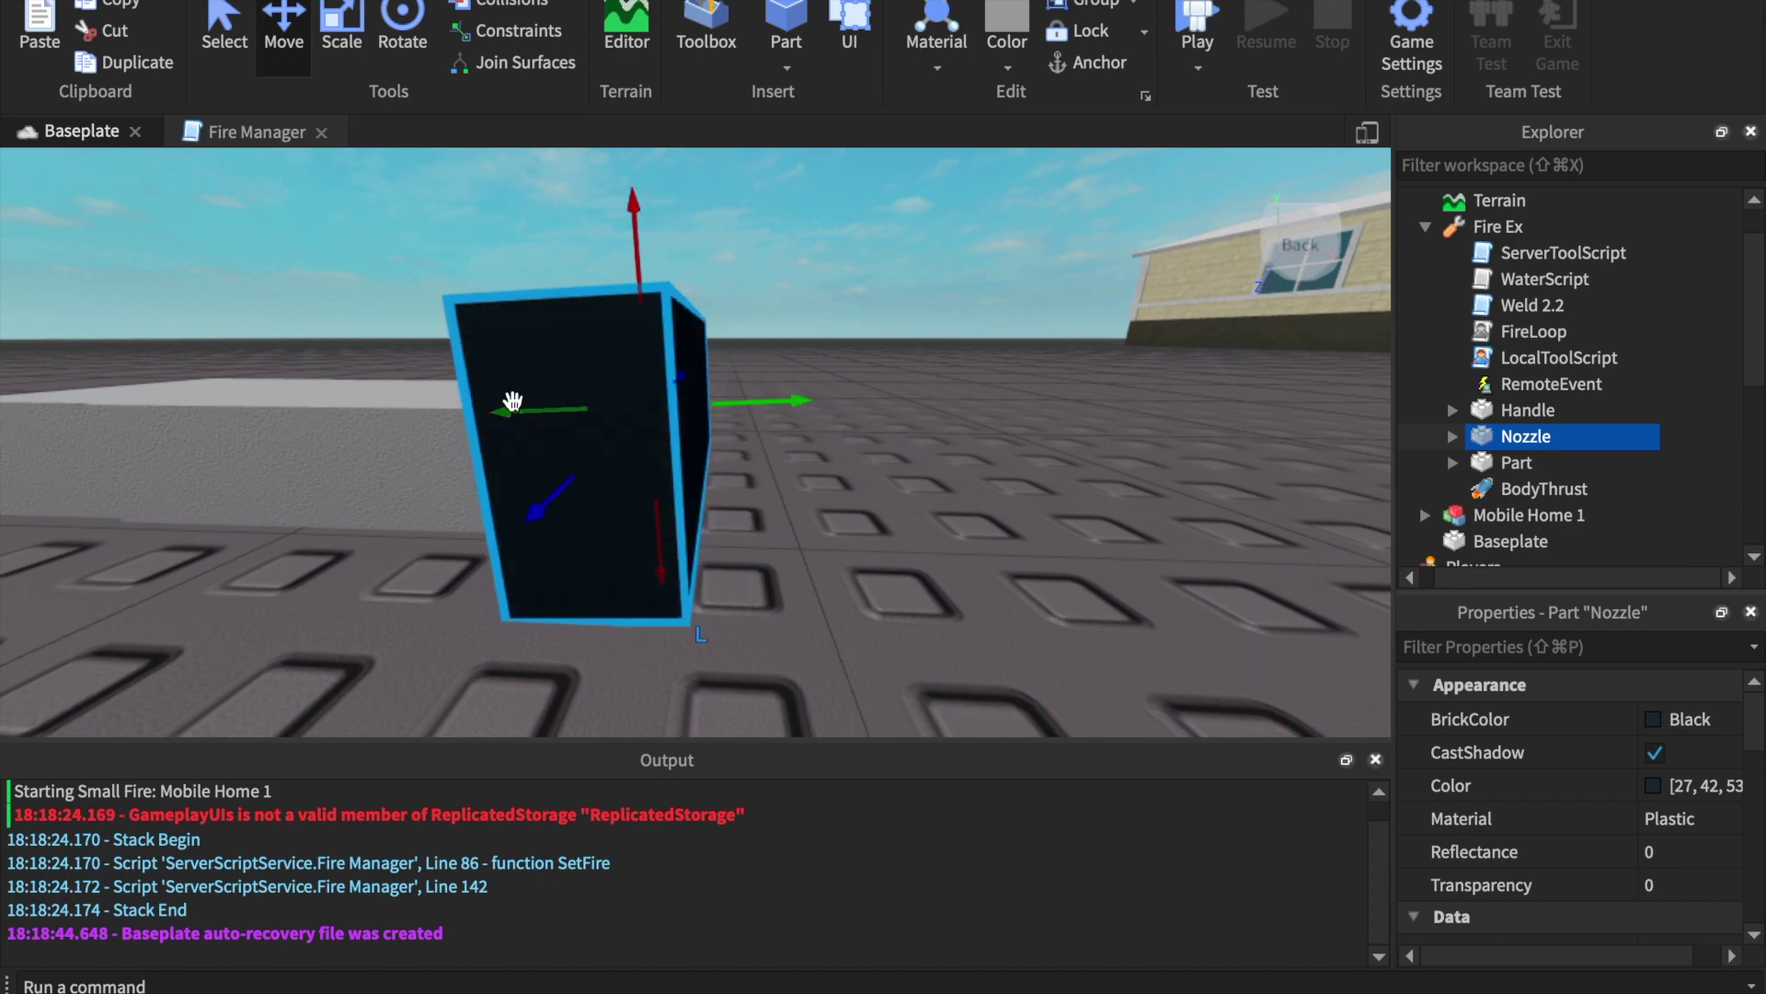
pyautogui.moveTo(676, 442); pyautogui.dragTo(644, 375, button='right')
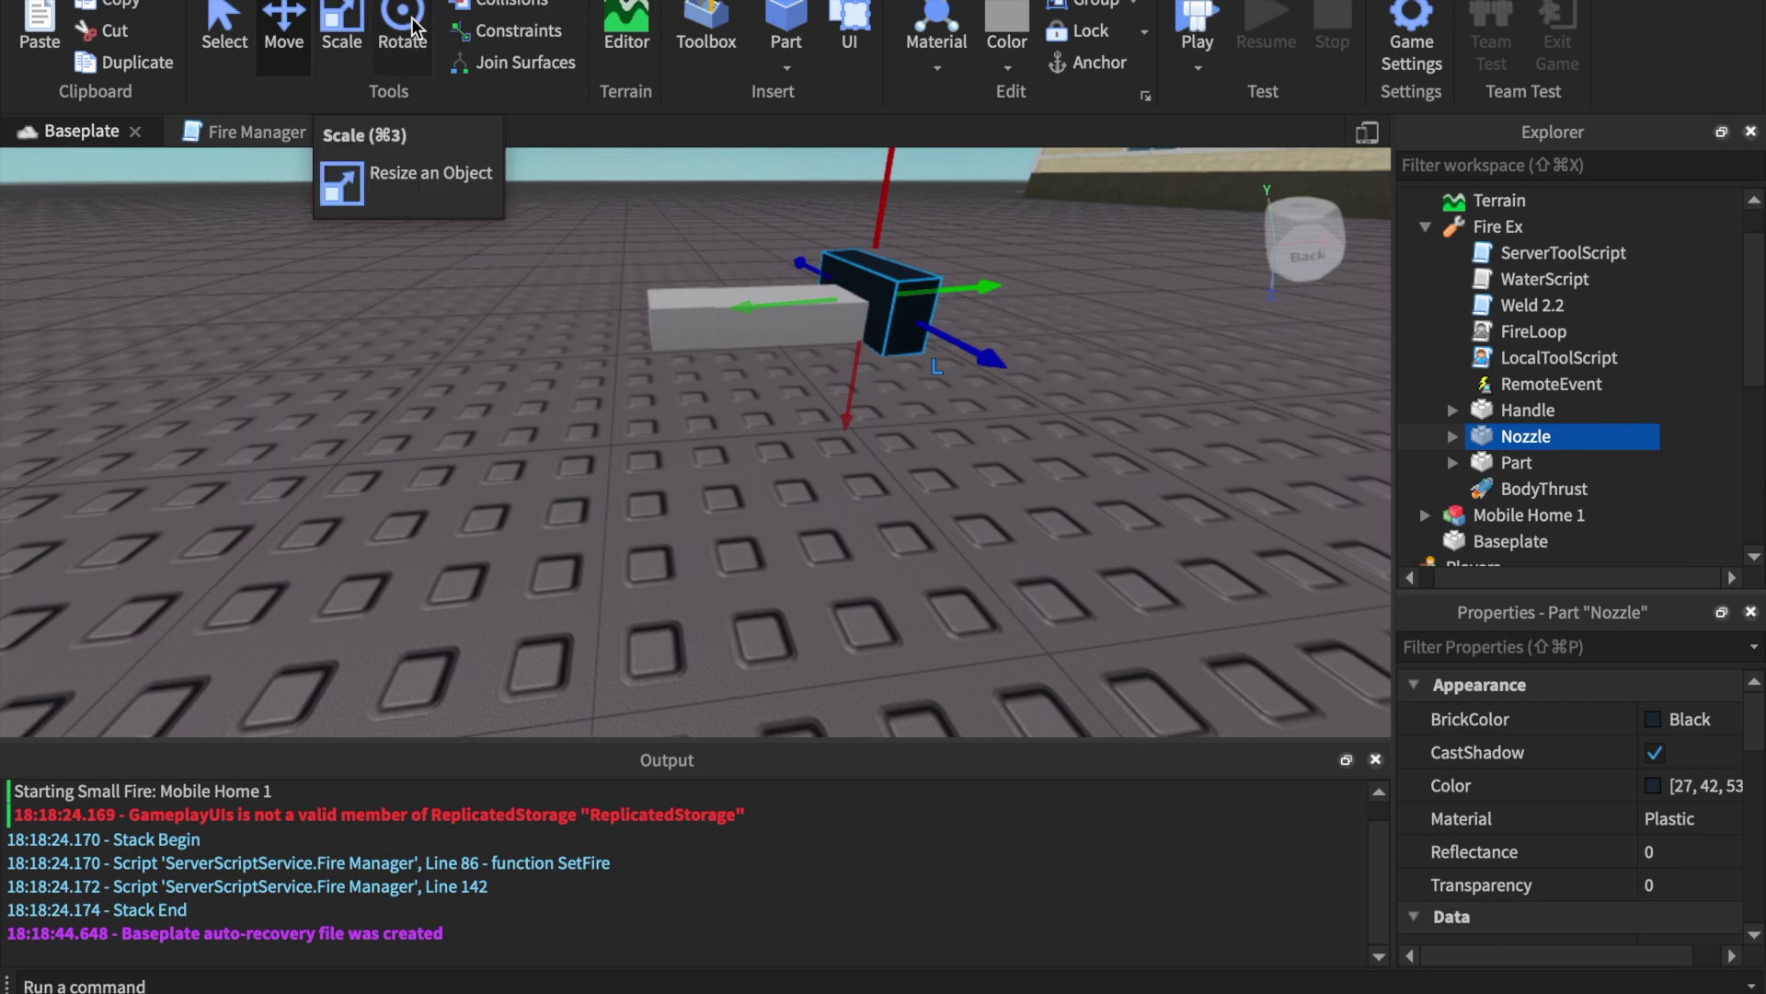
pyautogui.click(101, 3)
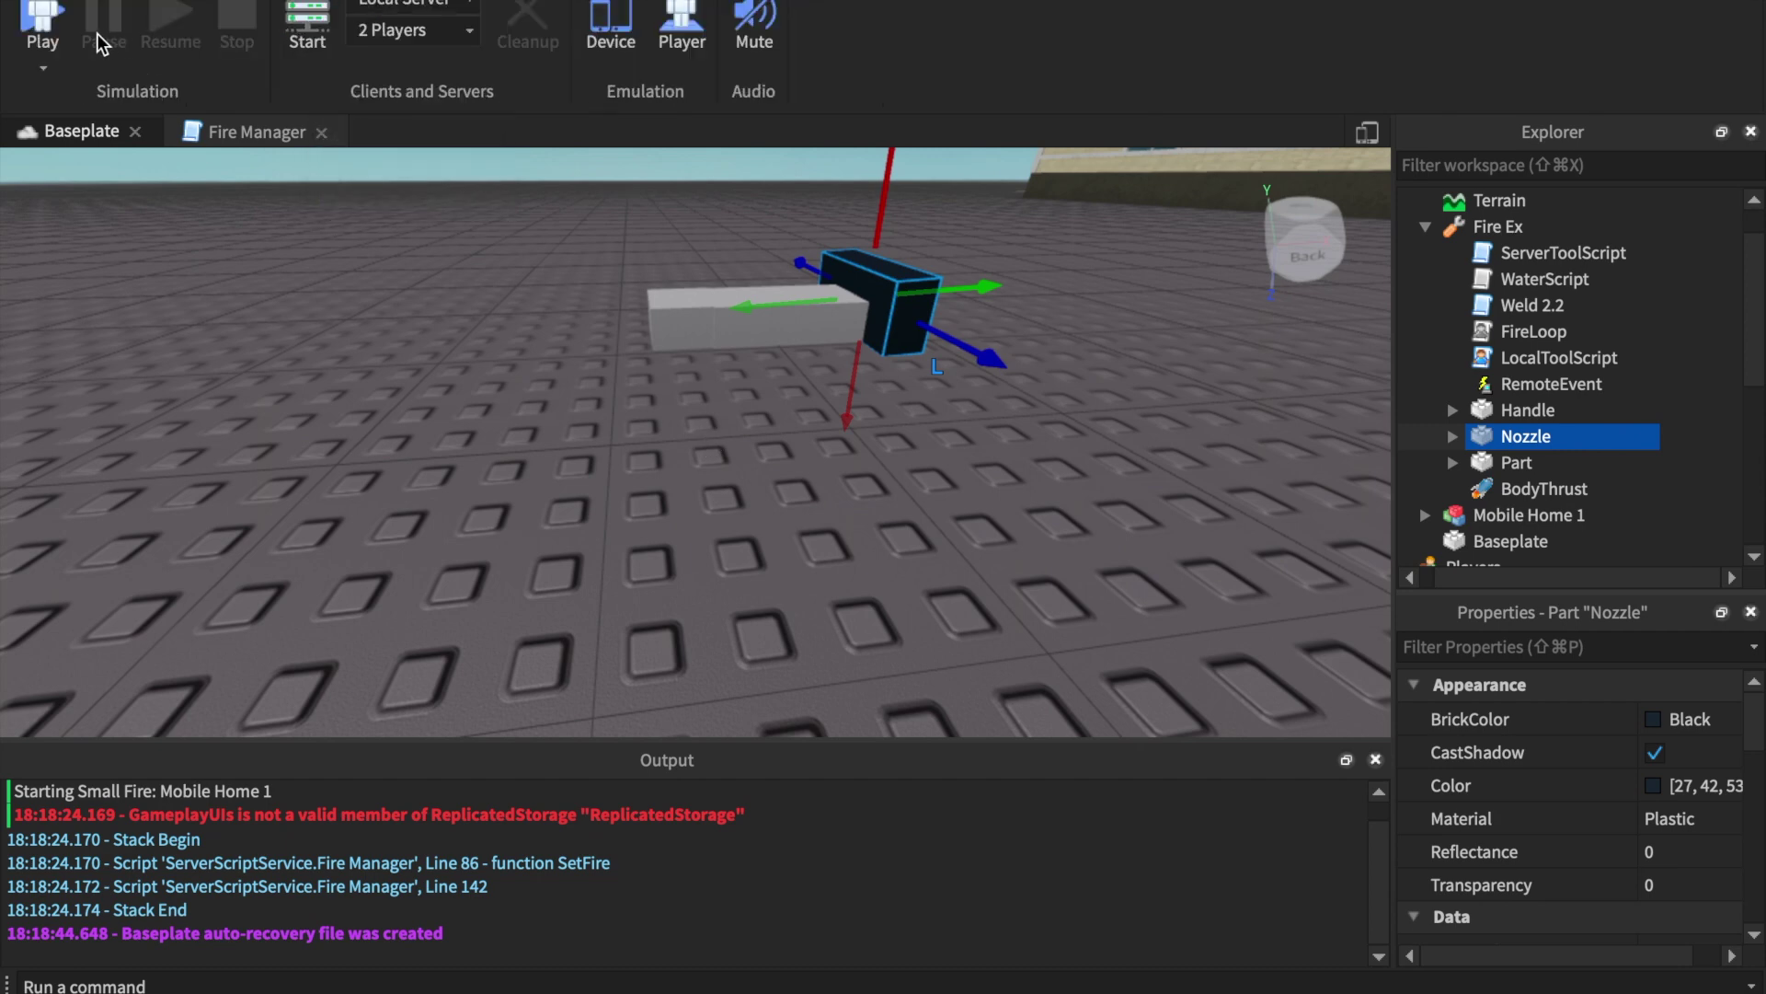
# Playtest again, spray the reworked Fire Ex at the outer-wall fires, then head up the stairs
pyautogui.click(52, 13)
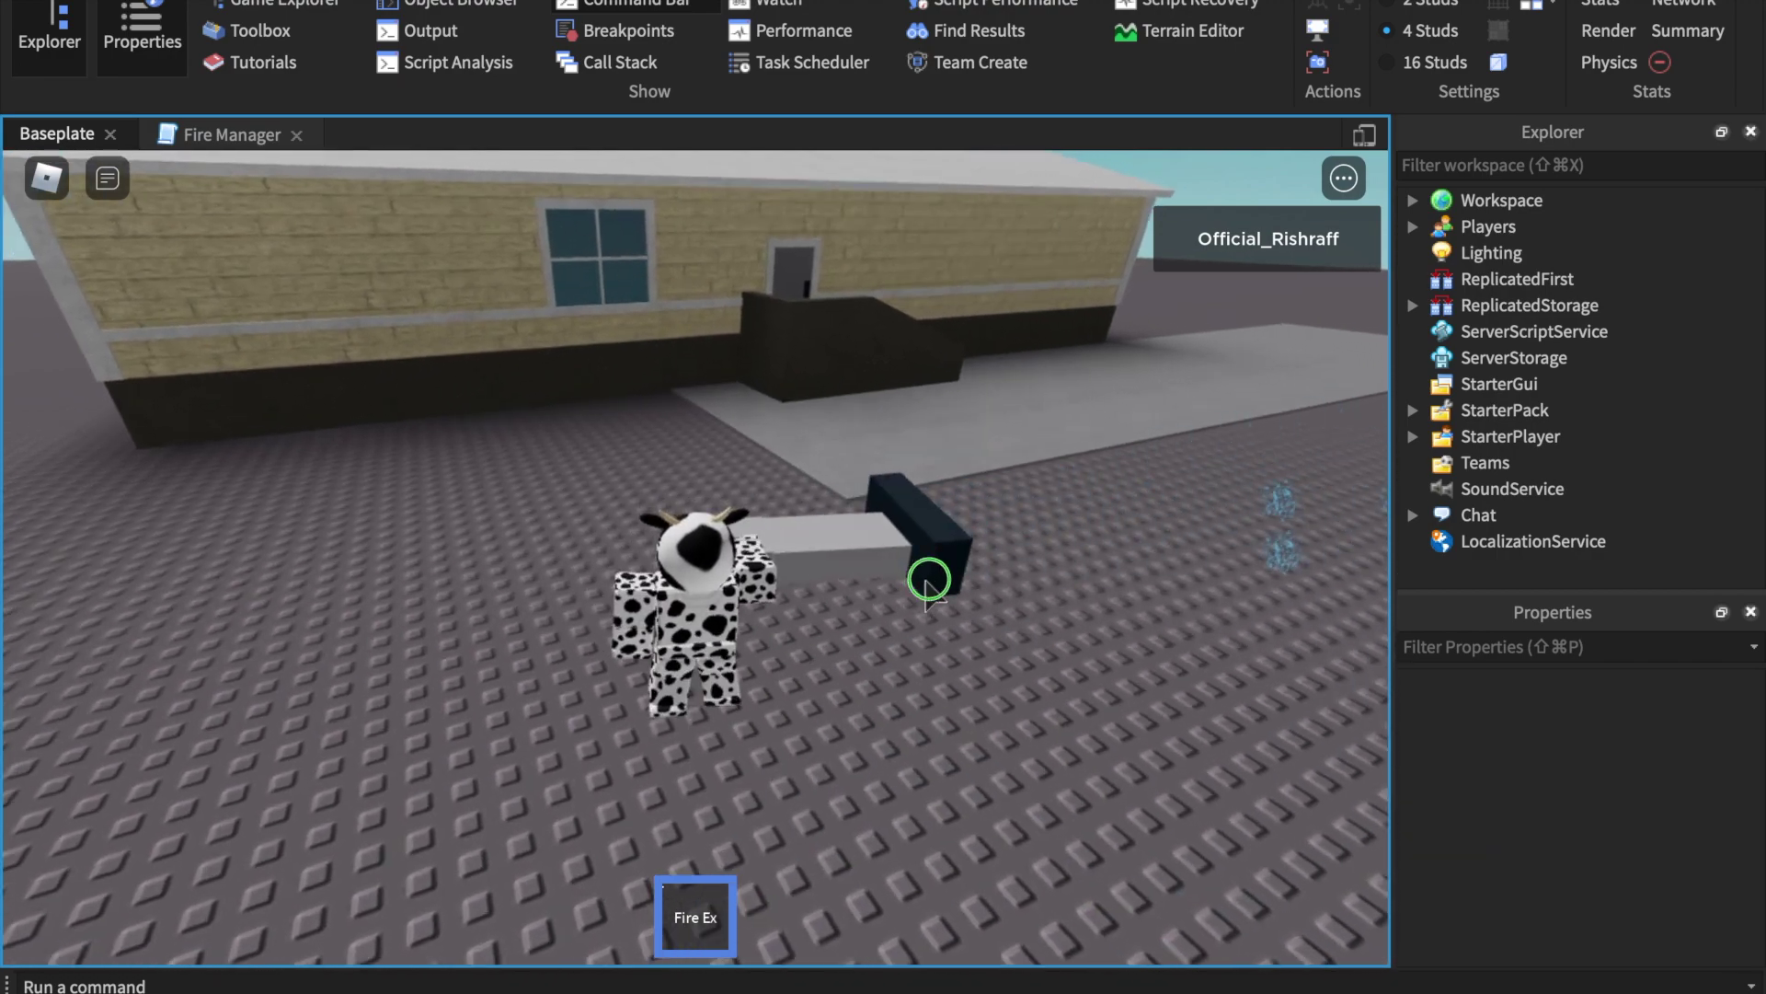
pyautogui.moveTo(928, 581); pyautogui.dragTo(926, 584, button='right')
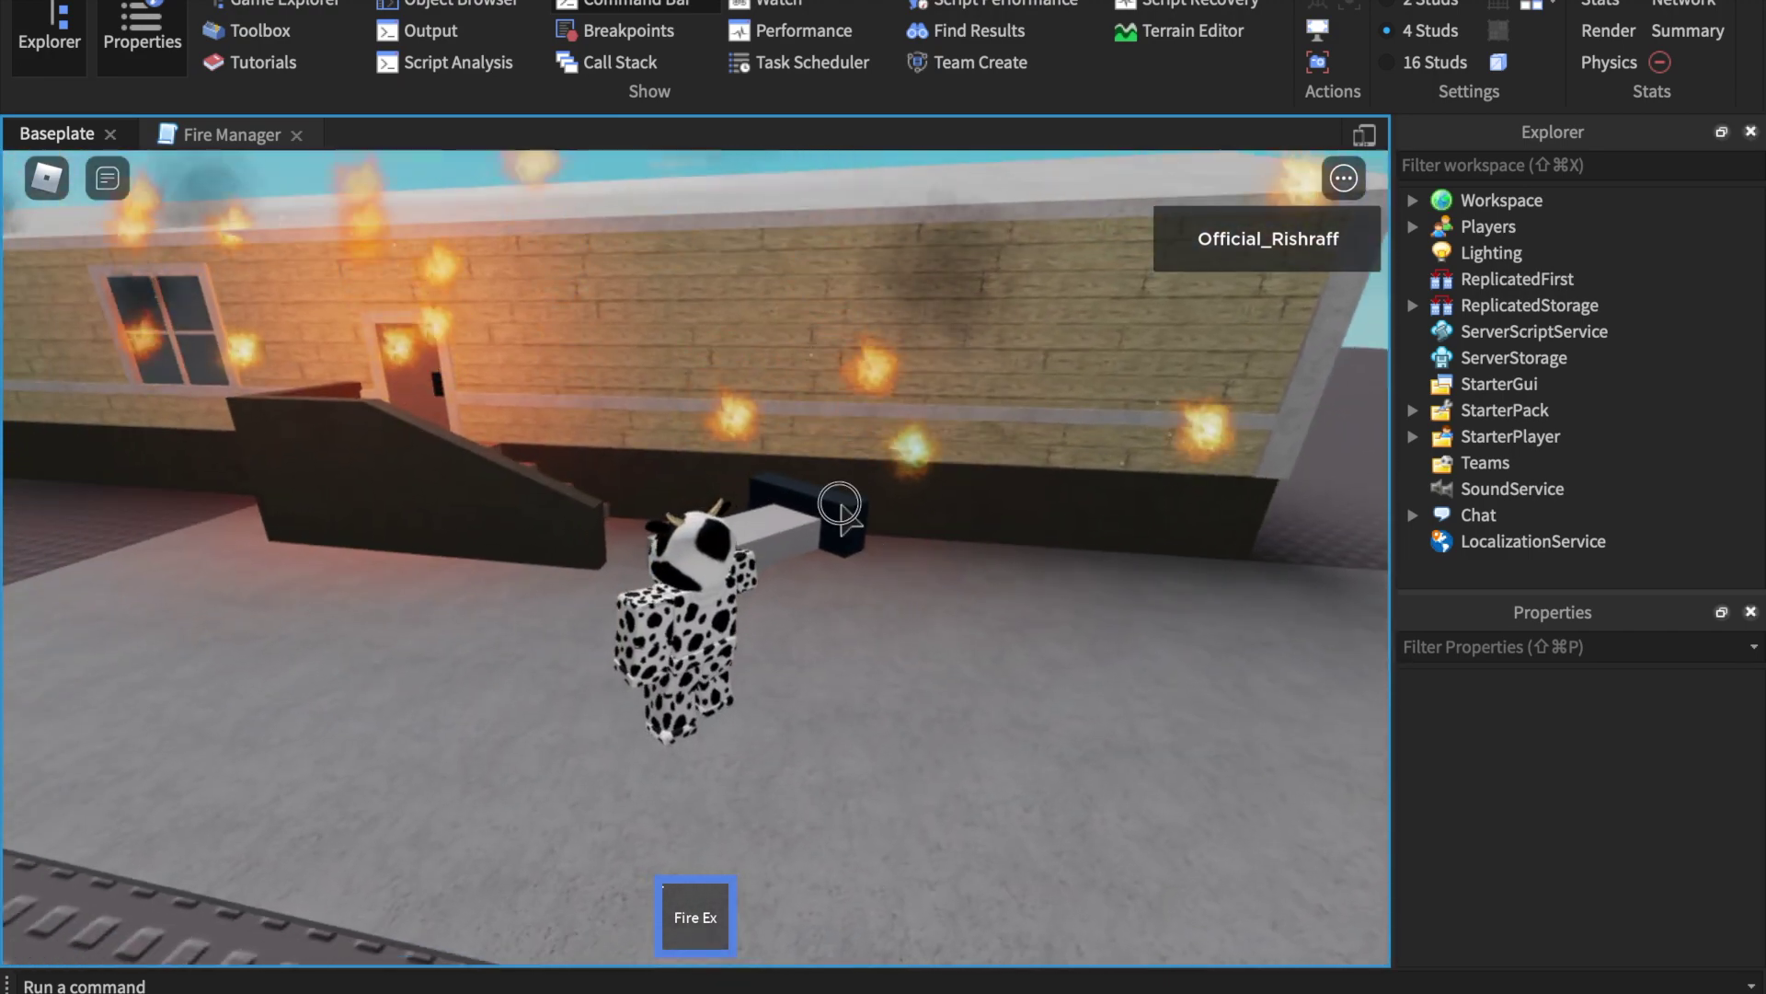
pyautogui.click(840, 506)
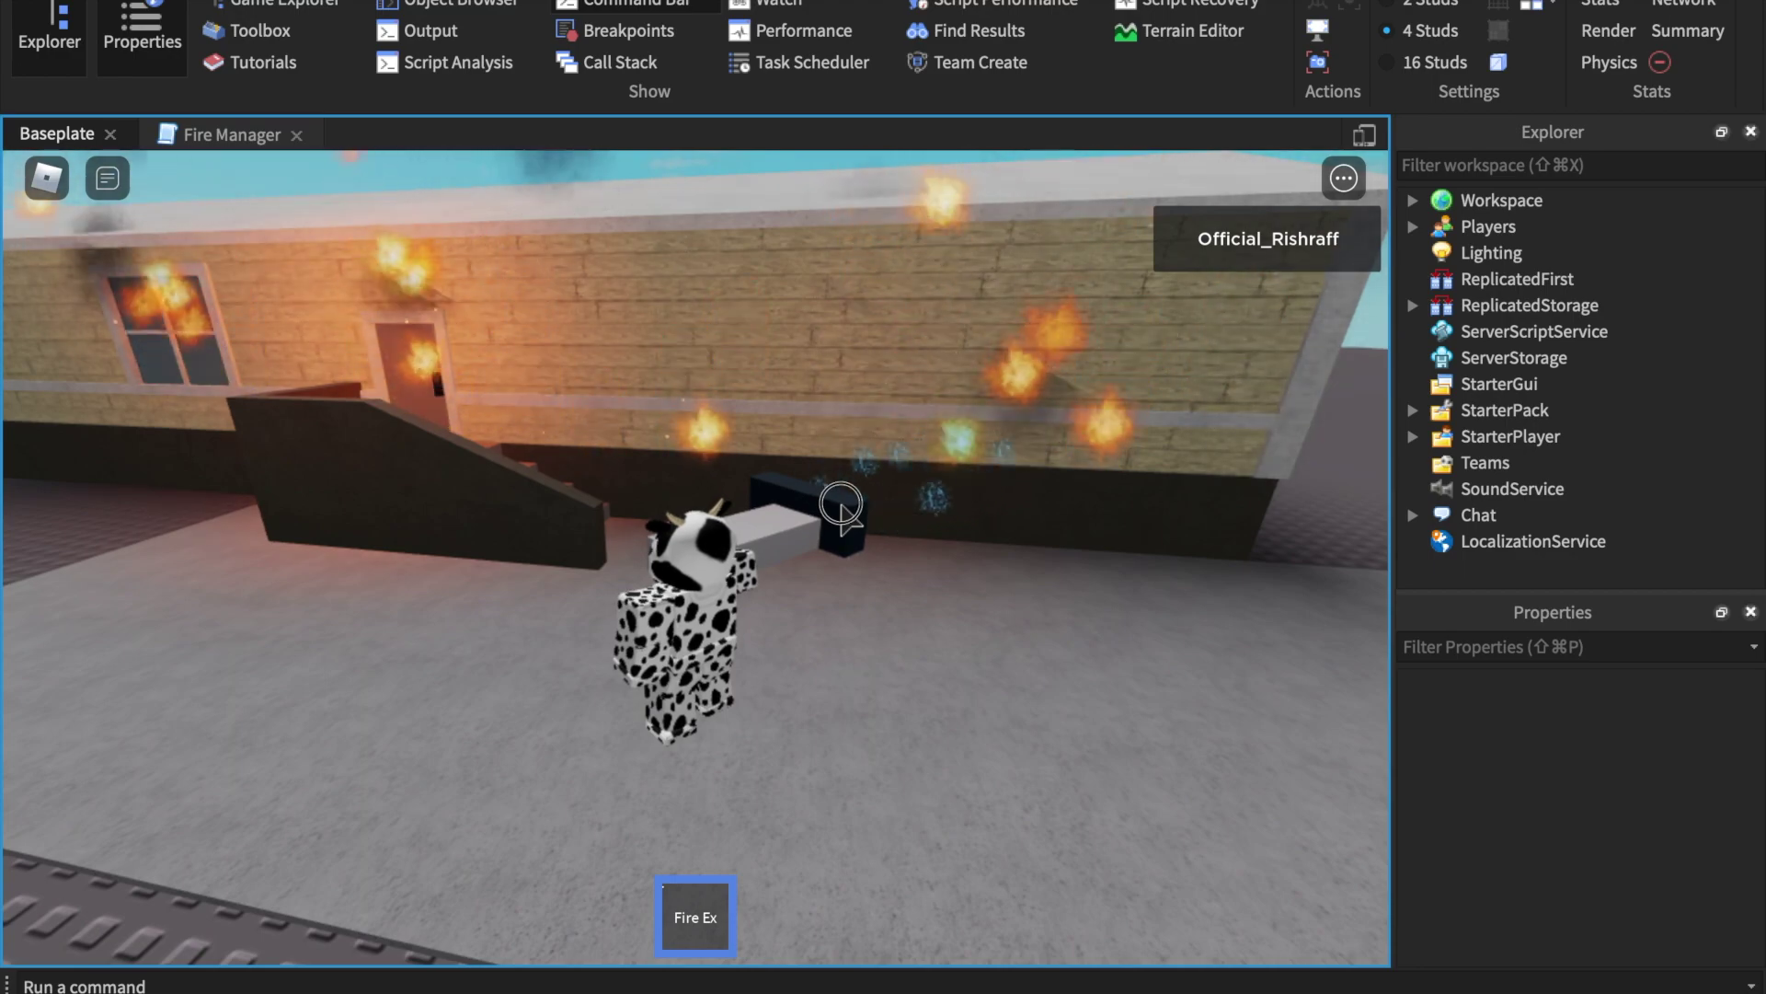
pyautogui.press('a')
pyautogui.press('1')
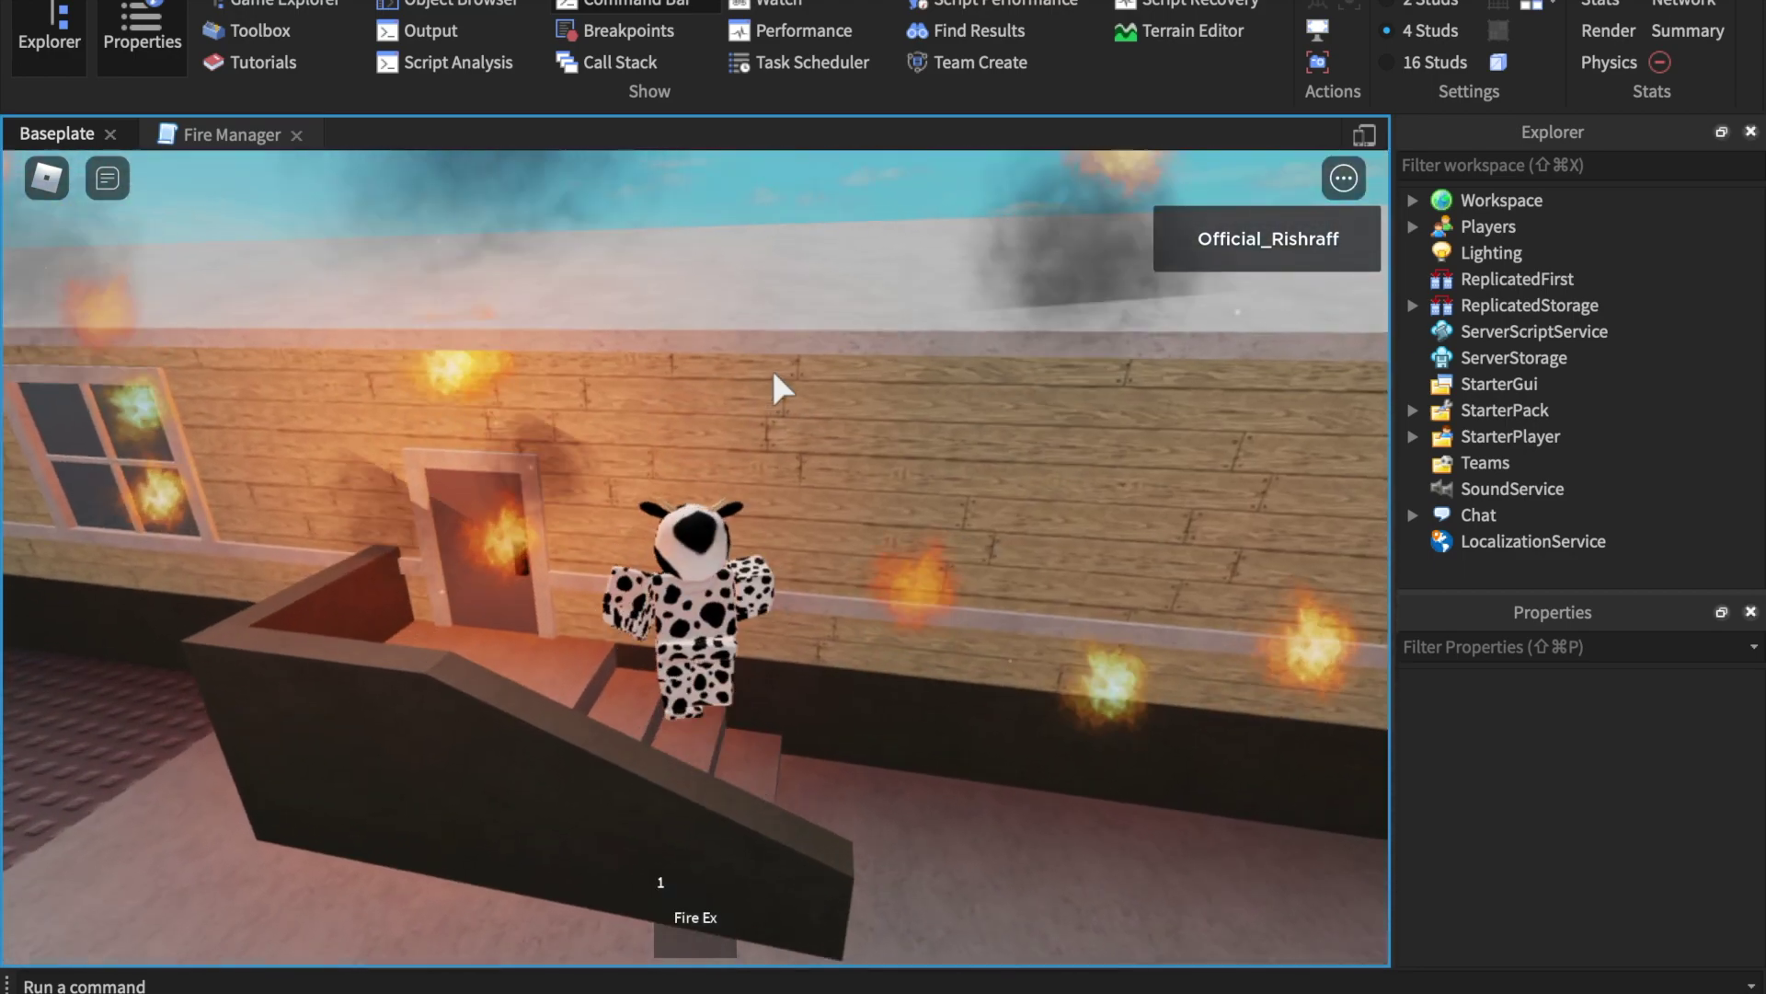
pyautogui.press('w')
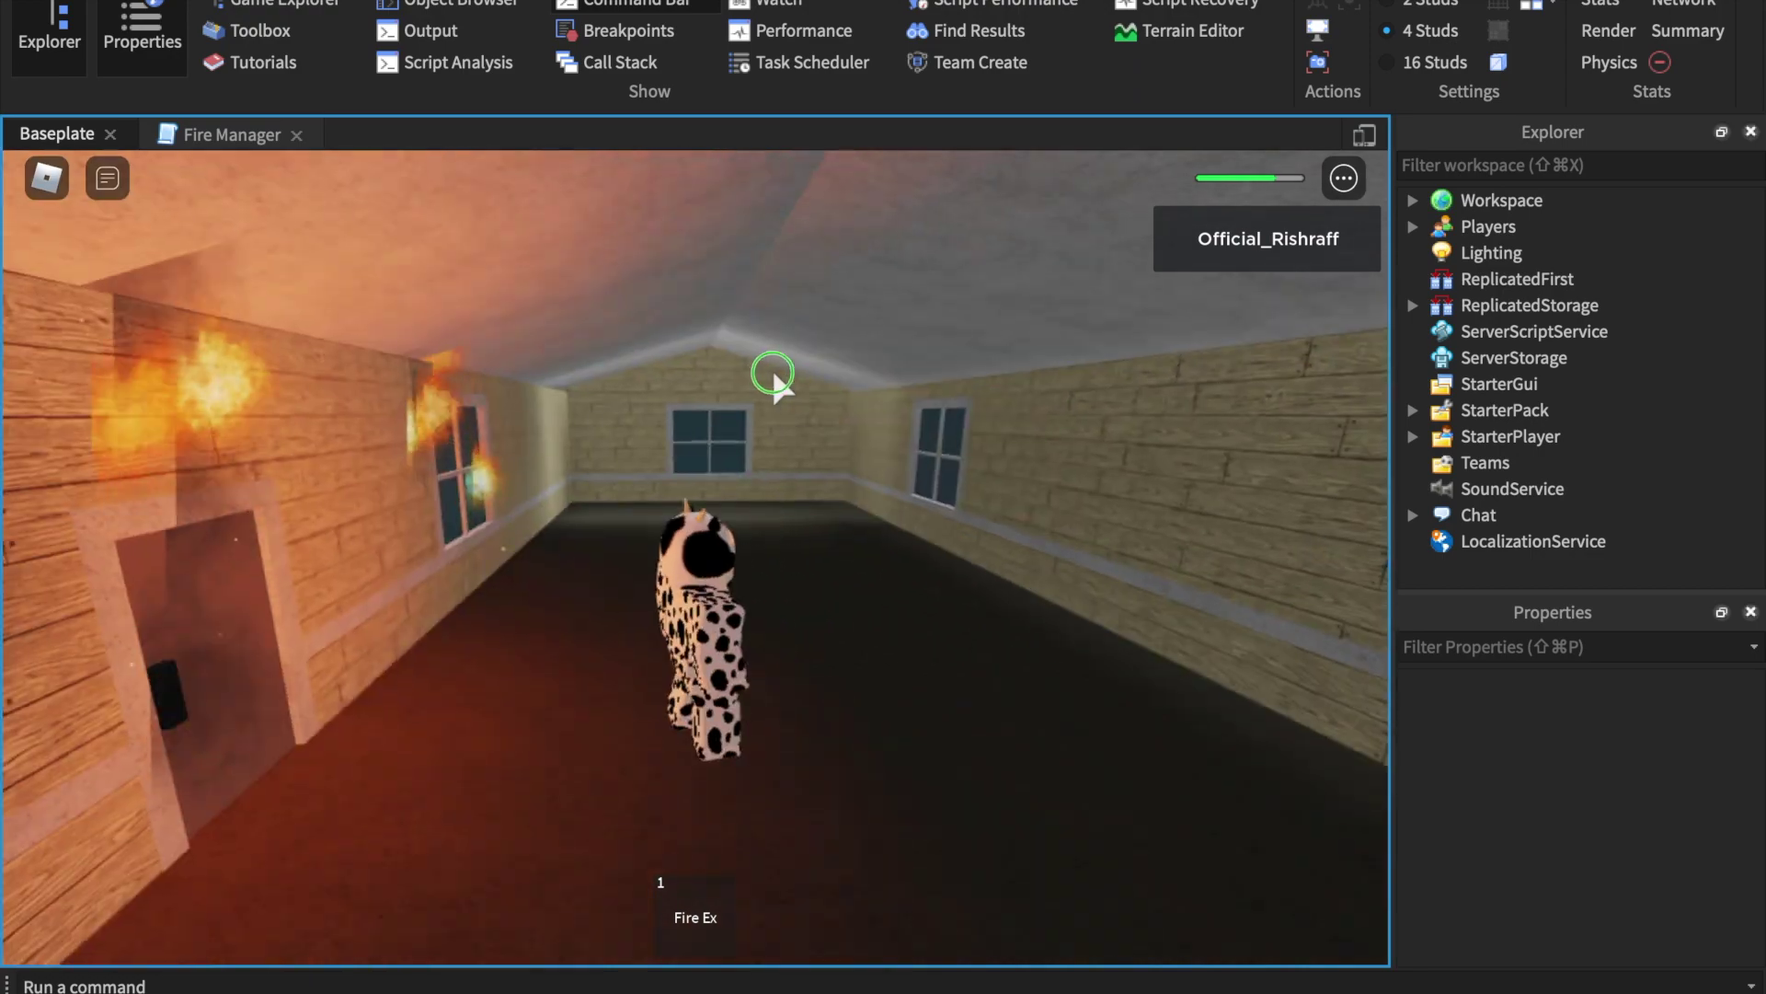
# Equip Fire Ex inside the room and spray out the fire beside the door
pyautogui.press('1')
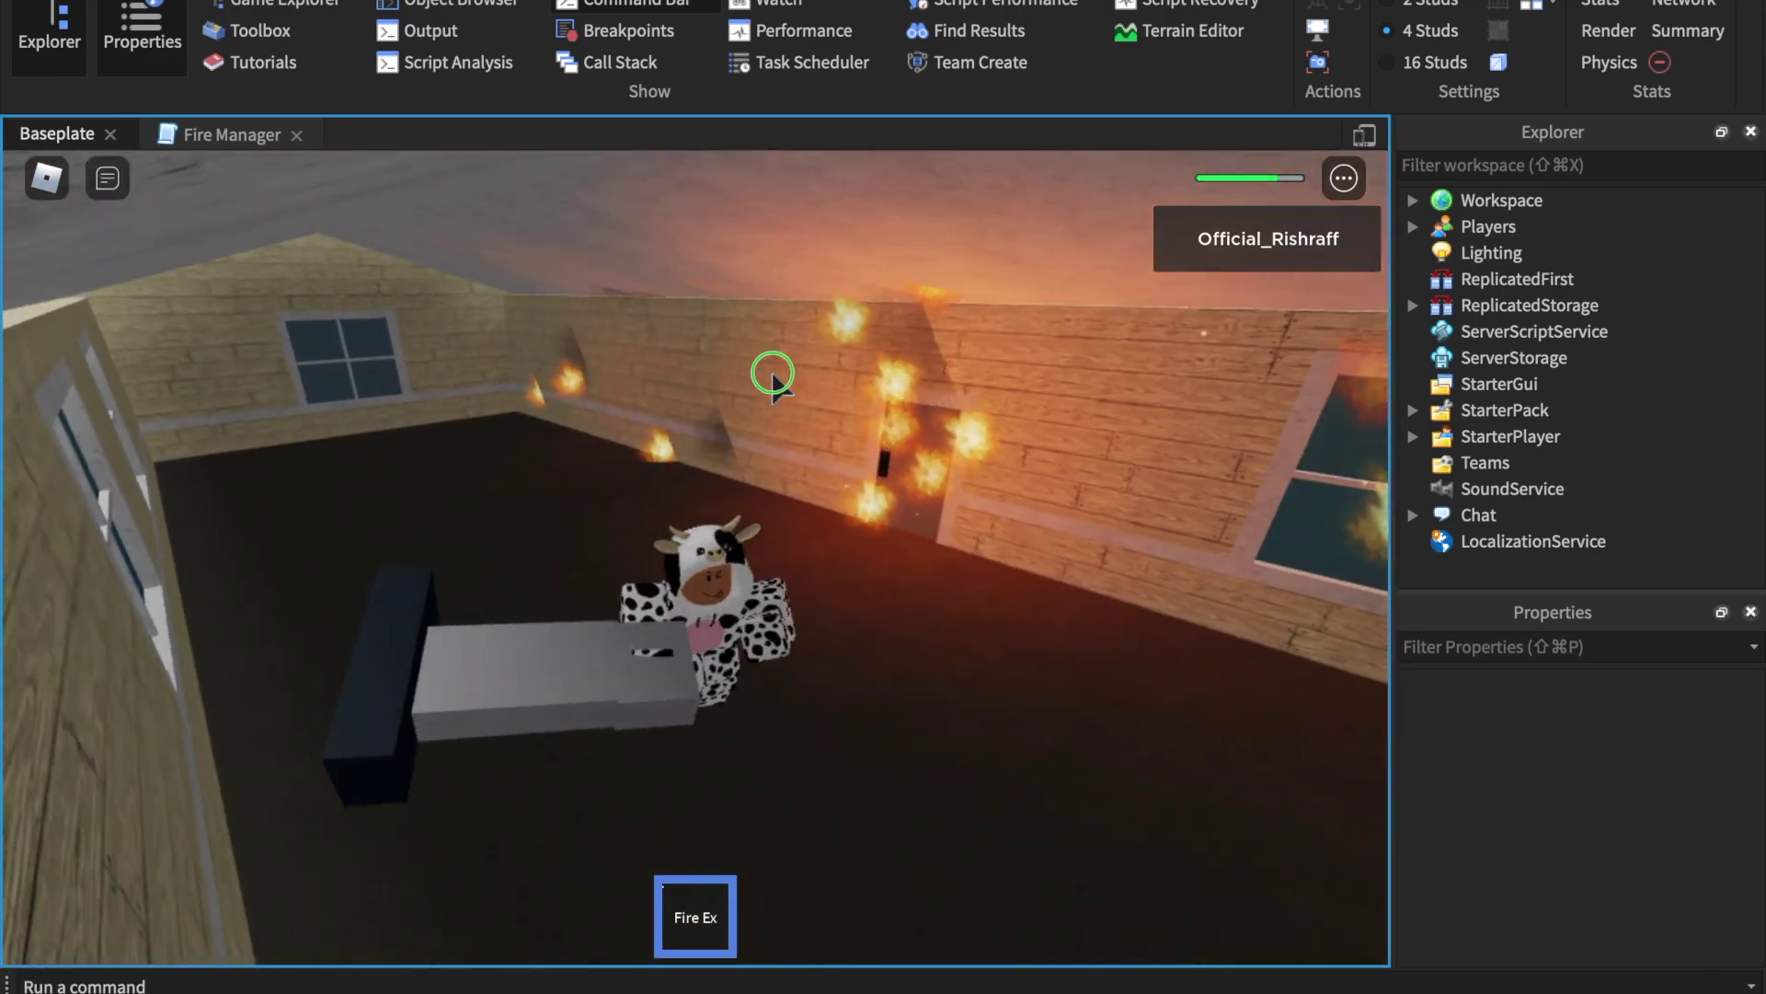
pyautogui.moveTo(773, 375); pyautogui.dragTo(780, 386, button='right')
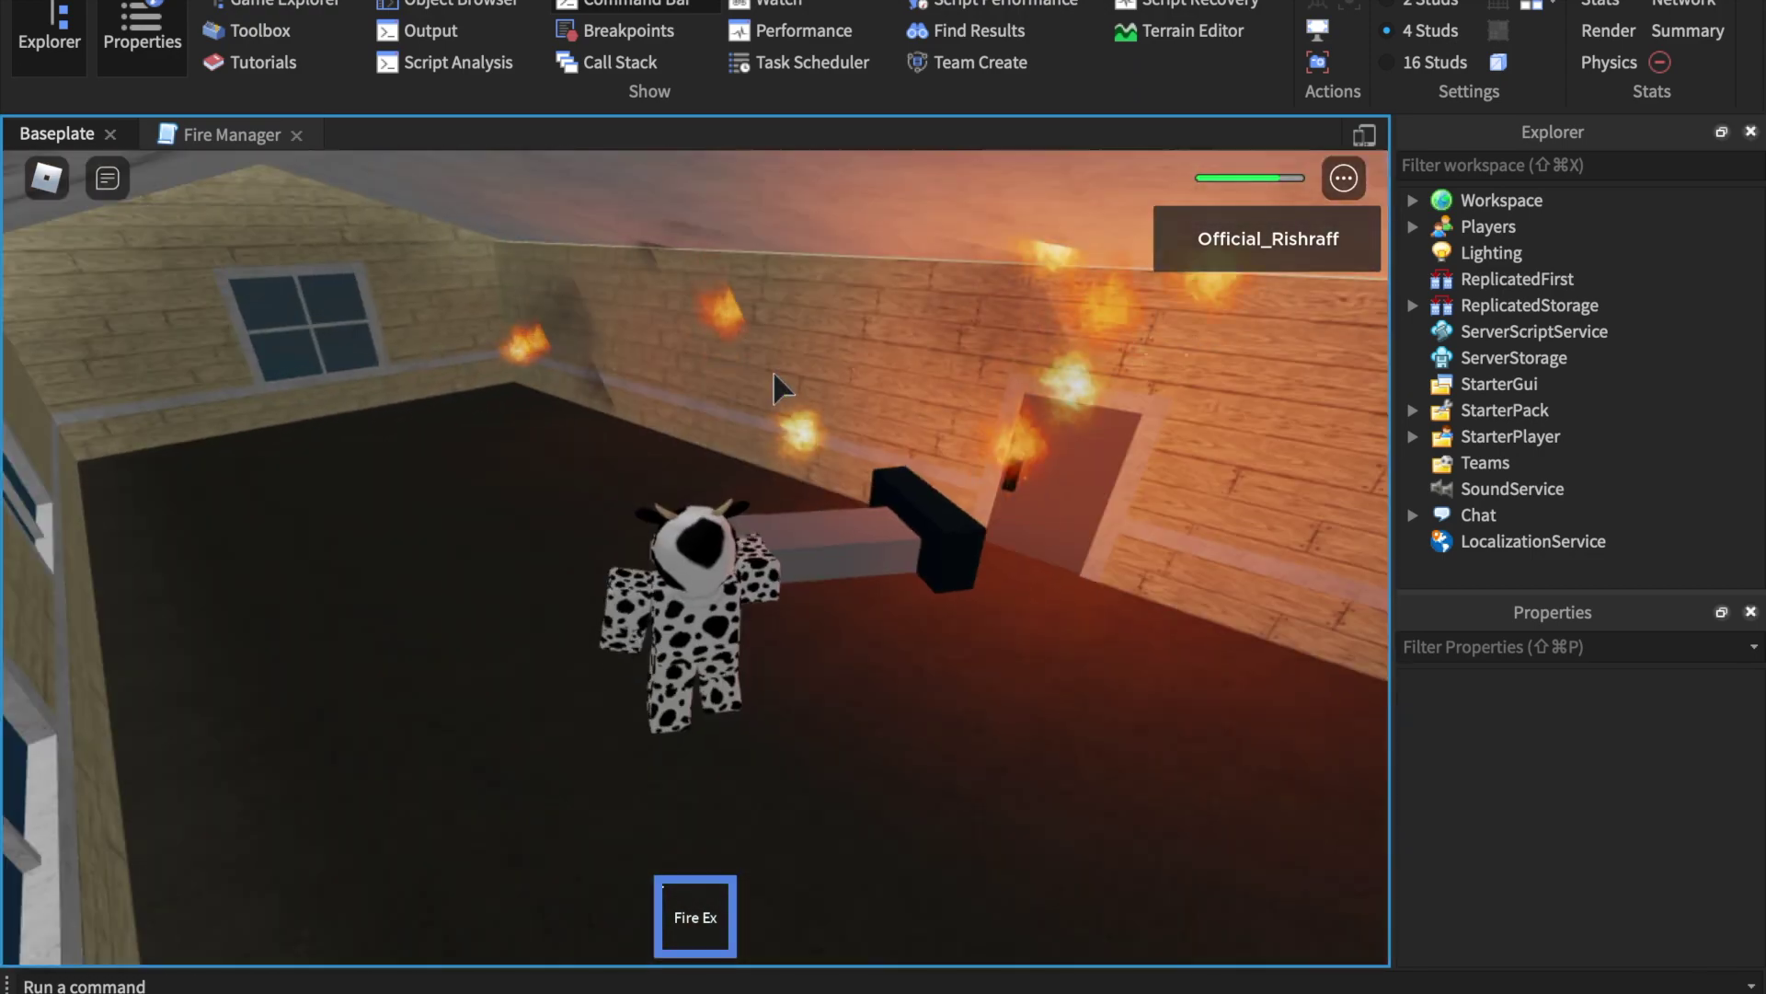
pyautogui.moveTo(772, 372); pyautogui.dragTo(978, 451)
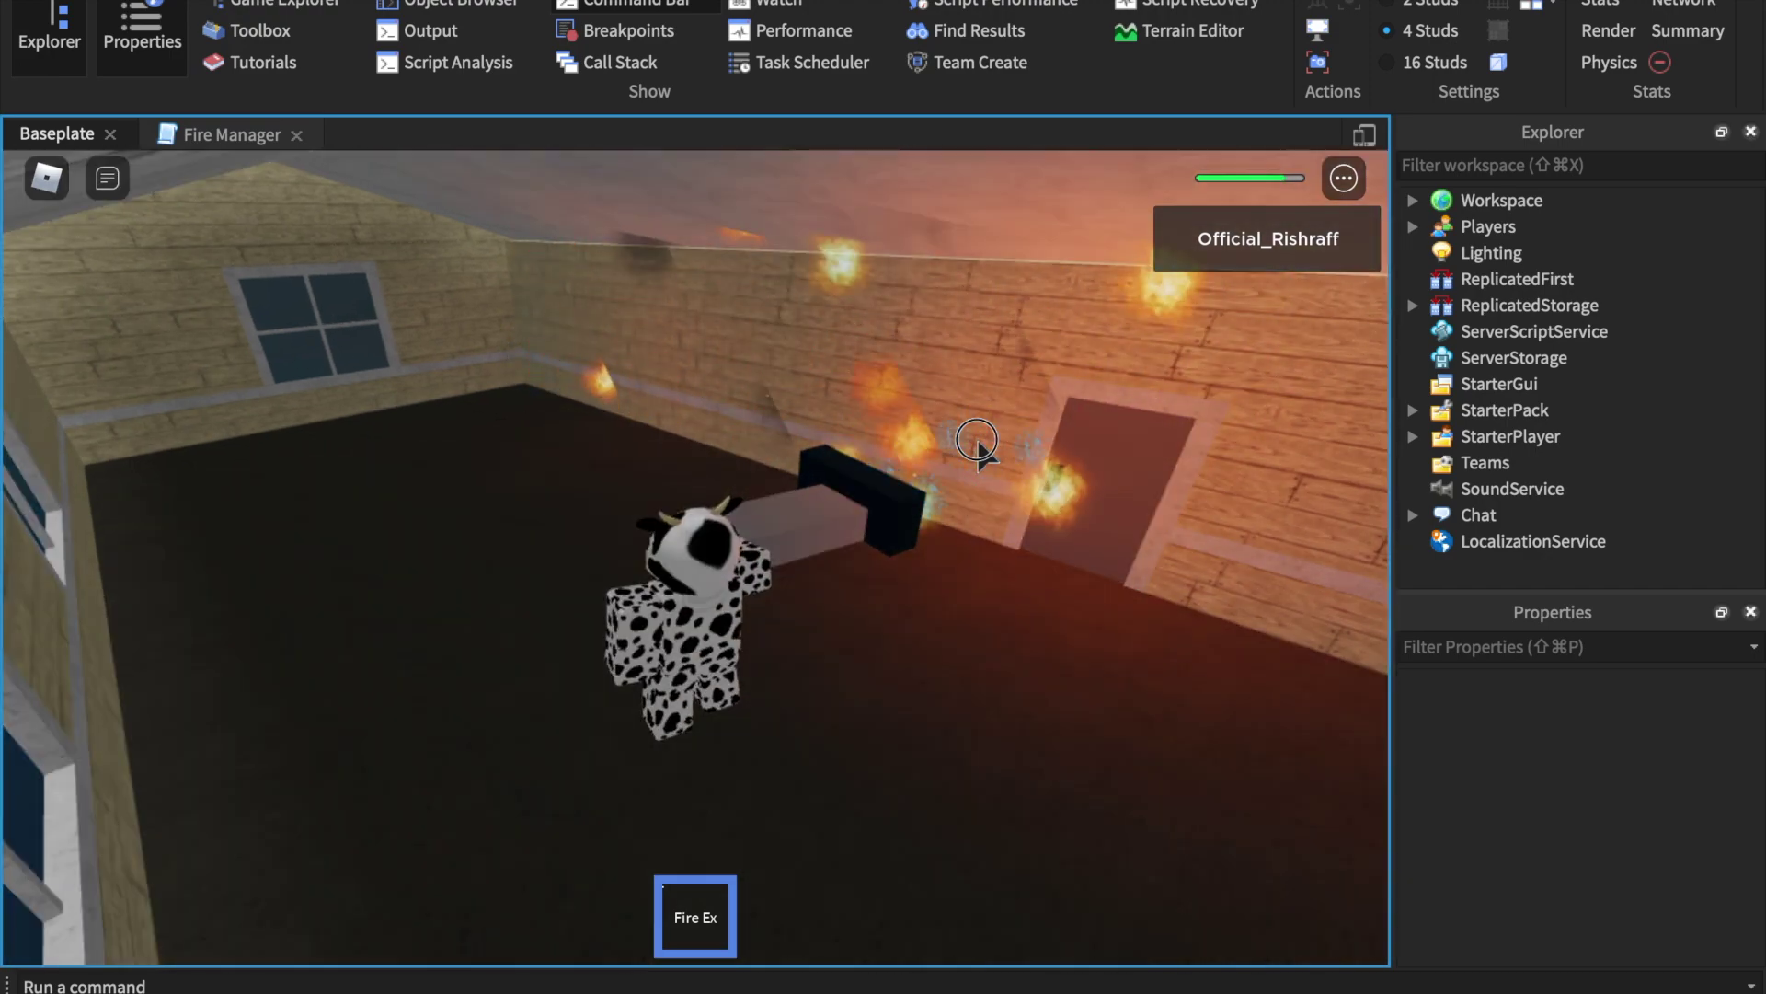
pyautogui.moveTo(978, 450); pyautogui.dragTo(740, 437, button='right')
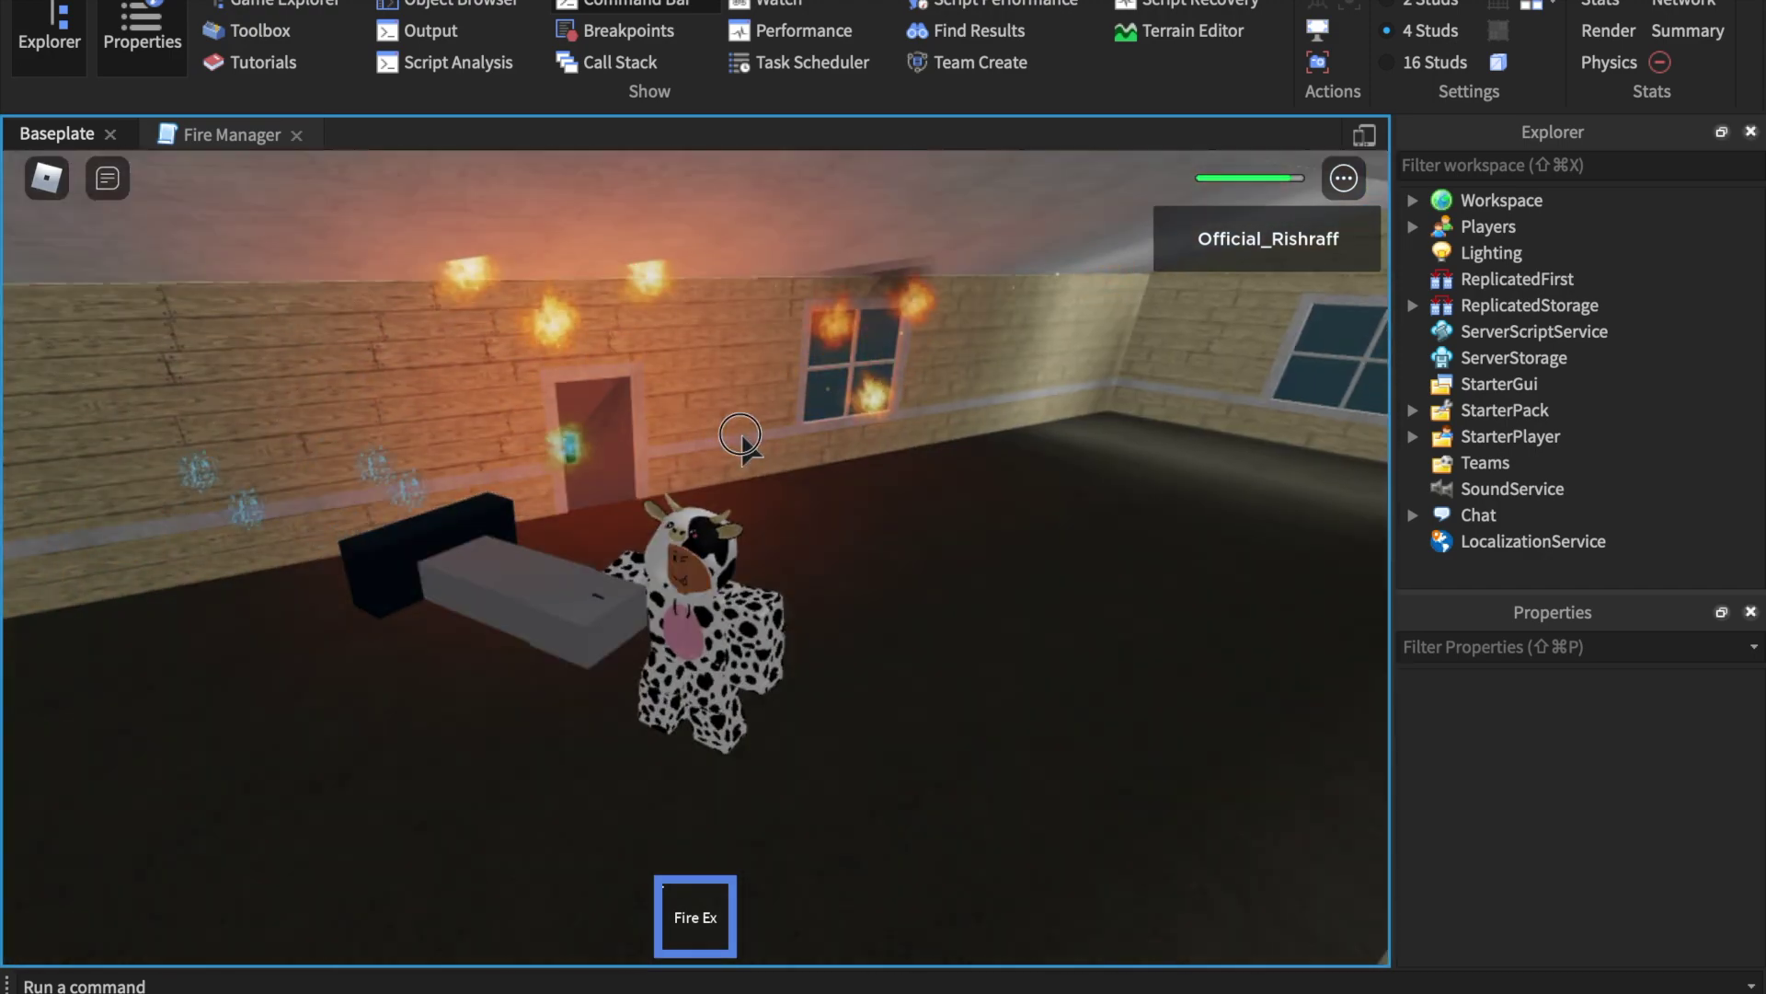
pyautogui.press('w')
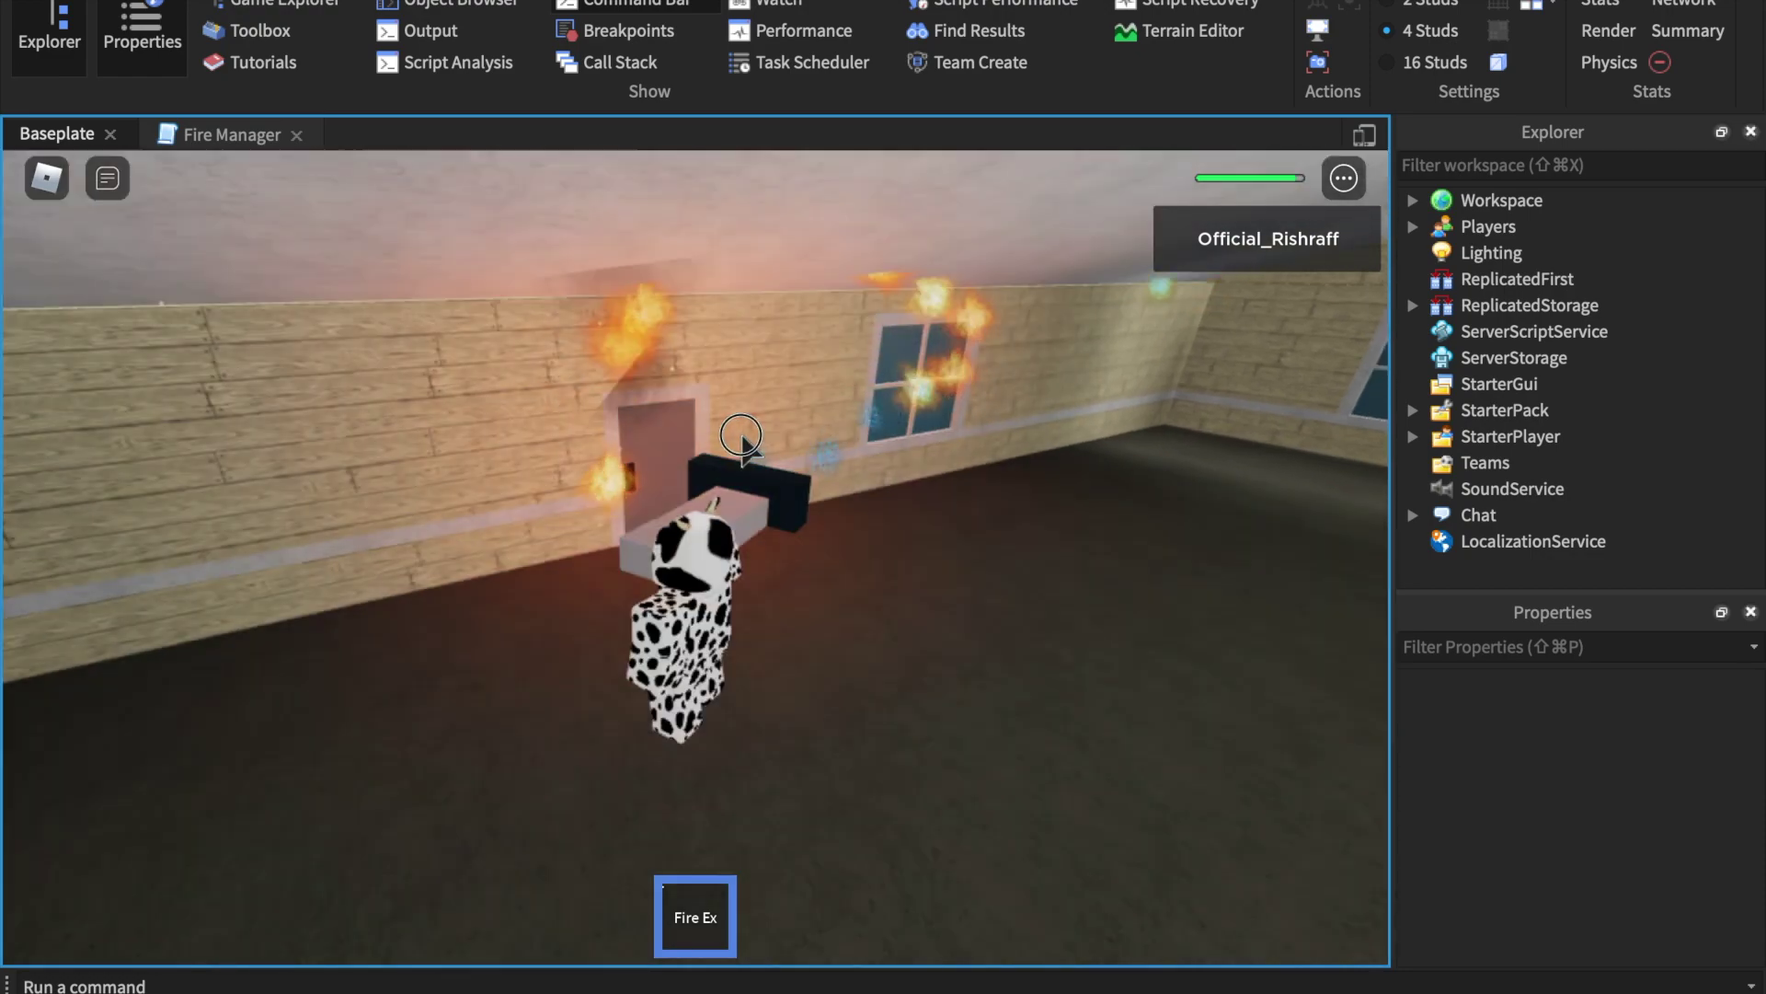
pyautogui.moveTo(741, 437); pyautogui.dragTo(741, 437)
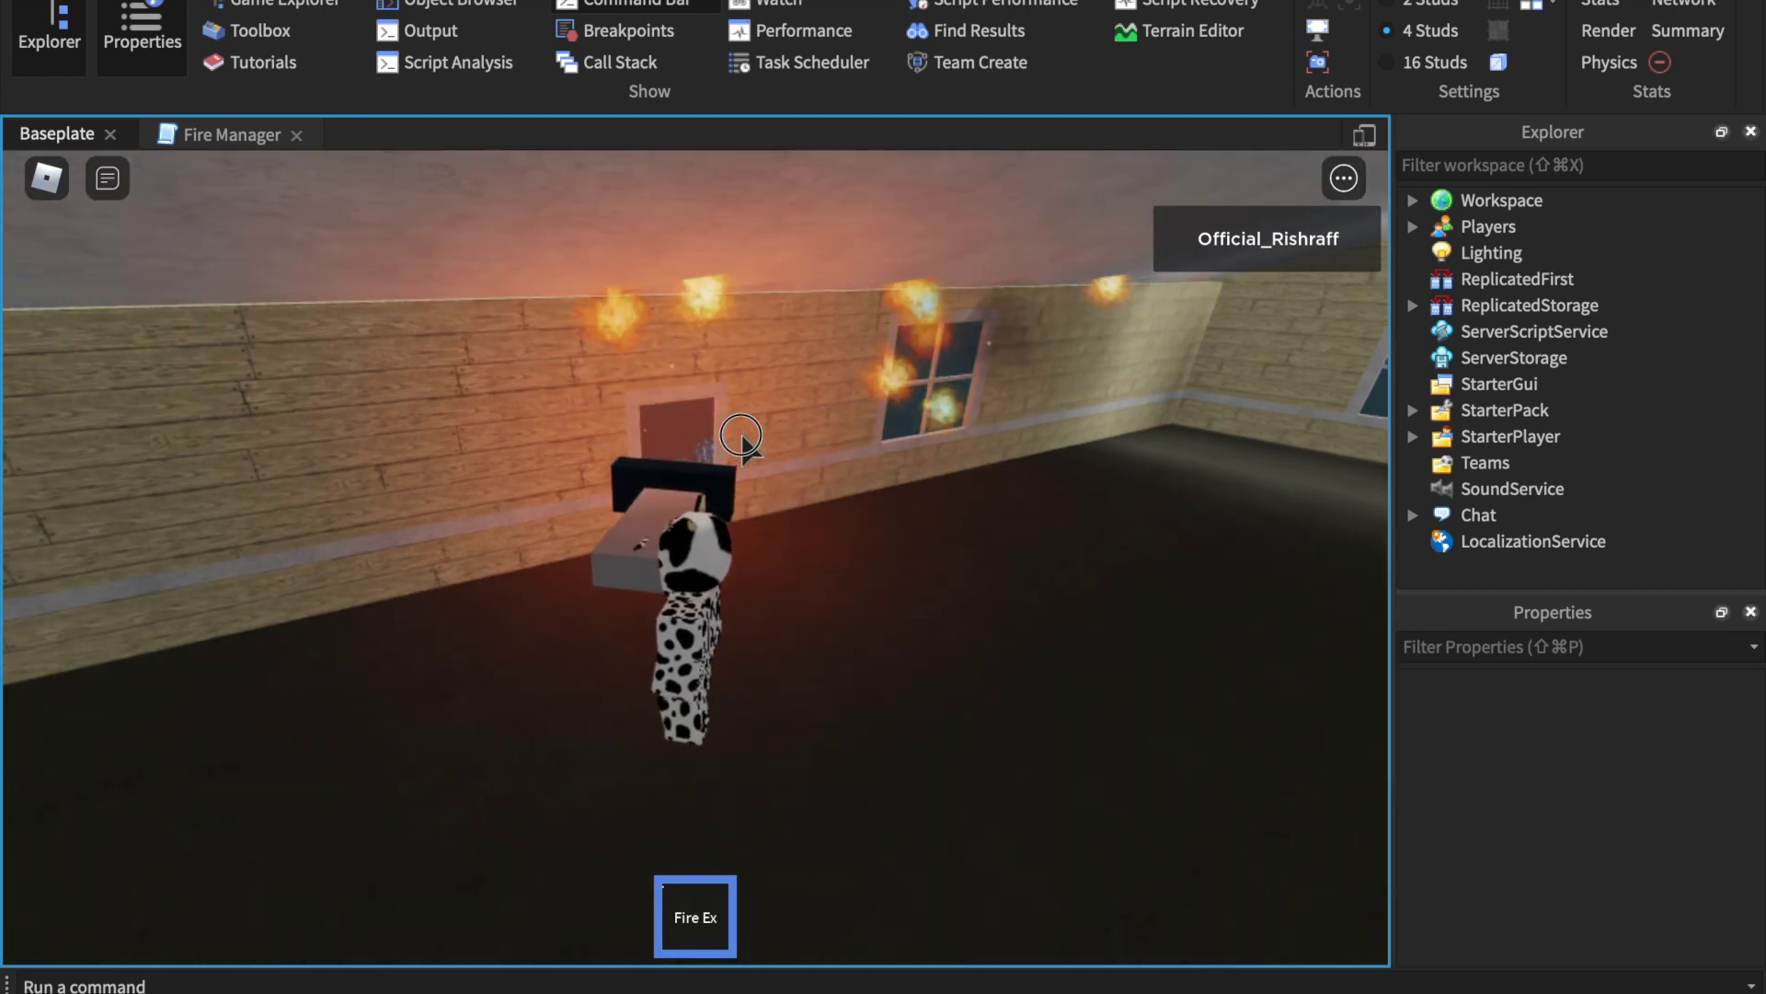
# Extinguish the remaining fires on the wall by the door and on the door itself
pyautogui.moveTo(740, 437); pyautogui.dragTo(741, 437)
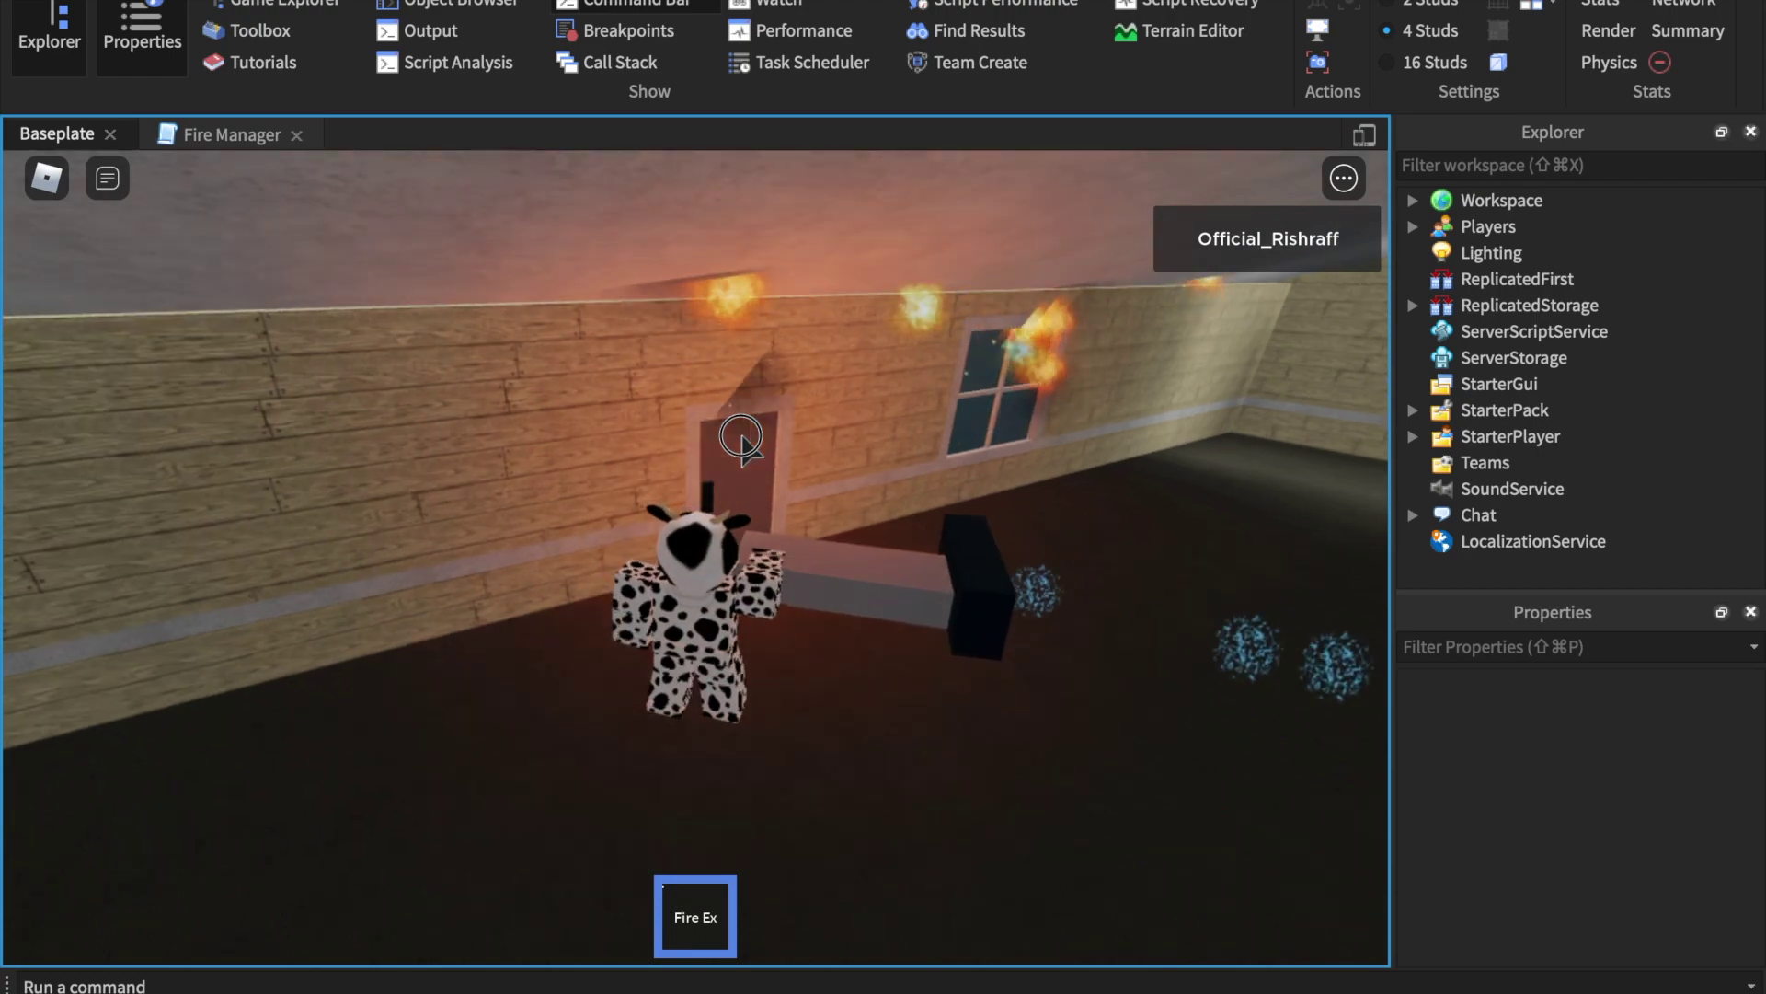
pyautogui.press('s')
pyautogui.press('s')
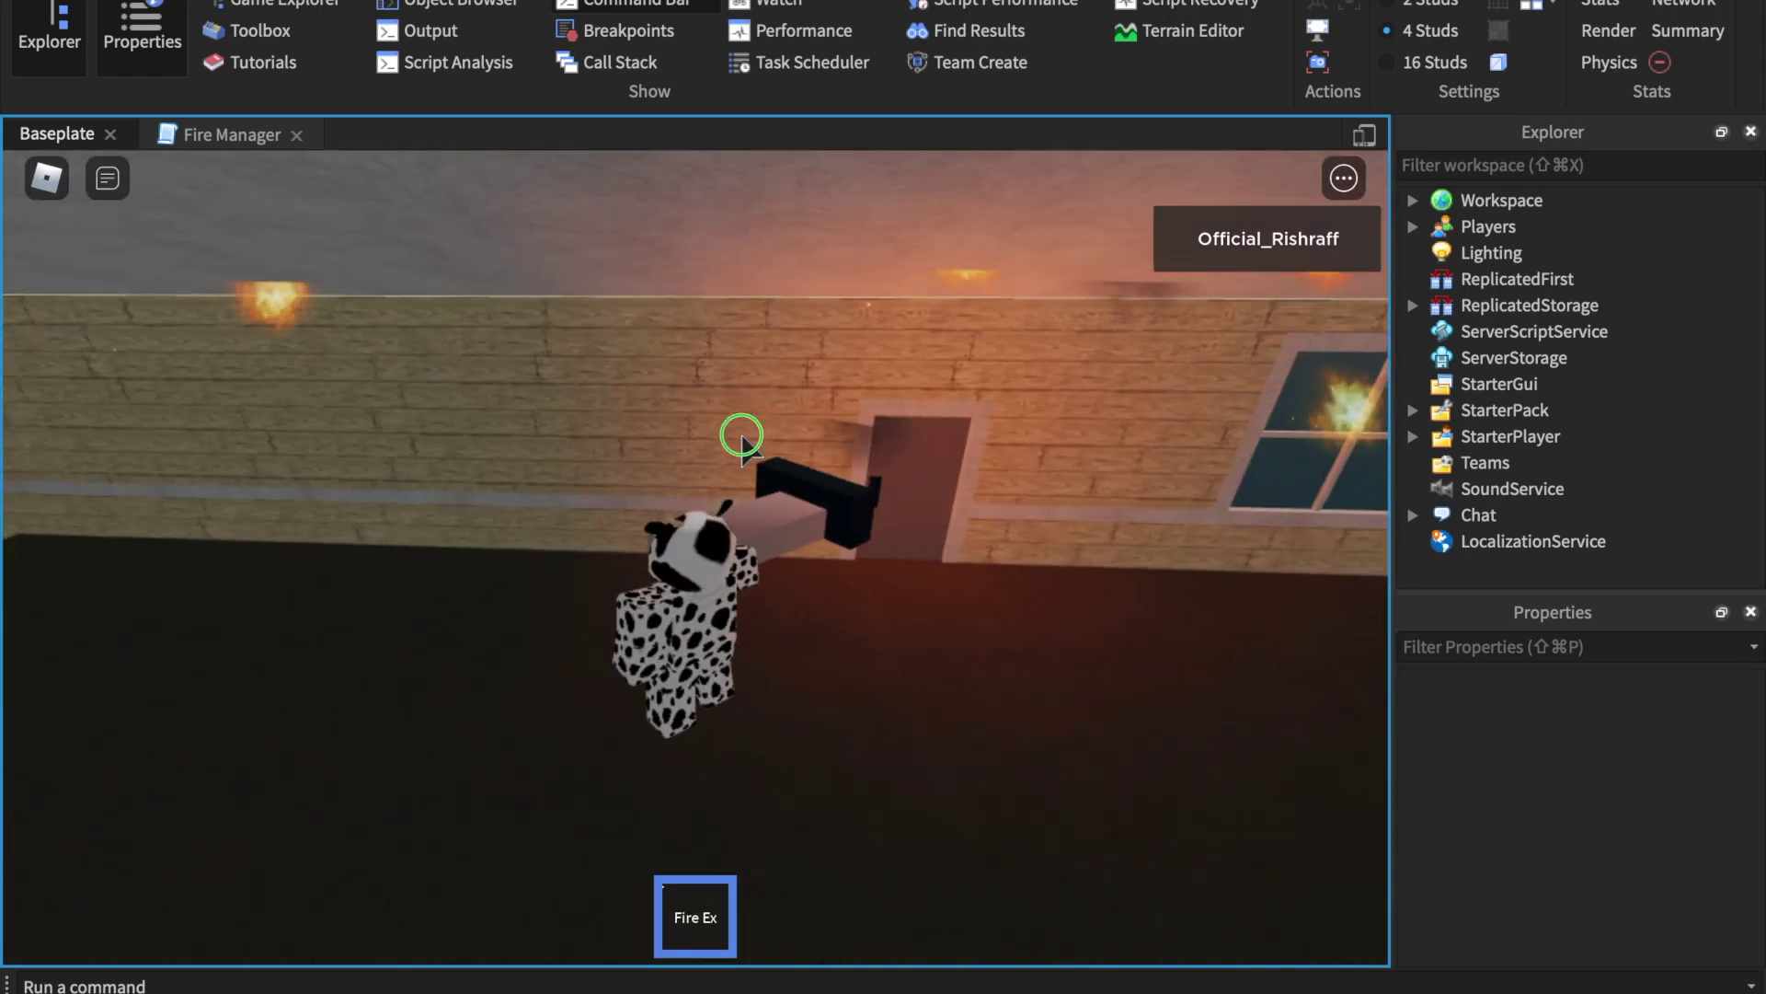
pyautogui.moveTo(741, 437); pyautogui.dragTo(740, 437)
pyautogui.press('w')
pyautogui.moveTo(742, 436); pyautogui.dragTo(741, 436, button='right')
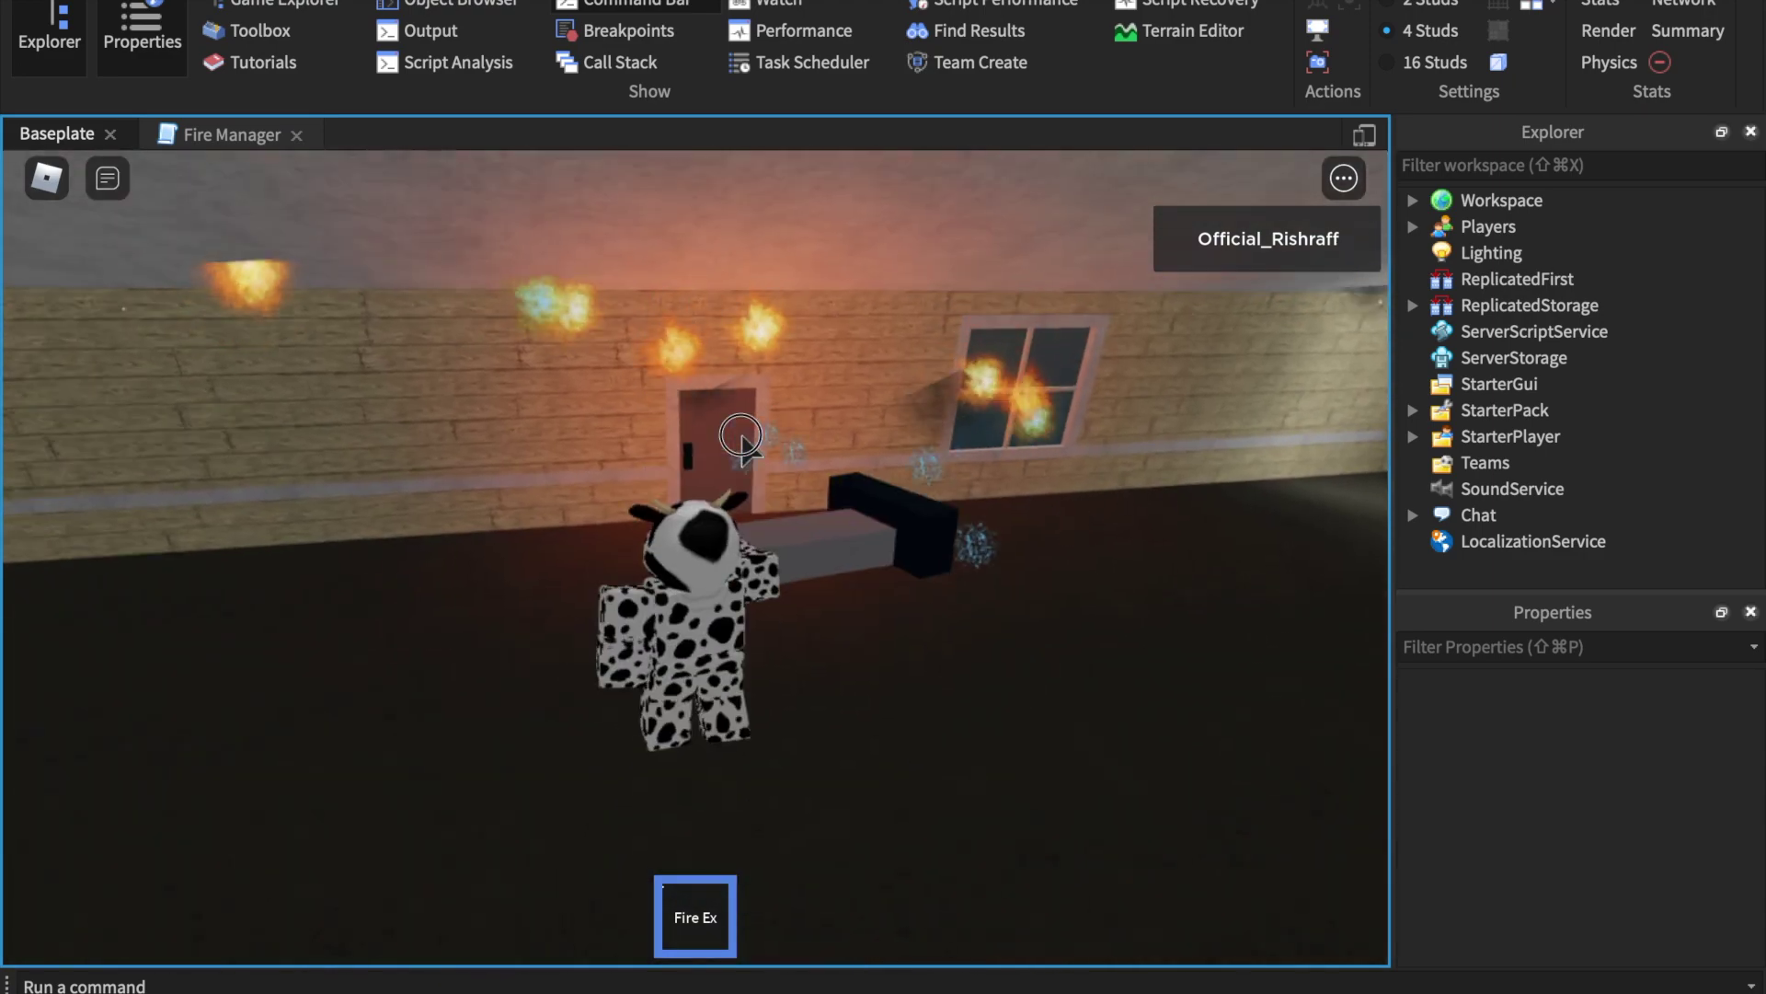
pyautogui.moveTo(741, 432); pyautogui.dragTo(741, 432)
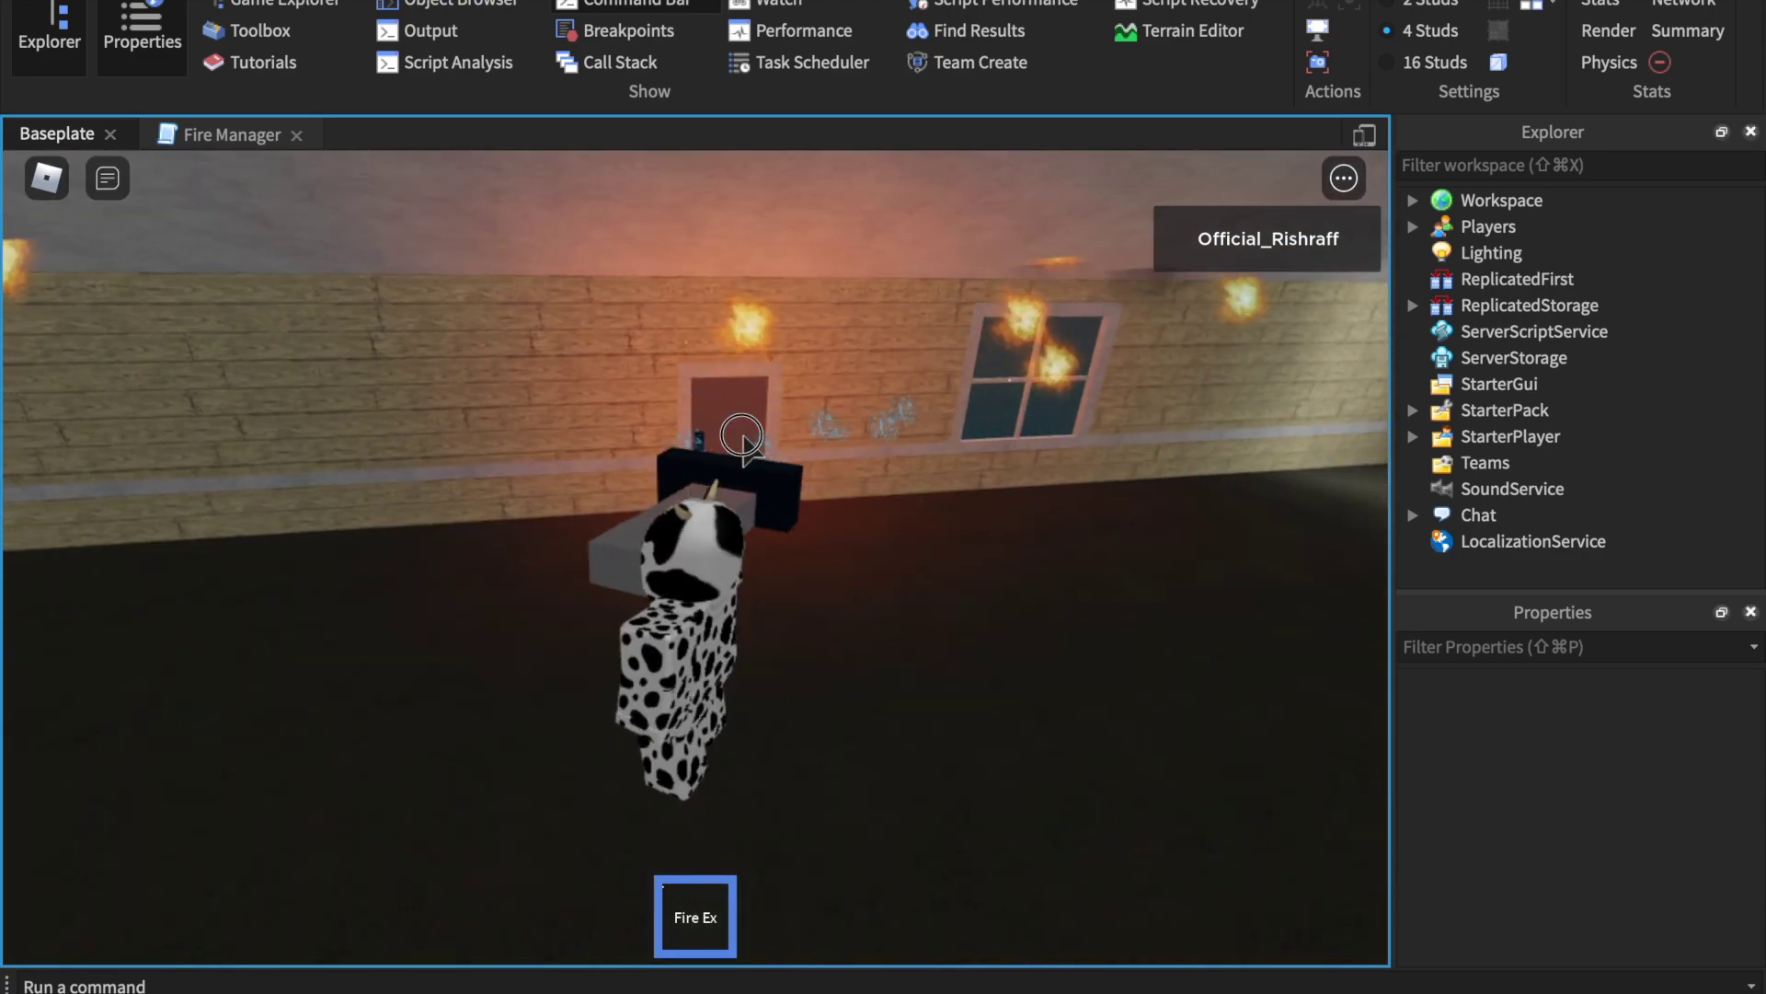
pyautogui.moveTo(741, 435); pyautogui.dragTo(741, 435, button='right')
pyautogui.moveTo(742, 436); pyautogui.dragTo(741, 435)
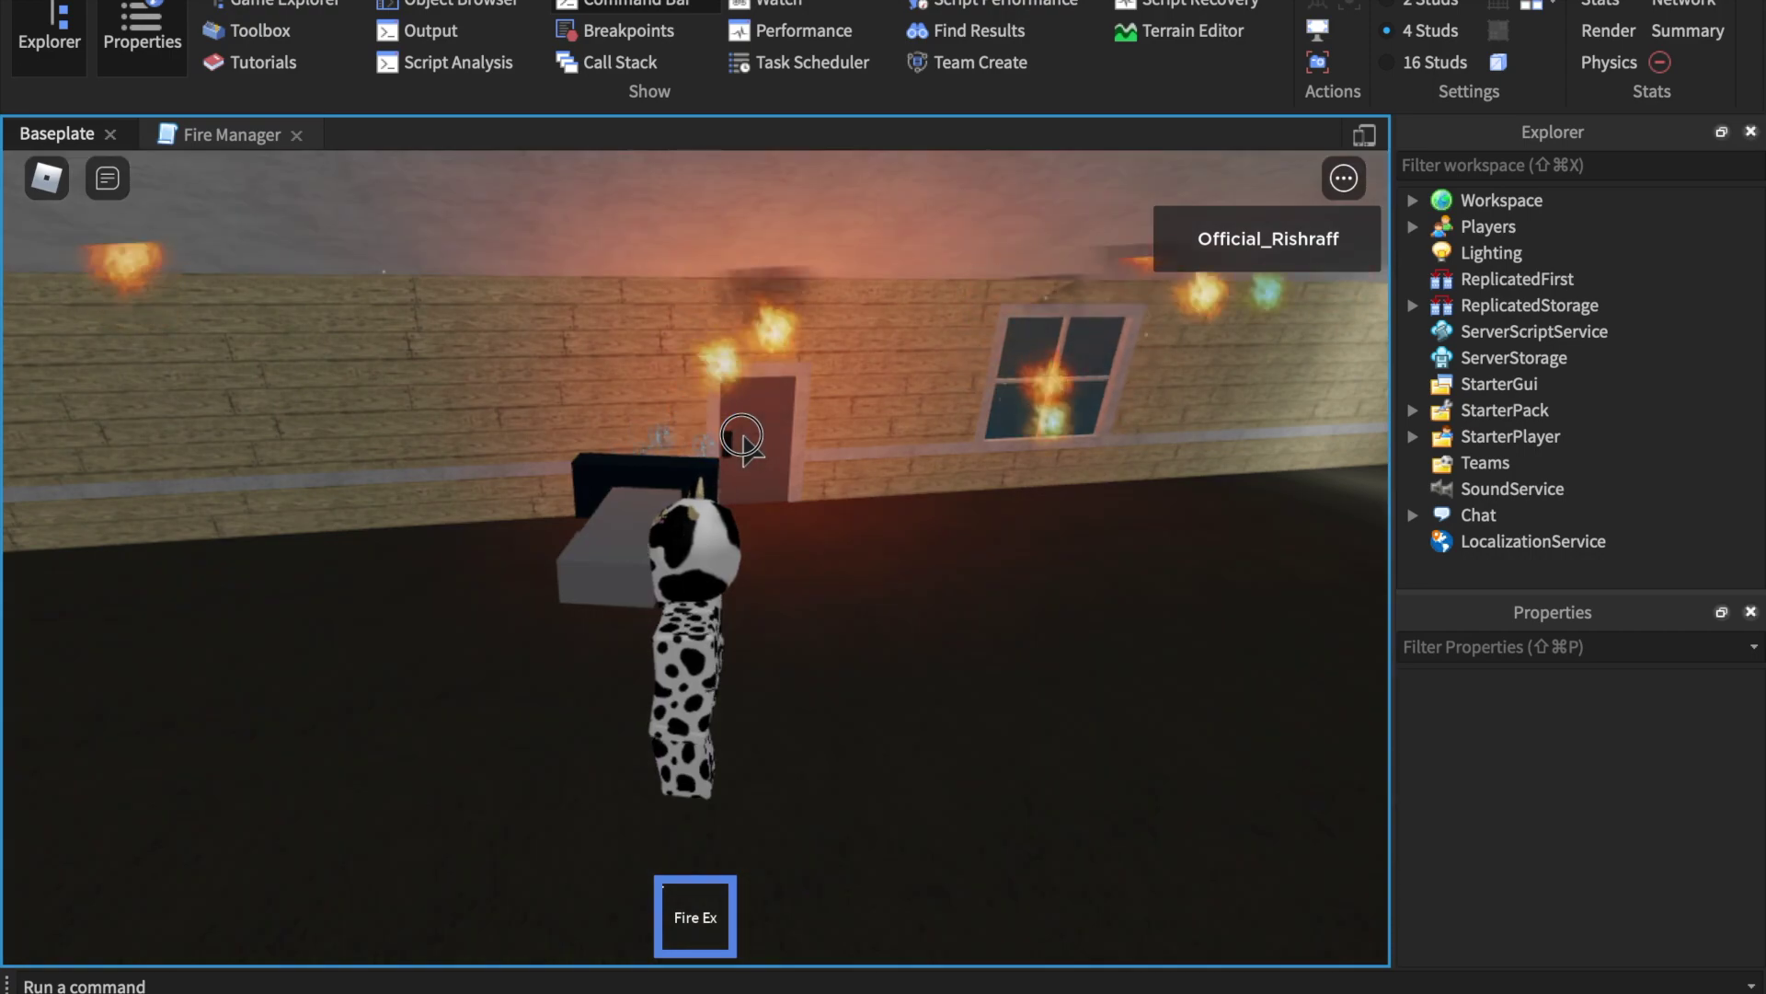
pyautogui.moveTo(742, 434); pyautogui.dragTo(749, 387, button='right')
pyautogui.click(743, 382)
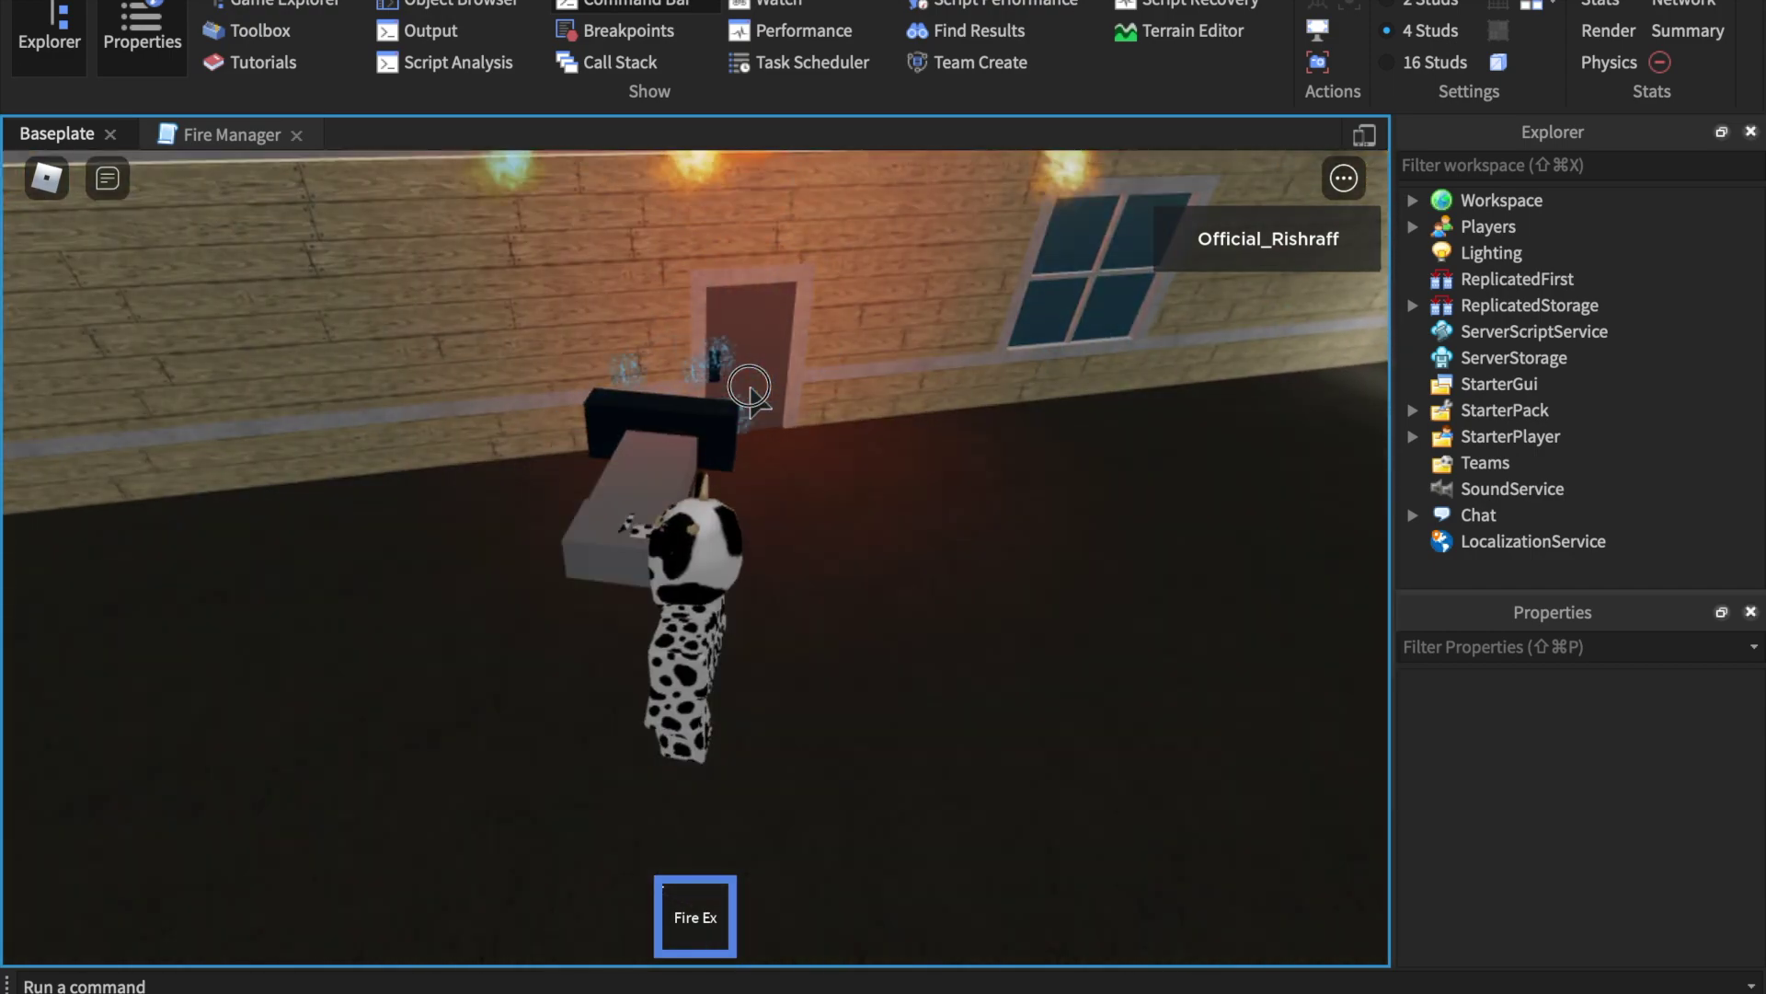
# Zoom the view and climb onto the roof edge while toggling the Fire Ex extinguisher
pyautogui.press('1')
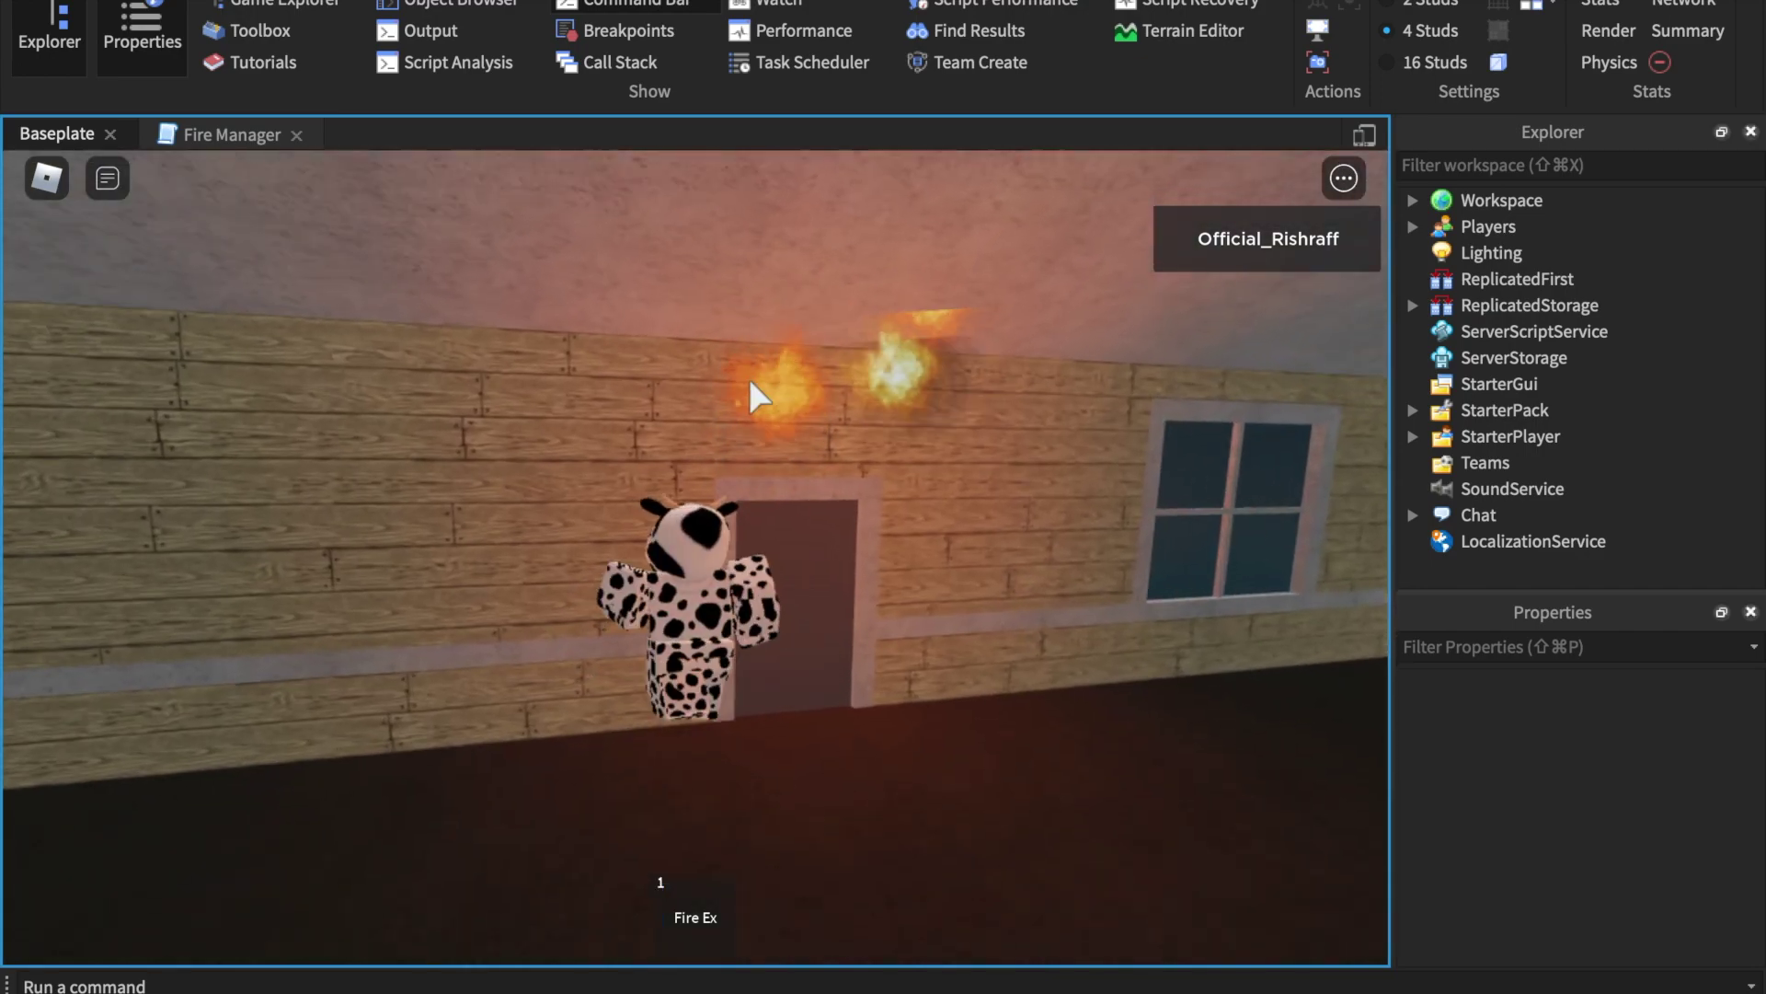
pyautogui.scroll(5, 749, 378)
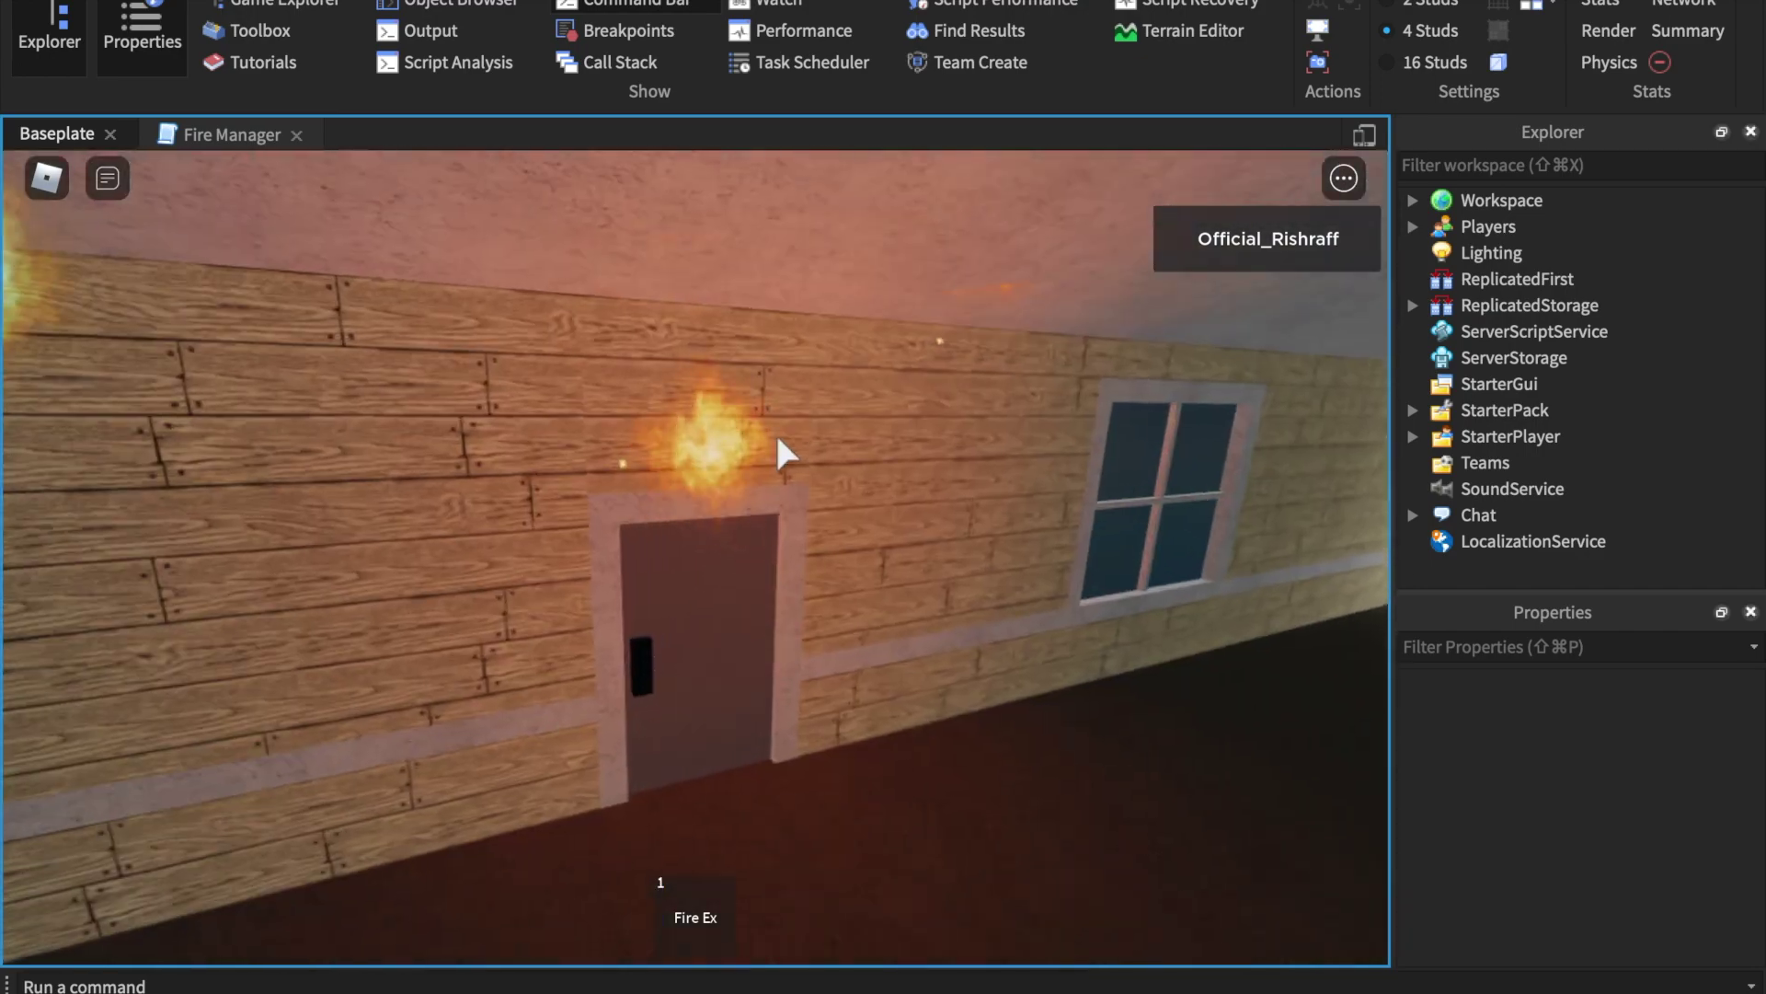
pyautogui.scroll(-5, 777, 441)
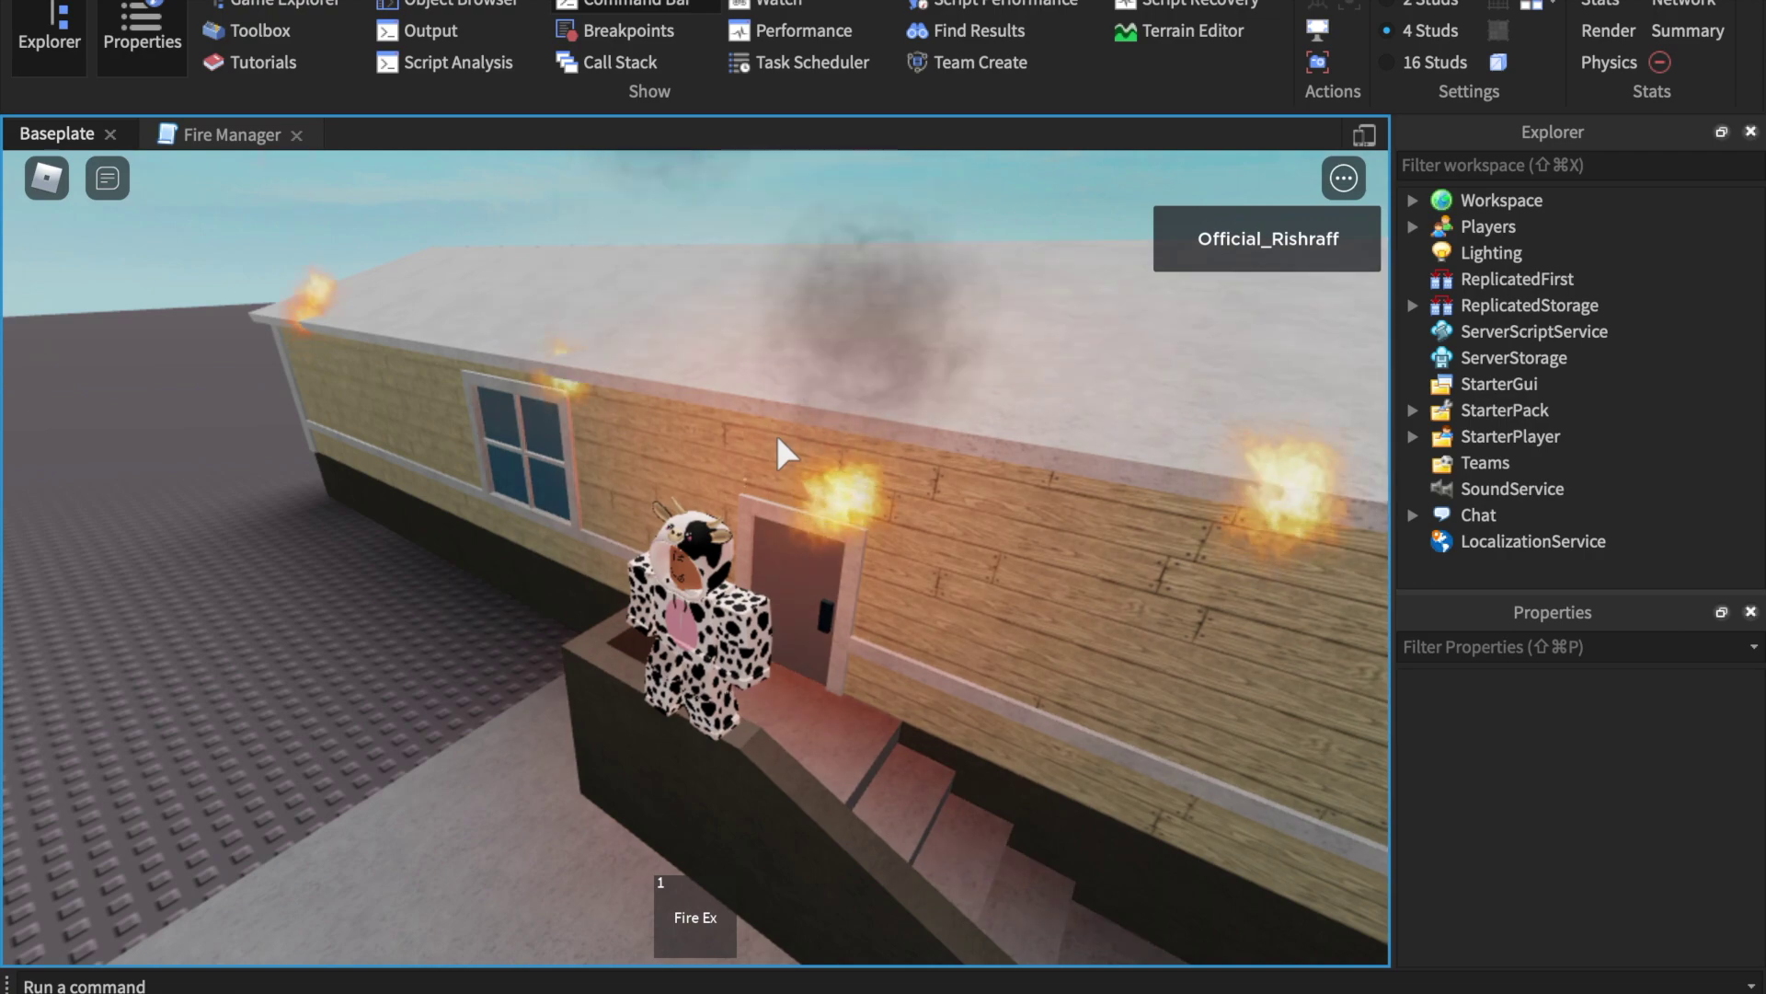
pyautogui.press('1')
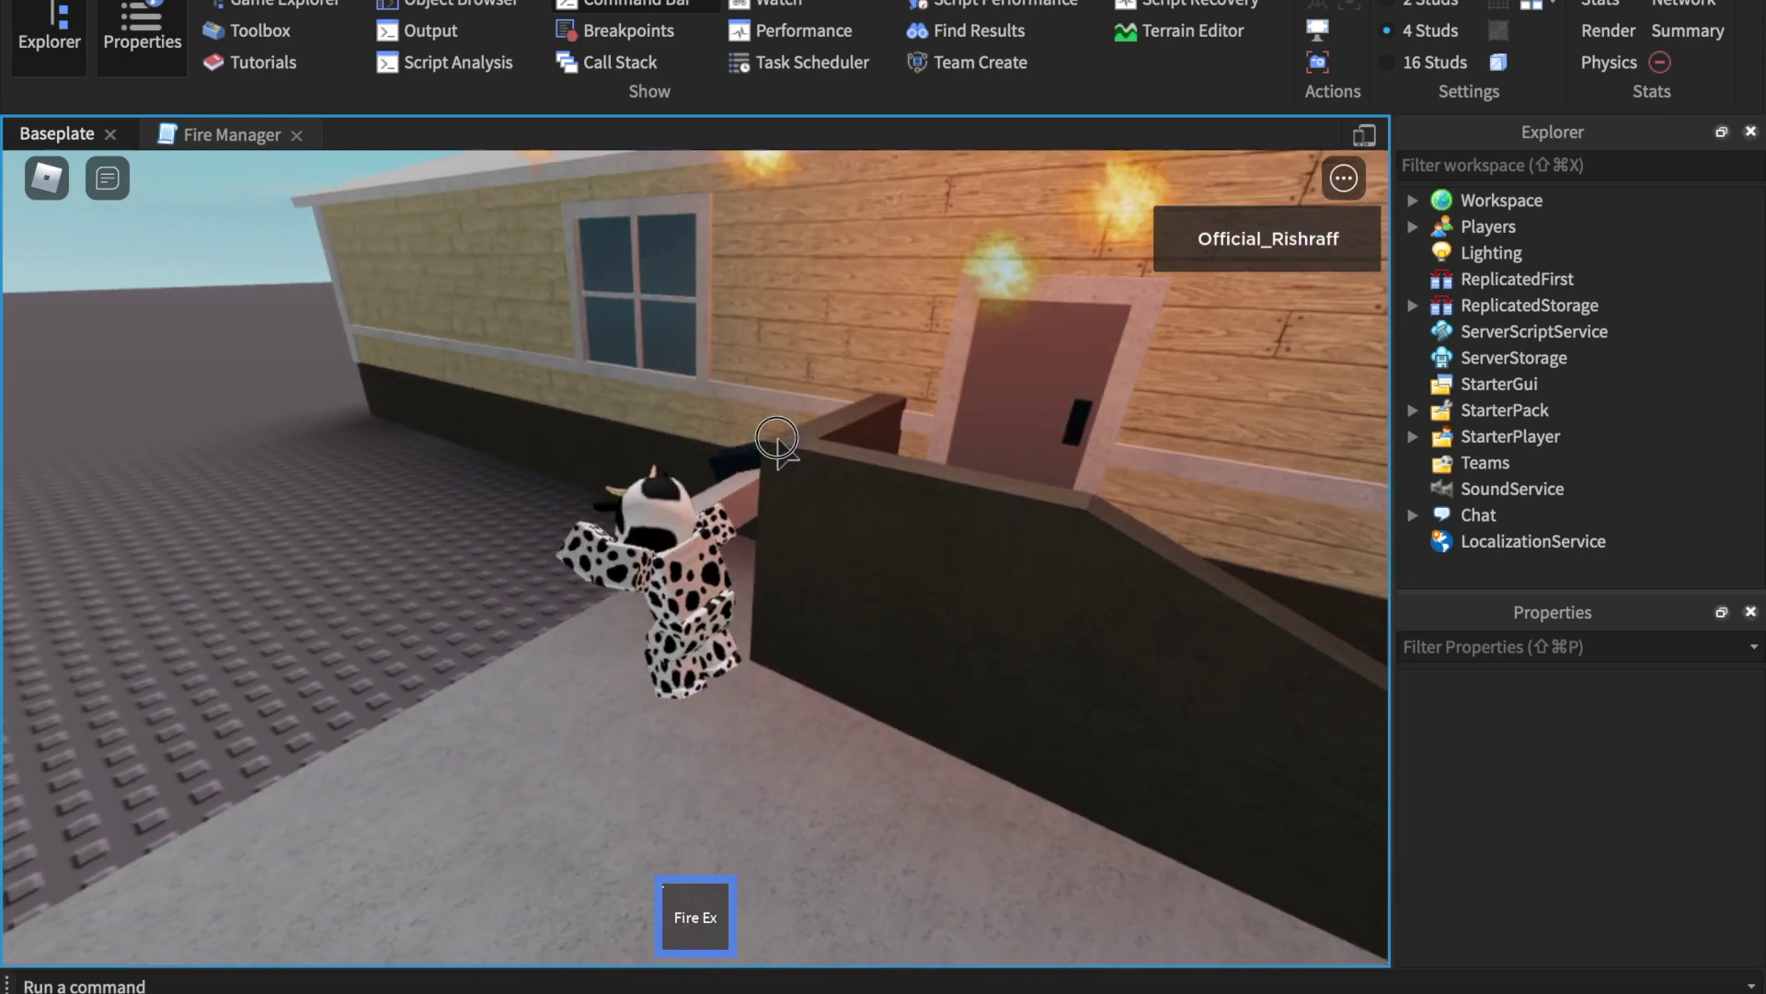
pyautogui.press('w')
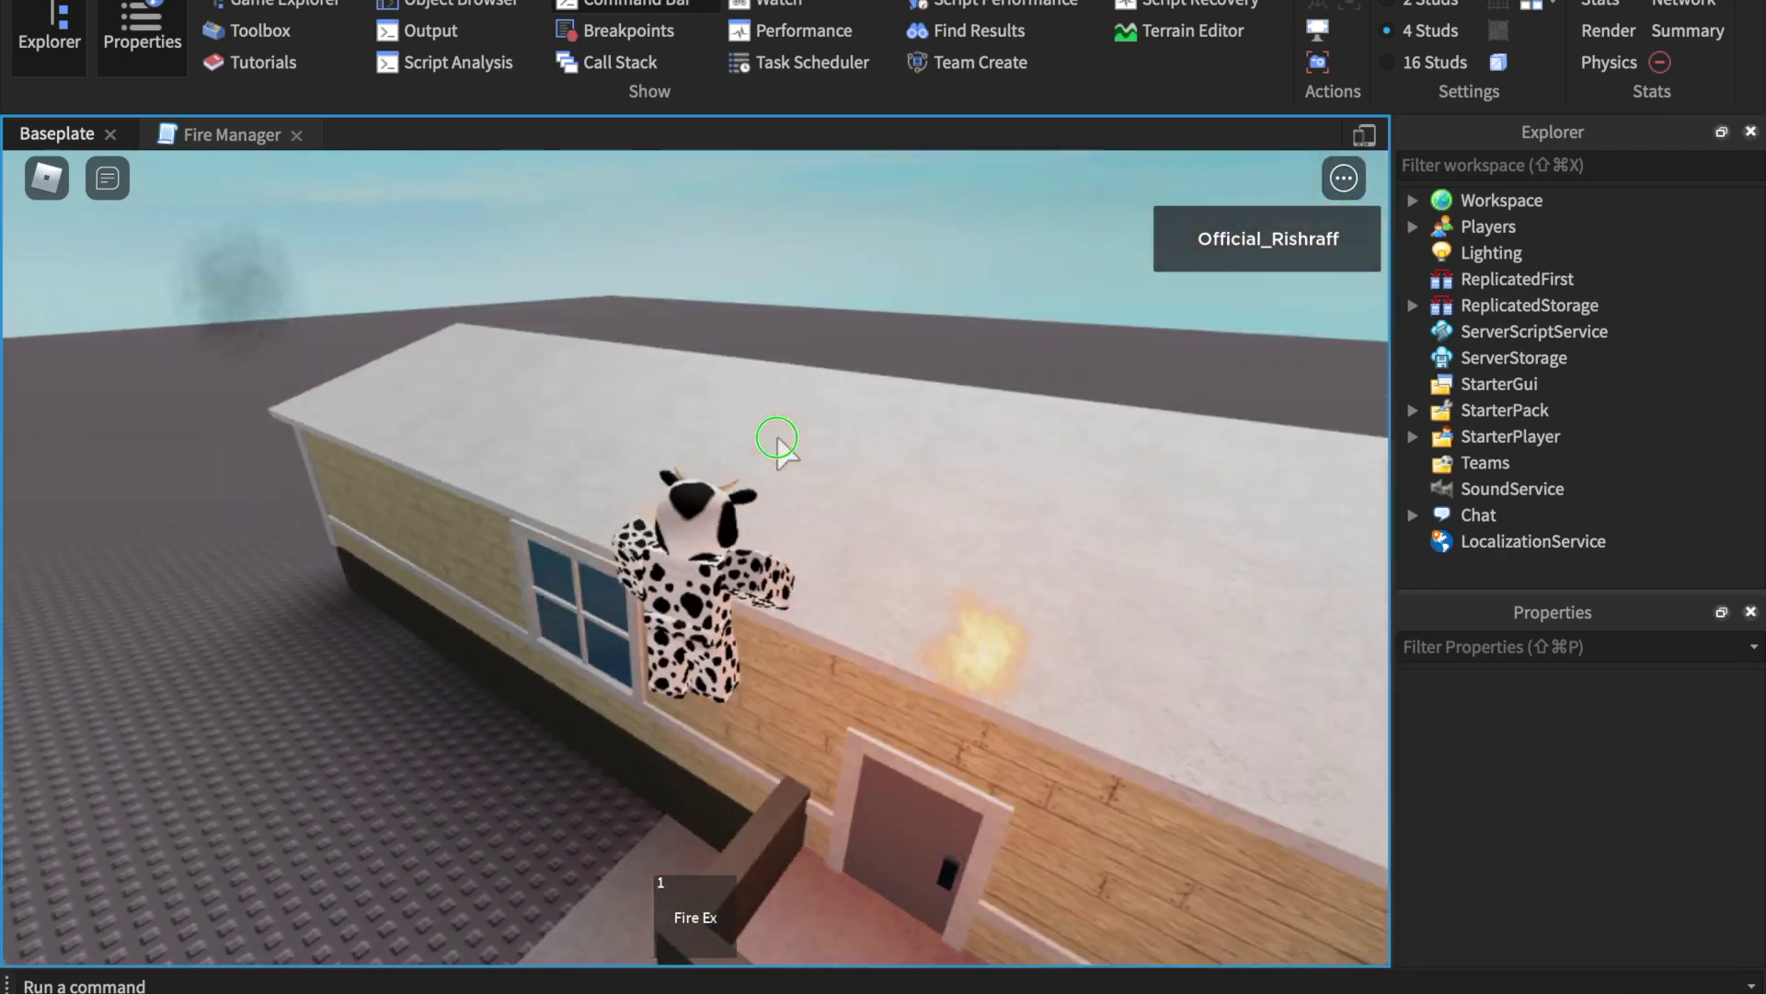
pyautogui.press('1')
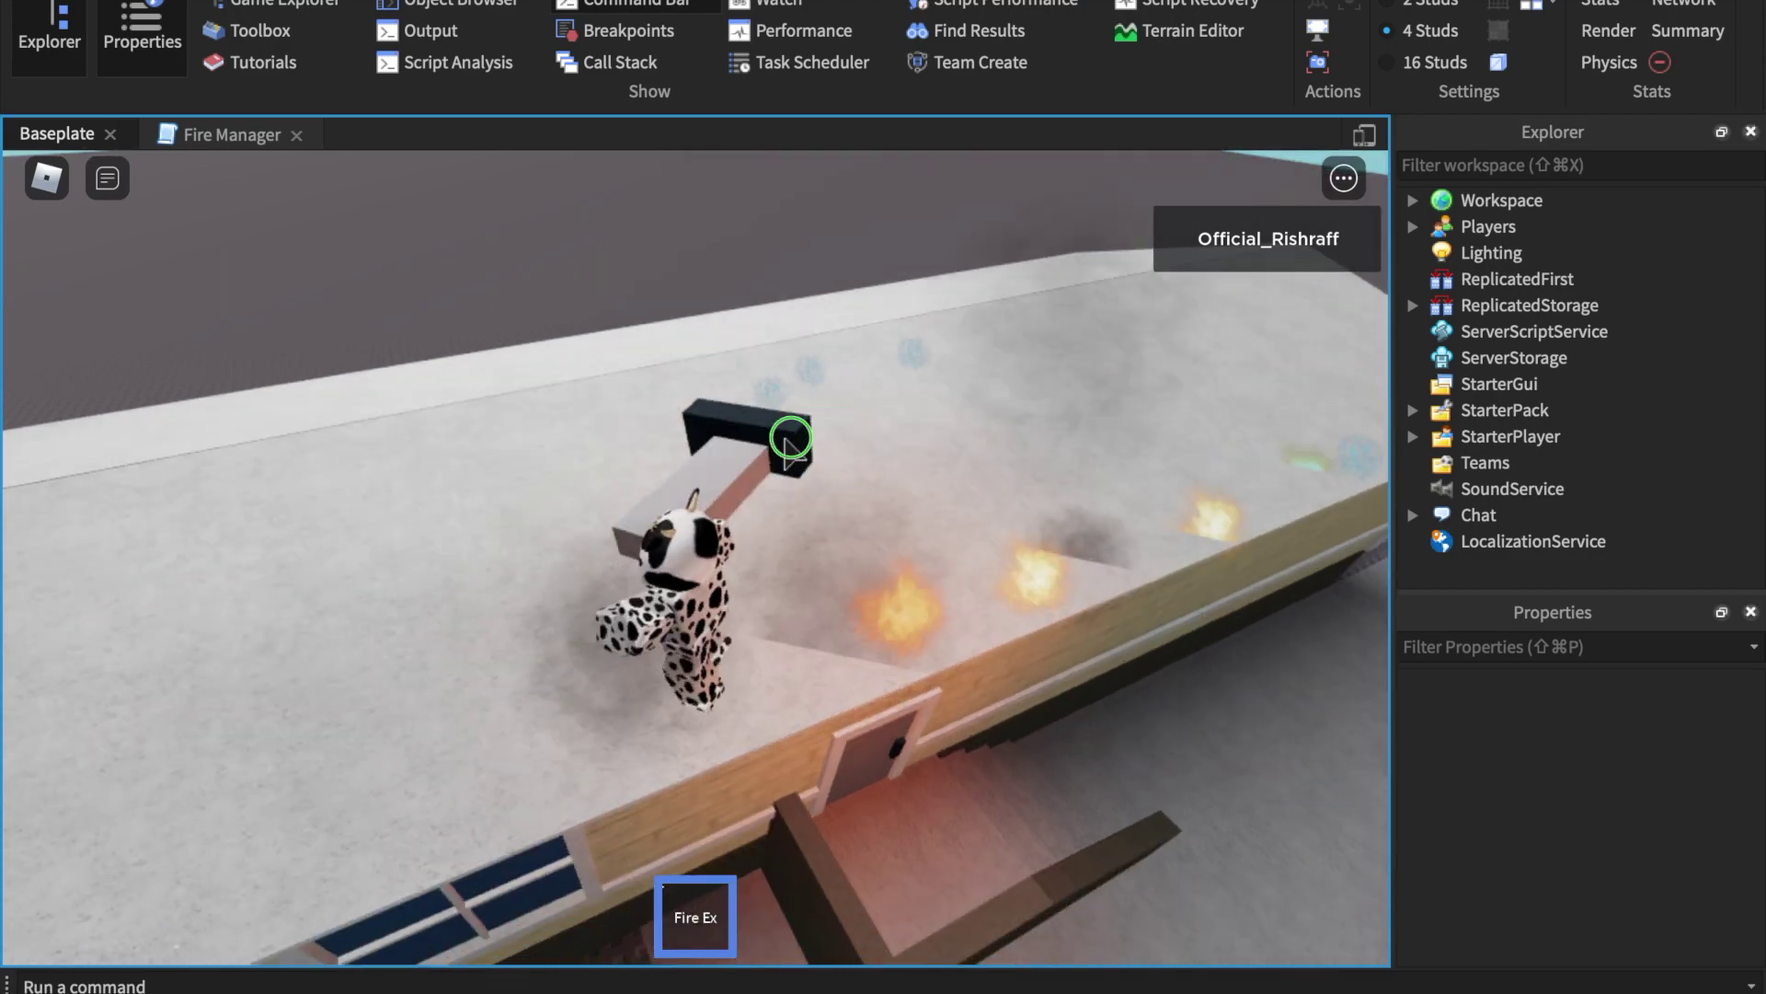
pyautogui.press('w')
pyautogui.press('1')
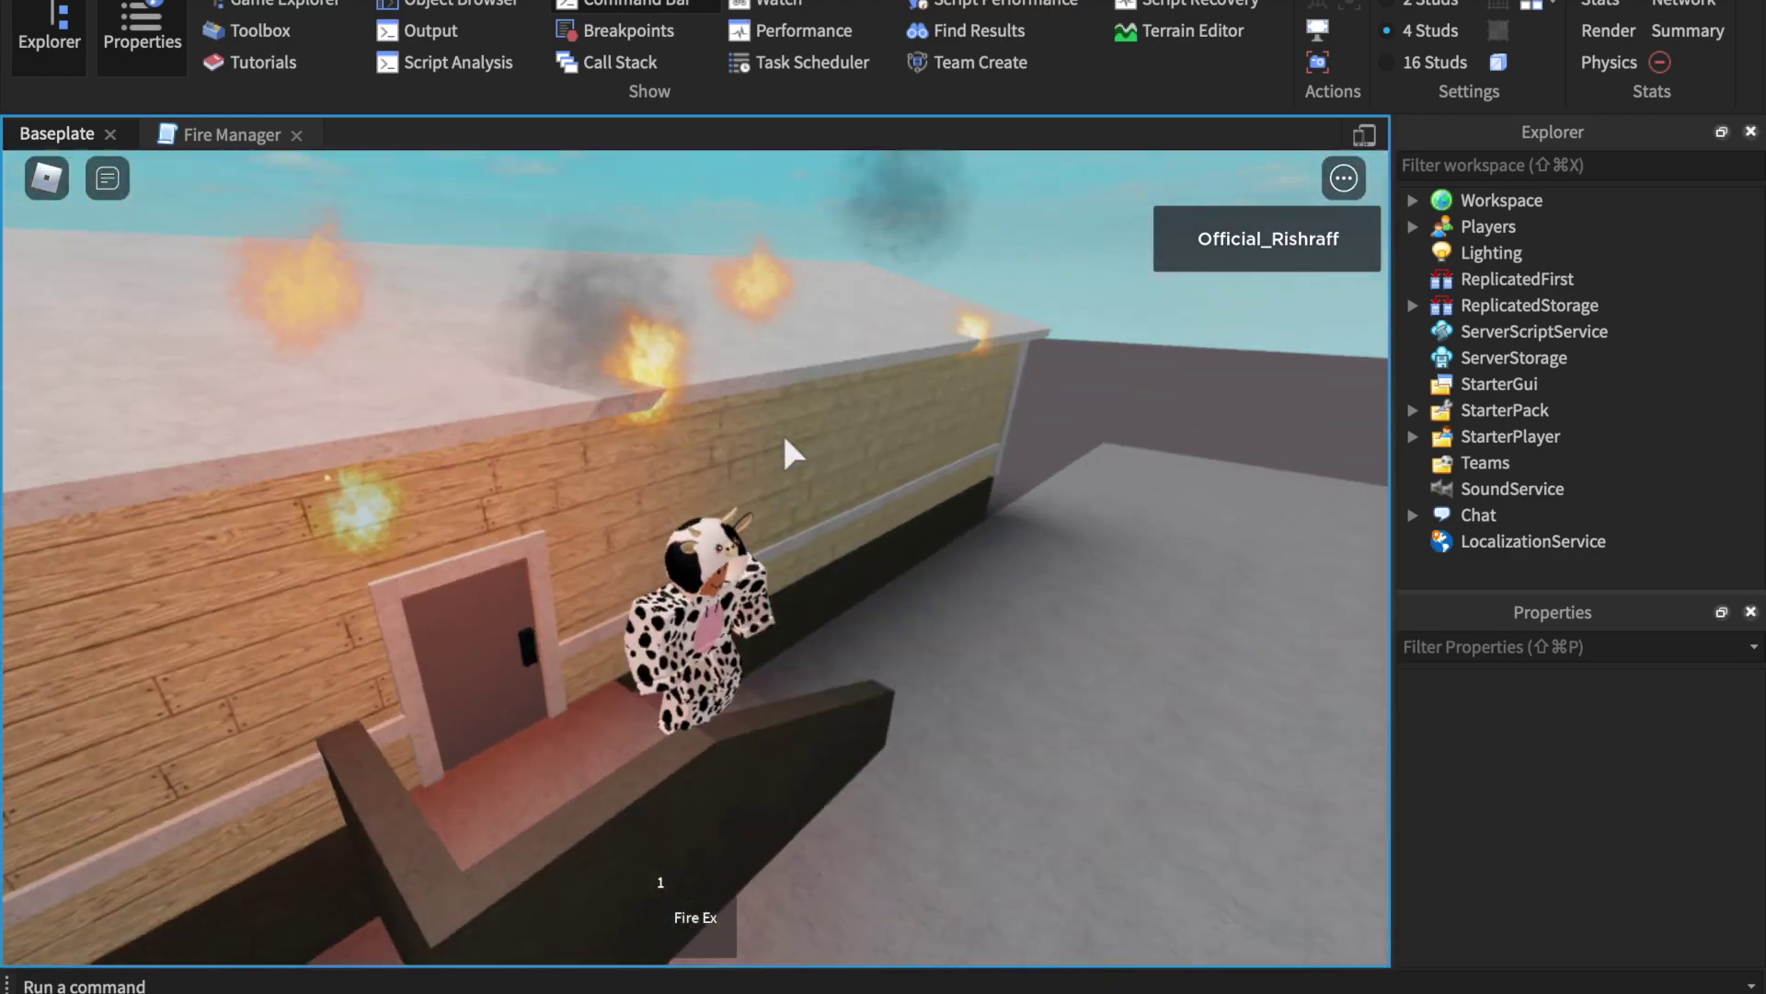
# Climb back onto the roof, then walk down the front steps with Fire Ex put away
pyautogui.press('w')
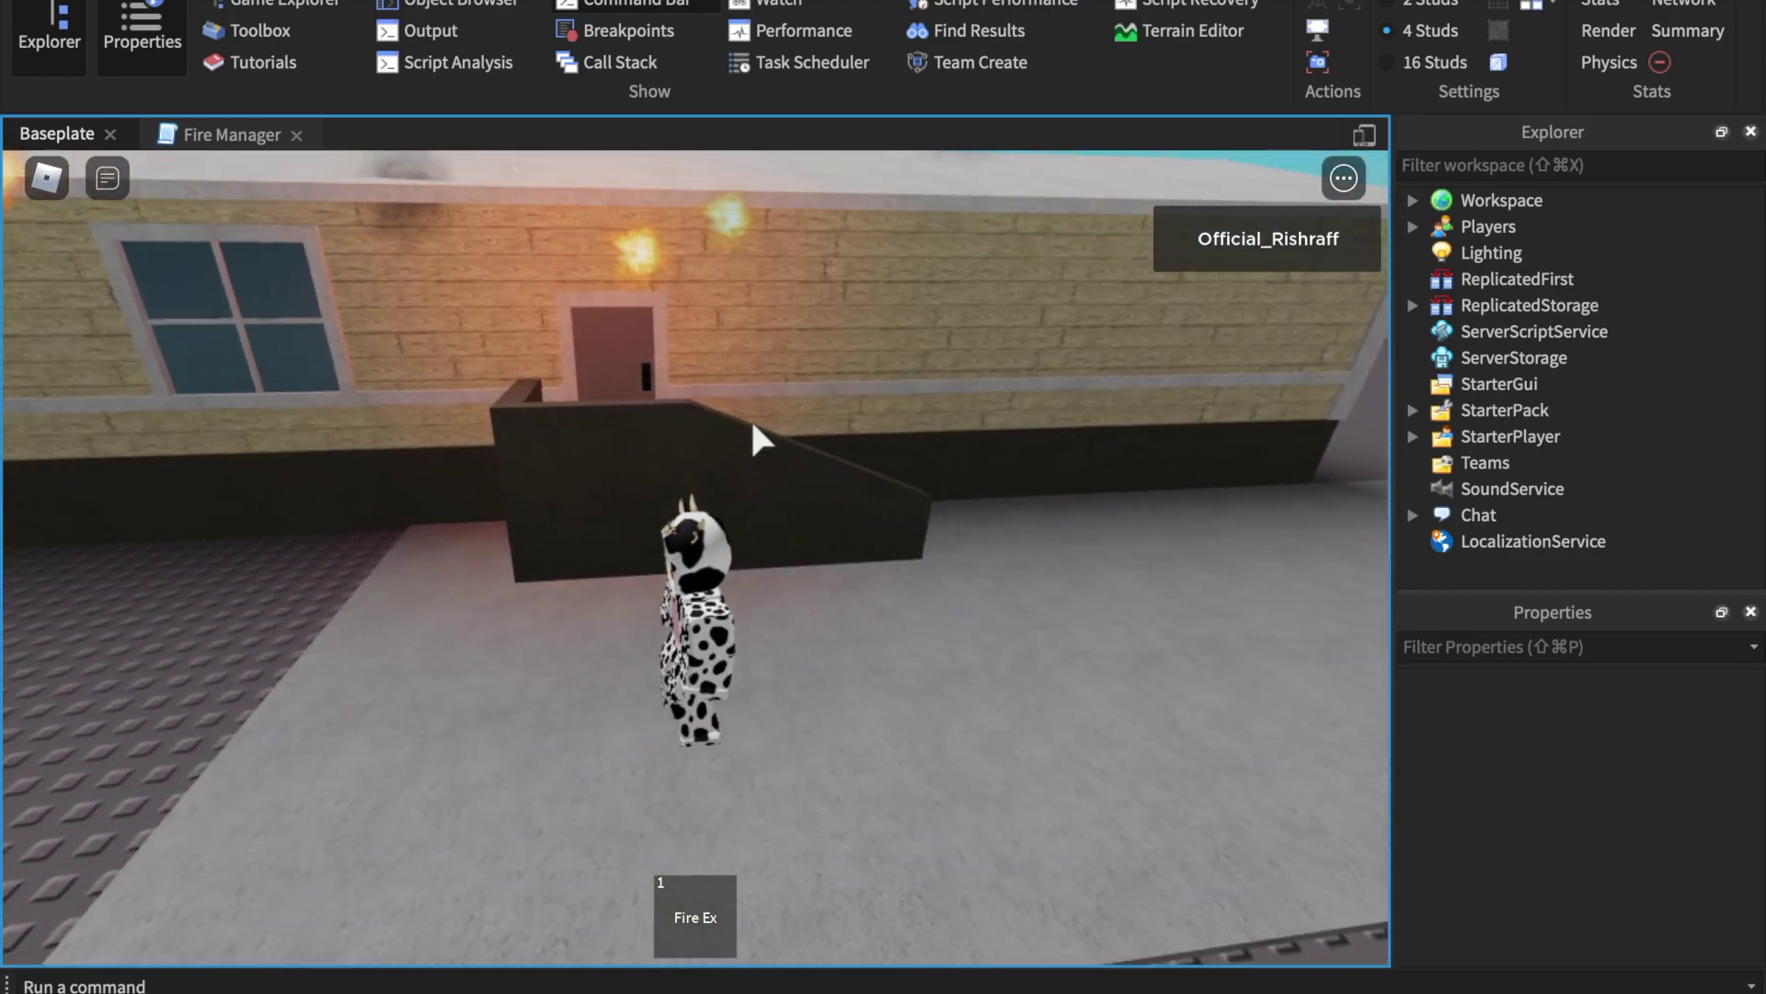
pyautogui.press('w')
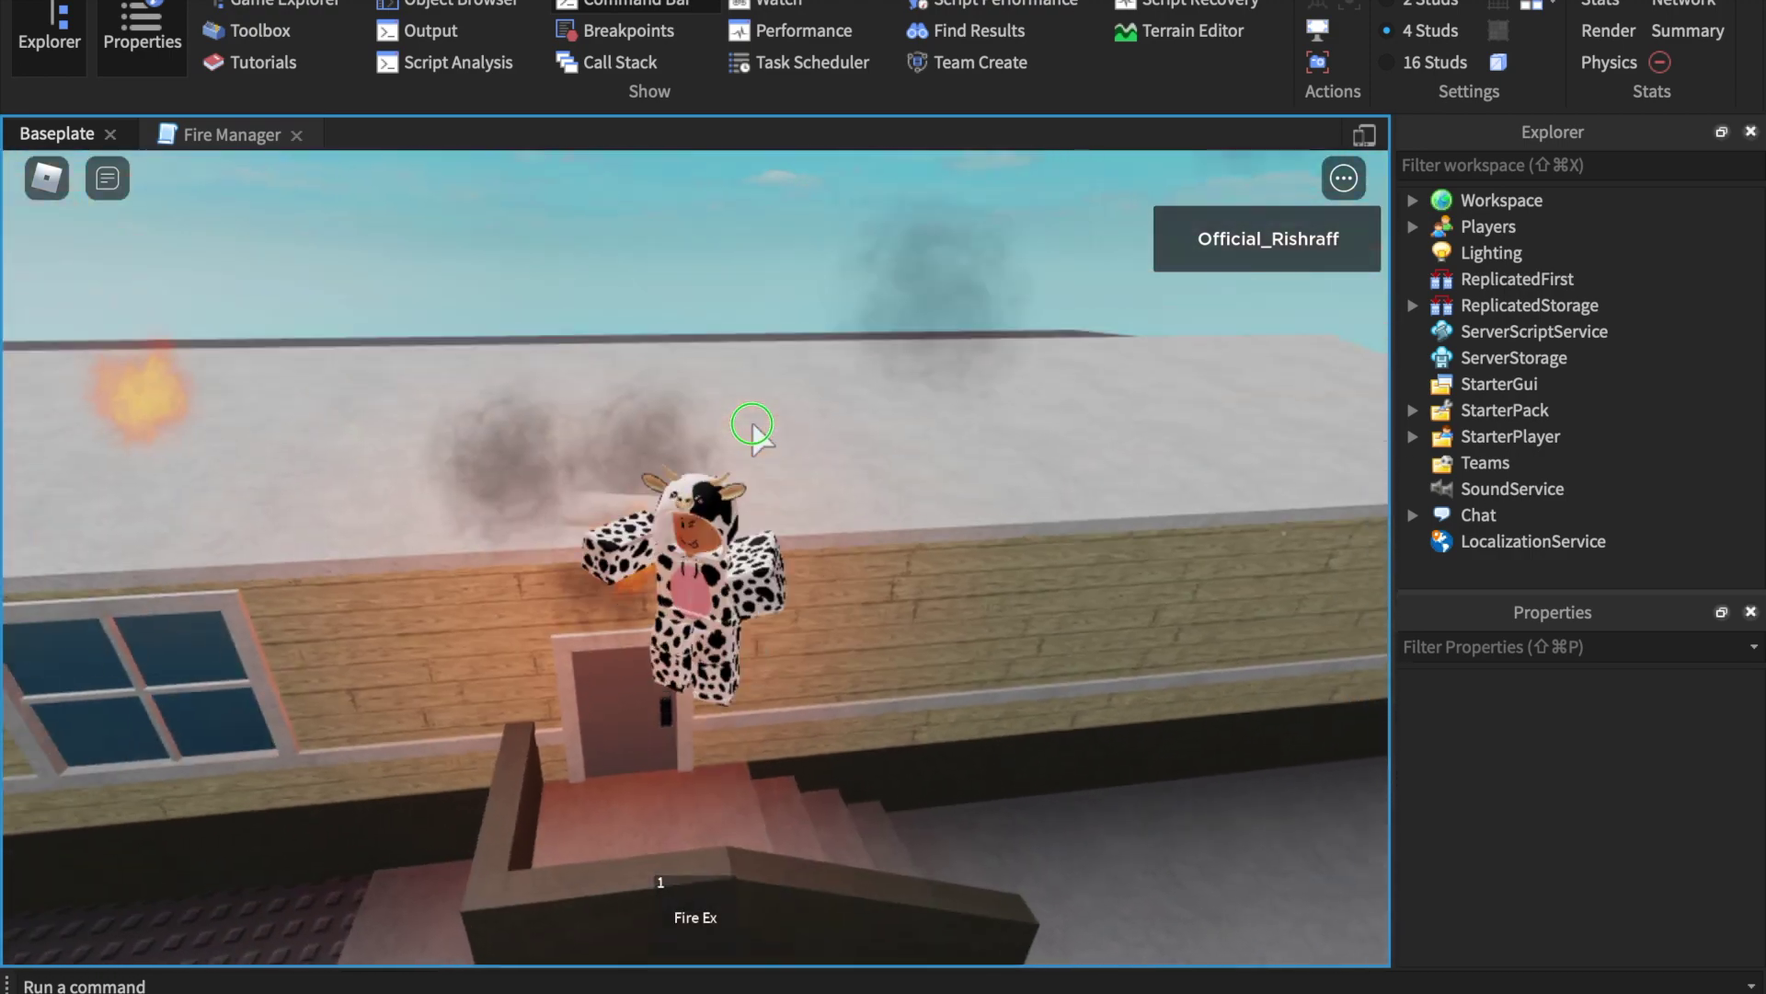
pyautogui.press('w')
pyautogui.press('1')
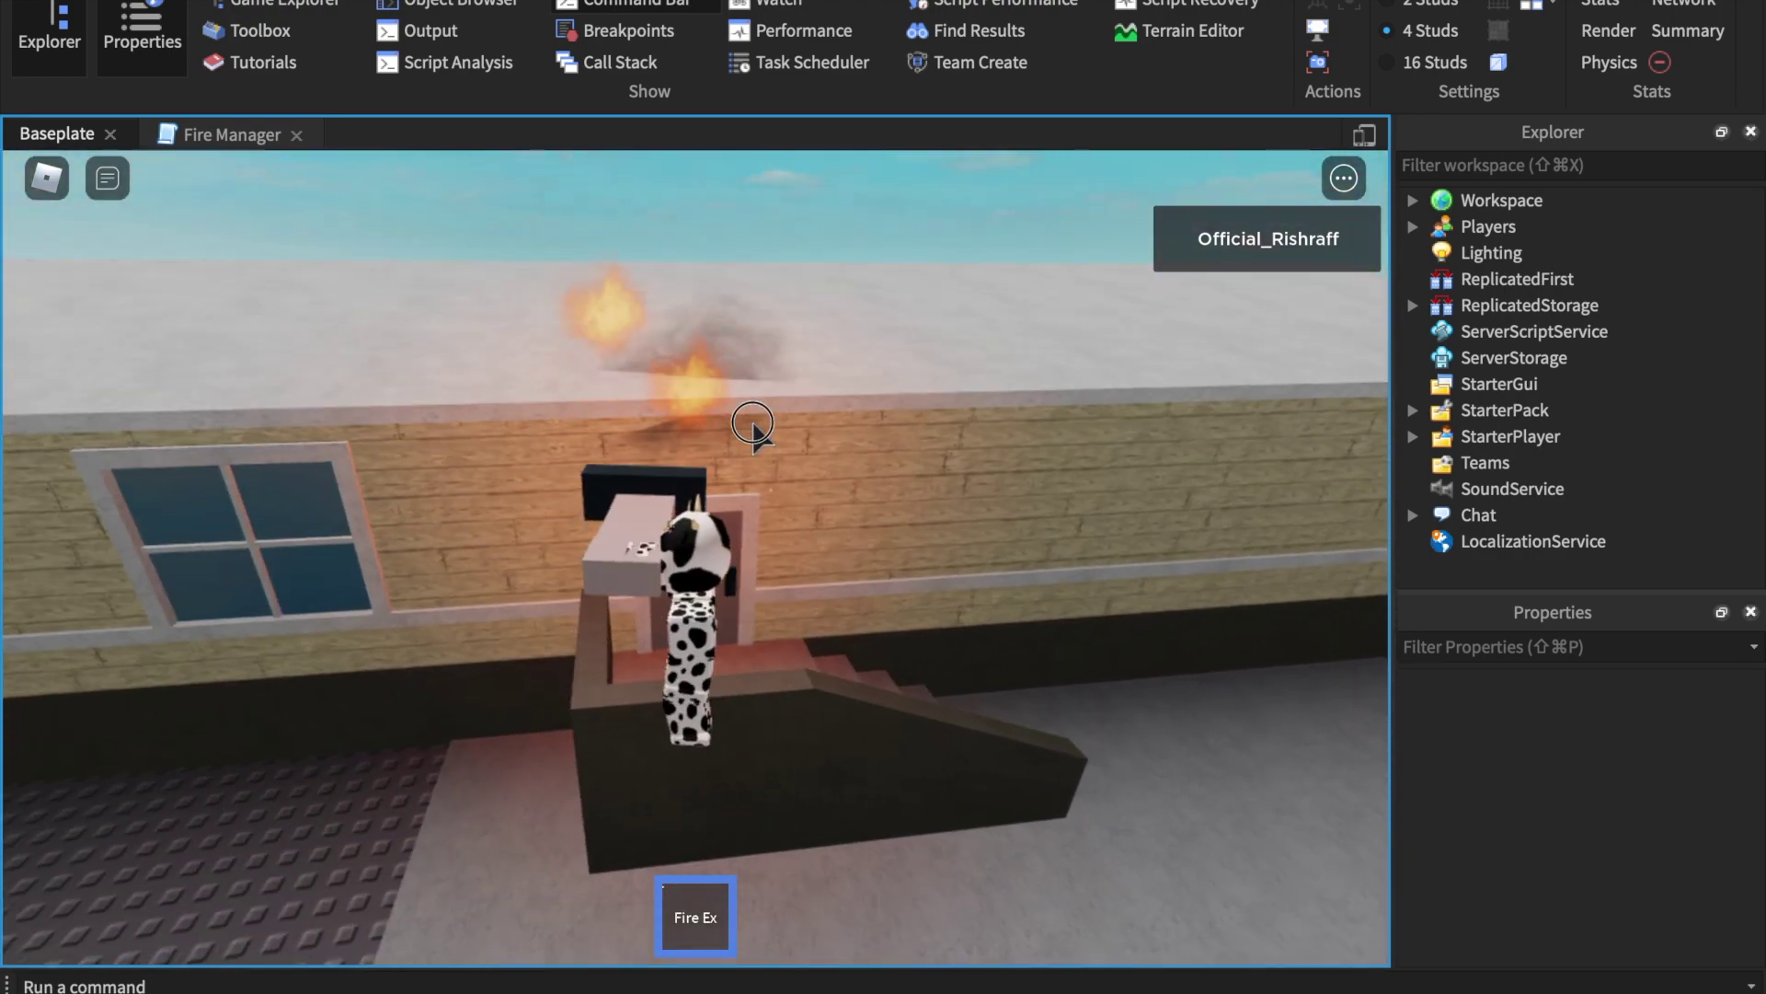
pyautogui.moveTo(753, 425); pyautogui.dragTo(773, 423, button='right')
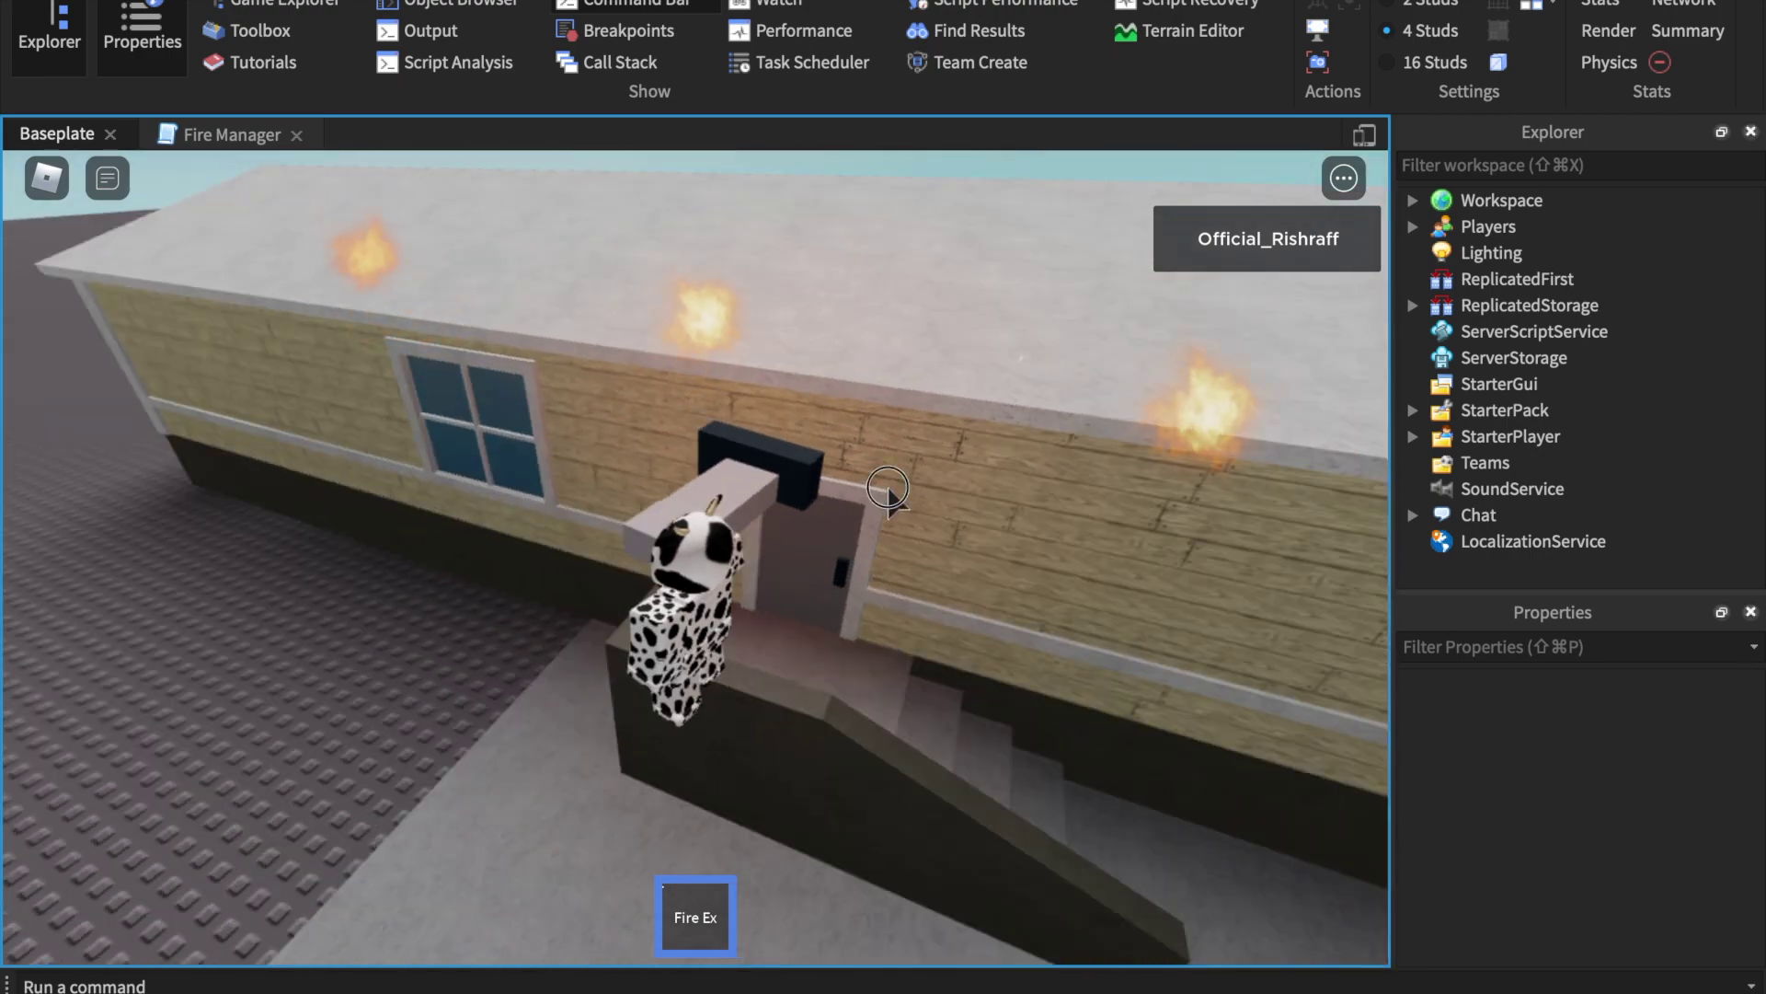
pyautogui.press('s')
pyautogui.moveTo(888, 488); pyautogui.dragTo(890, 502, button='right')
pyautogui.press('1')
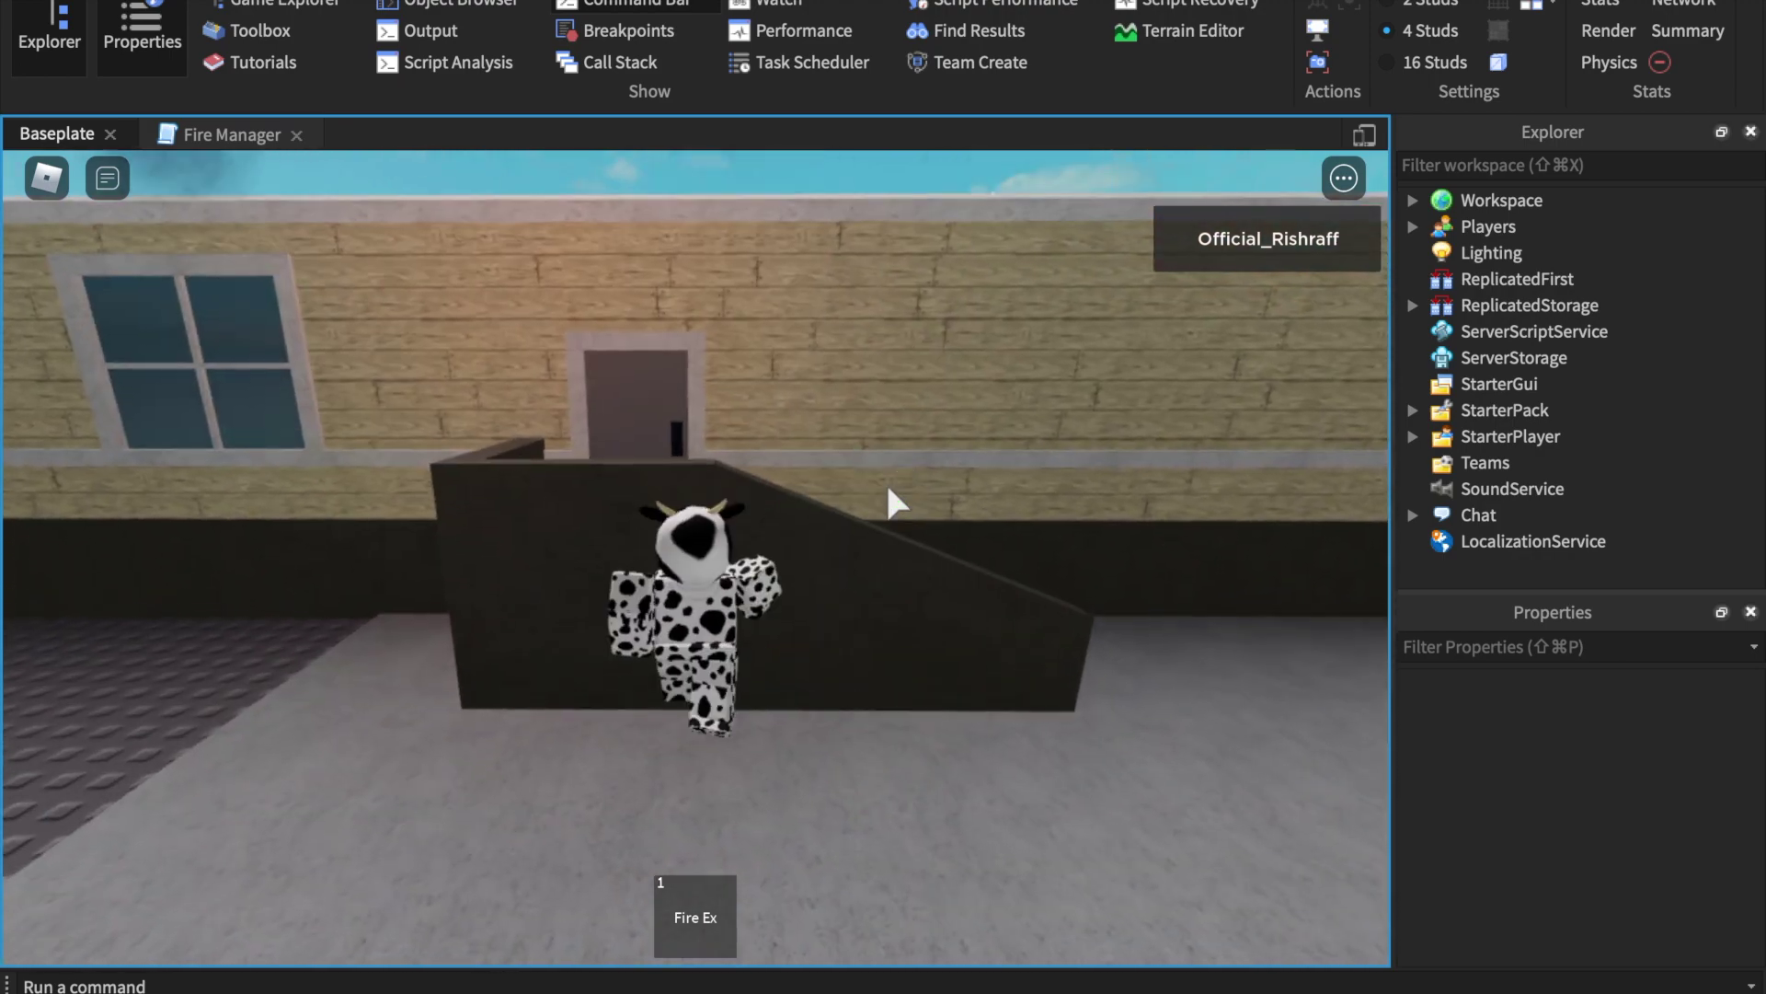